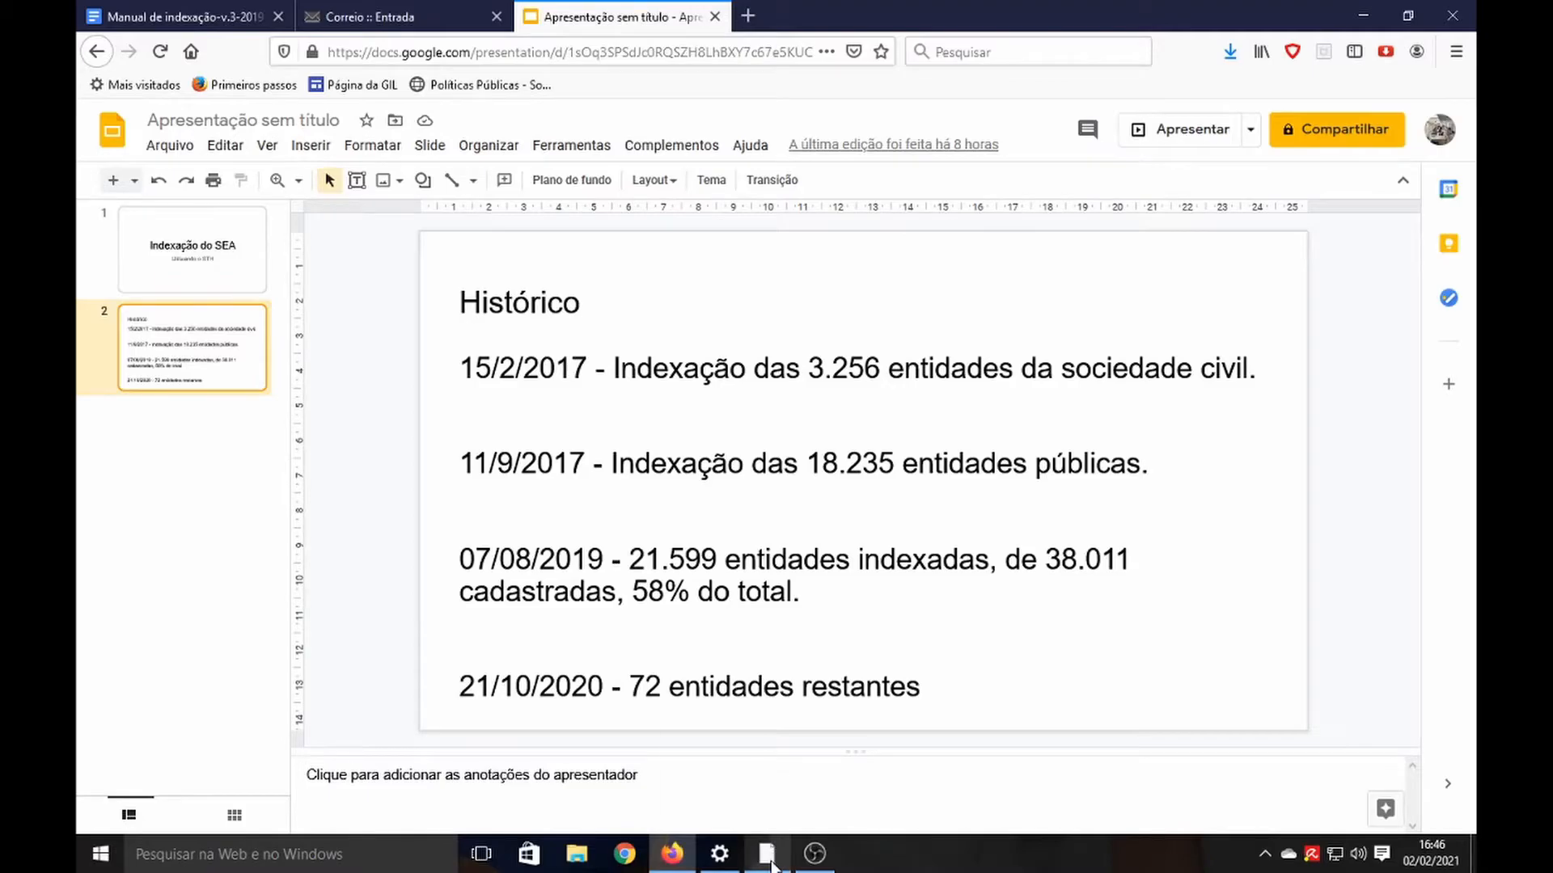
Switch to the remote desktop session and unlock it with the account password.
left_click(770, 854)
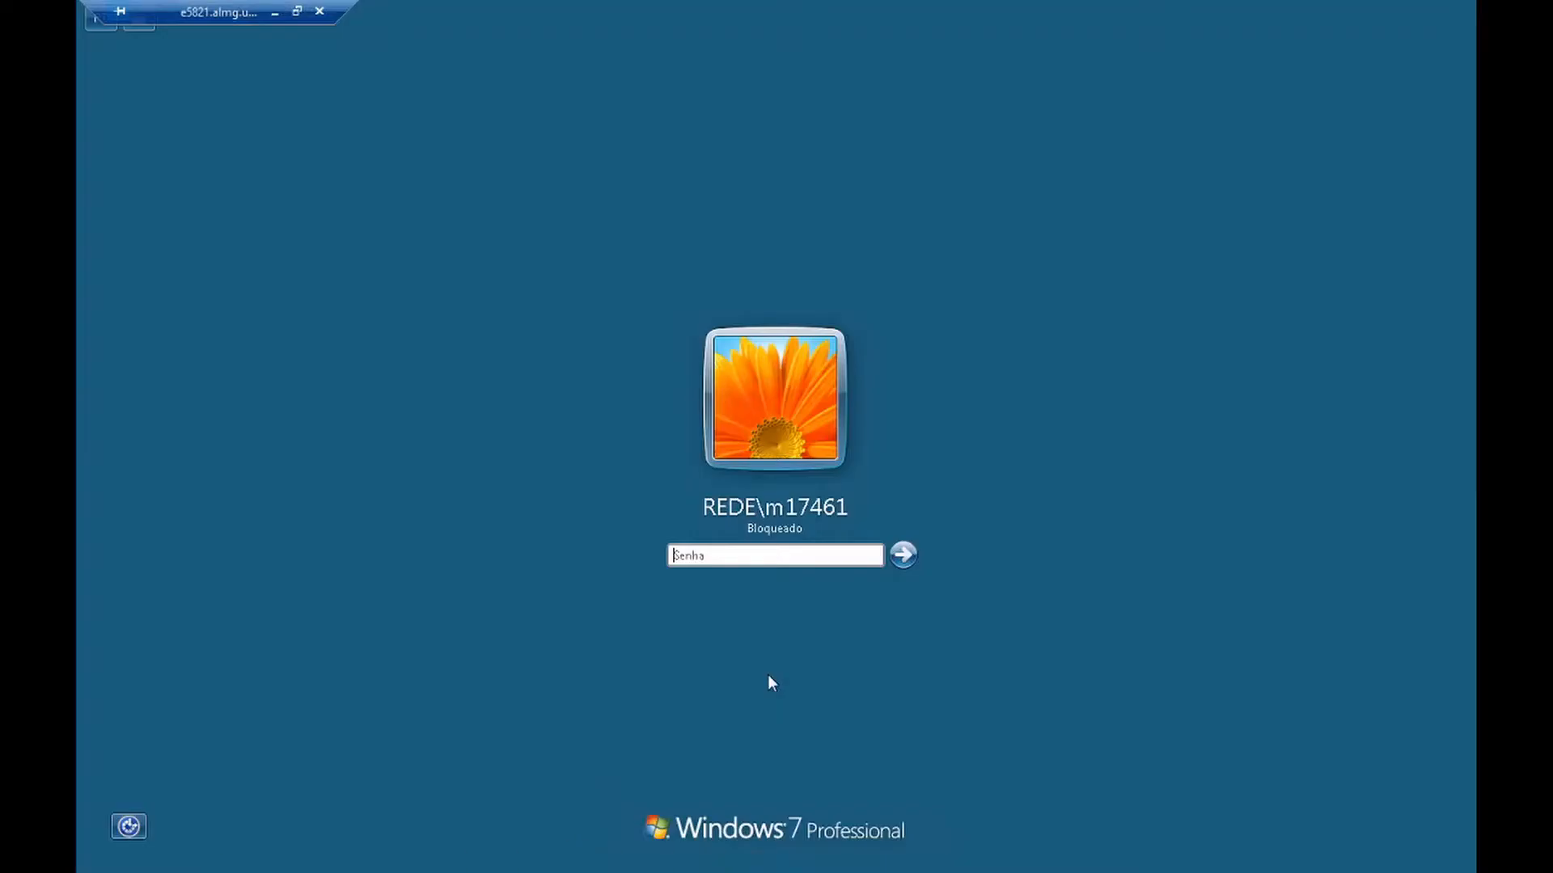
type("••••••••••")
key("Return")
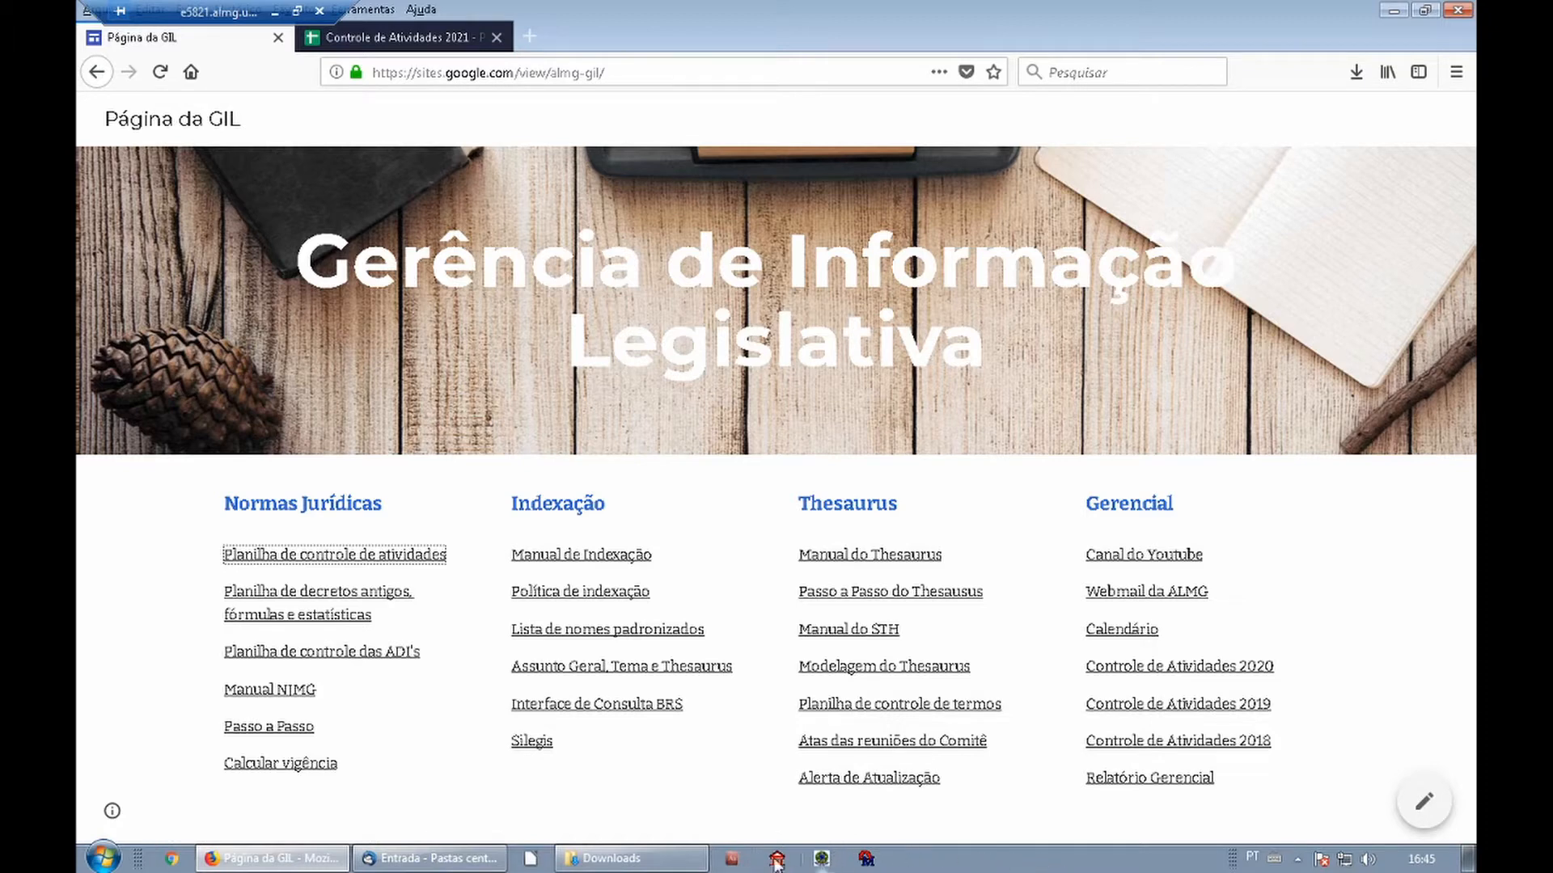
Launch SEA - Sistema de Eventos e Autoridades from the ALMG programs and log in with the user name and account password.
left_click(106, 862)
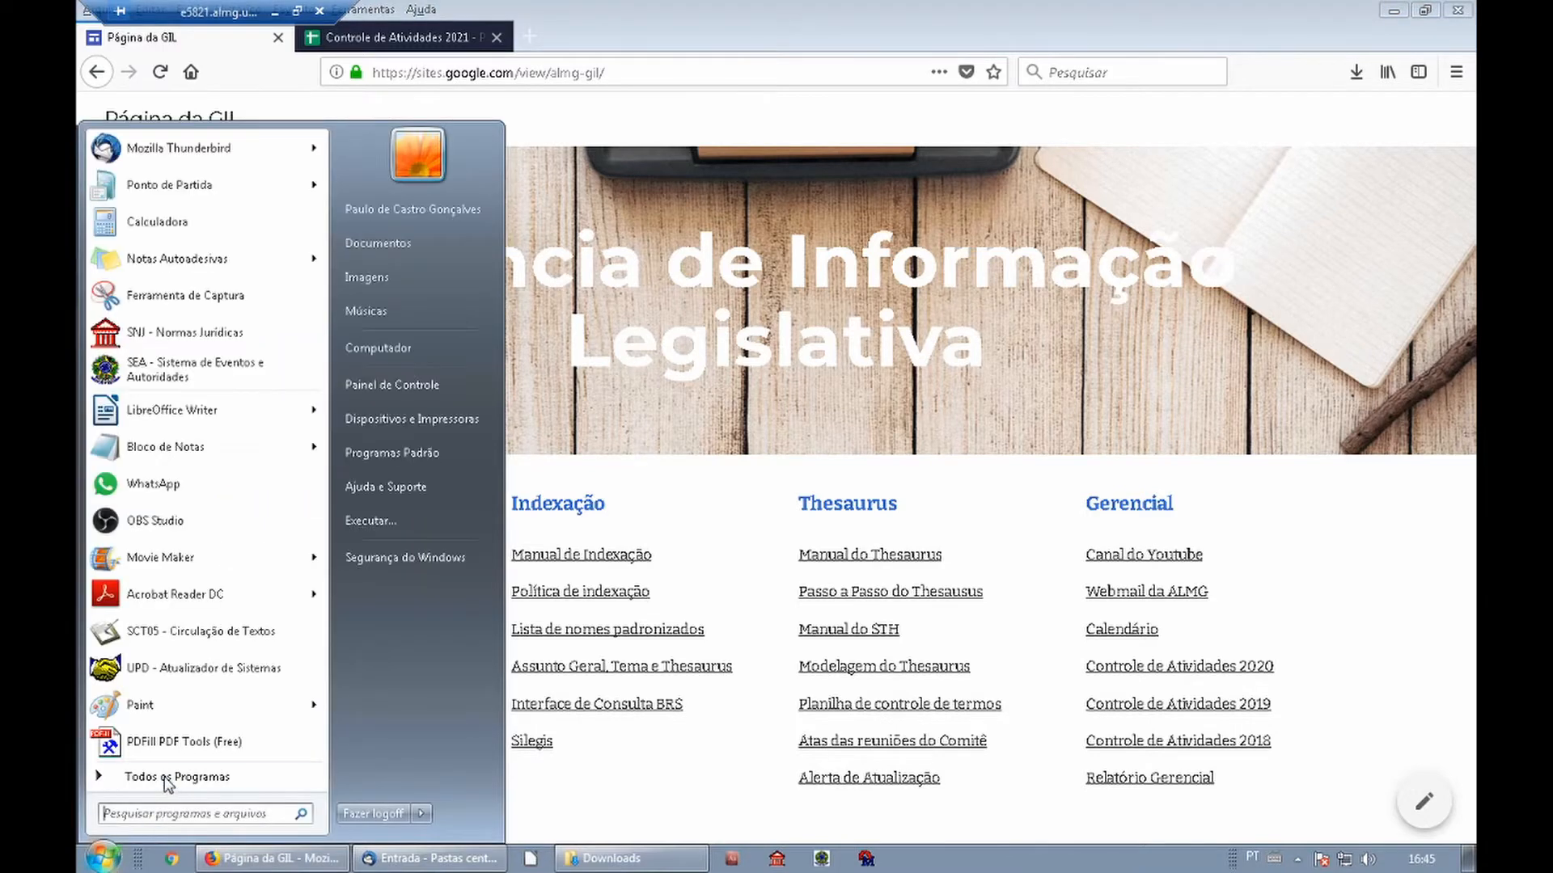
left_click(167, 778)
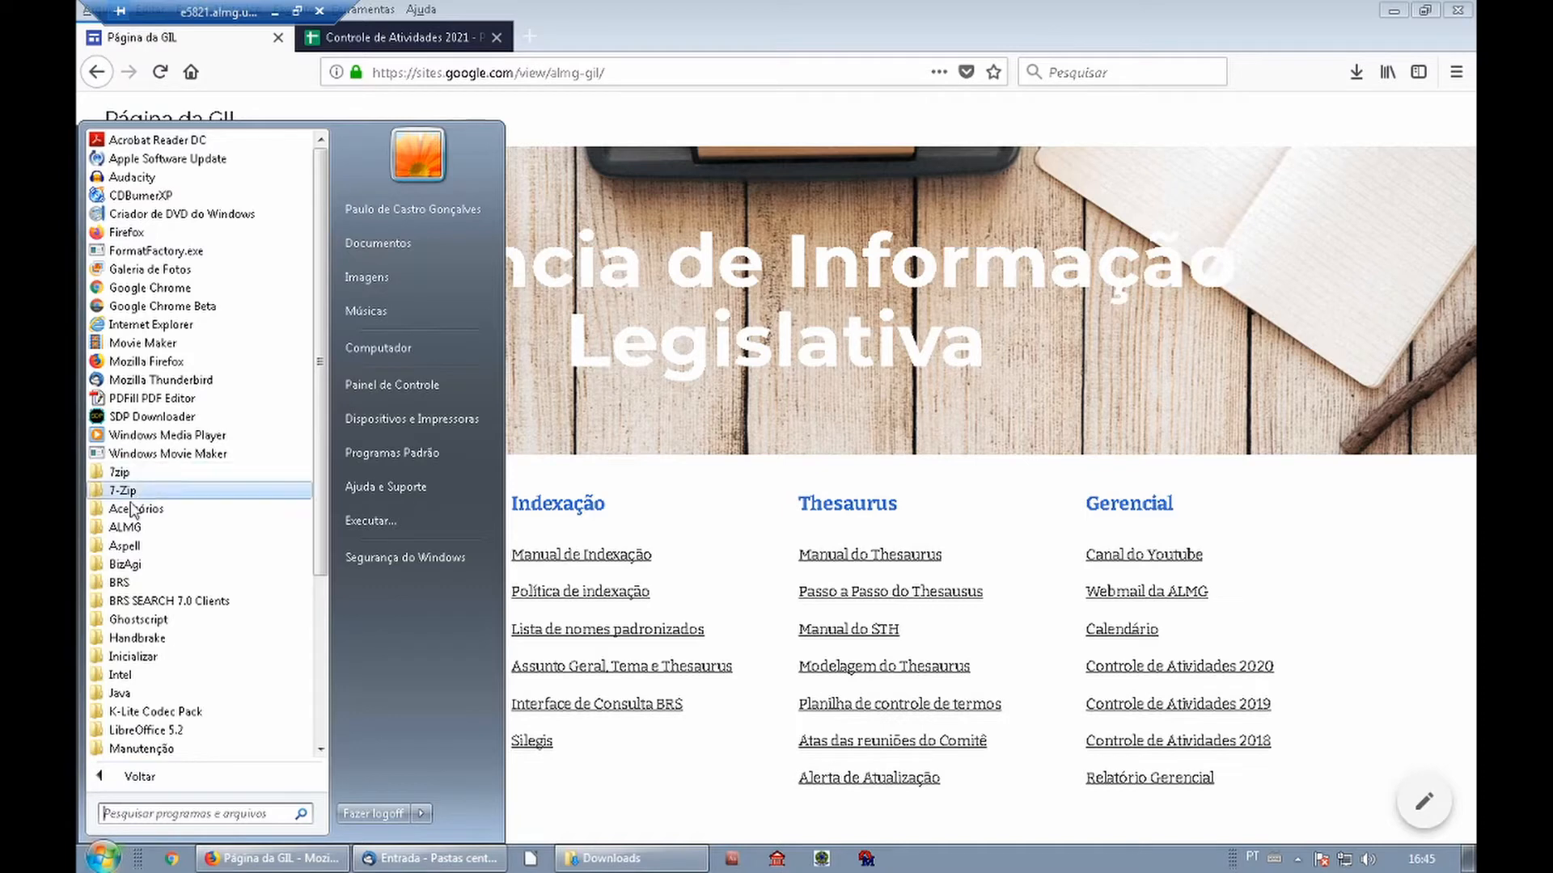
left_click(154, 529)
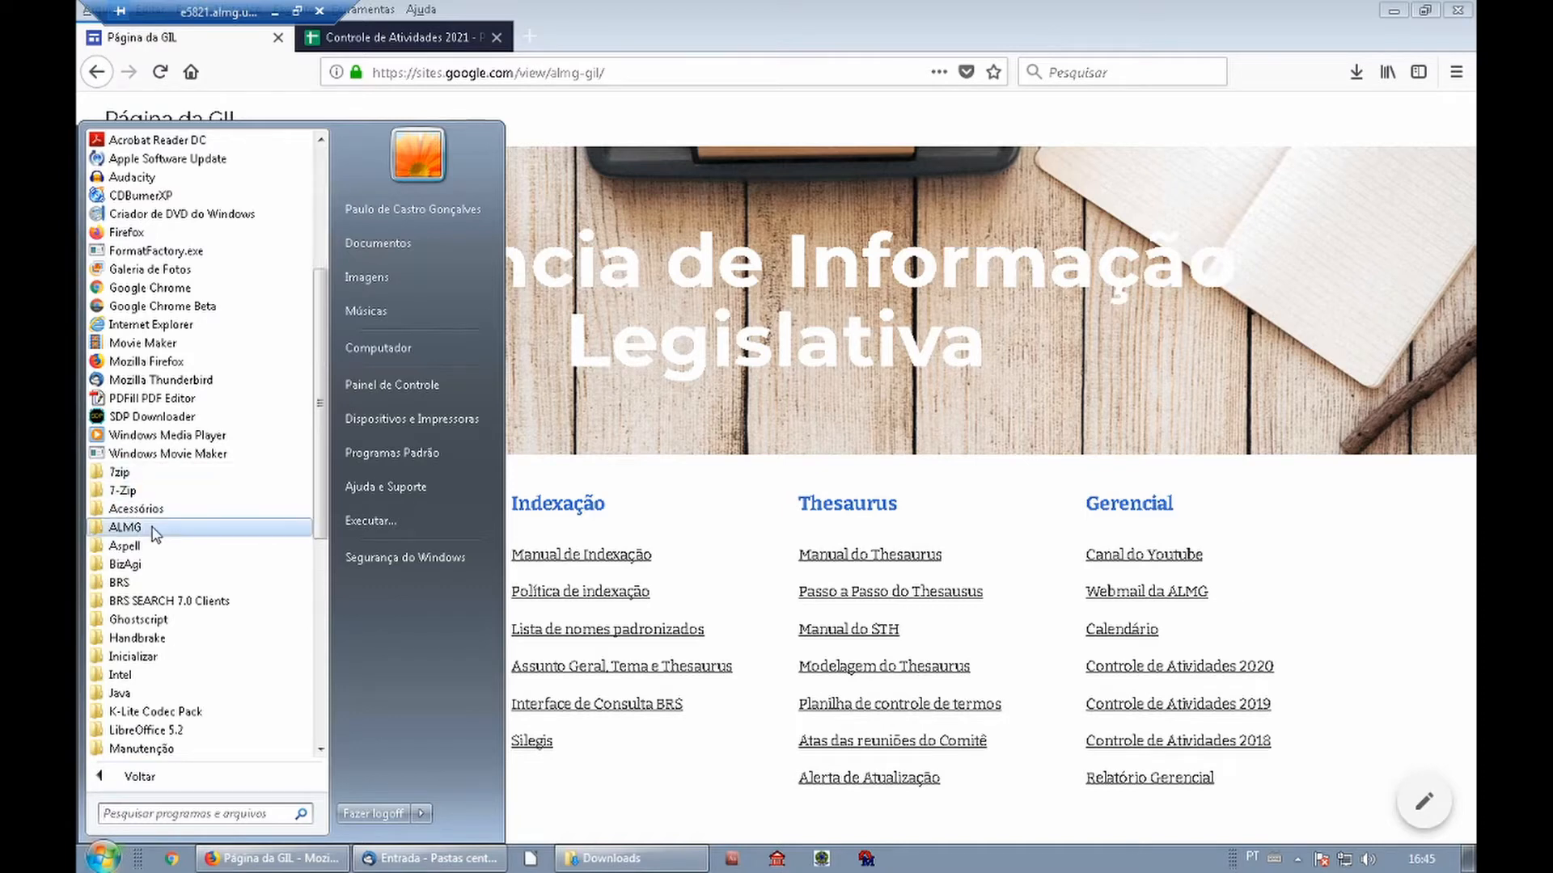
scroll(153, 530, "down", 1)
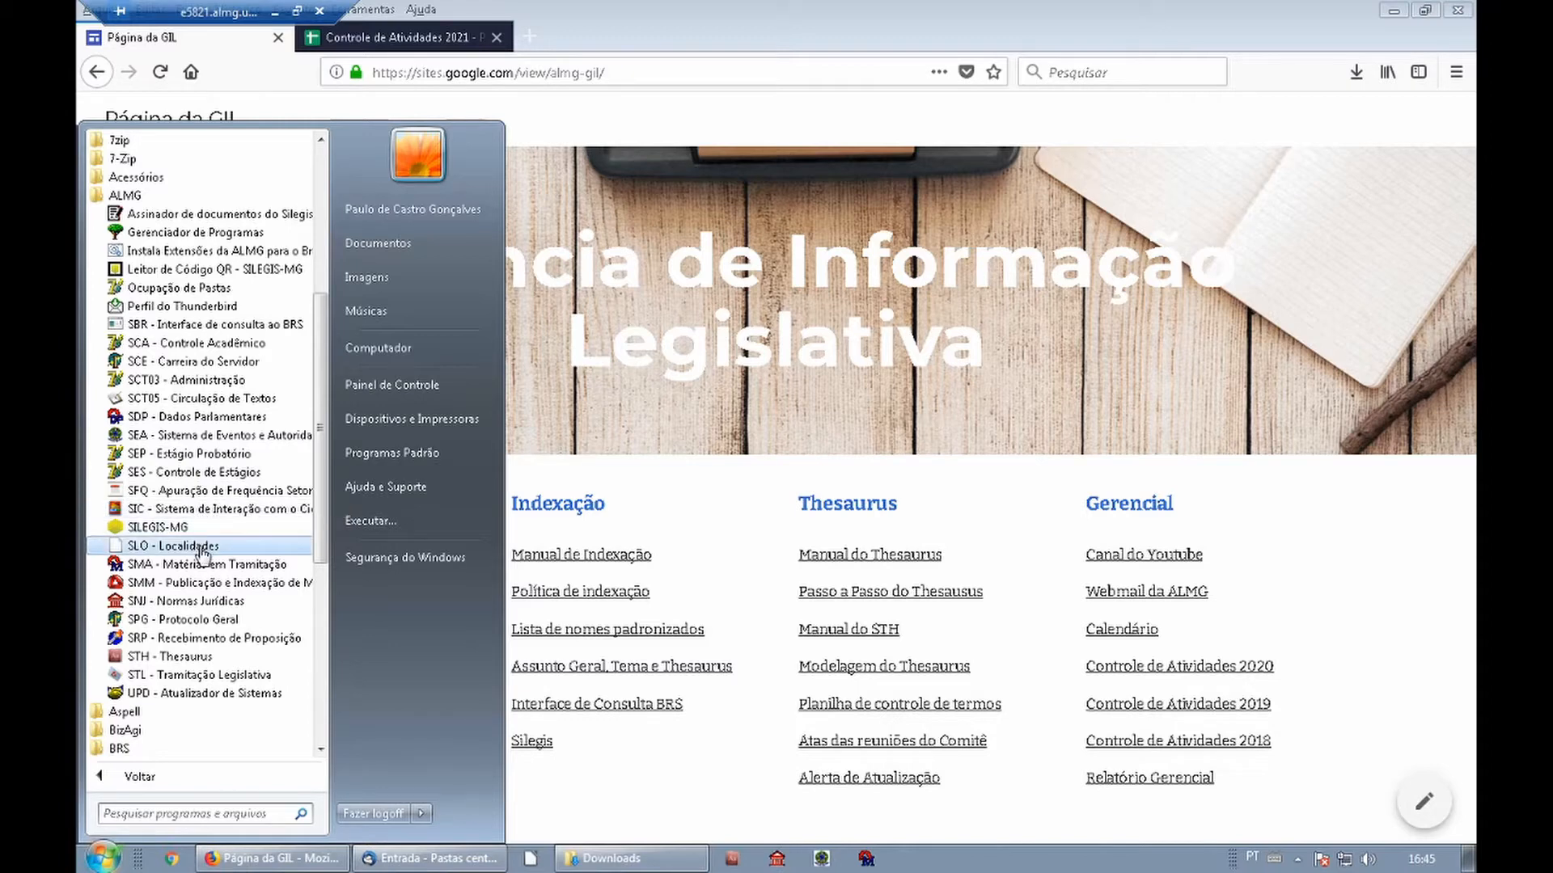
left_click(270, 435)
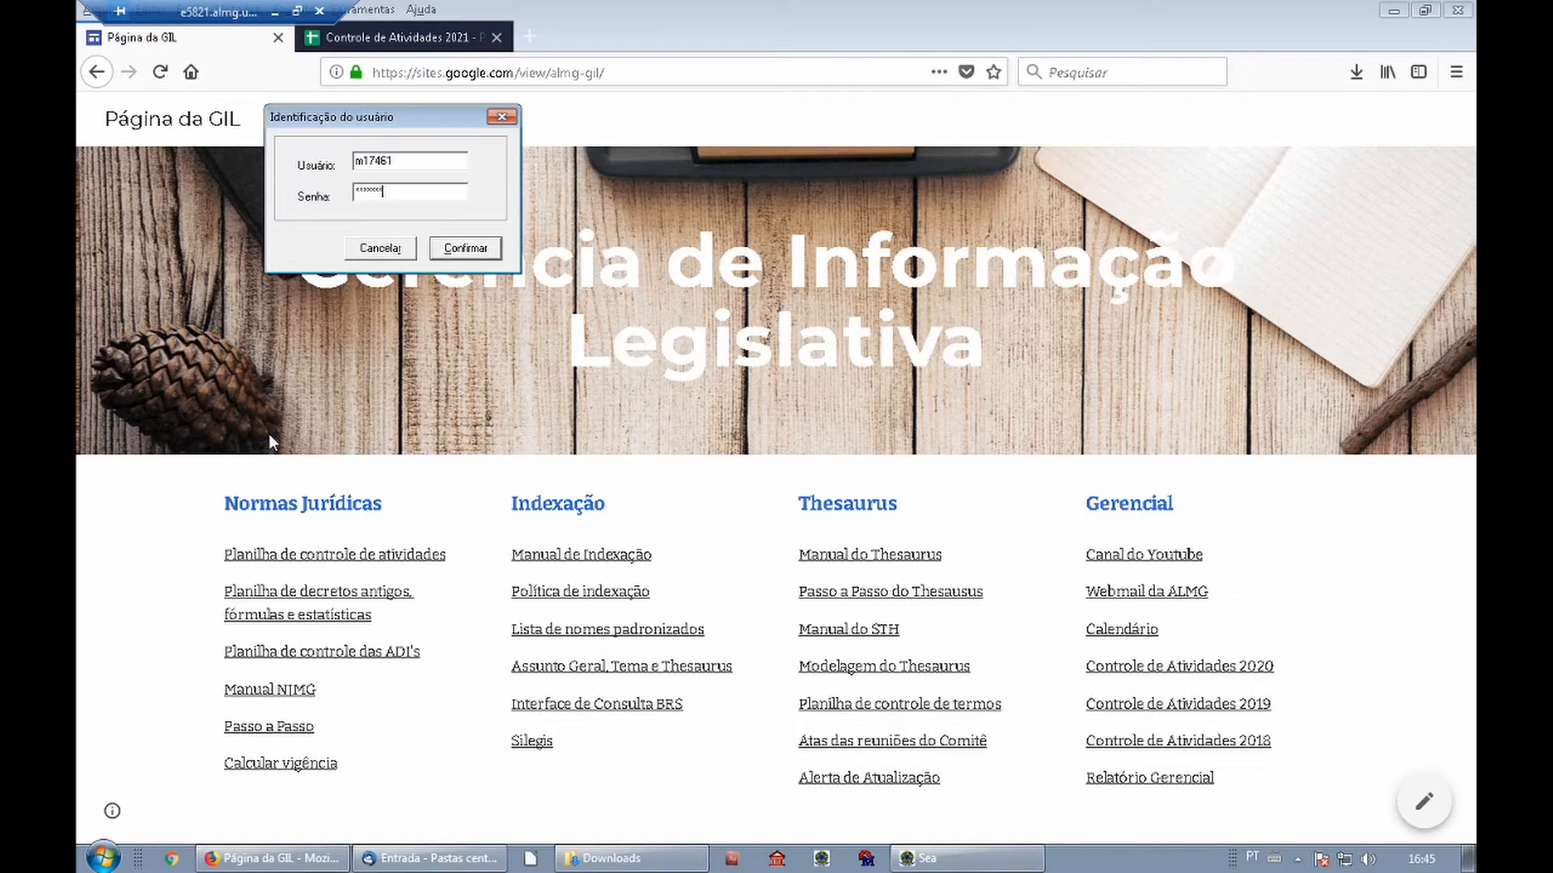
key("Return")
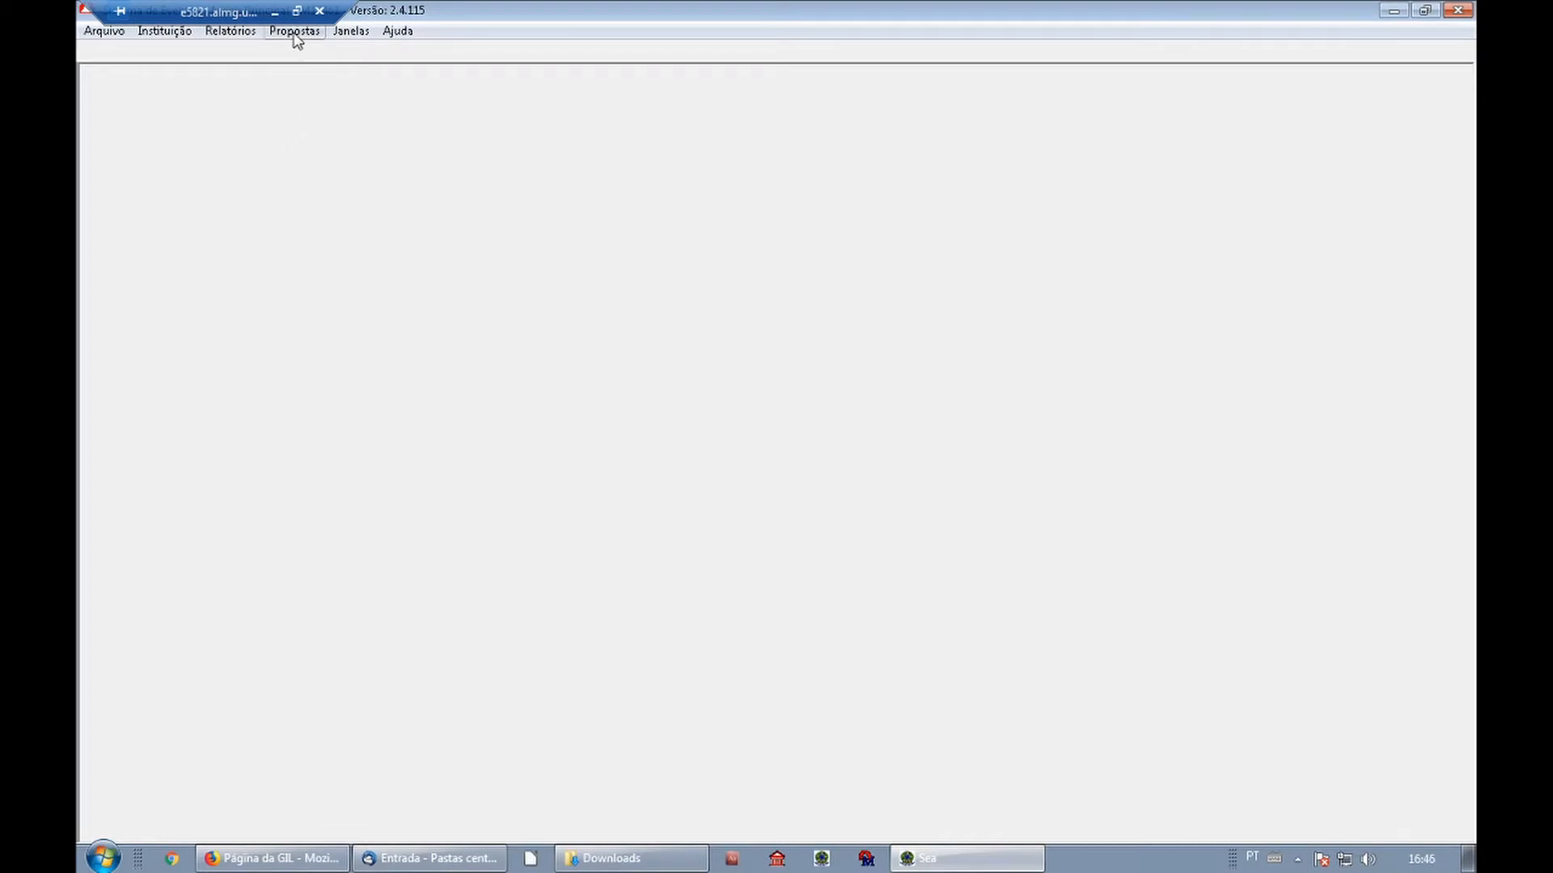
Open the Relatório de Instituições and restrict it to Ativas with Visível para o Silegis set to Sim.
left_click(230, 31)
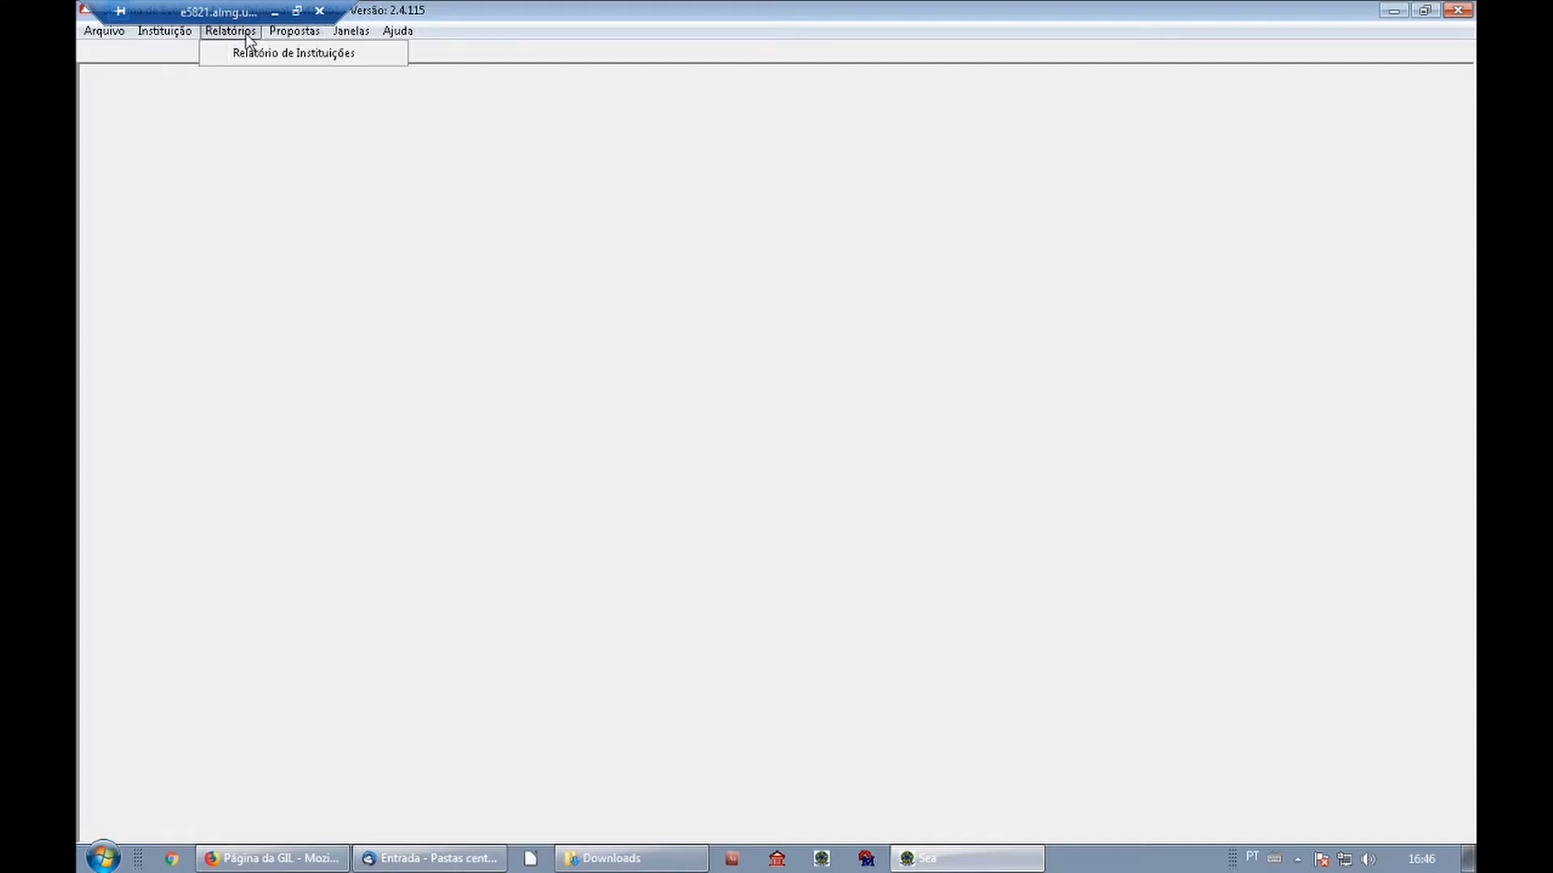
left_click_drag(236, 9, 1258, 8)
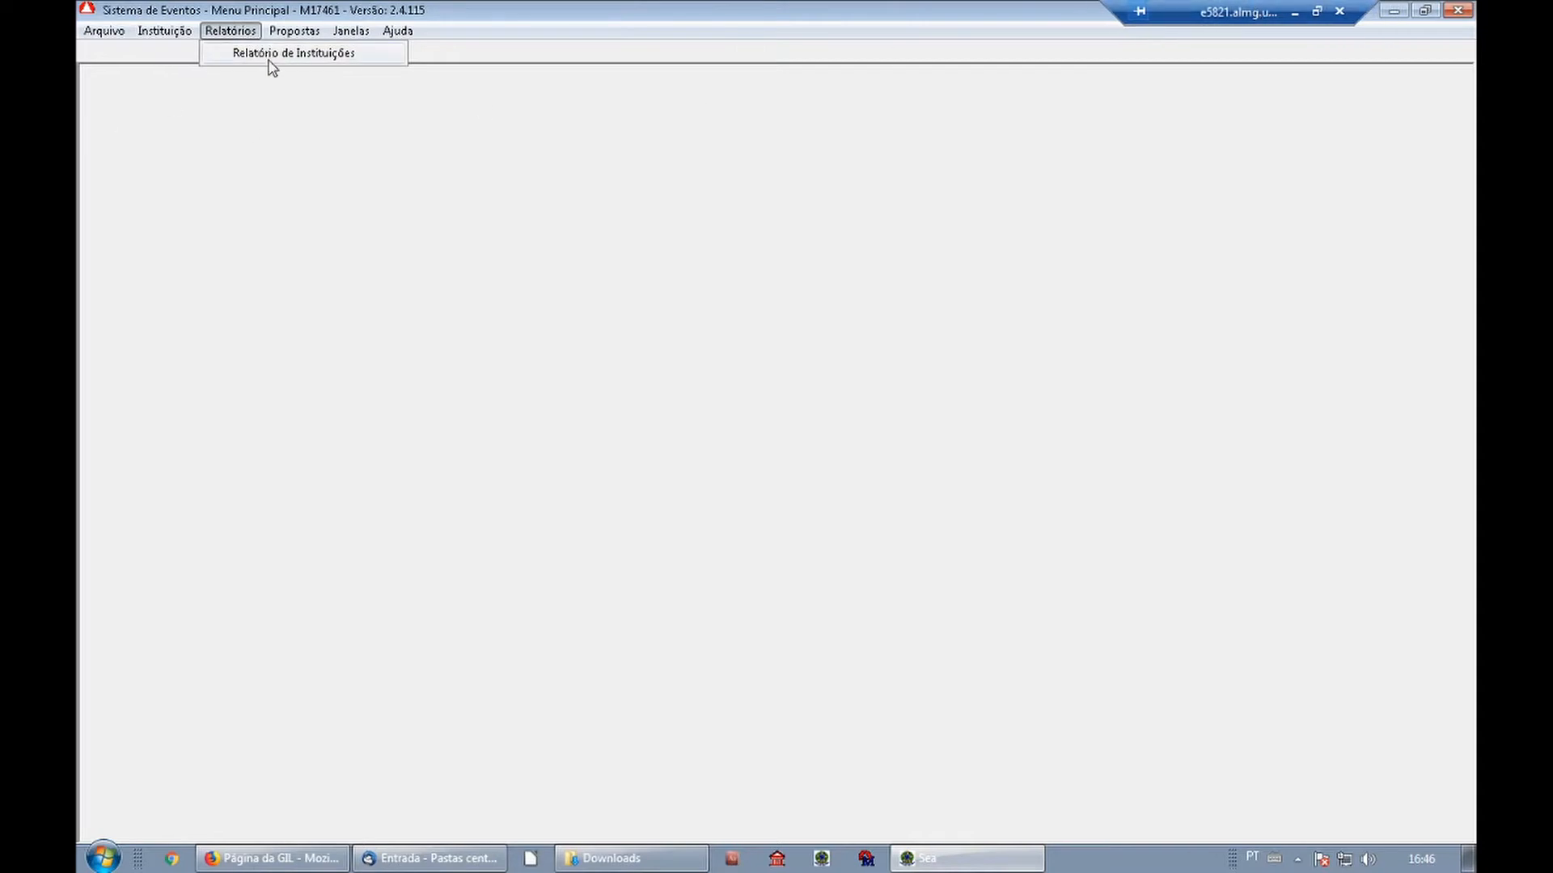
left_click(332, 53)
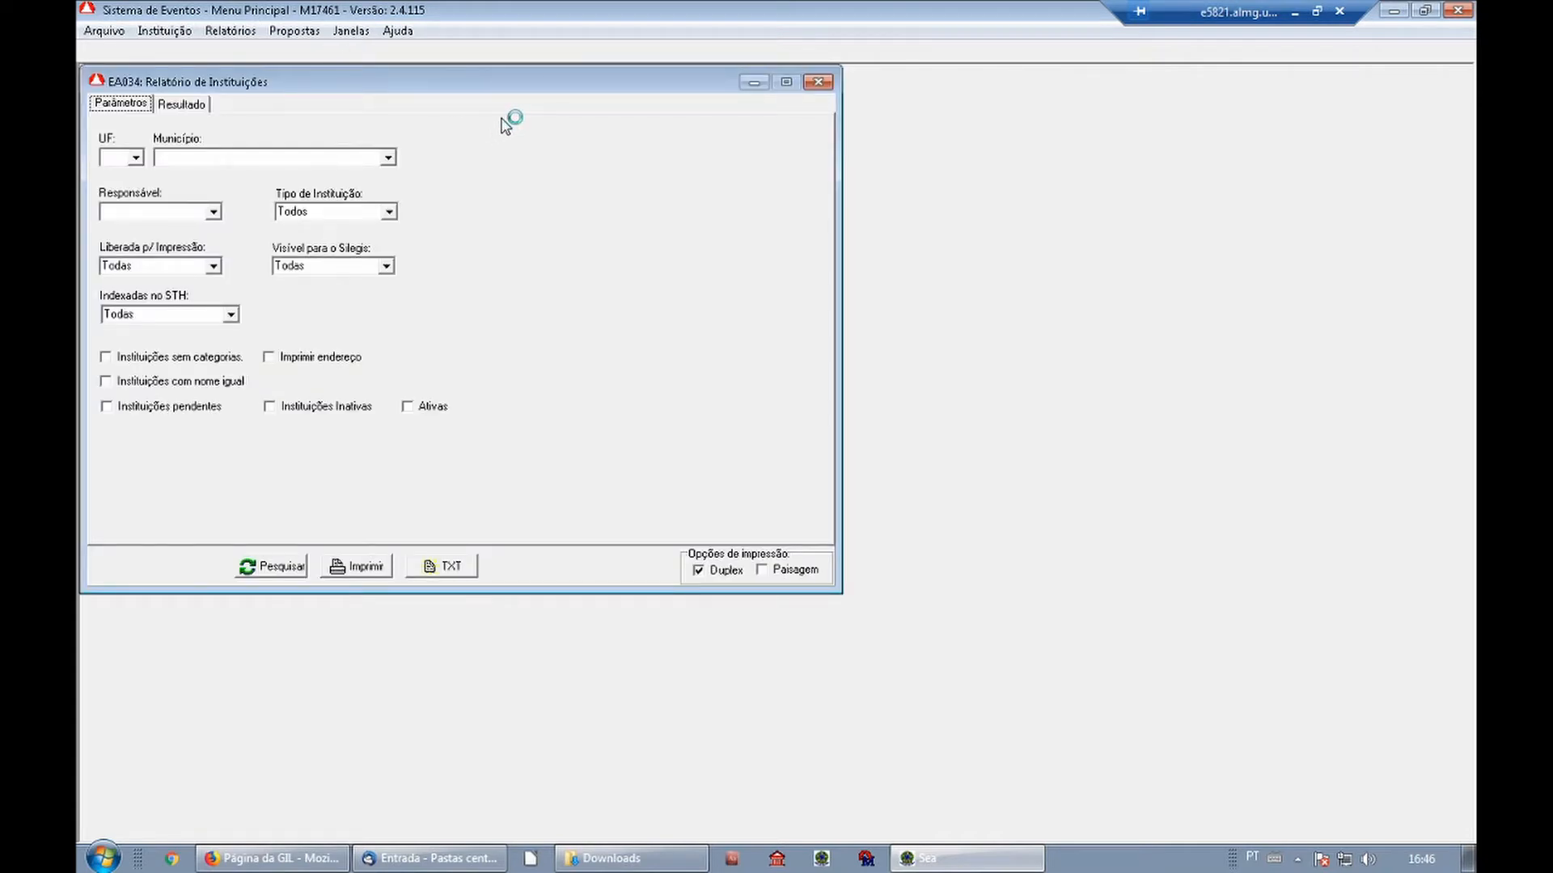
left_click(409, 411)
left_click(387, 267)
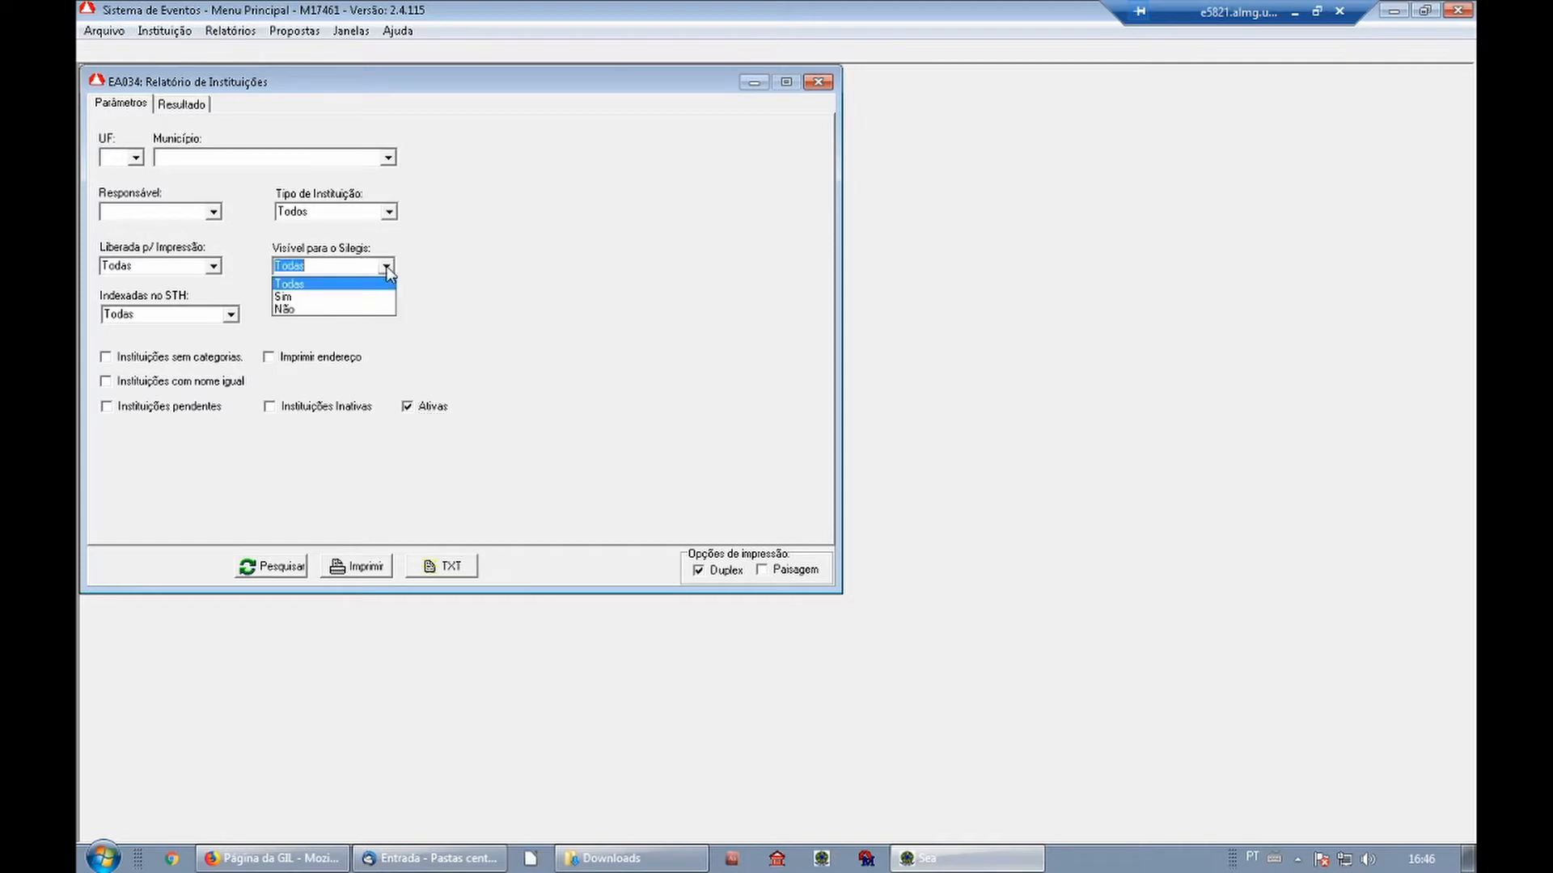
left_click(323, 299)
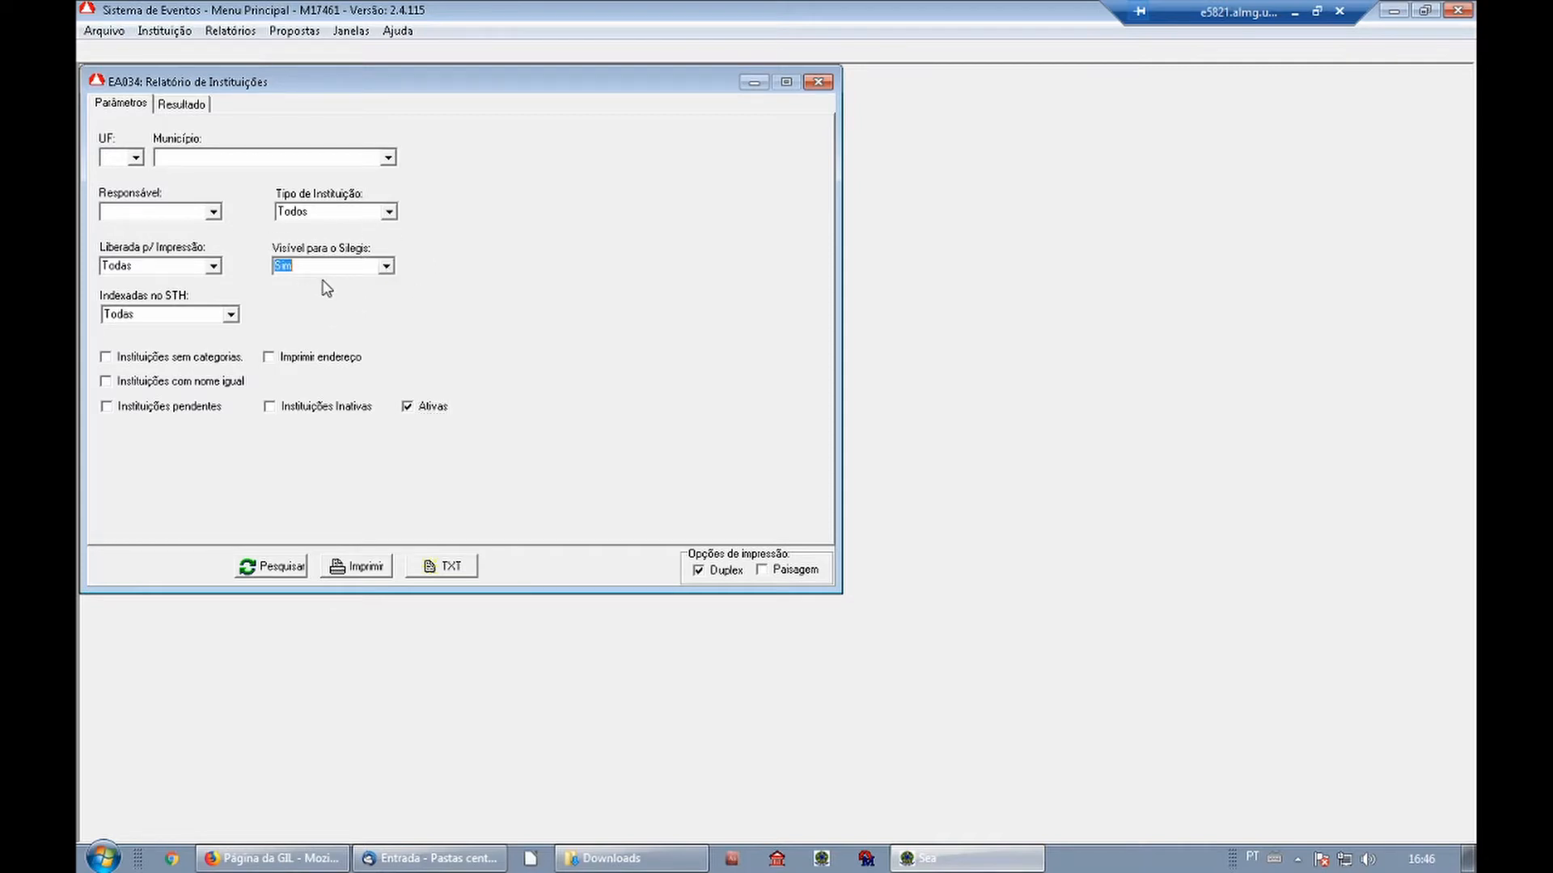
Examine the options offered for UF, Município, Responsável, Tipo de Instituição and Liberada p/ Impressão without changing them.
left_click(137, 158)
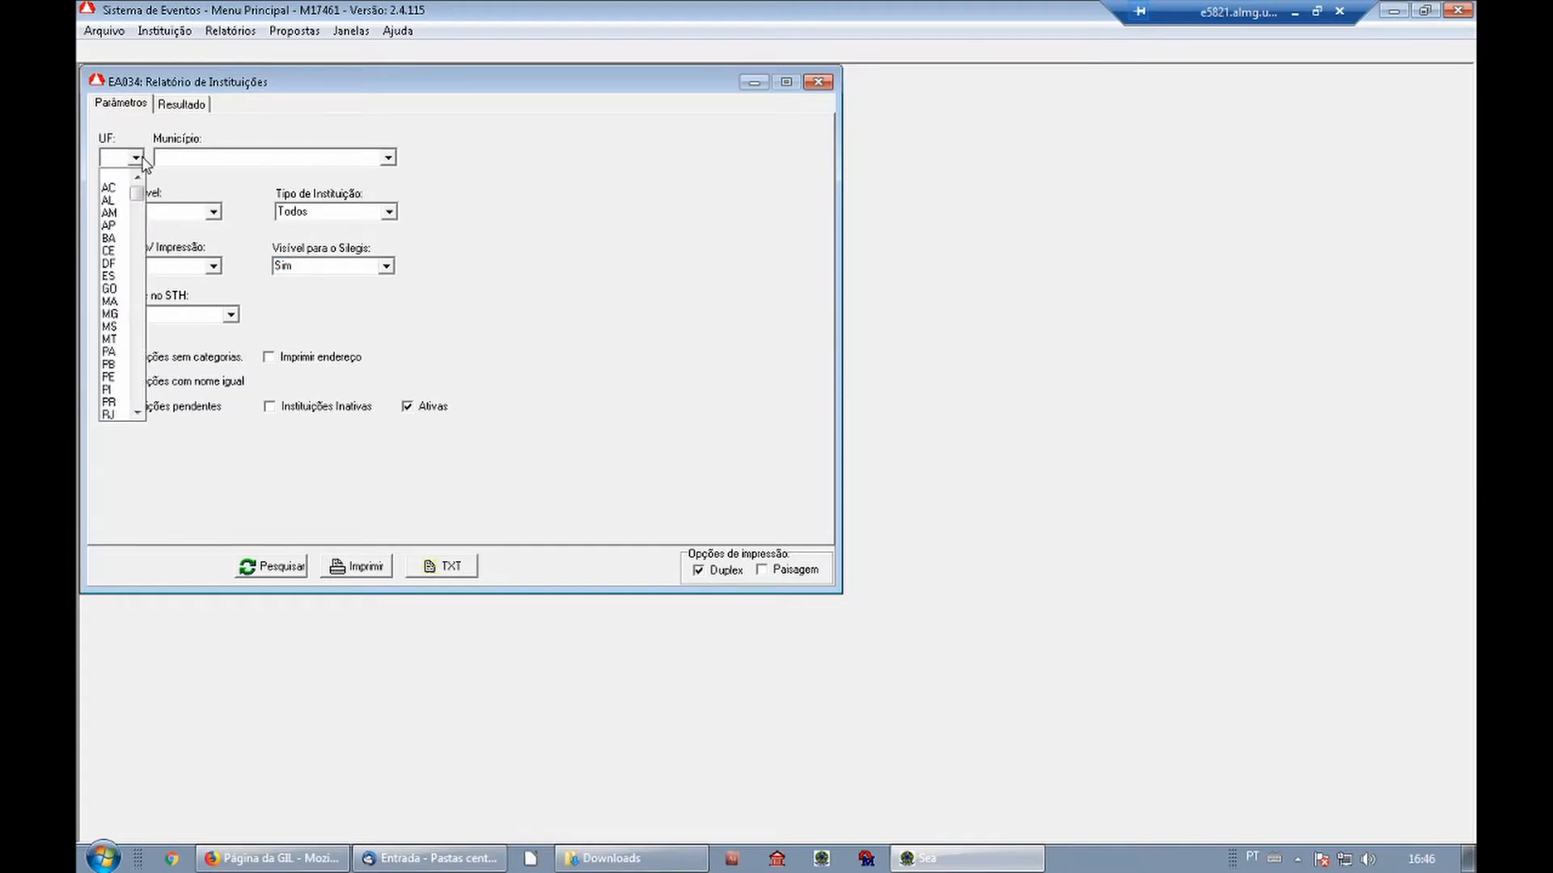
left_click(240, 160)
left_click(240, 159)
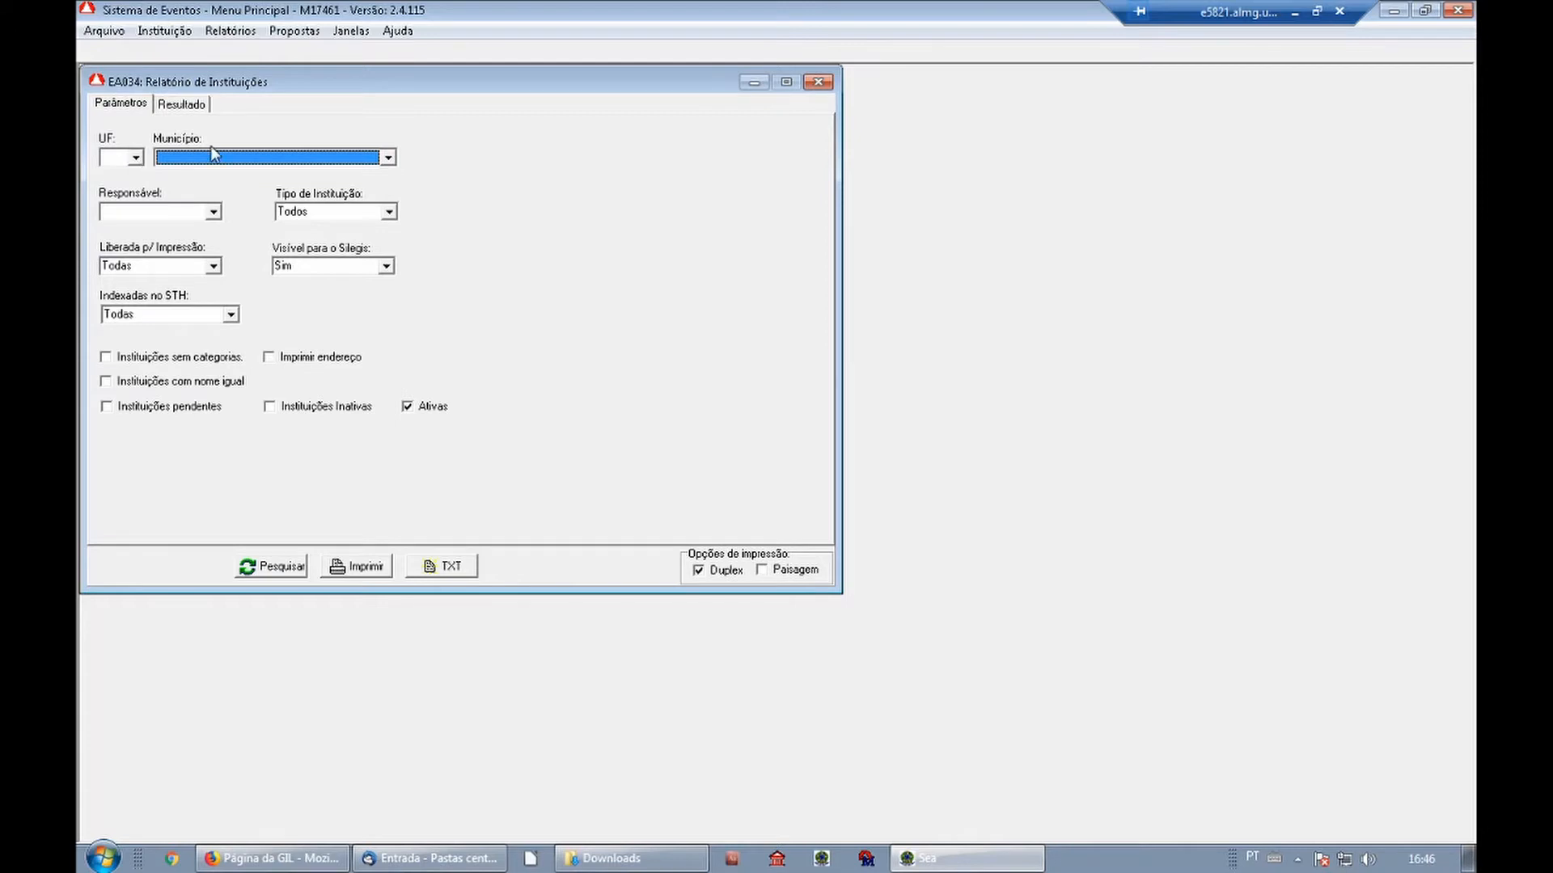
left_click(215, 213)
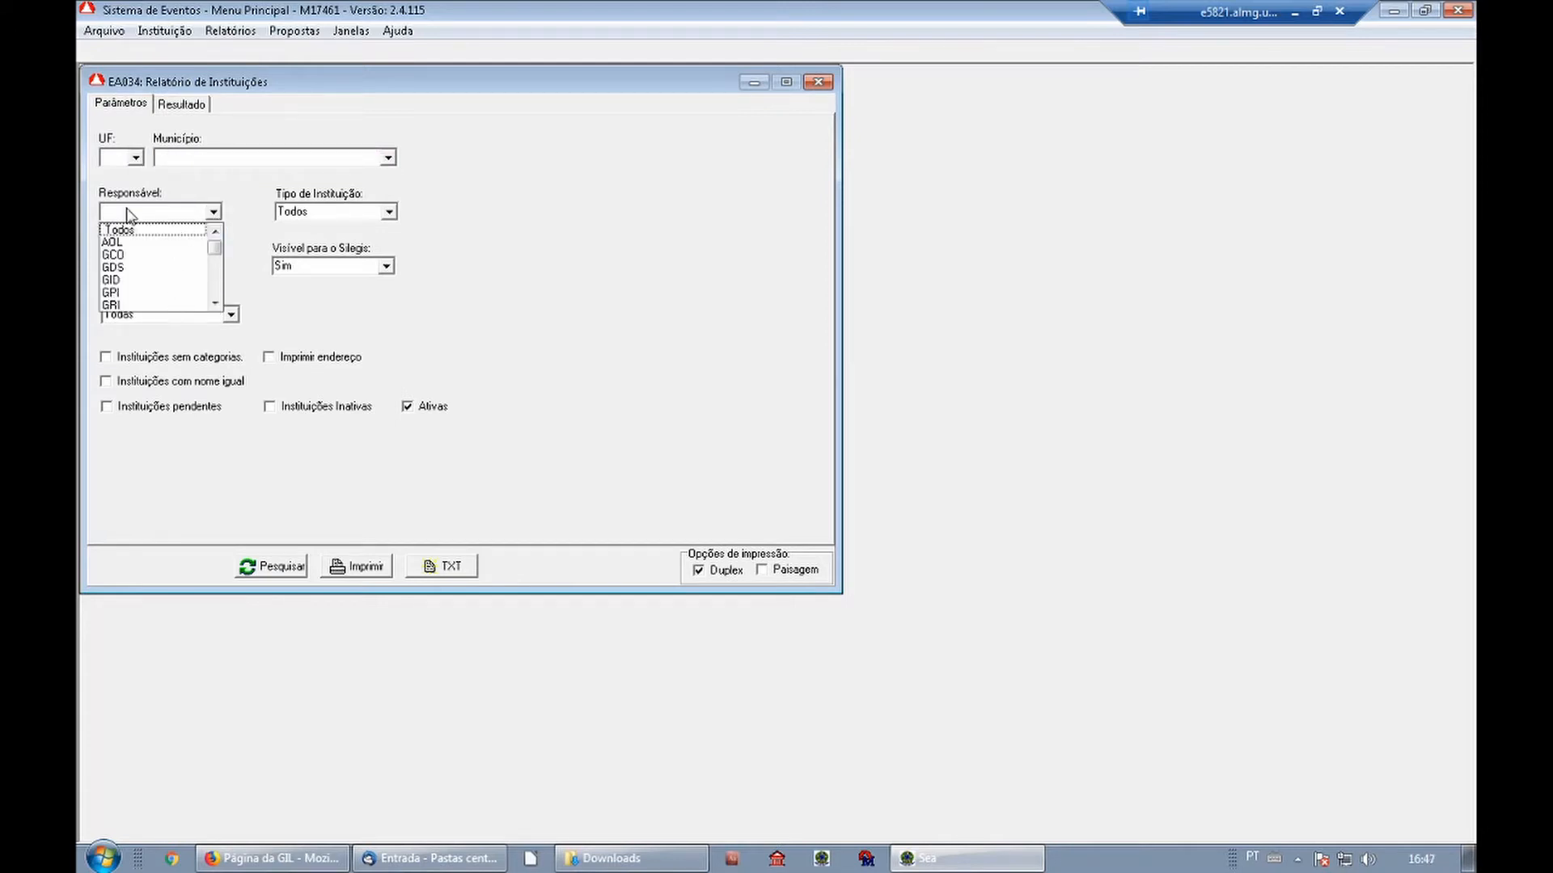
left_click(190, 196)
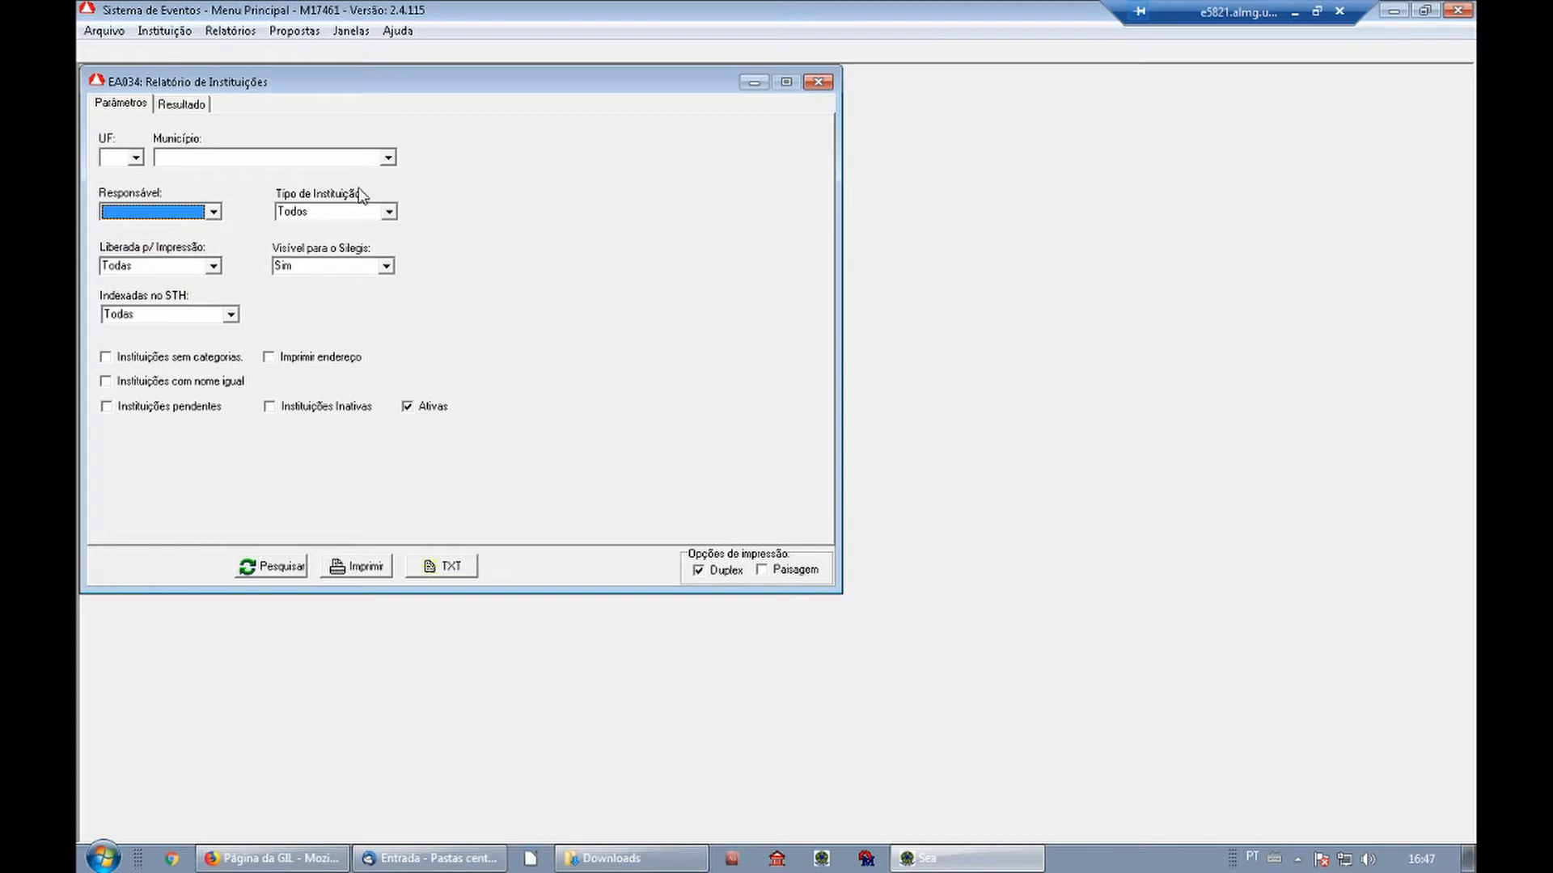
left_click(390, 209)
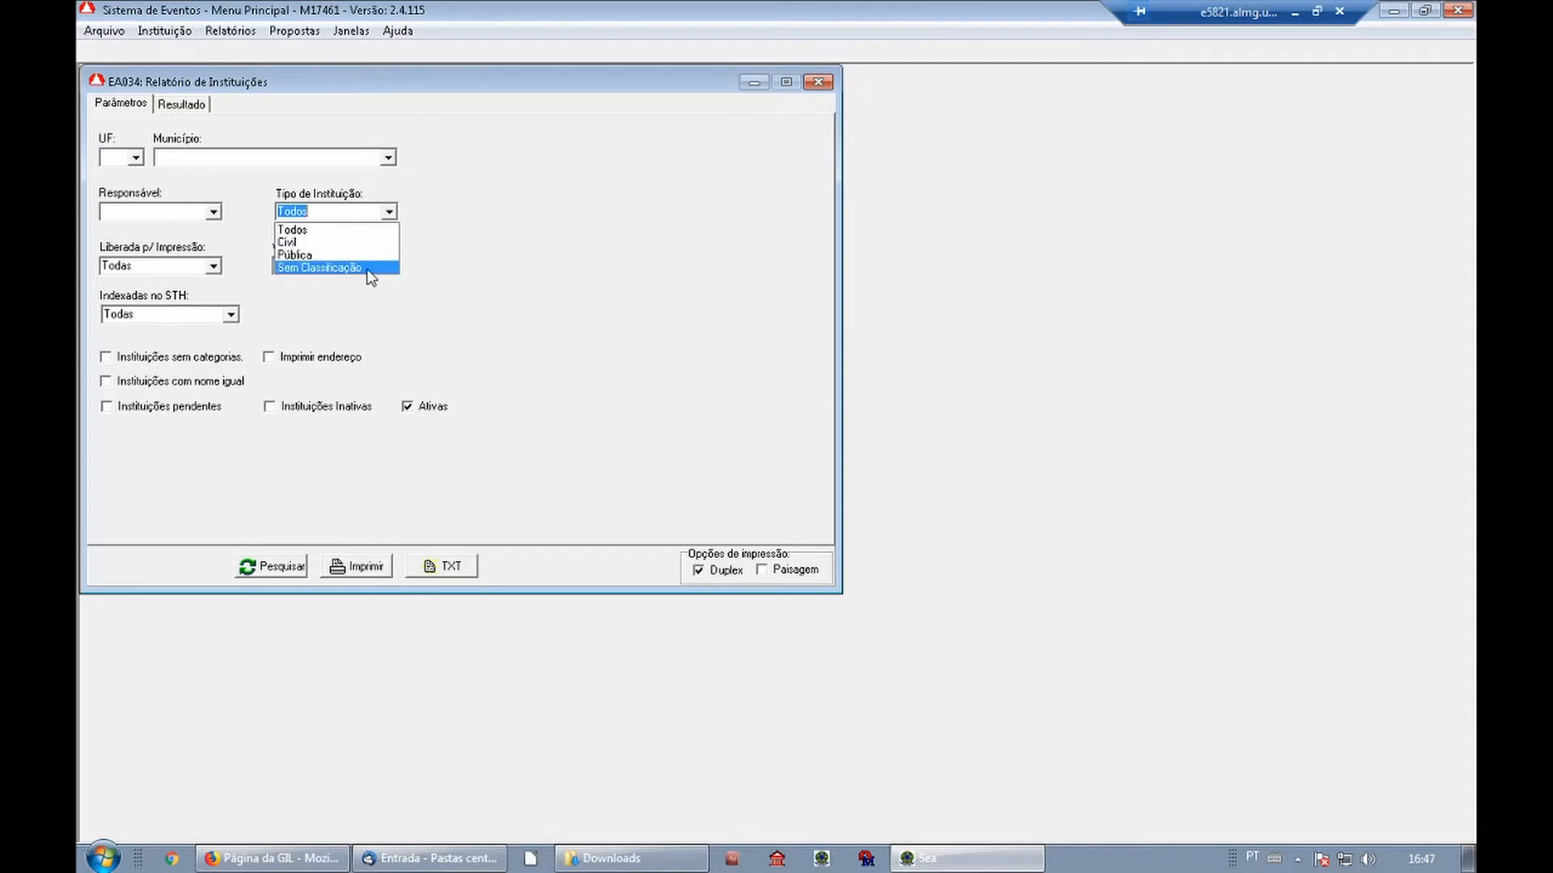
left_click(214, 267)
left_click(214, 266)
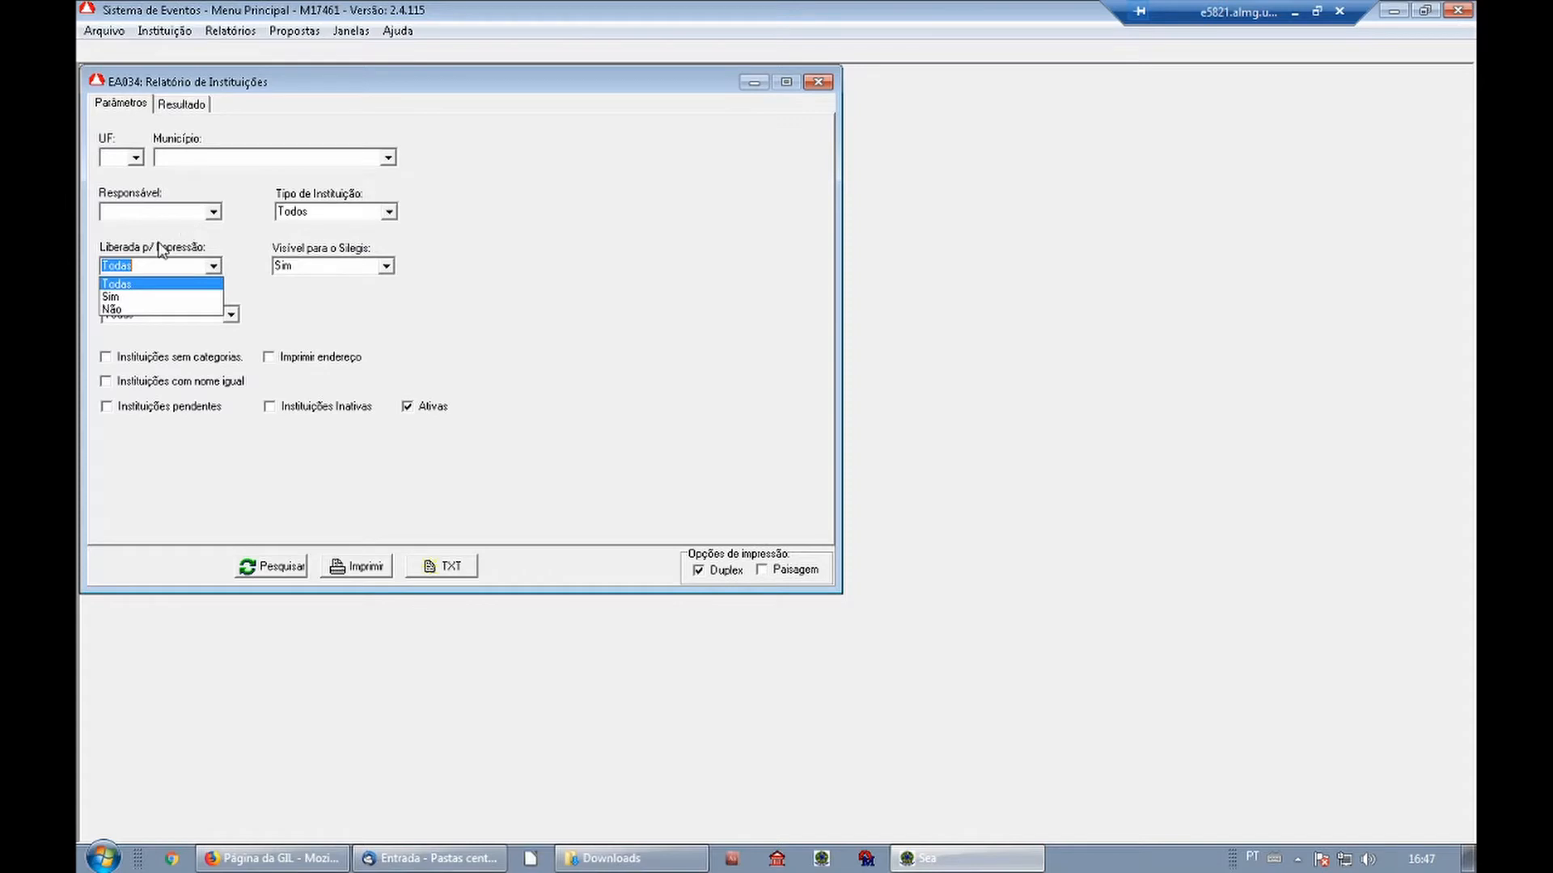
left_click(241, 271)
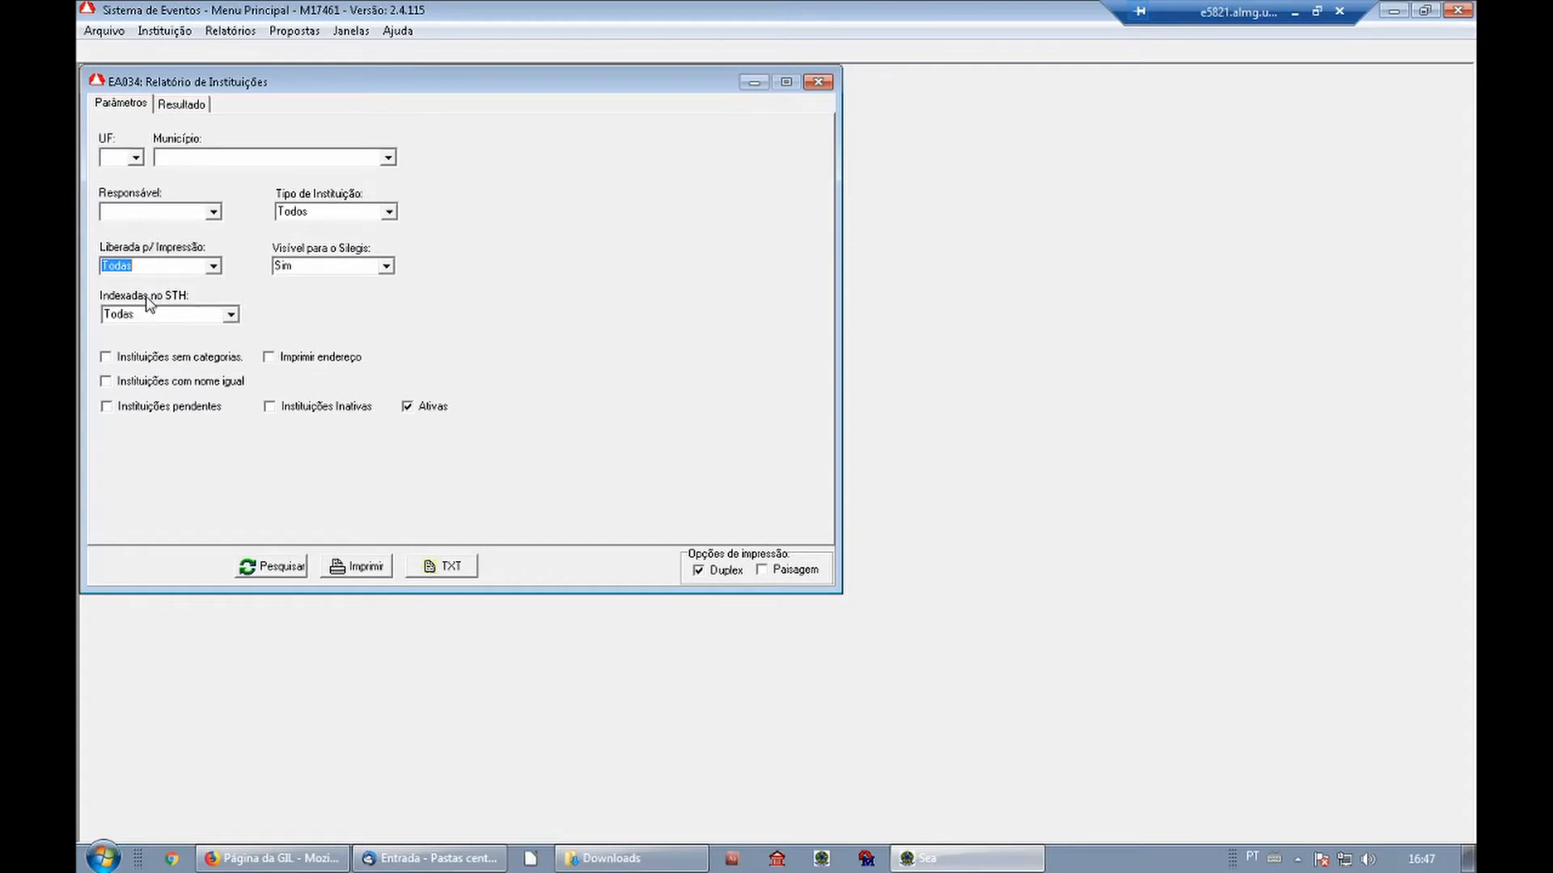
Set Indexadas no STH to Não and run the institution search.
left_click(232, 316)
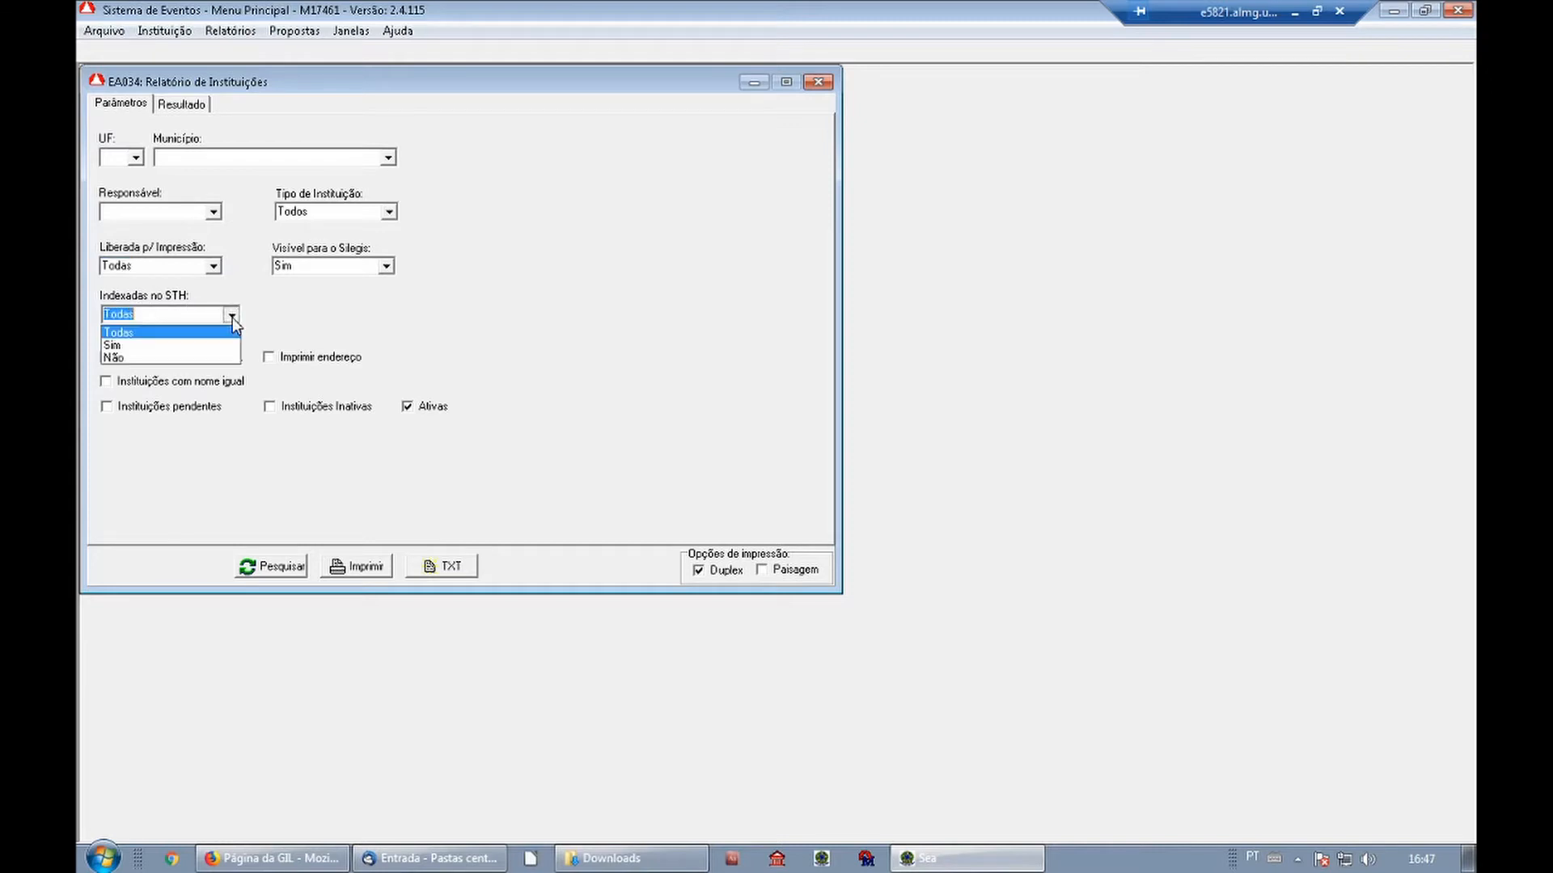
left_click(132, 358)
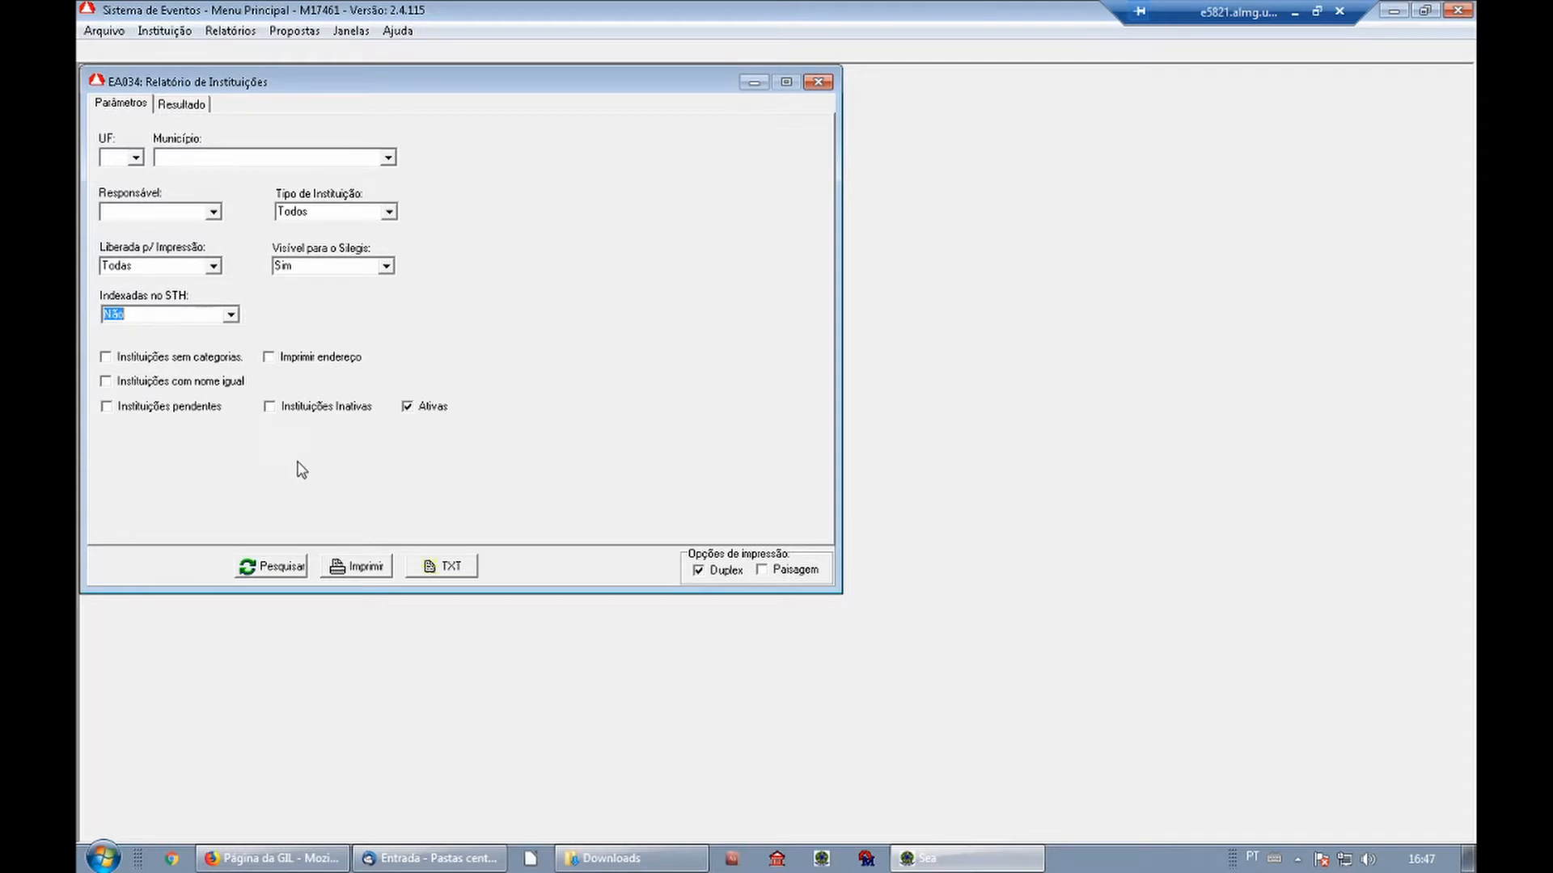
left_click(275, 567)
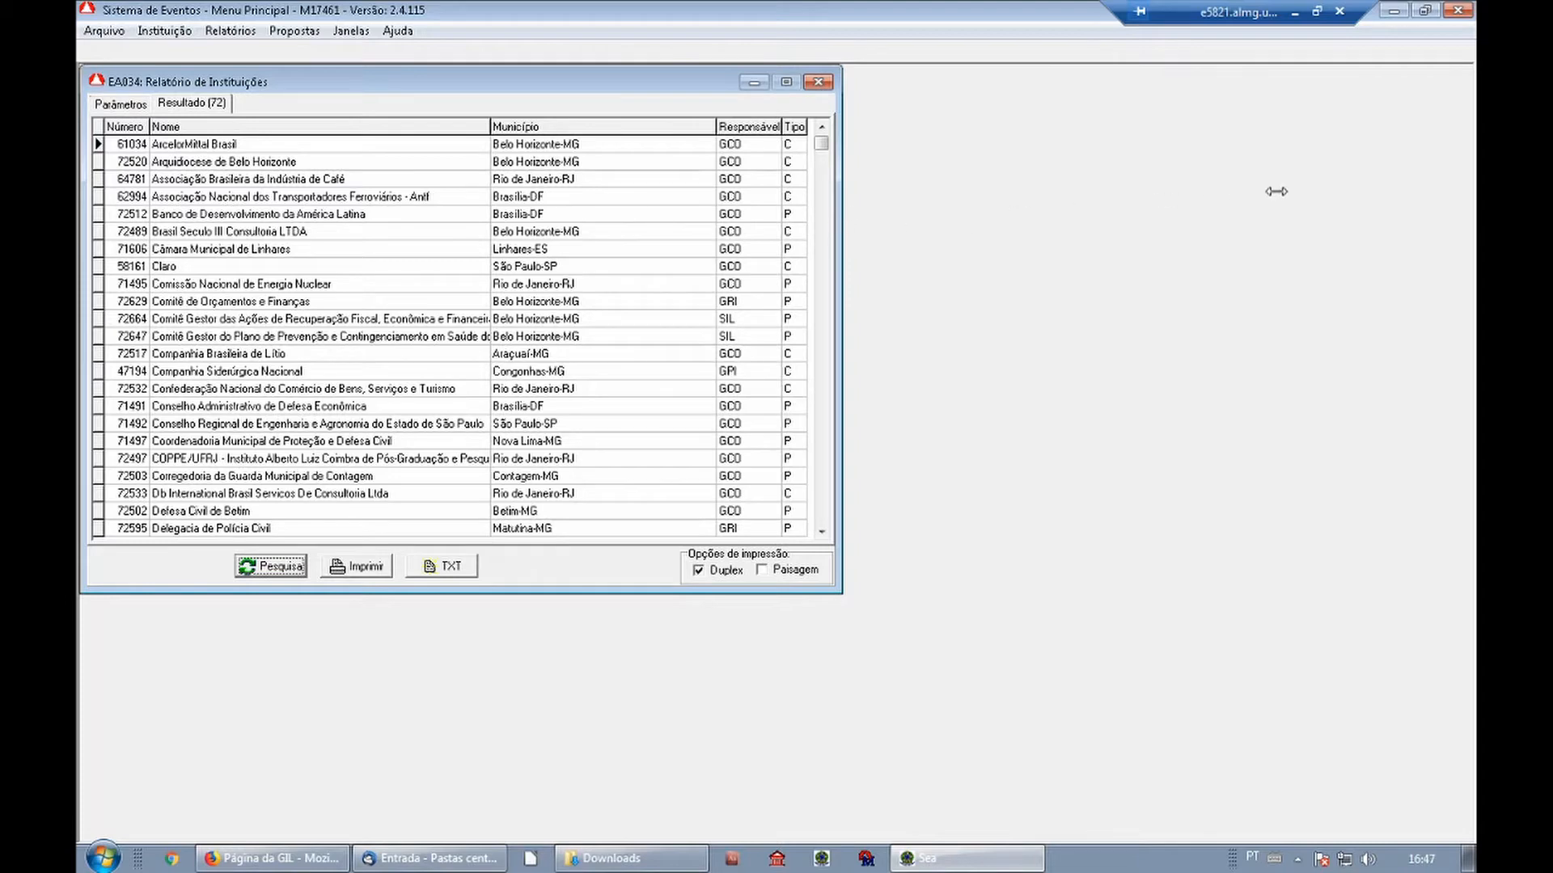
Widen the institutions report window, go back to its search parameters and close the report.
left_click_drag(1276, 192, 1468, 153)
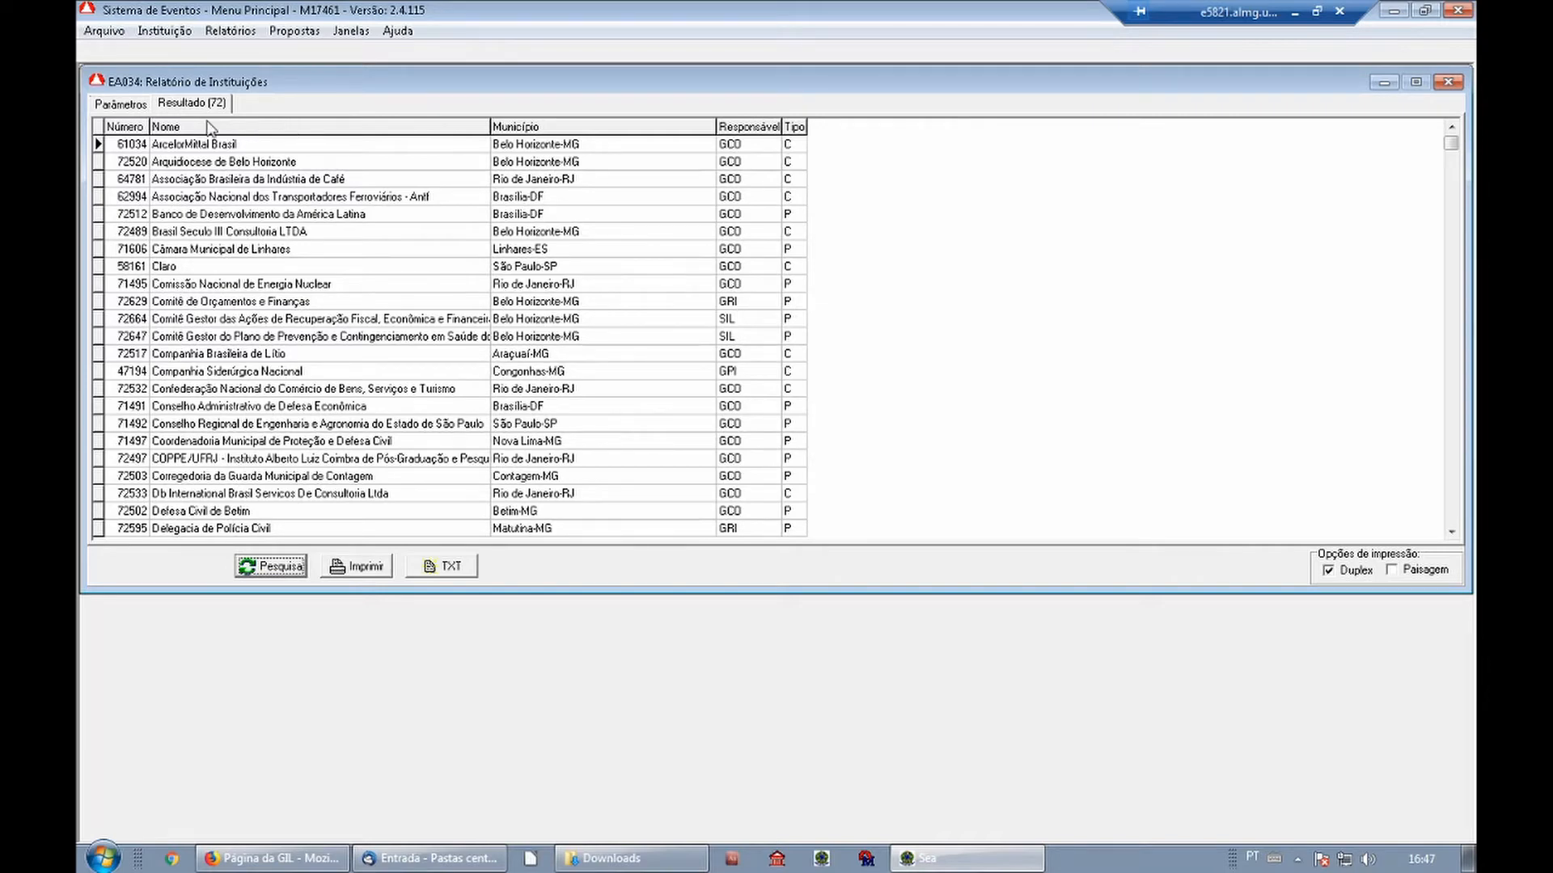
left_click(118, 105)
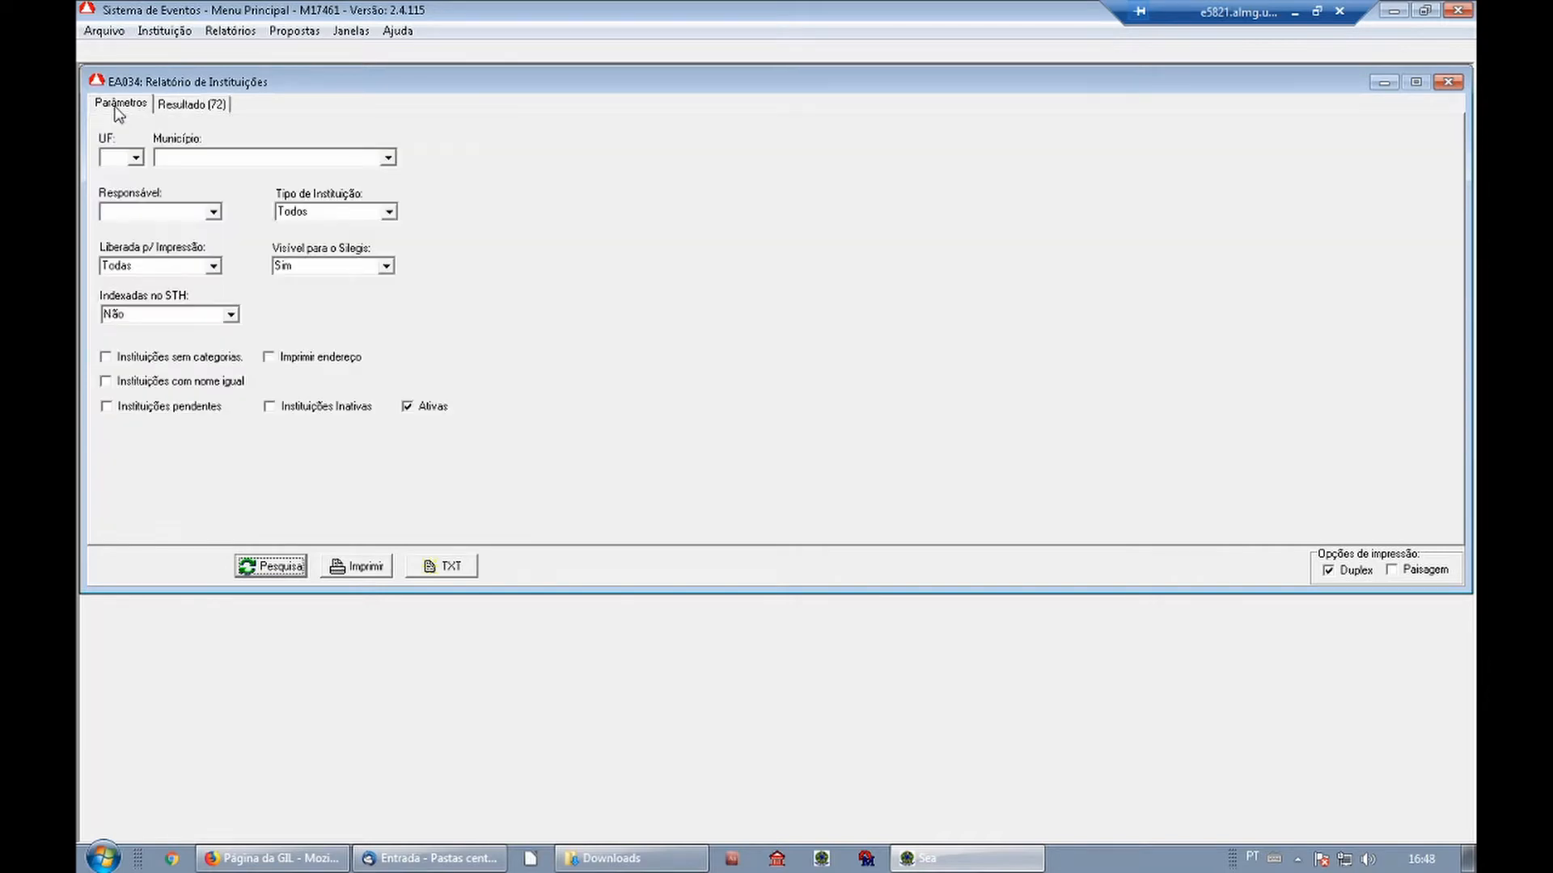
left_click(1450, 84)
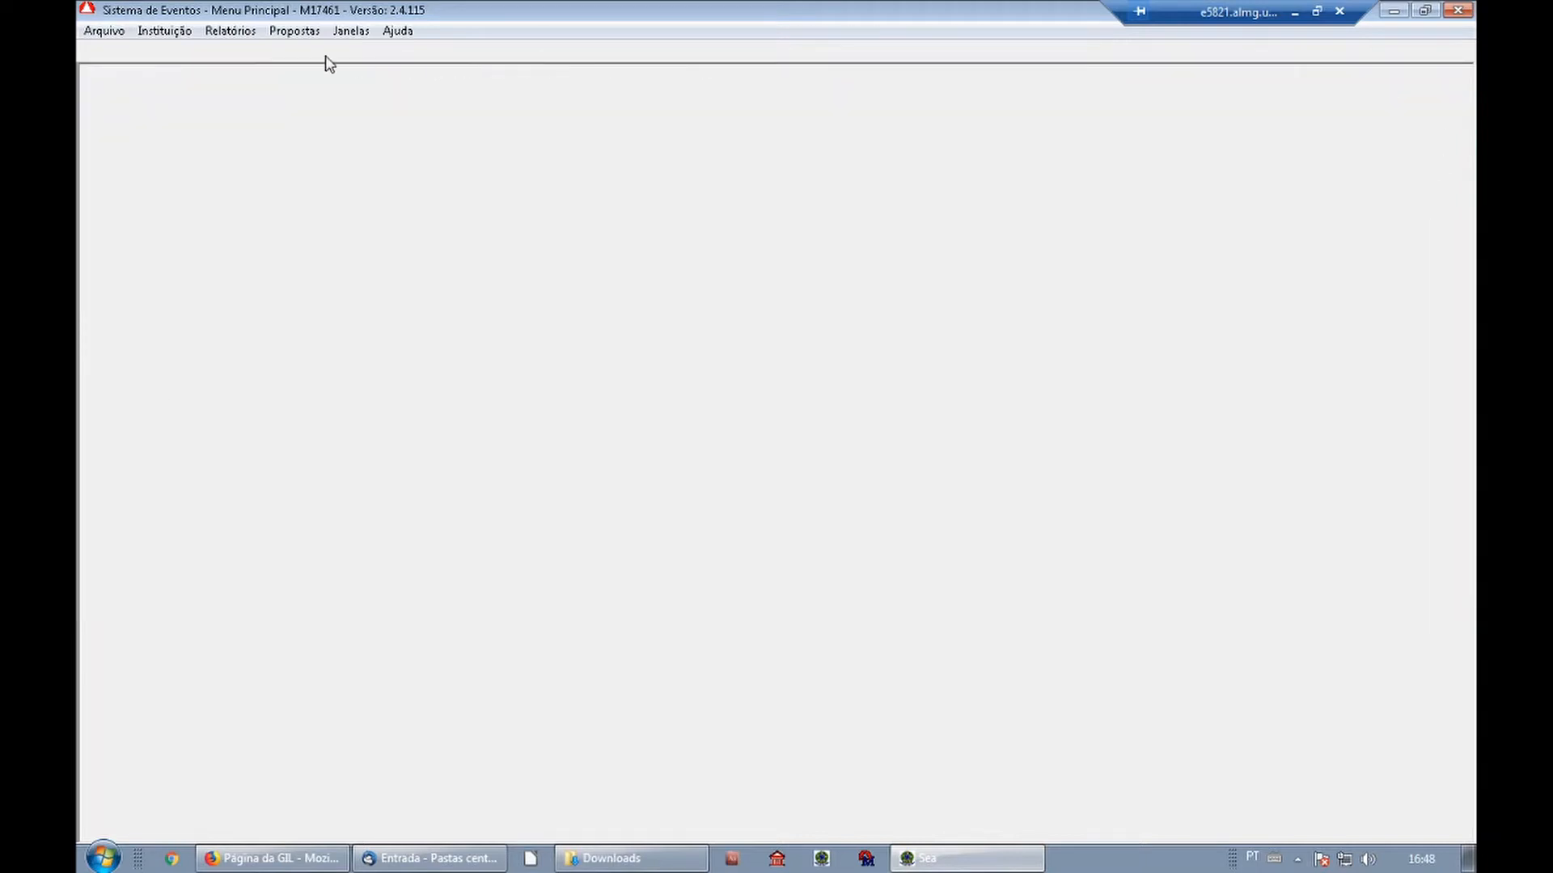
Open the Cadastro de Instituições and view the indexing entries of the displayed Superintendência Regional de Ensino record.
left_click(163, 32)
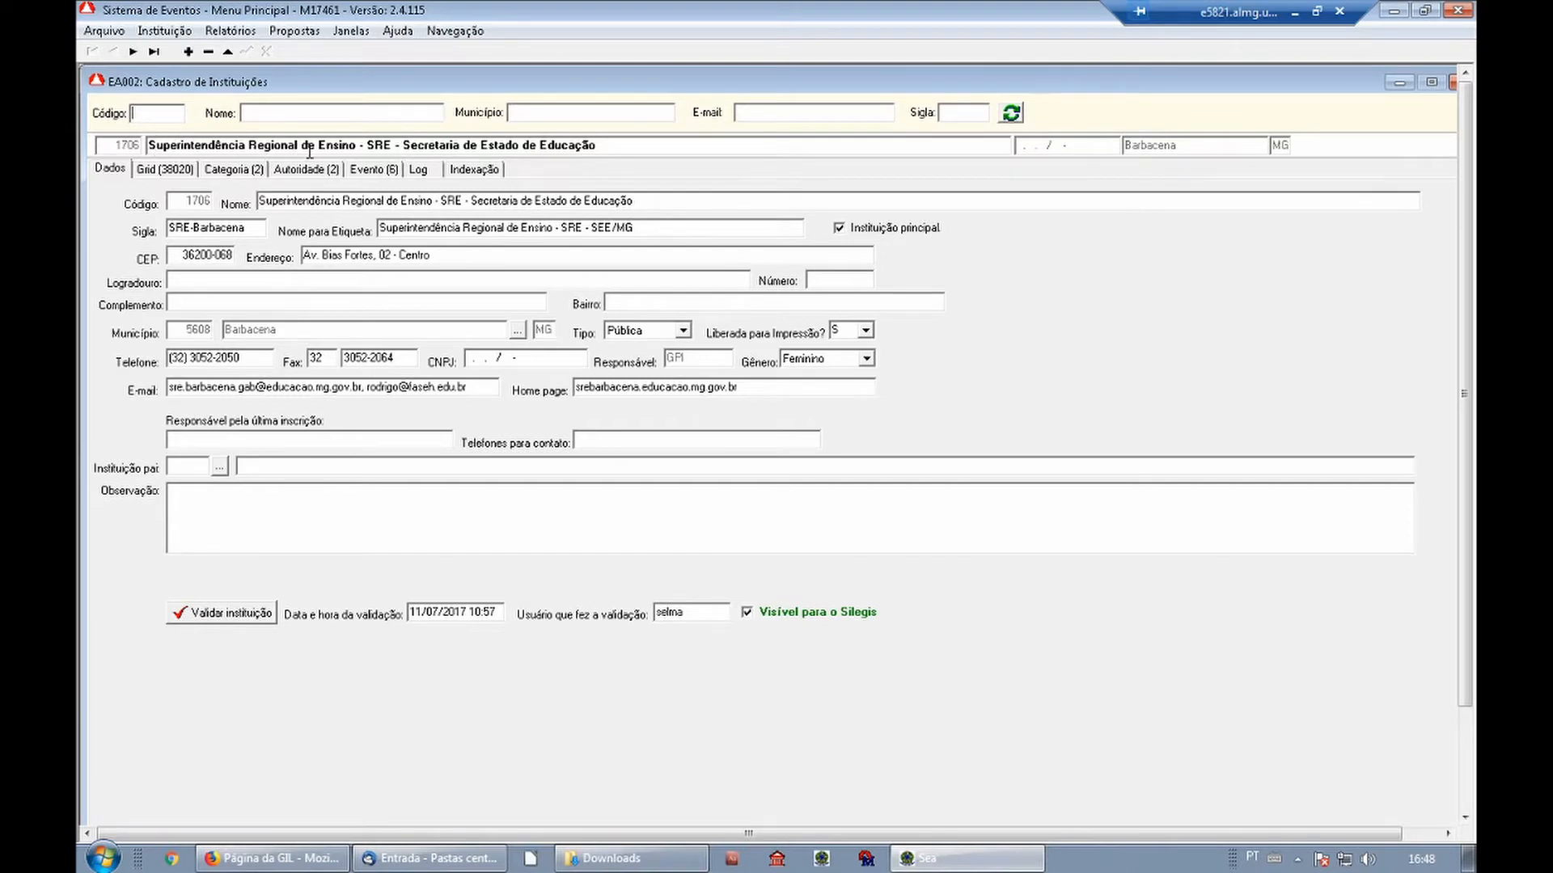
left_click_drag(310, 147, 589, 145)
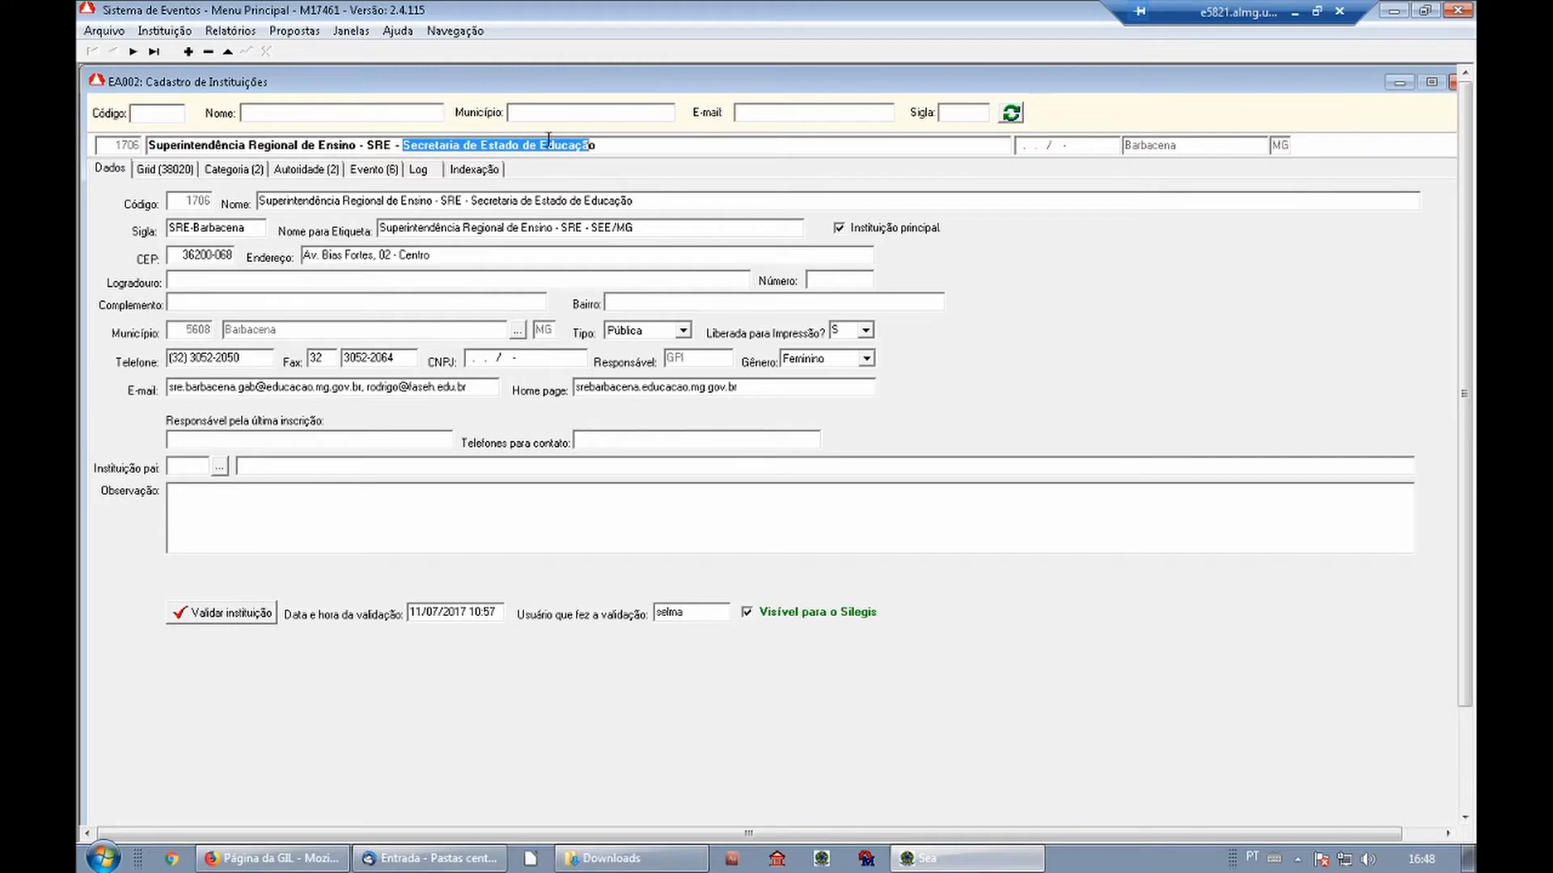
left_click(476, 171)
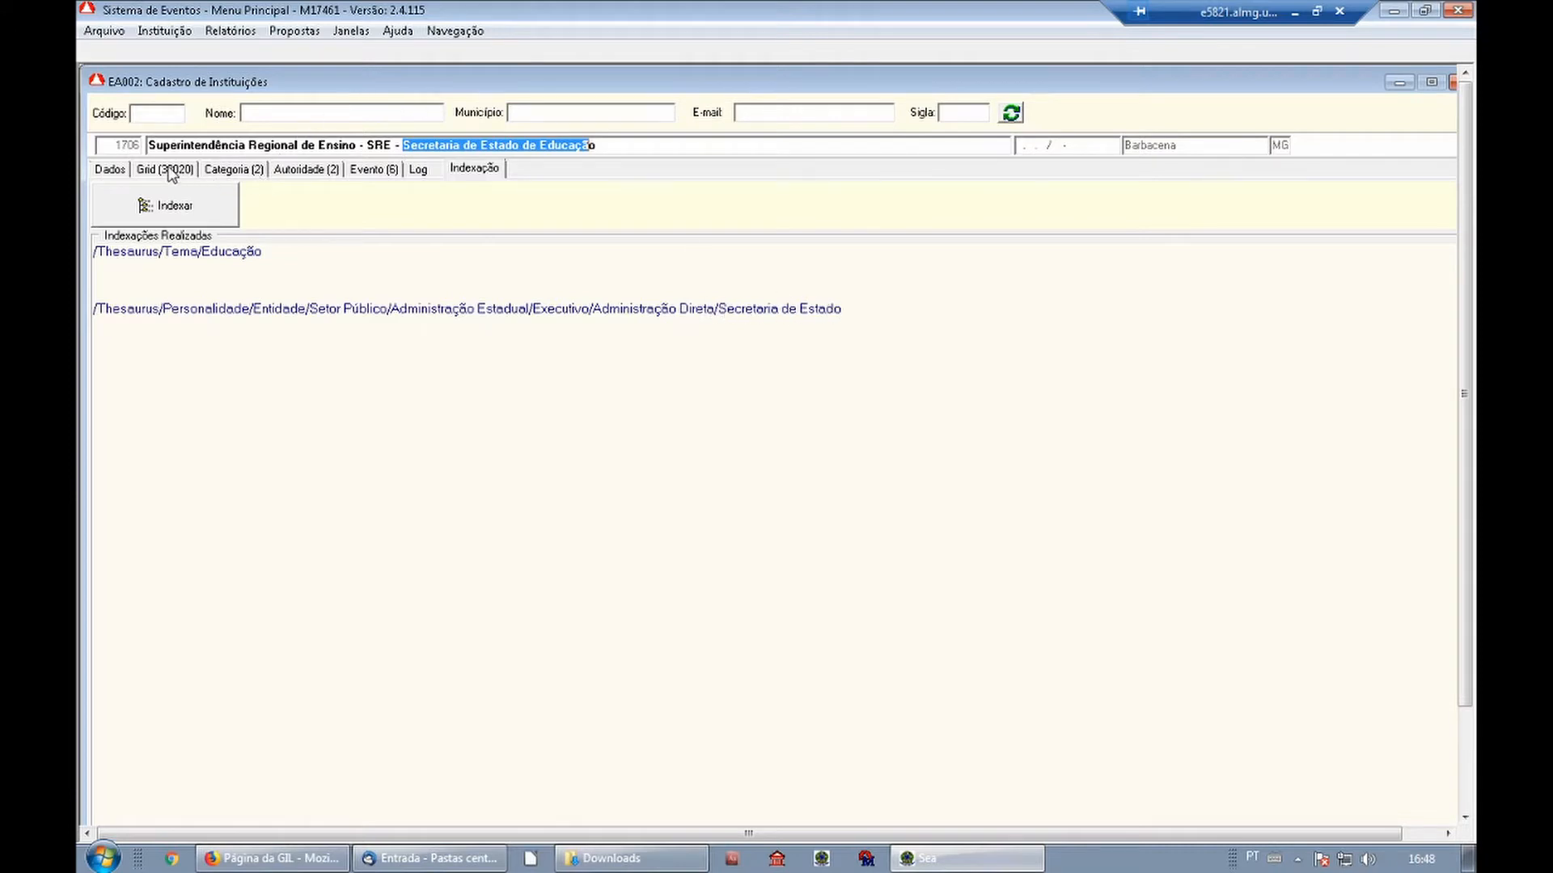
Enter 58161 as the institution code to search in the Cadastro de Instituições.
left_click(163, 118)
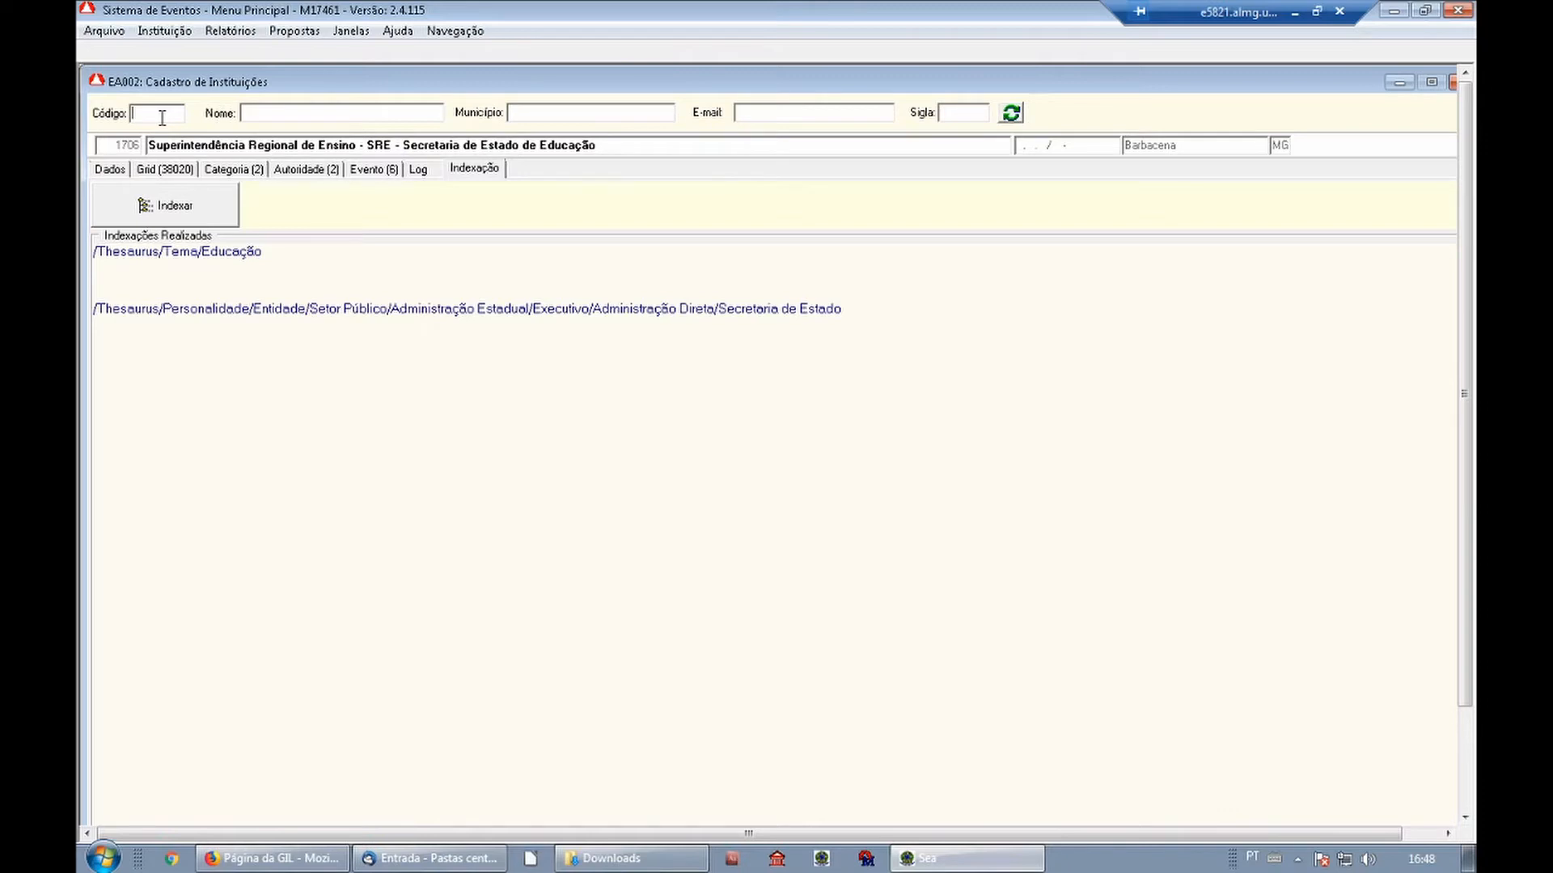
type("58161")
Reopen the Relatório de Instituições over the institution register.
left_click(295, 32)
mouse_move(233, 37)
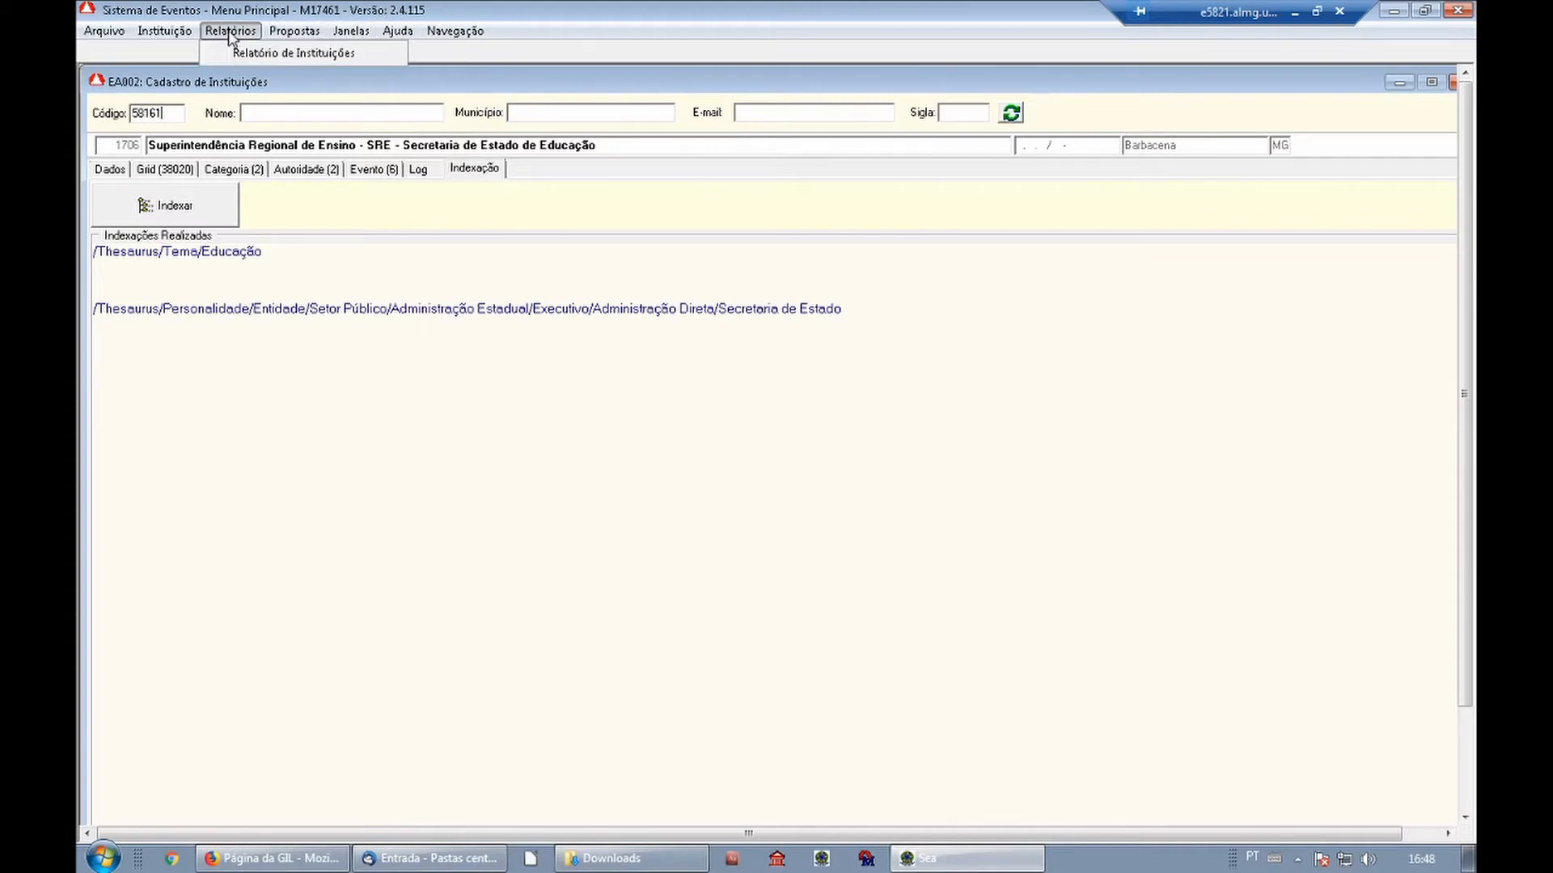
left_click(274, 55)
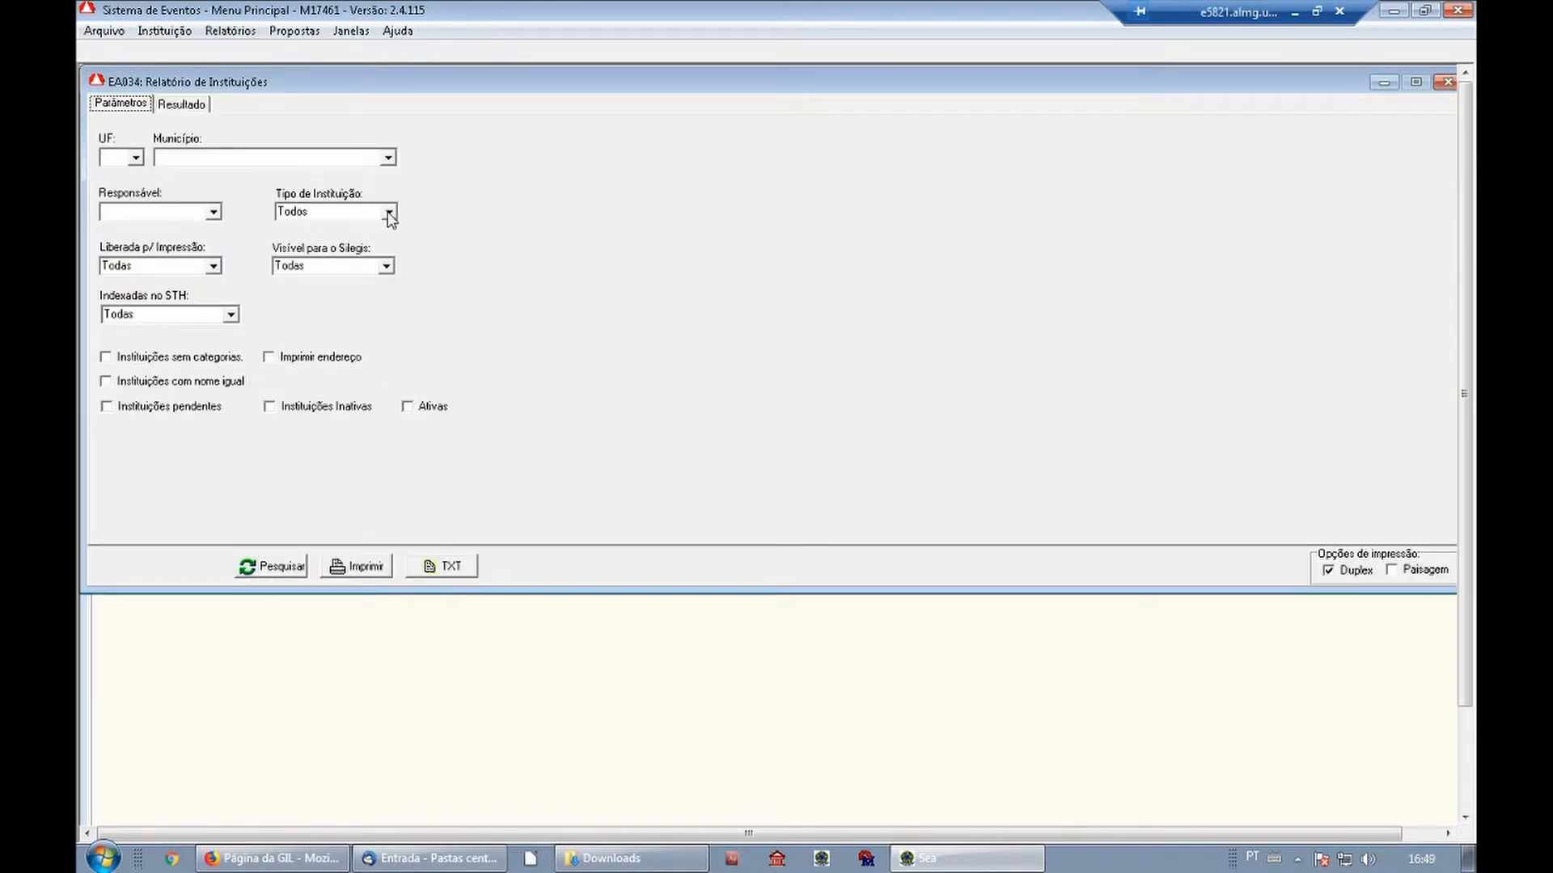
Search the institutions report for active institutions that are visible to Silegis and already indexed in the STH.
left_click(408, 406)
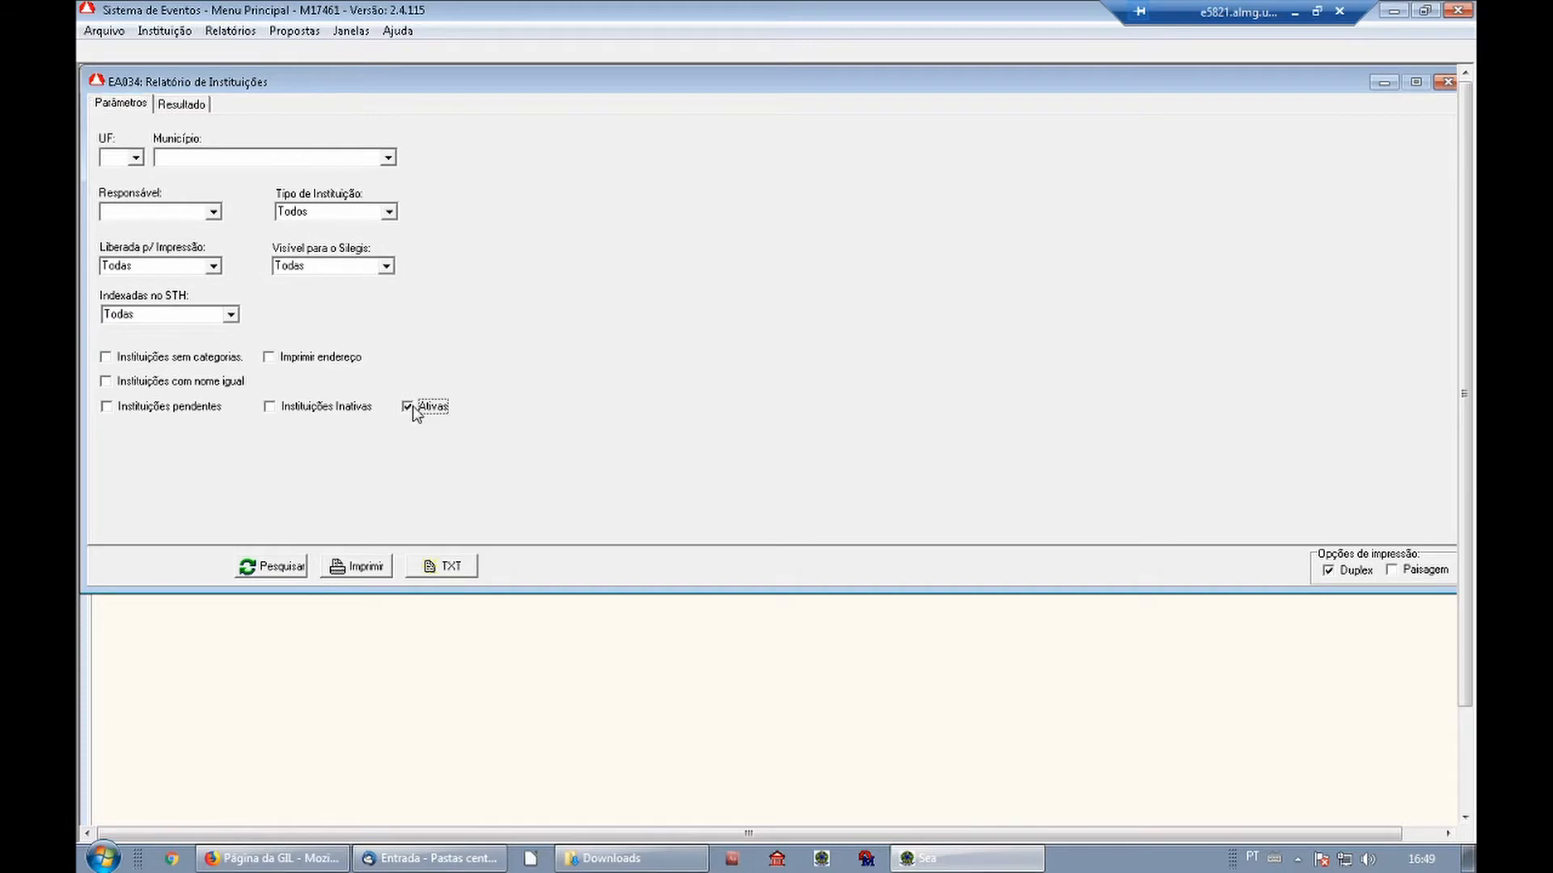
left_click(386, 267)
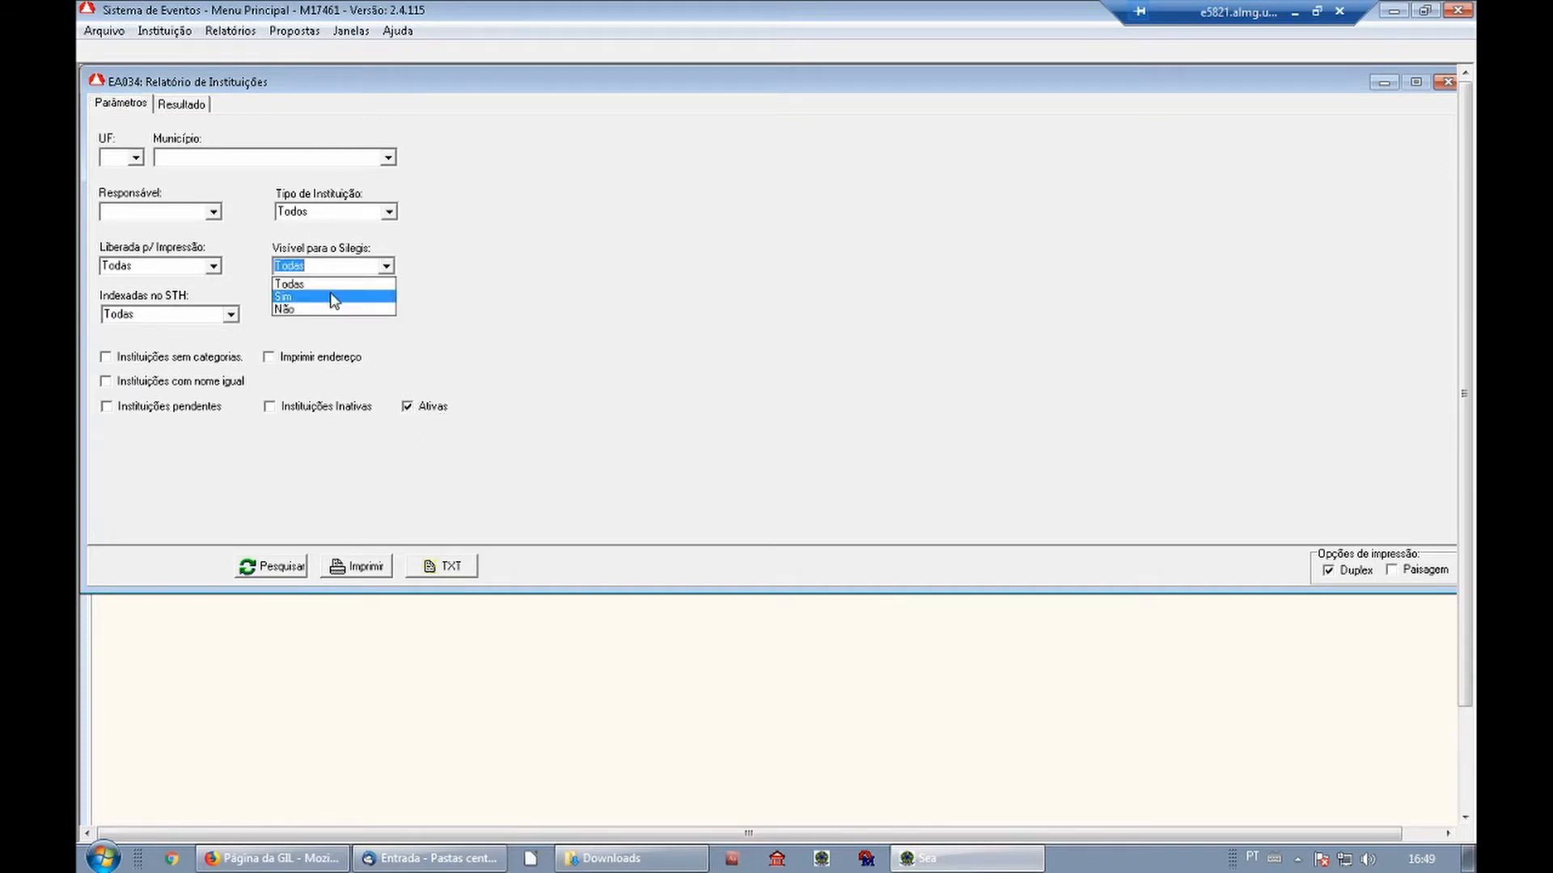
left_click(334, 298)
left_click(231, 315)
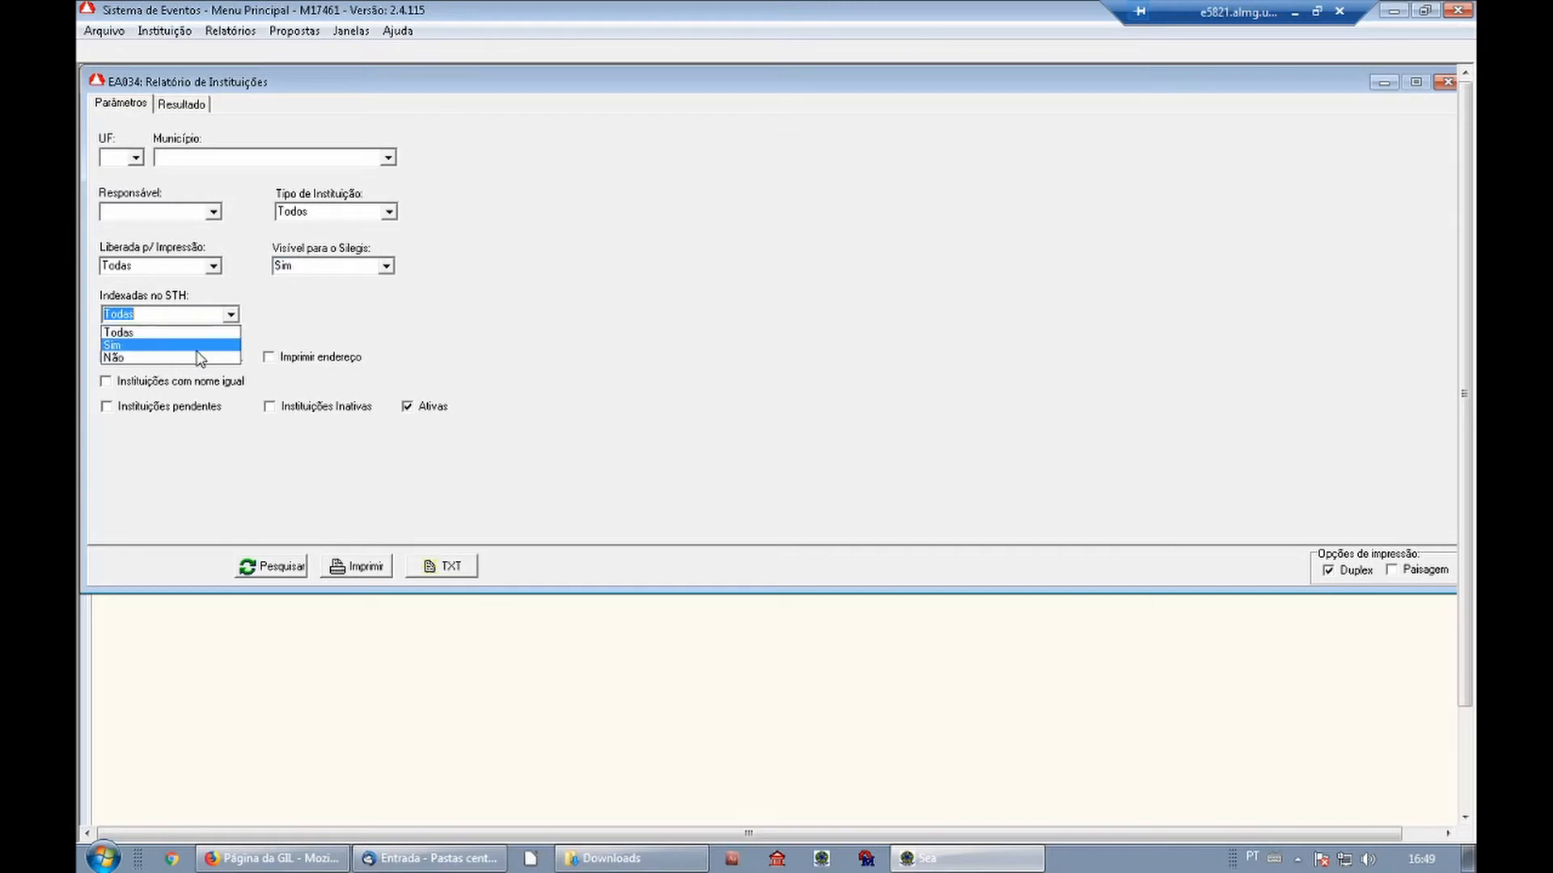
left_click(199, 348)
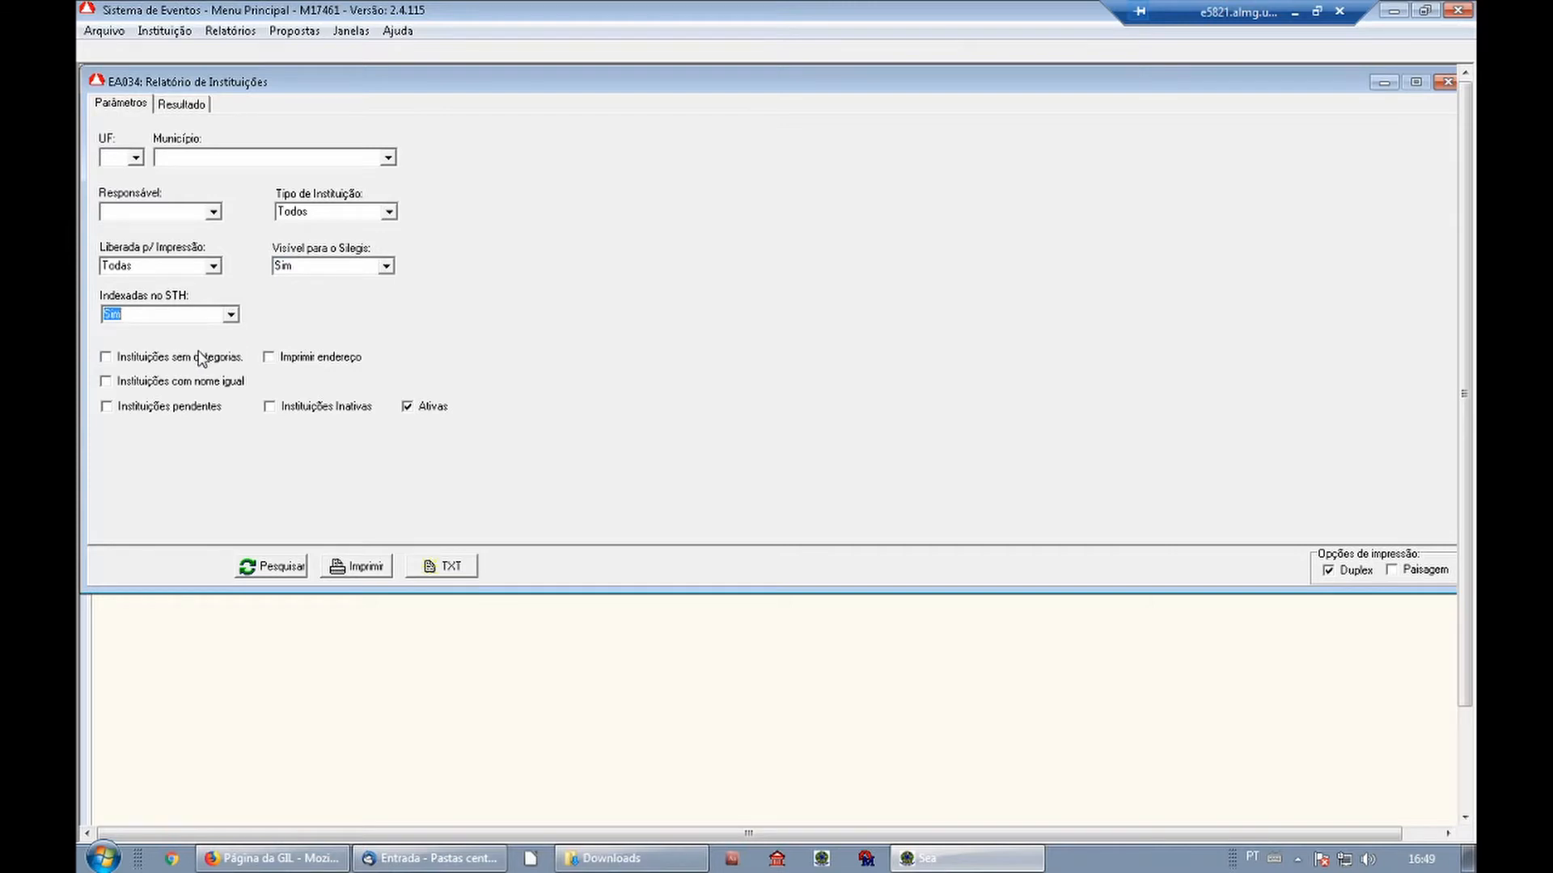
left_click(279, 568)
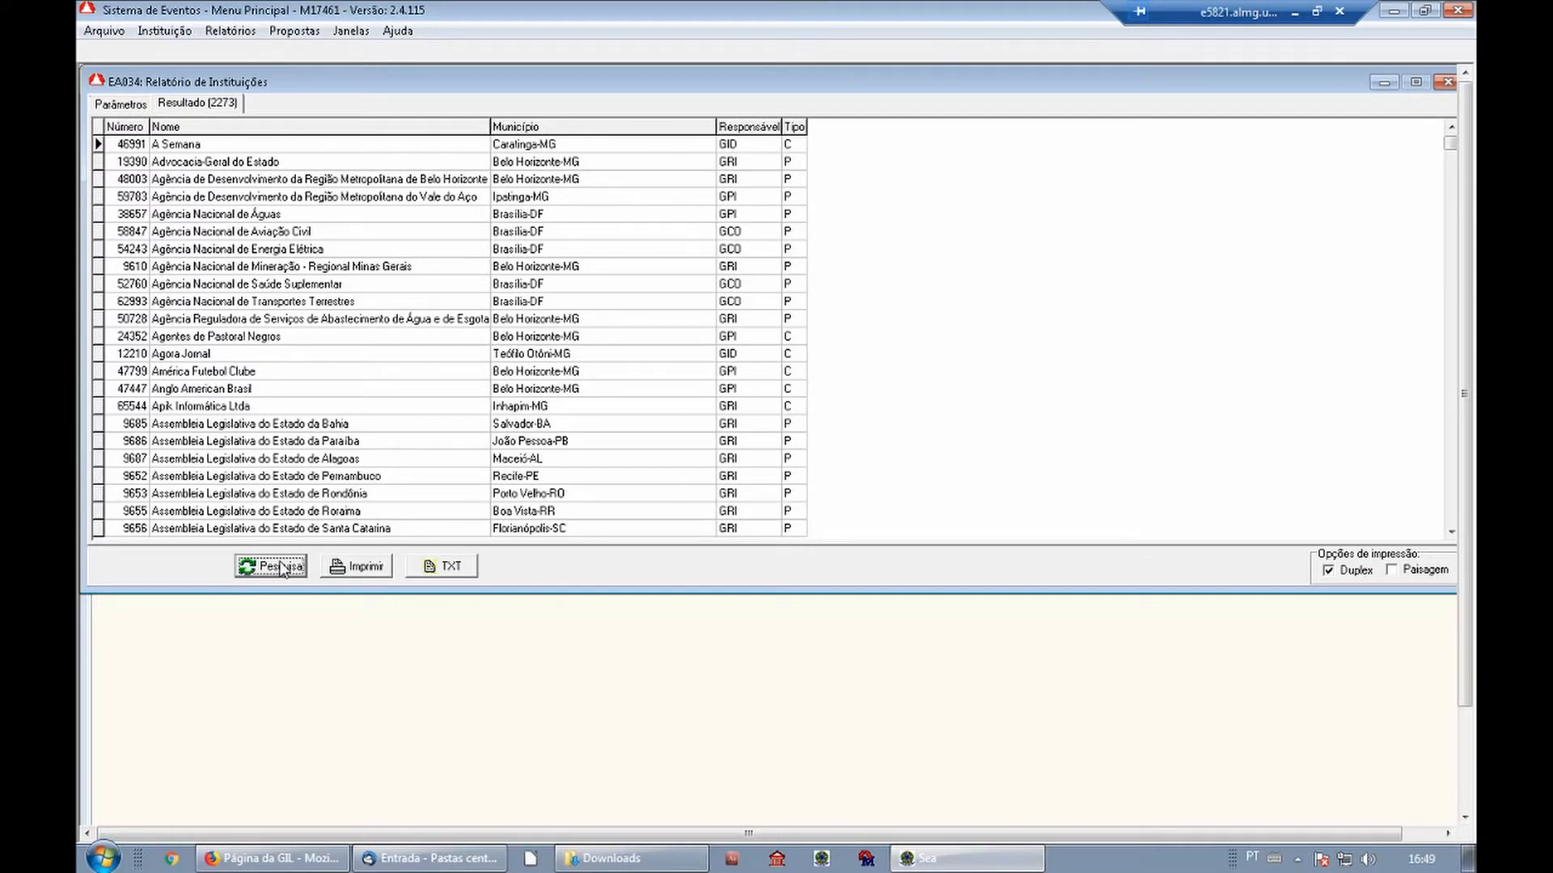
Sort the report results by institution number in descending order, and close the report.
left_click(130, 127)
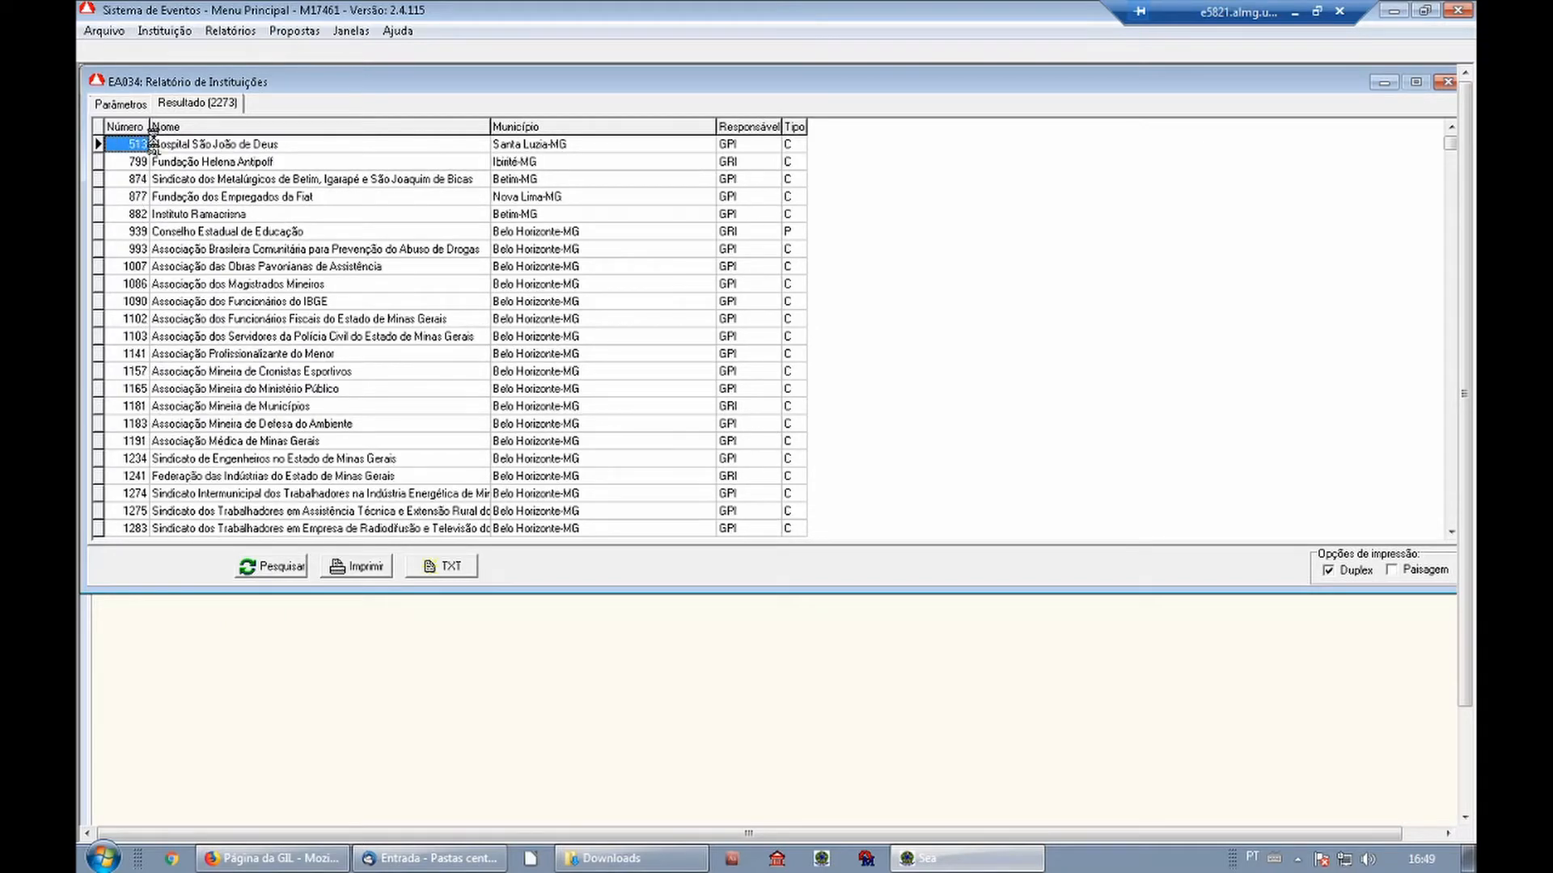
left_click(125, 128)
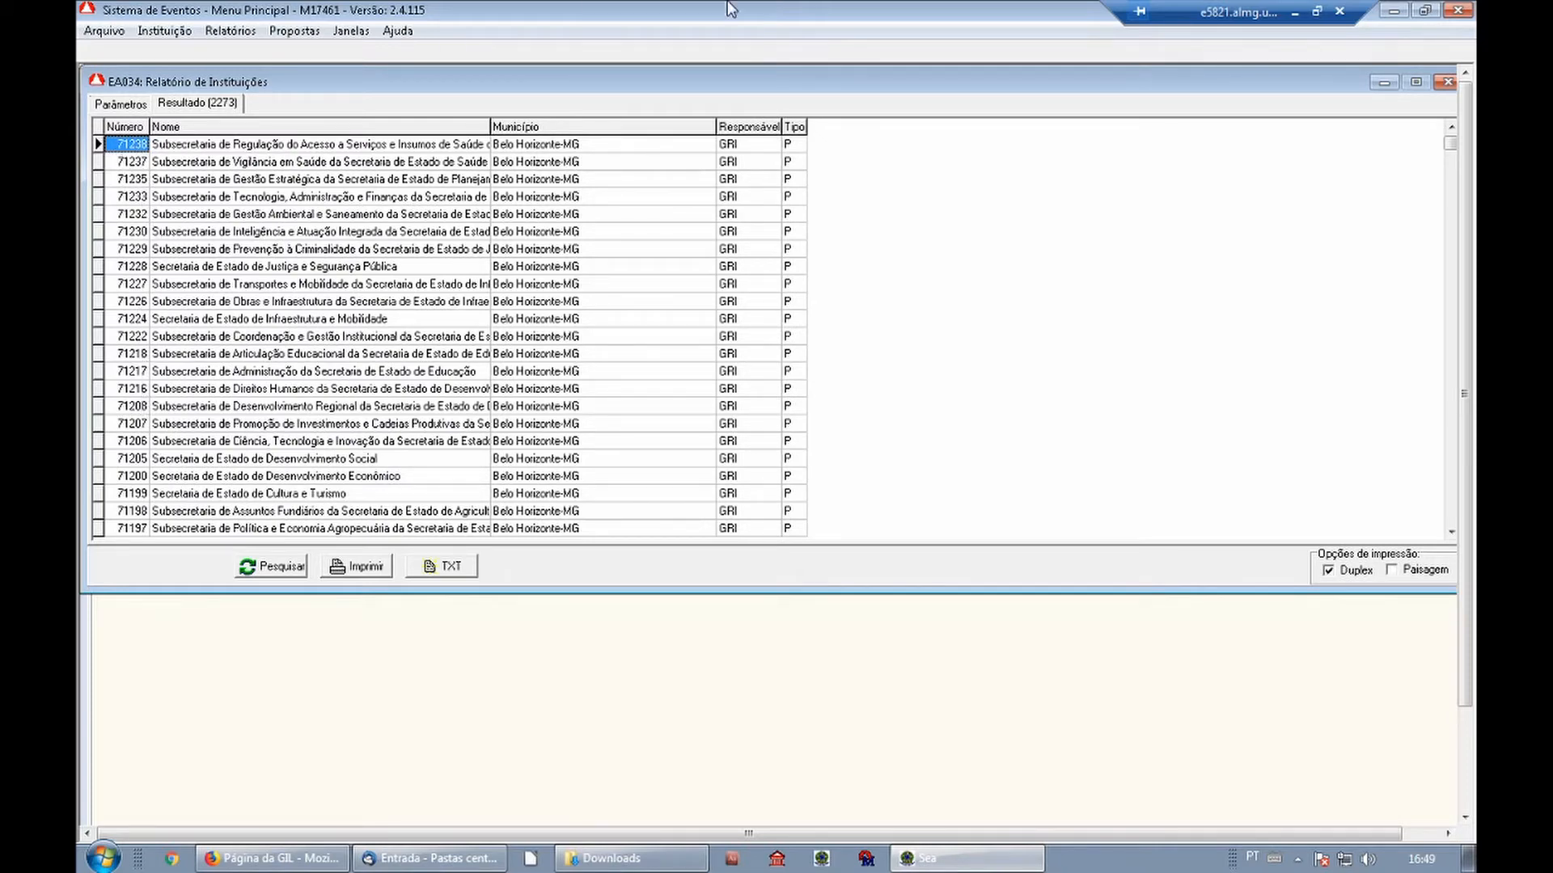
left_click(1449, 84)
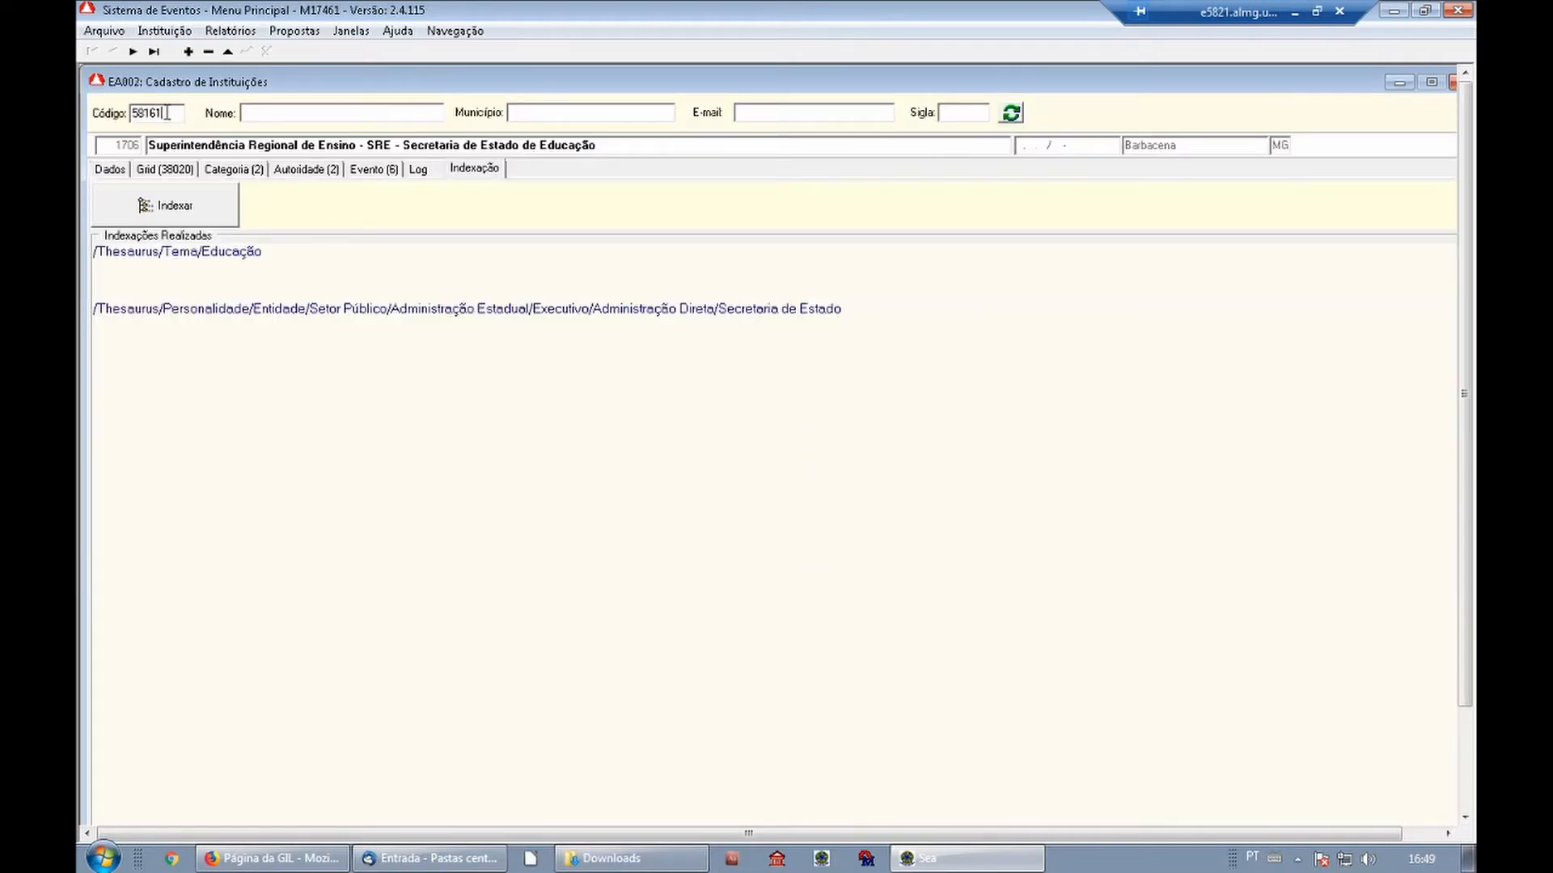
Look up institution code 58161 in the register and review its registration data, including the phone field.
key("Return")
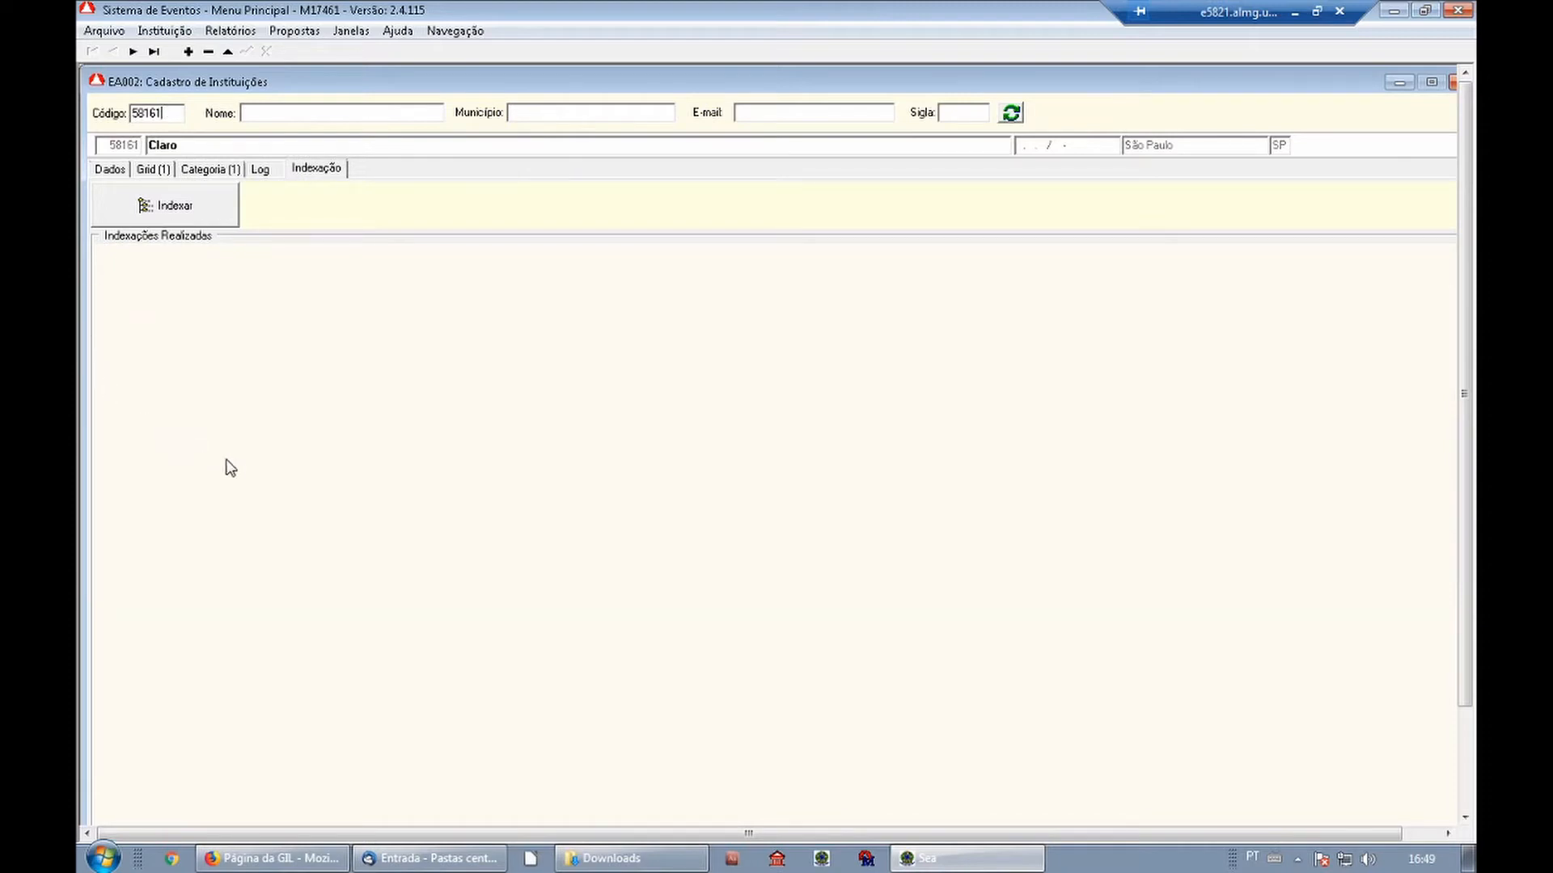
left_click(109, 171)
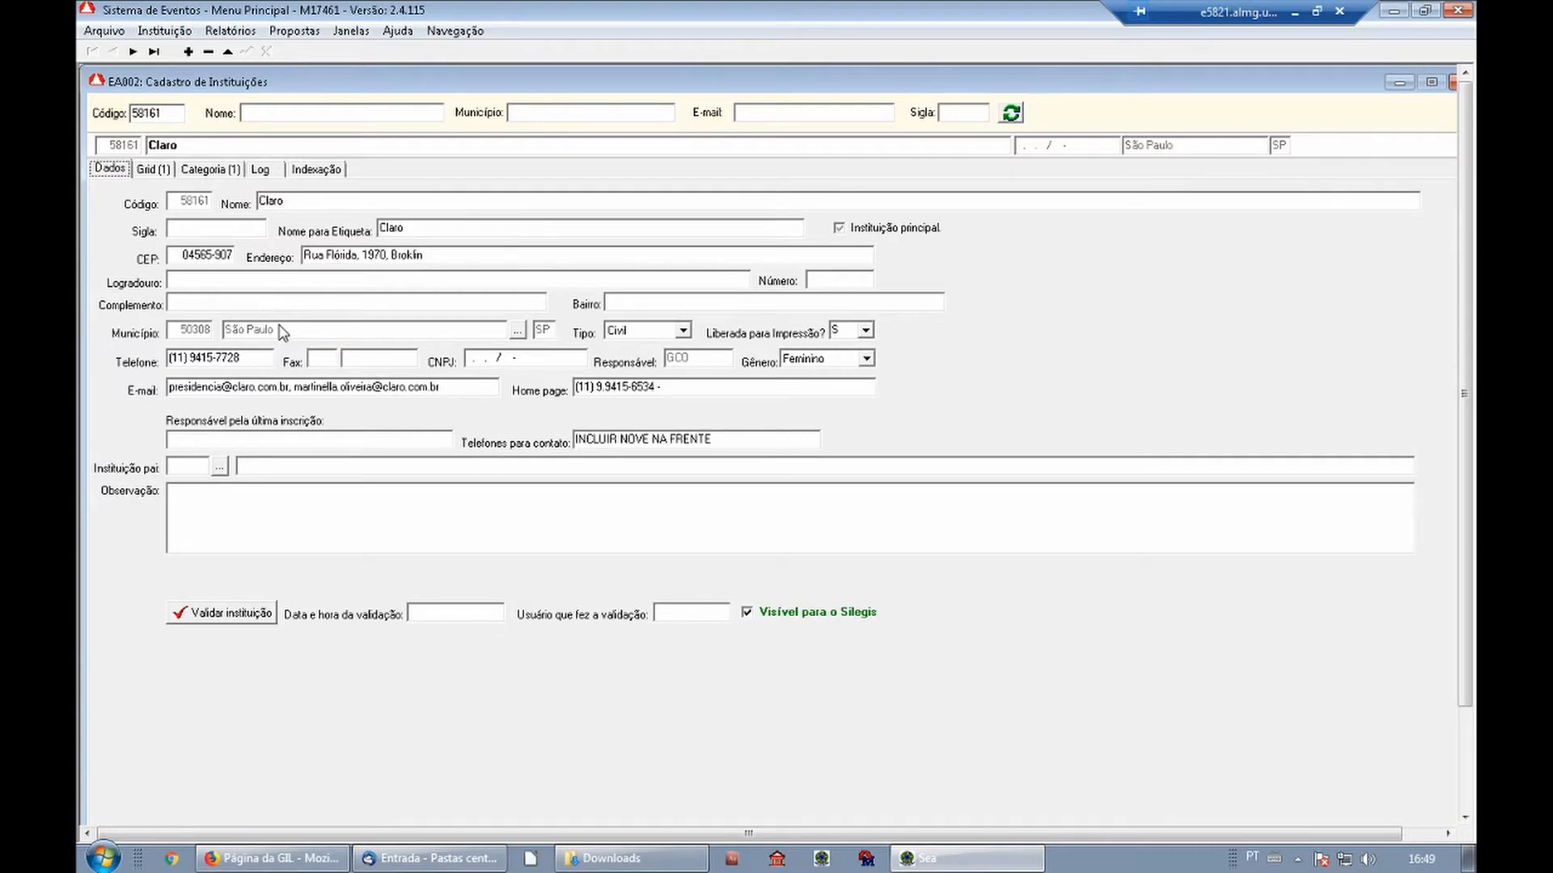
left_click(185, 353)
left_click_drag(184, 354, 167, 356)
Open the object indexing window for the Claro institution and move it so the whole hierarchy tree is in view.
left_click(332, 171)
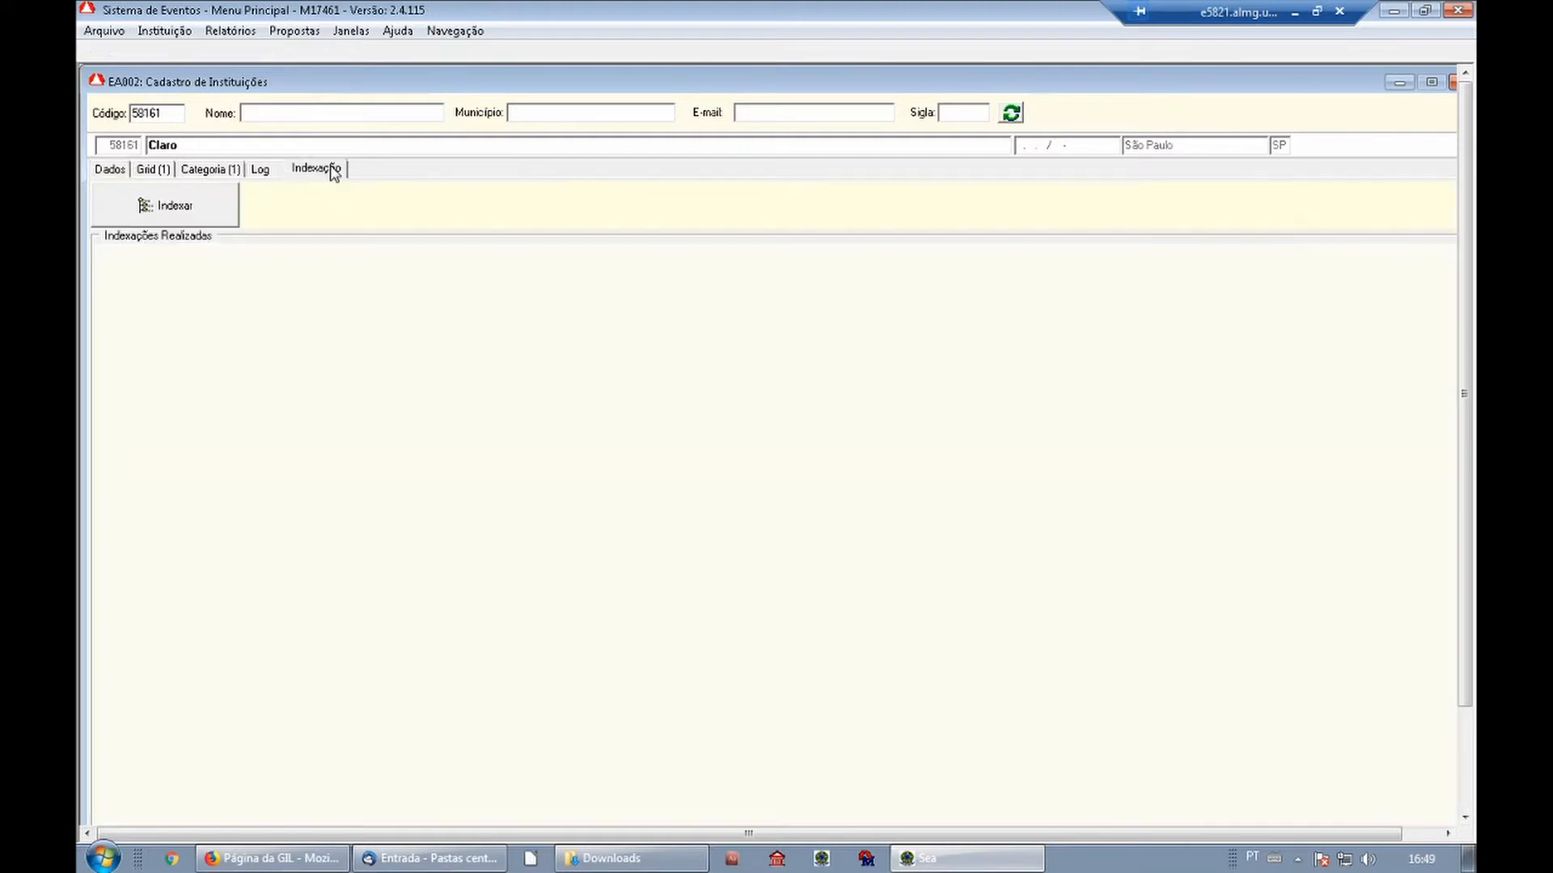
left_click(207, 212)
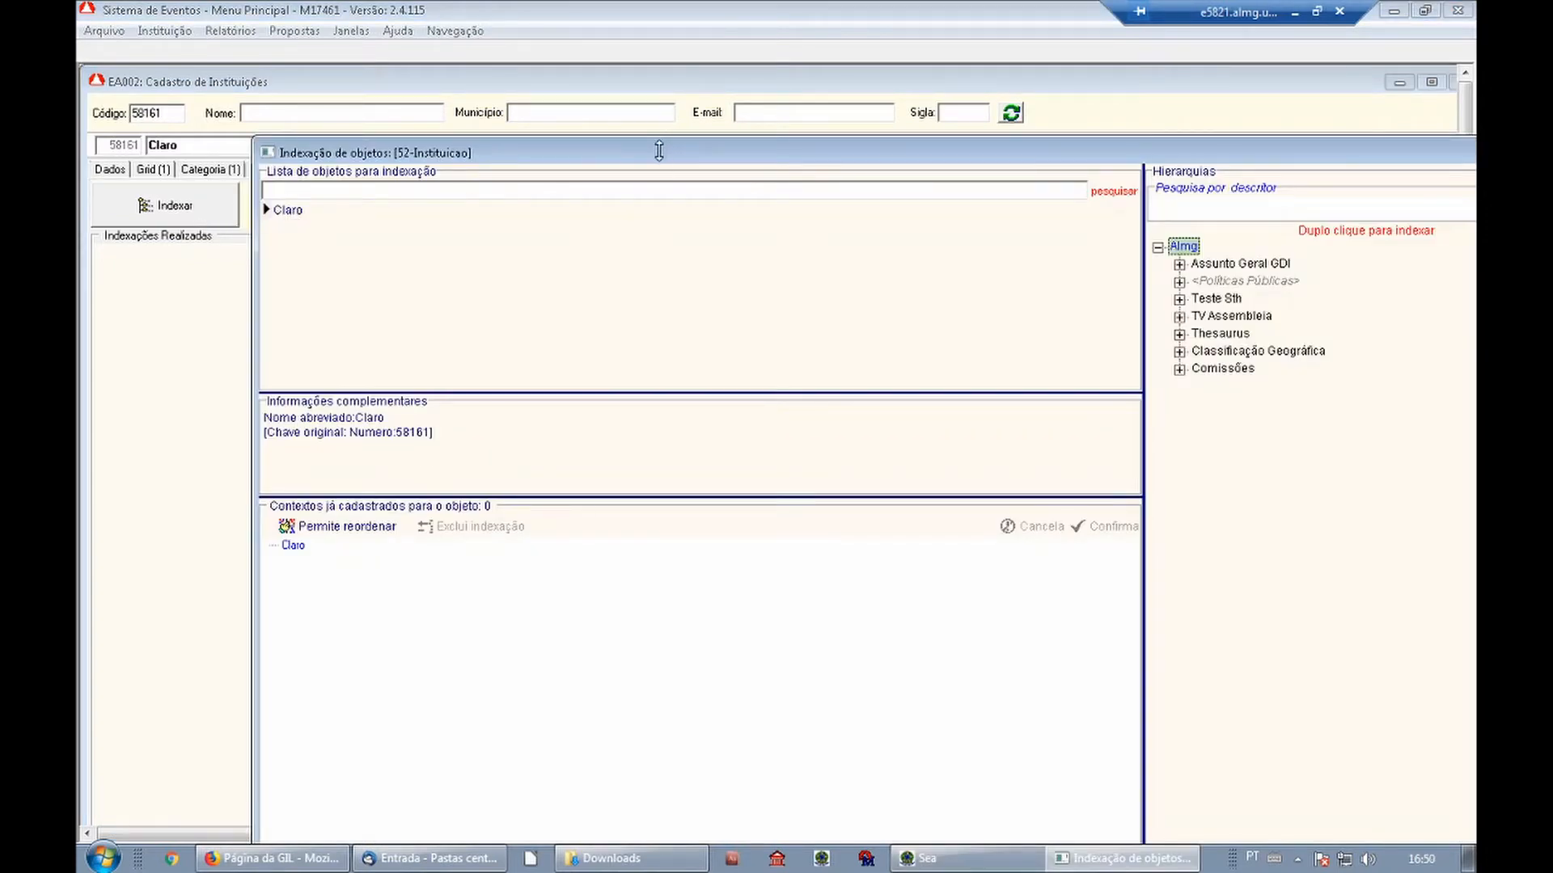
left_click_drag(659, 151, 488, 63)
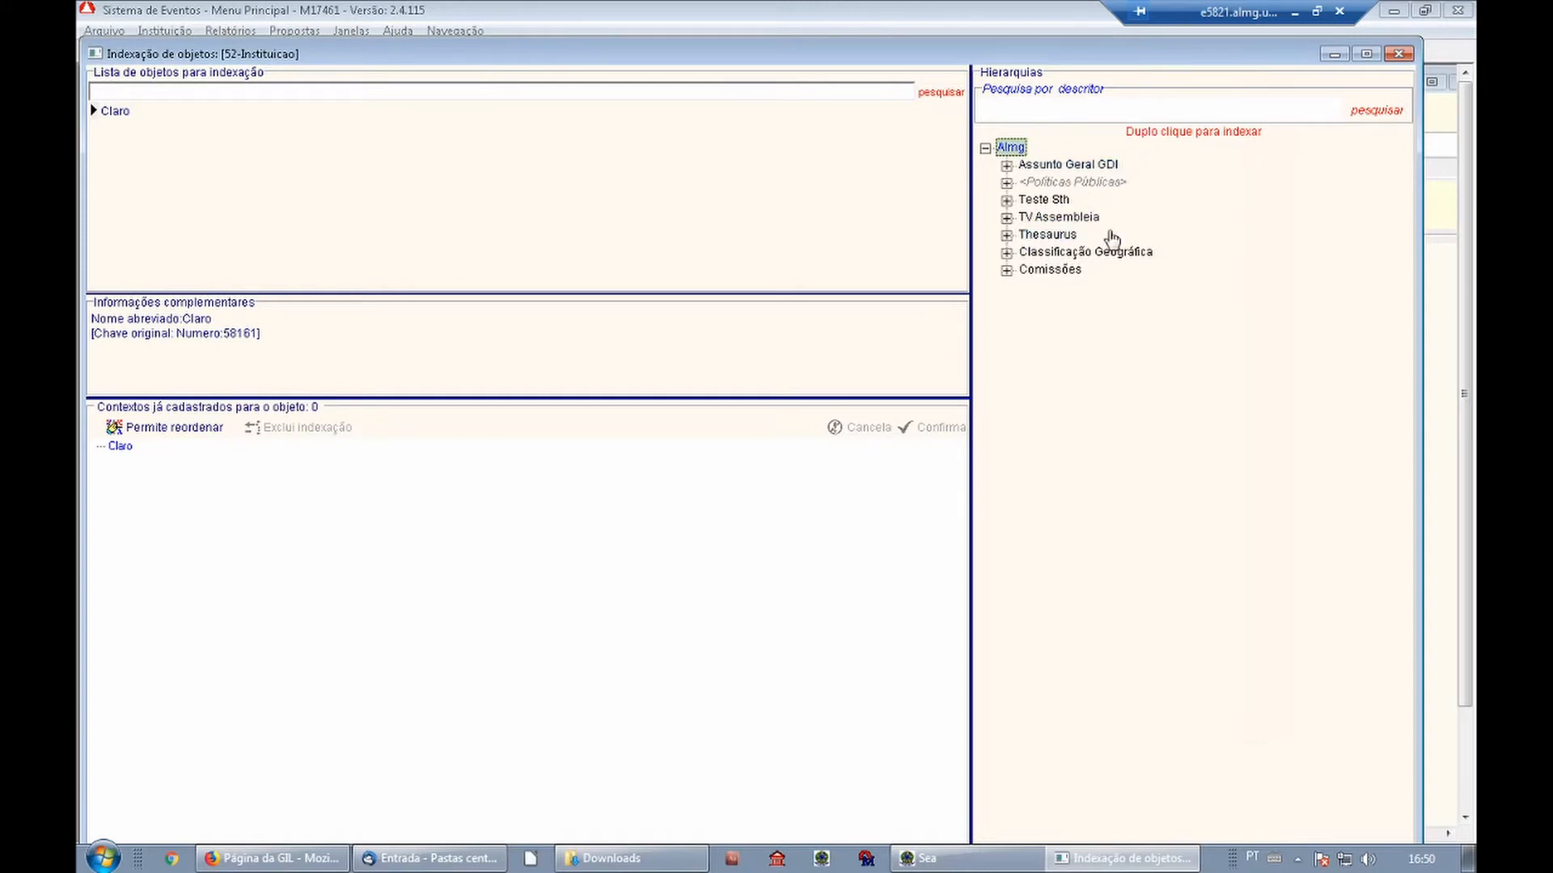
Index Claro under the thesaurus theme Comunicação (/Thesaurus/Tema/Comunicação).
left_click(1007, 235)
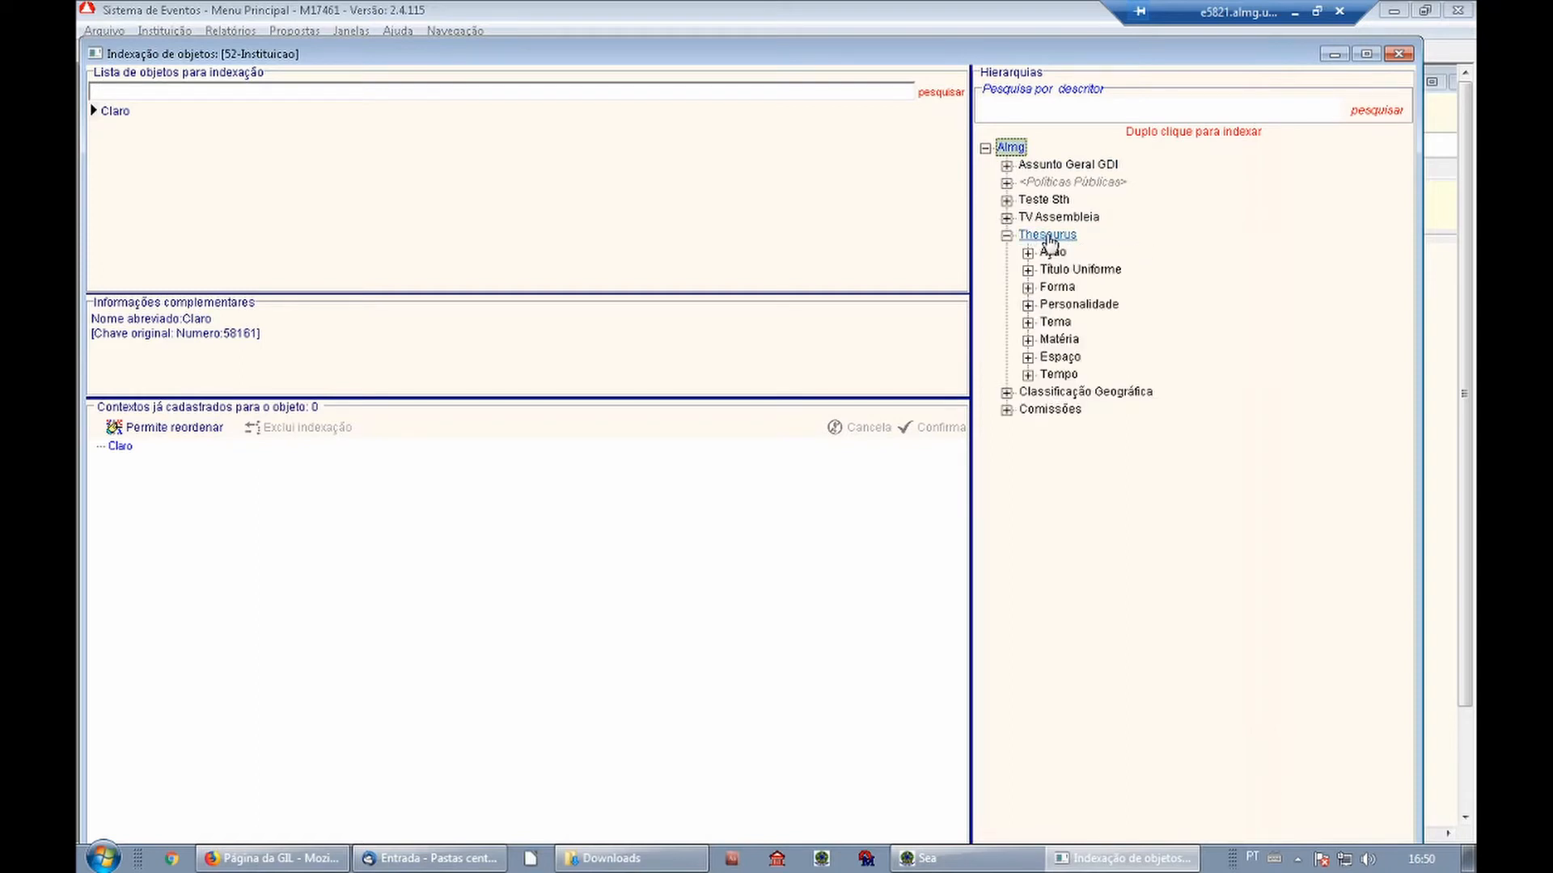
left_click(1028, 323)
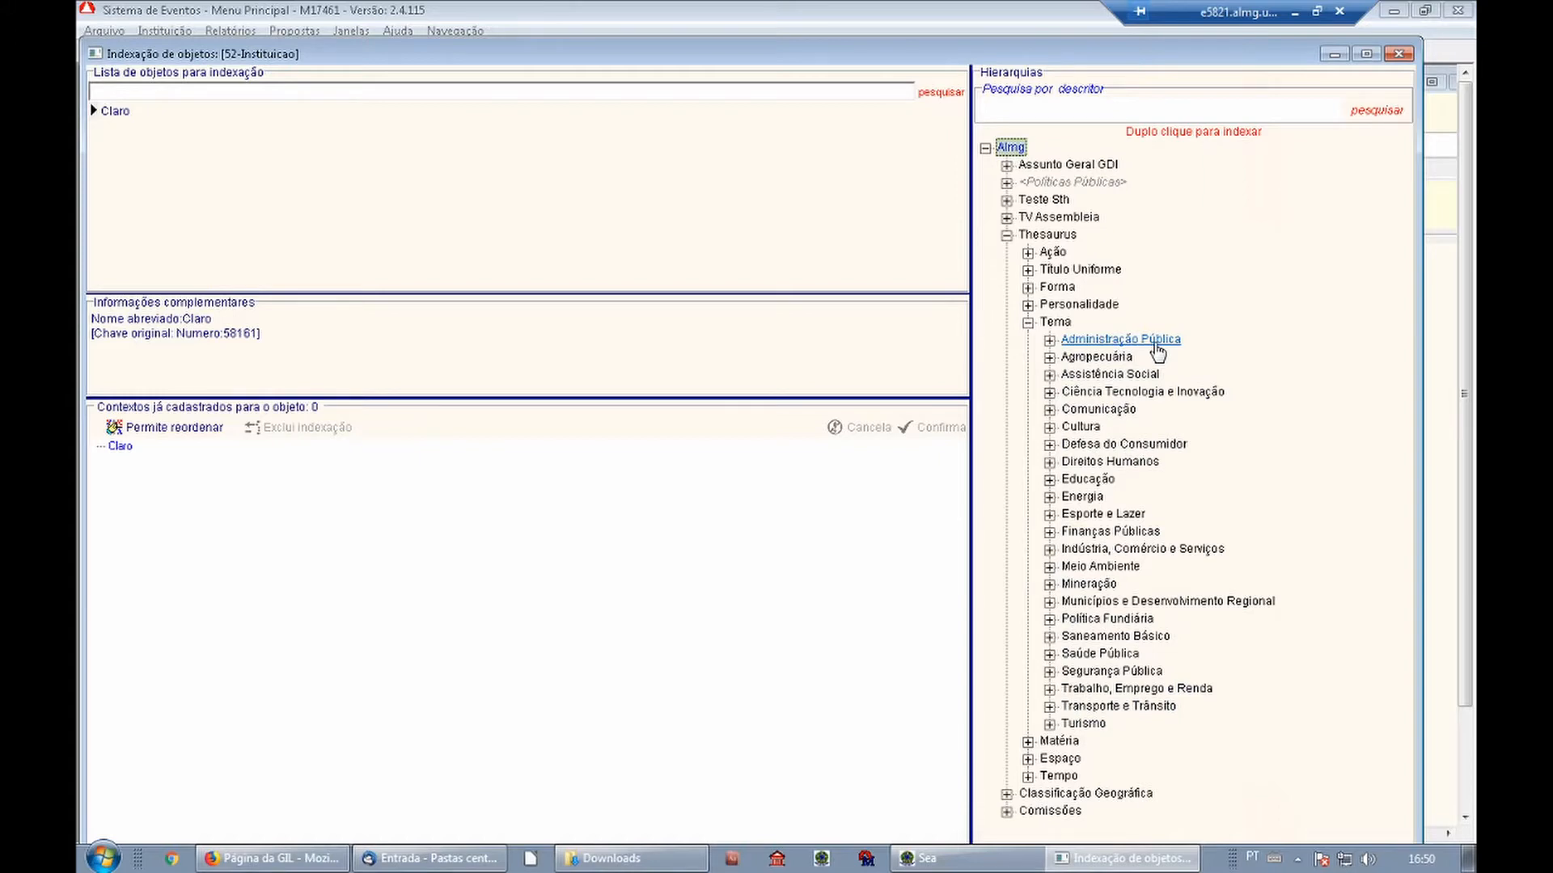
left_click(1049, 340)
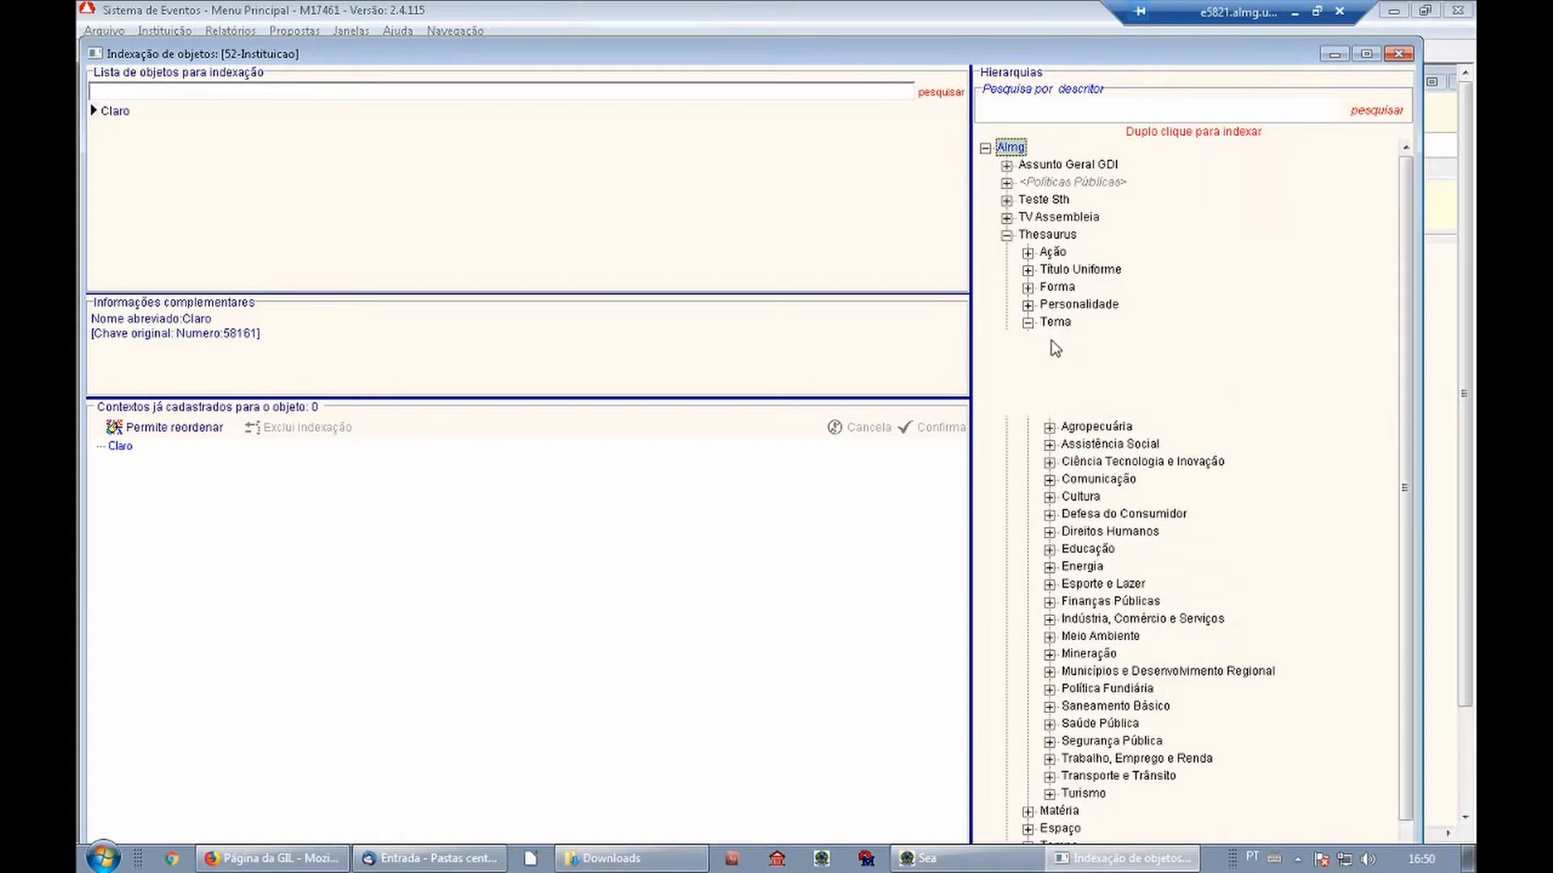
left_click(1050, 341)
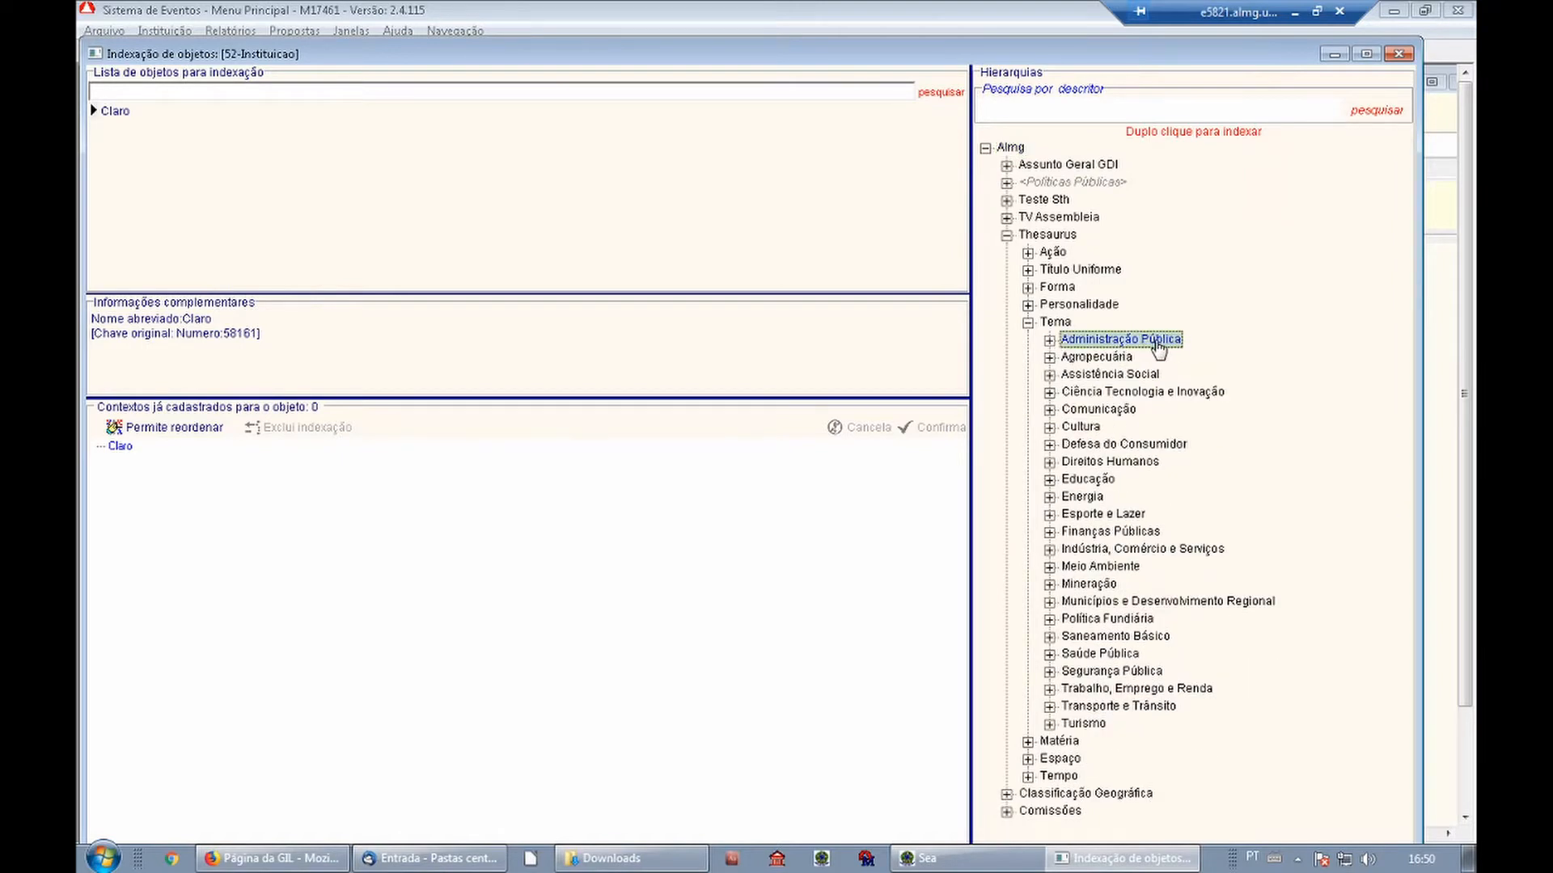
left_click(1122, 414)
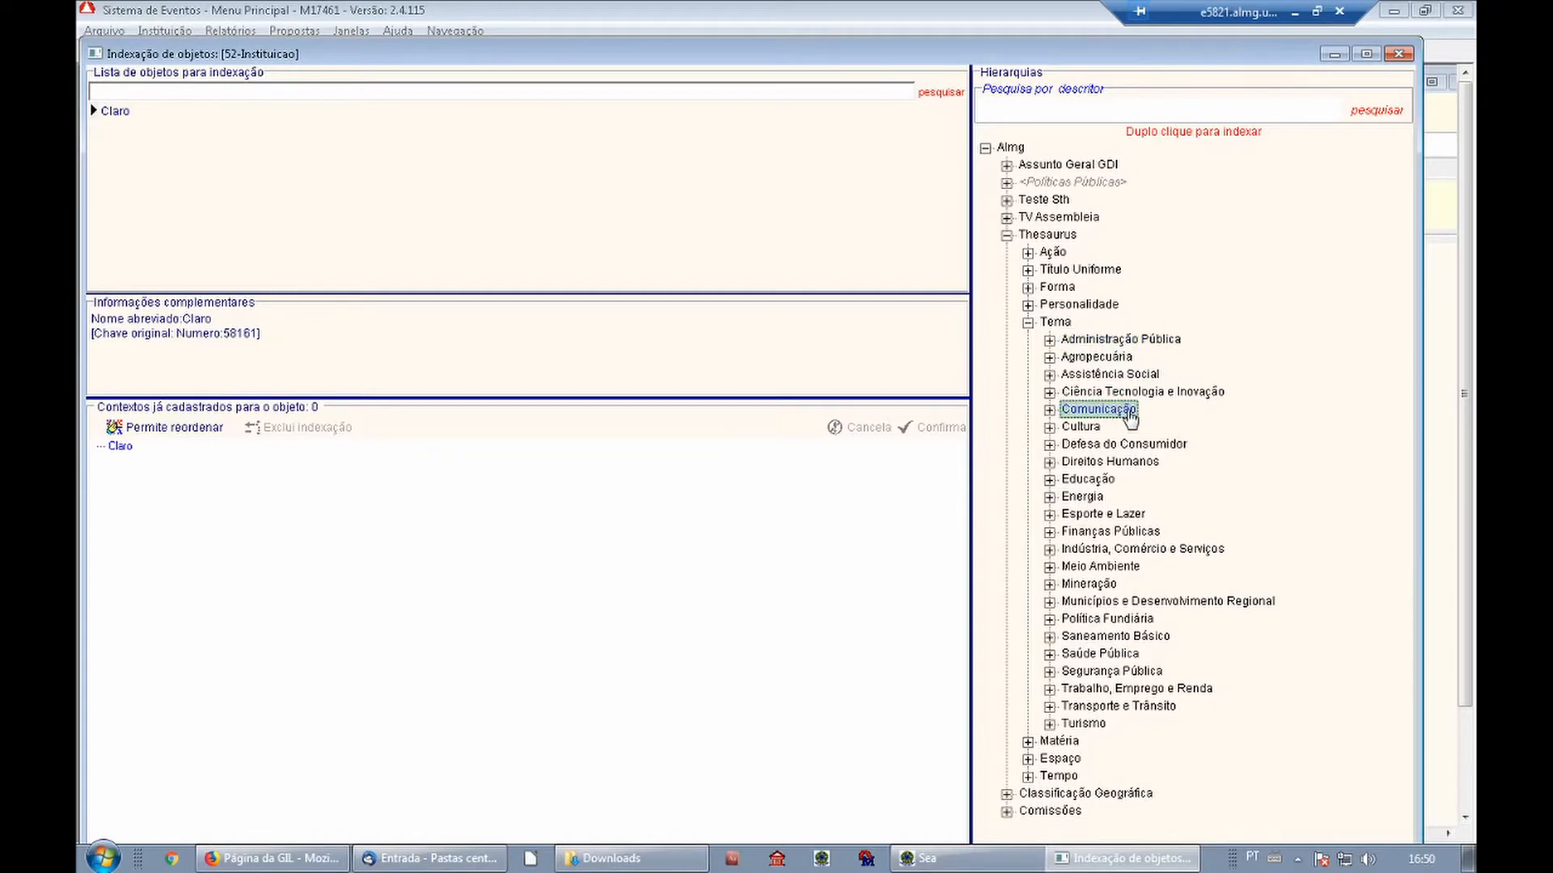
double_click(1129, 415)
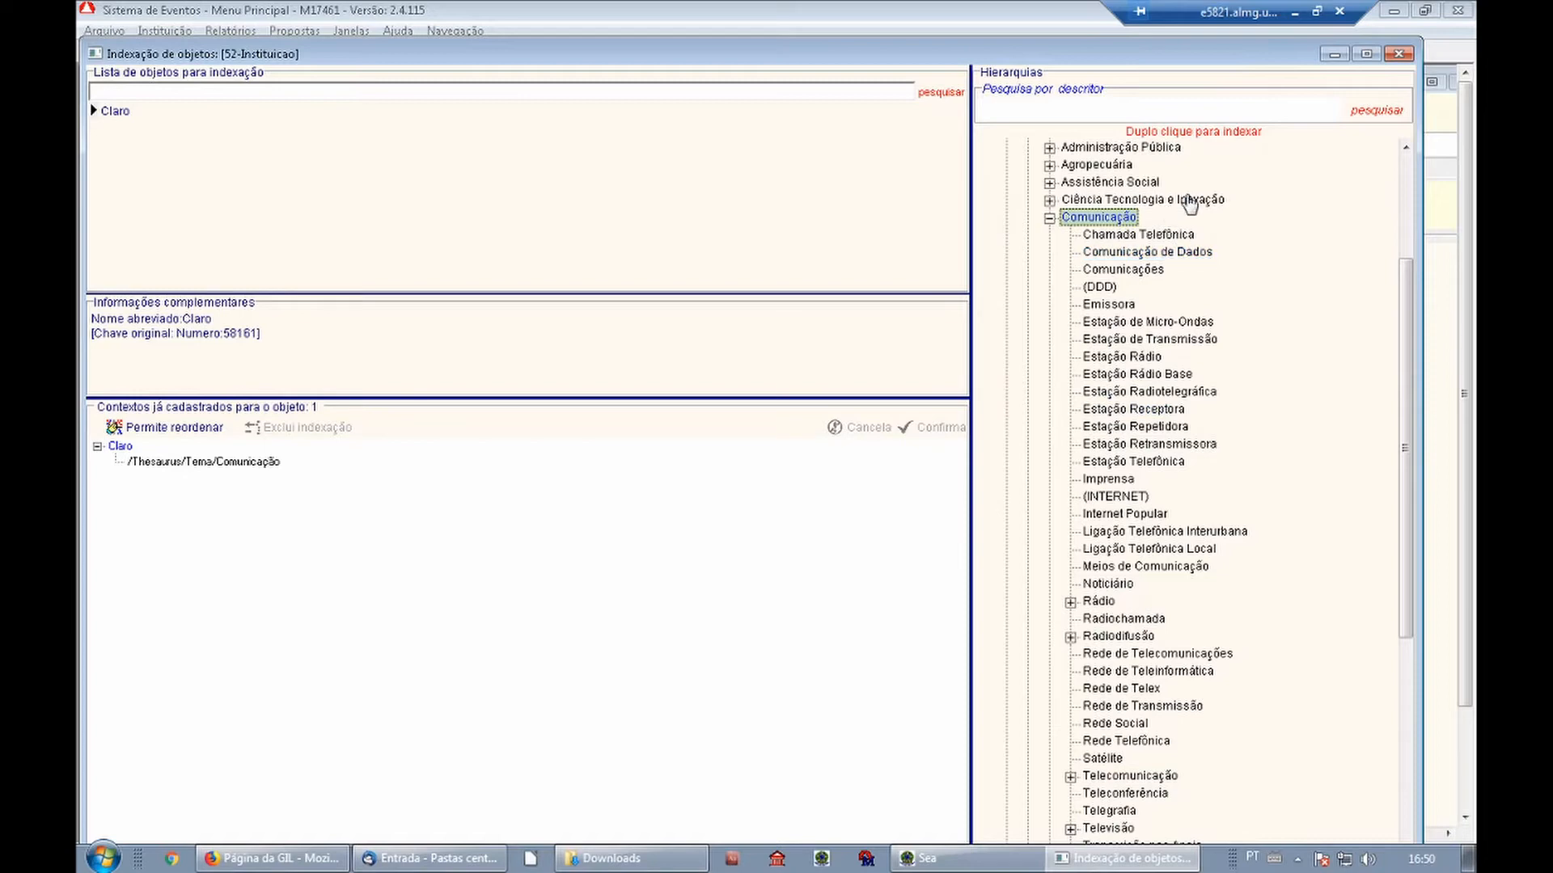
Index Claro also under /Thesaurus/Personalidade/Entidade/Setor Privado/Empresa Privada and close the indexing window.
left_click(1049, 220)
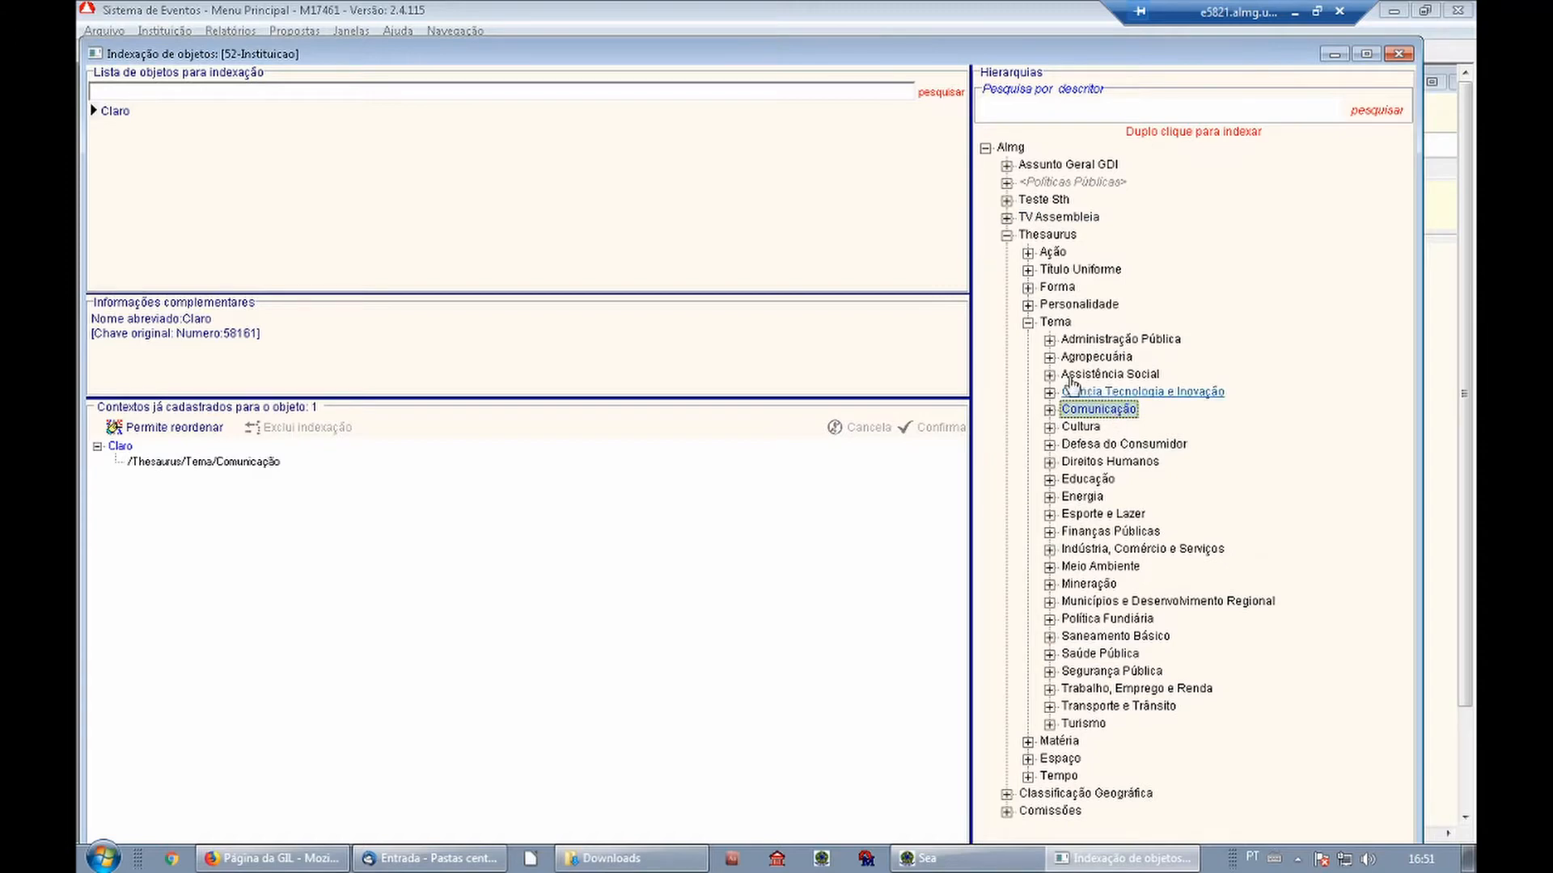
left_click(1028, 324)
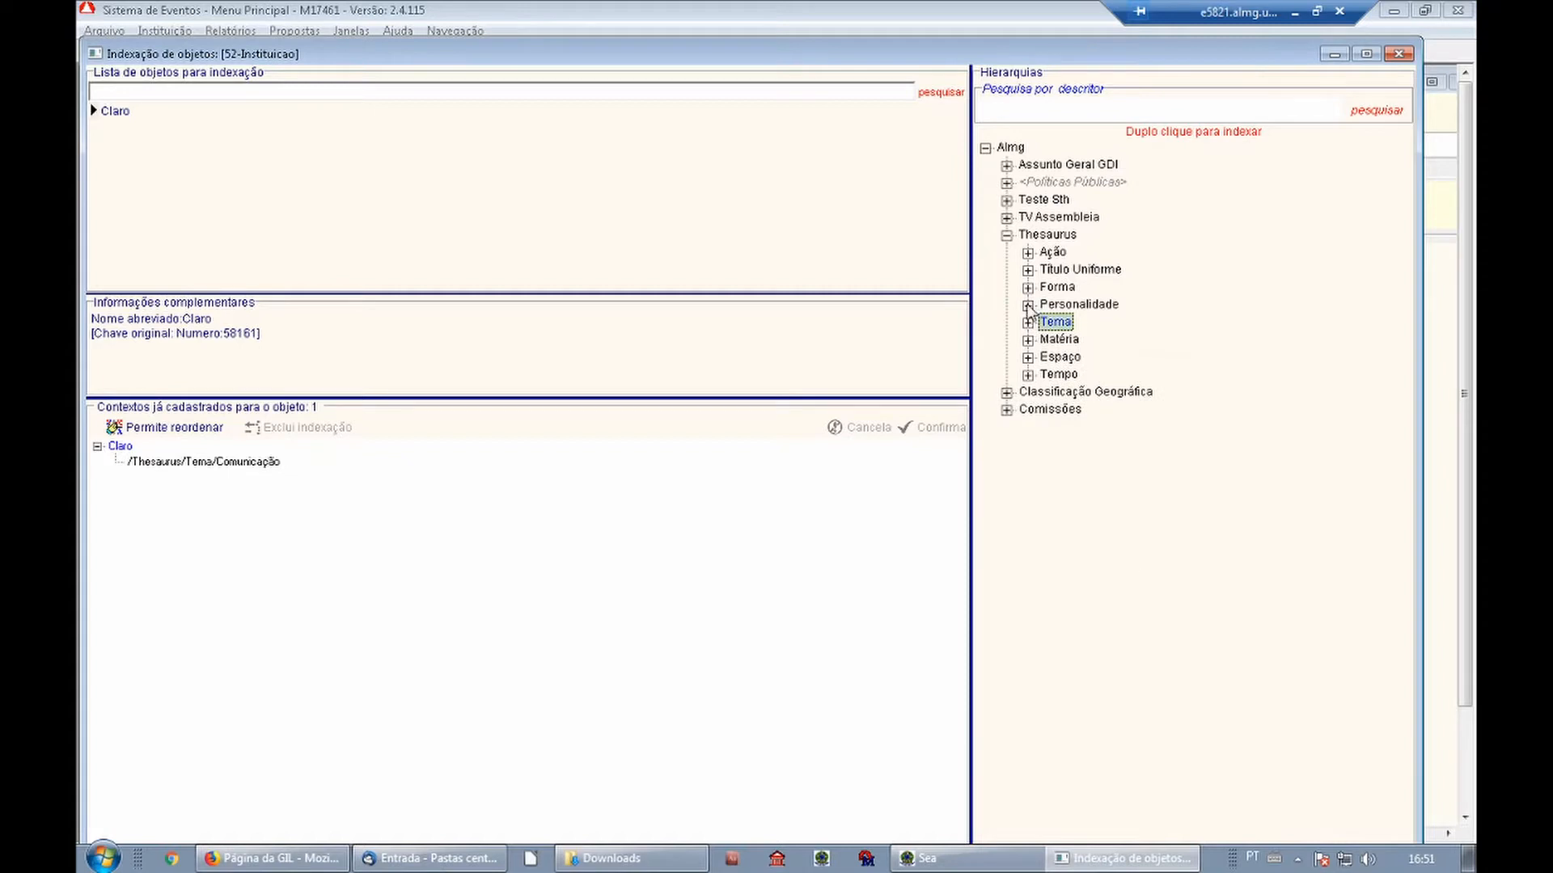
left_click(1027, 305)
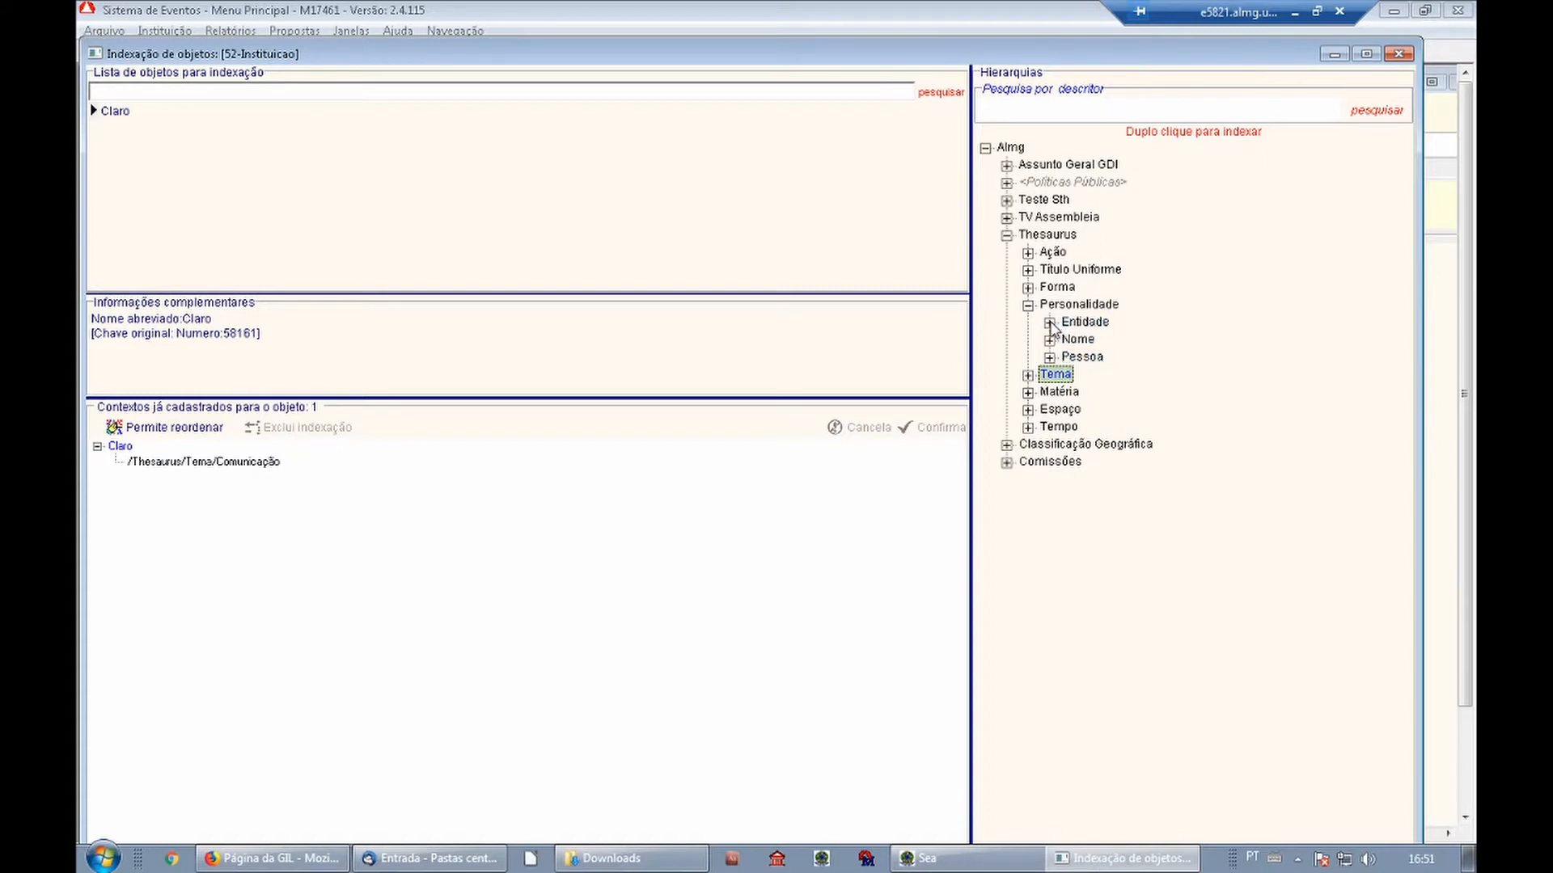
left_click(1050, 323)
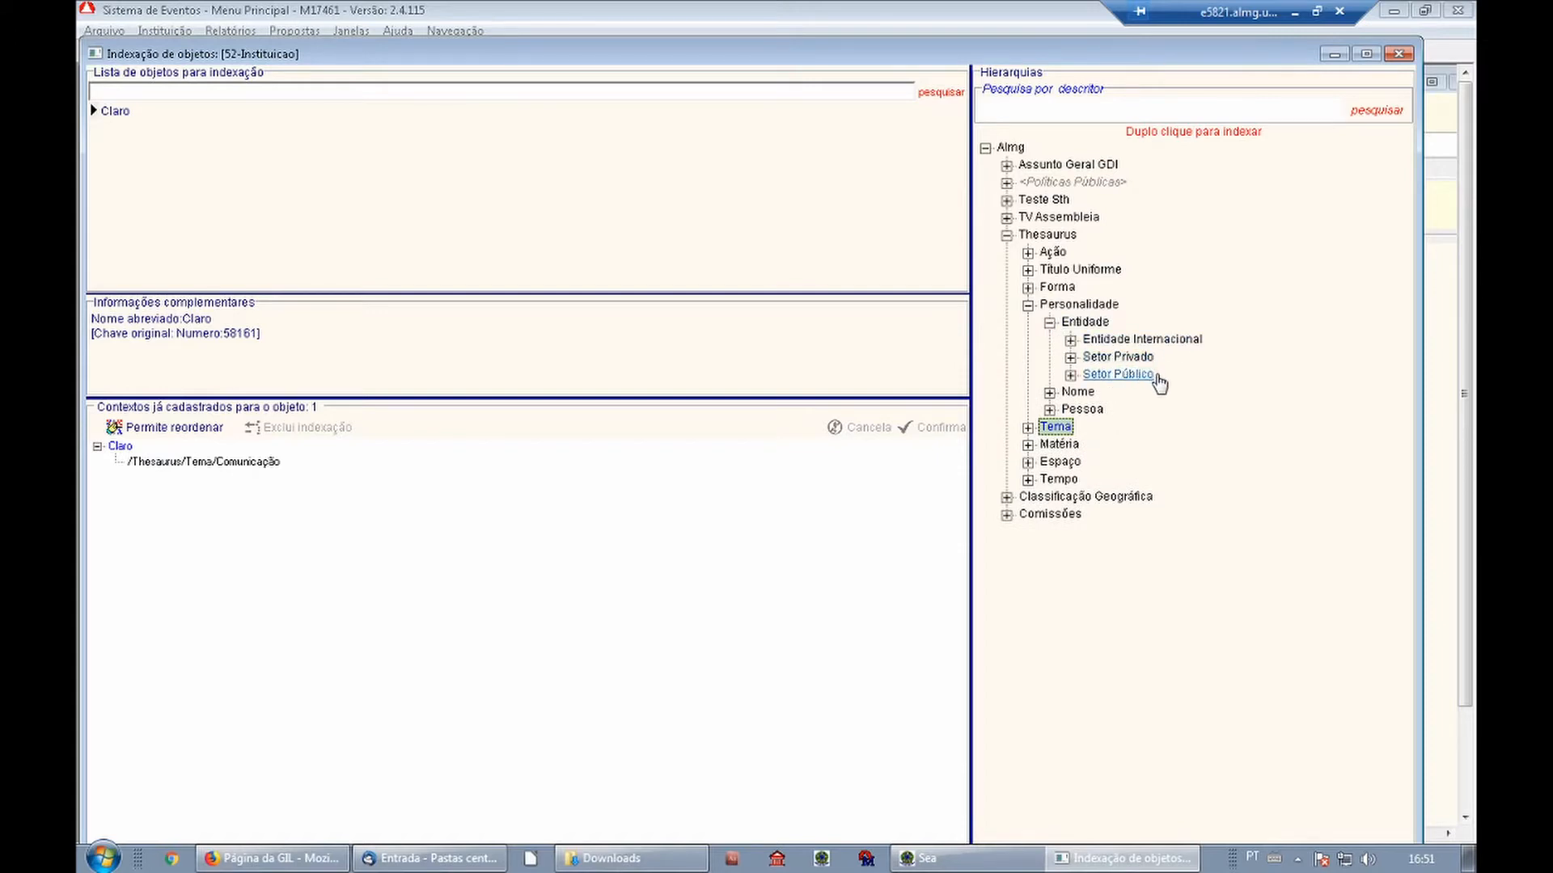
left_click(1071, 358)
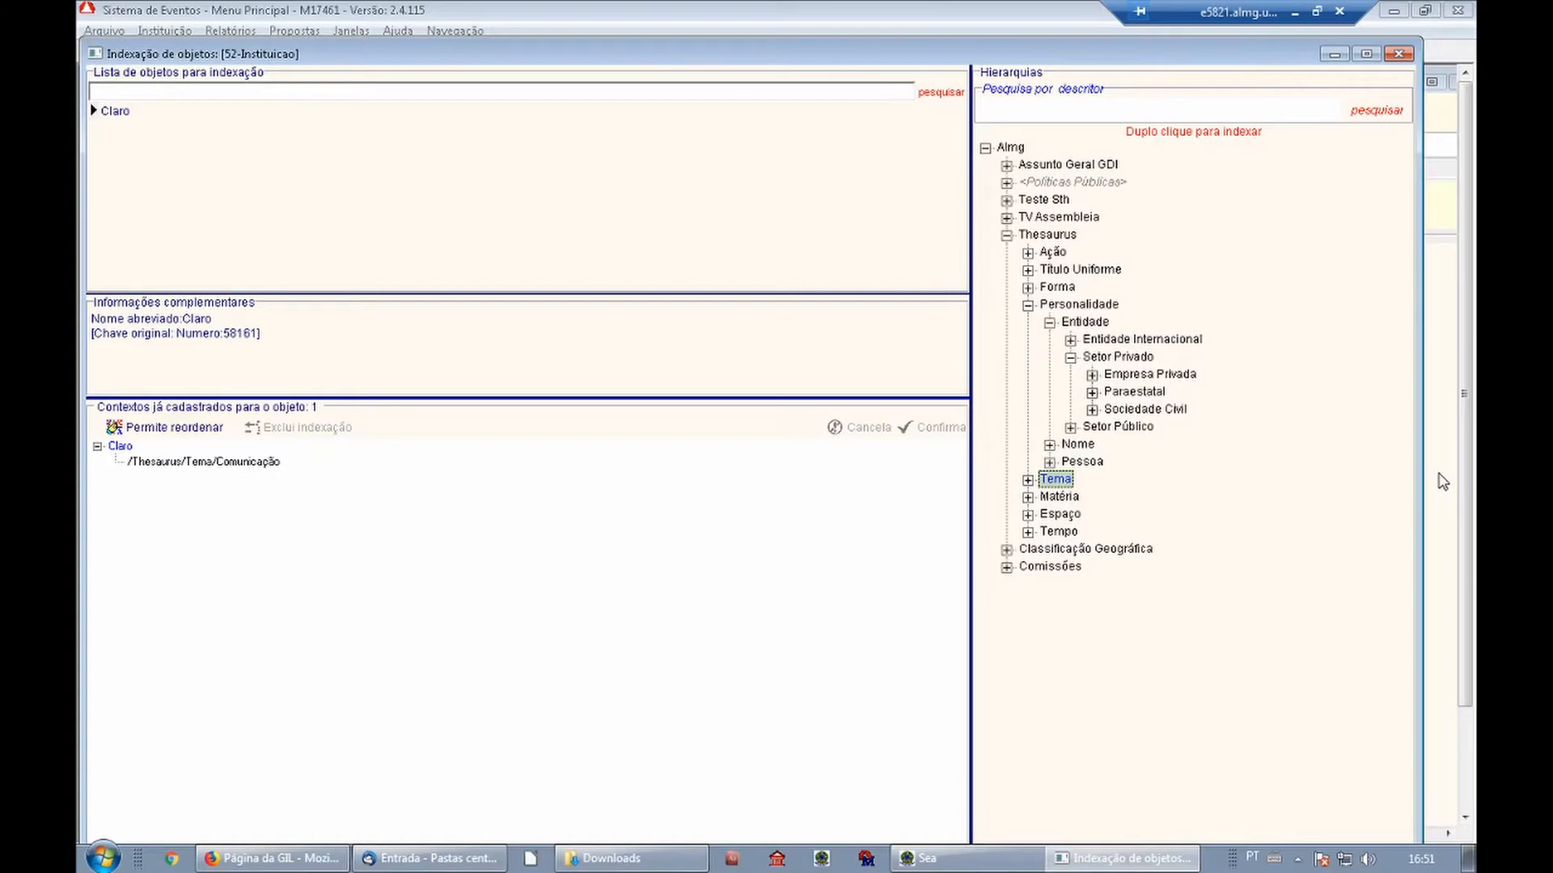
left_click(1092, 376)
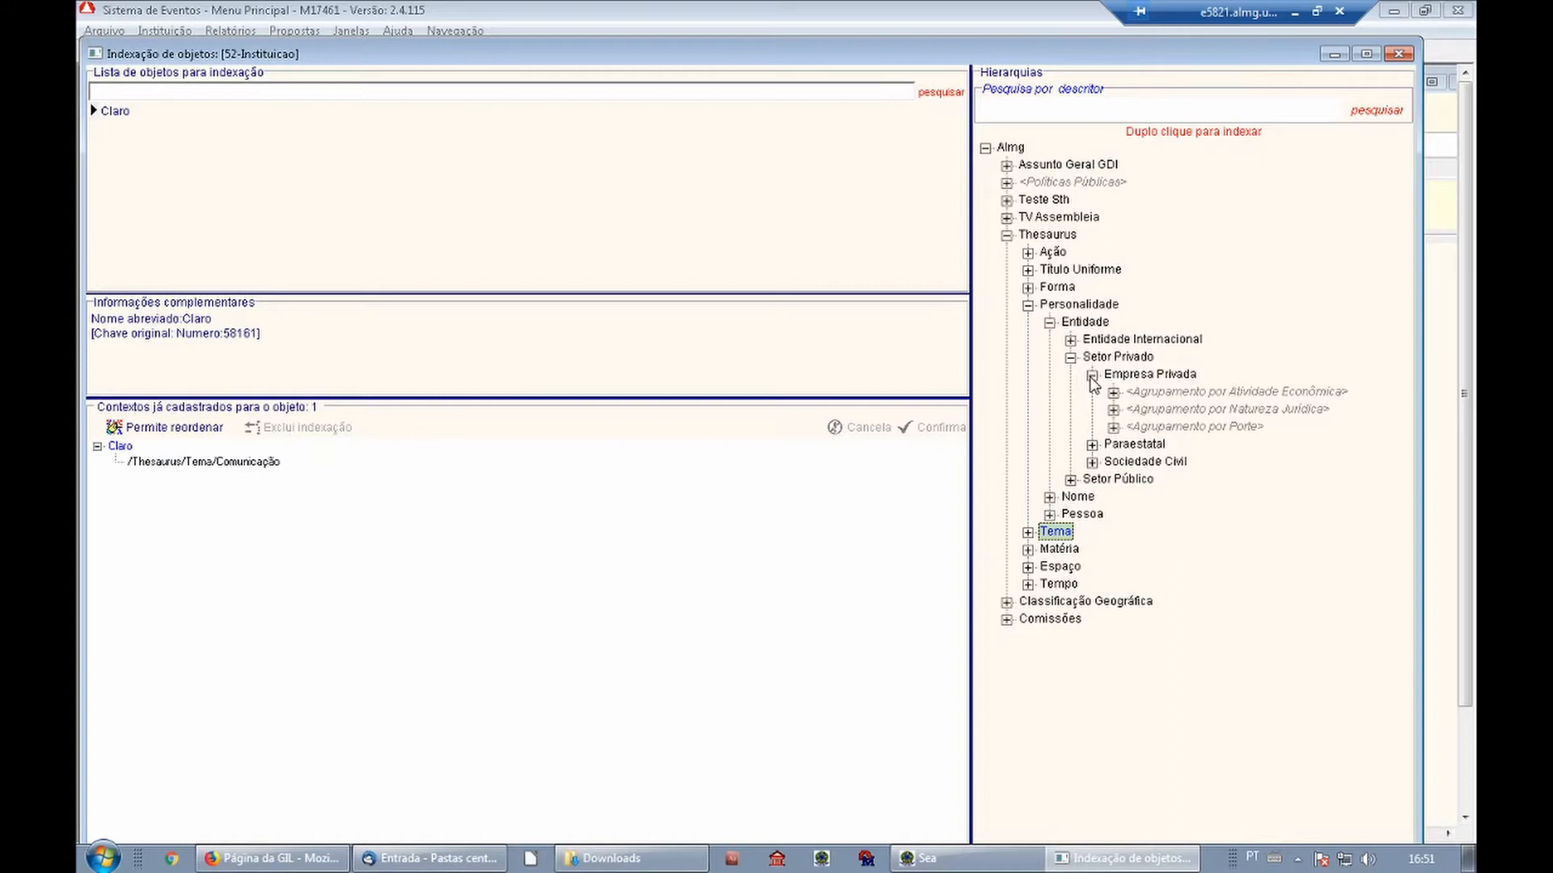
left_click(1092, 376)
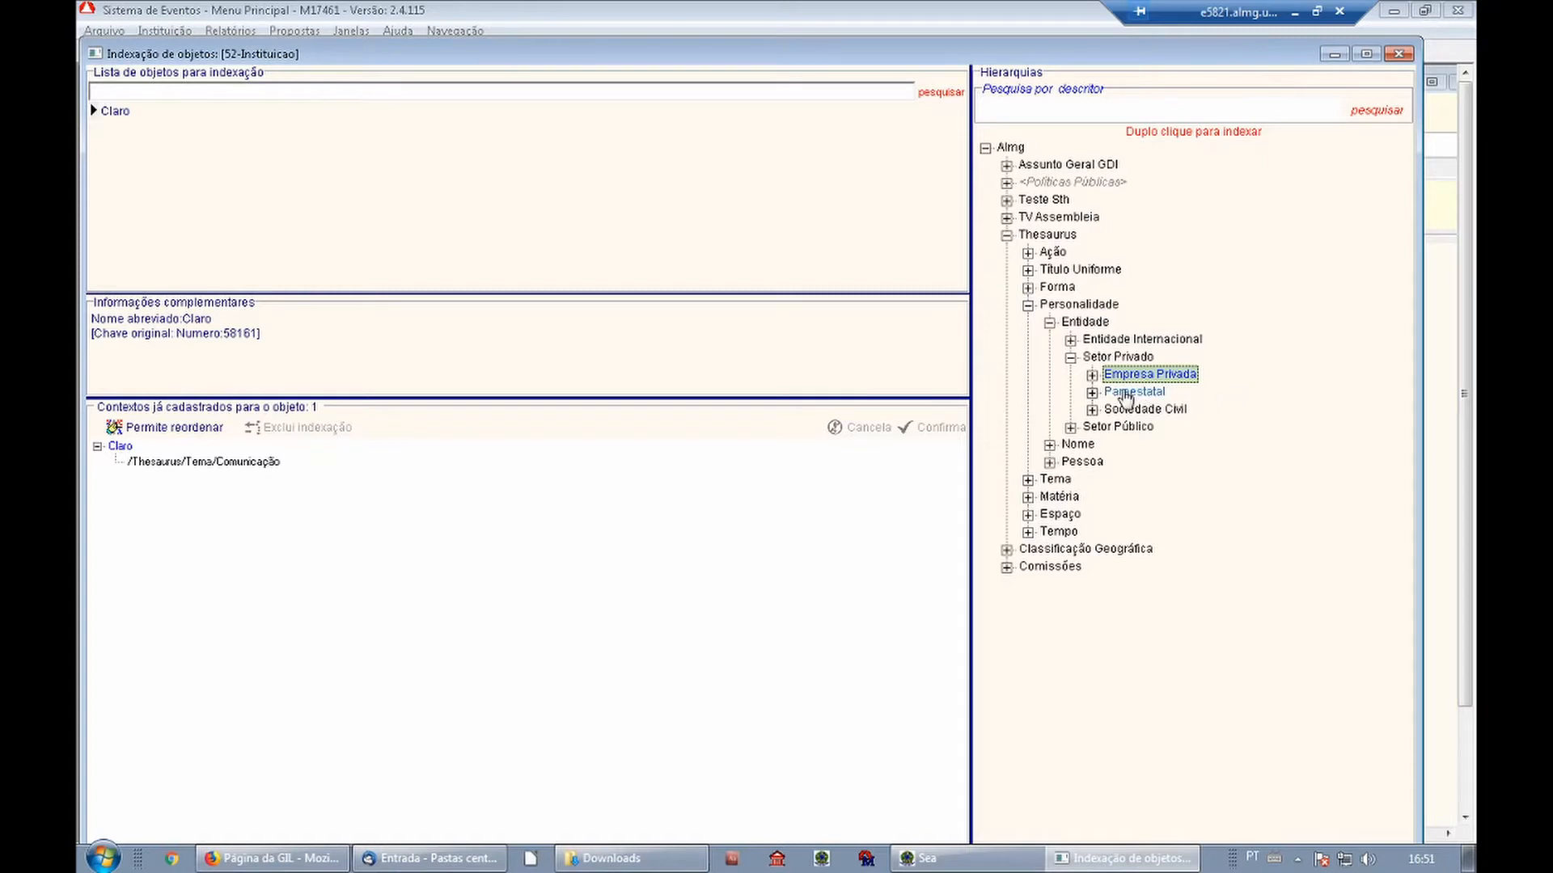
double_click(1180, 377)
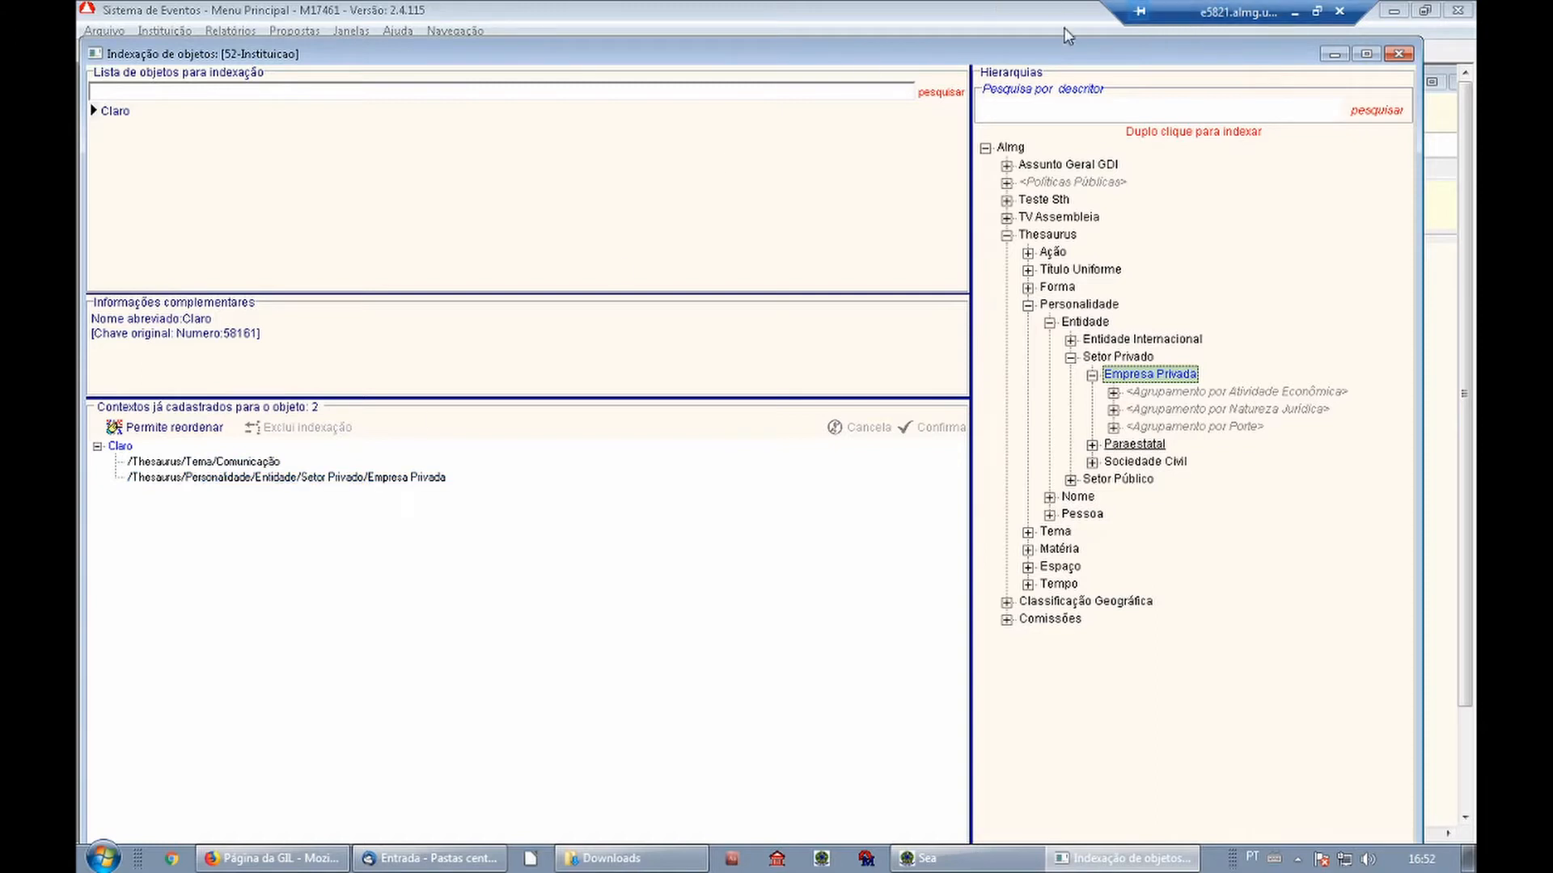
left_click(1402, 58)
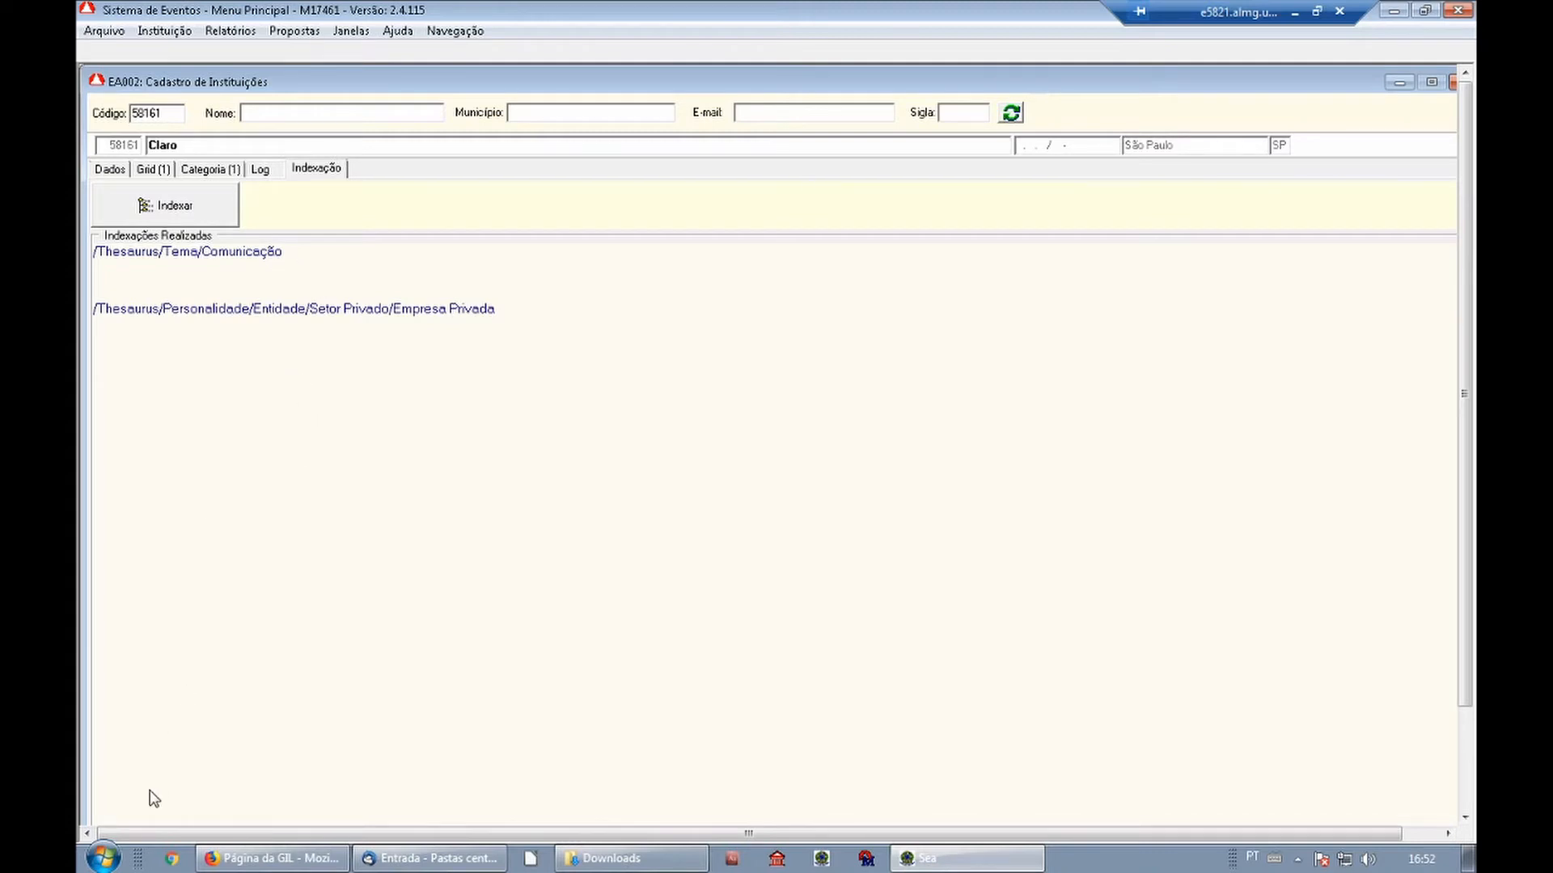
Launch STH - Thesaurus from the ALMG programs and log in with the account password.
left_click(102, 860)
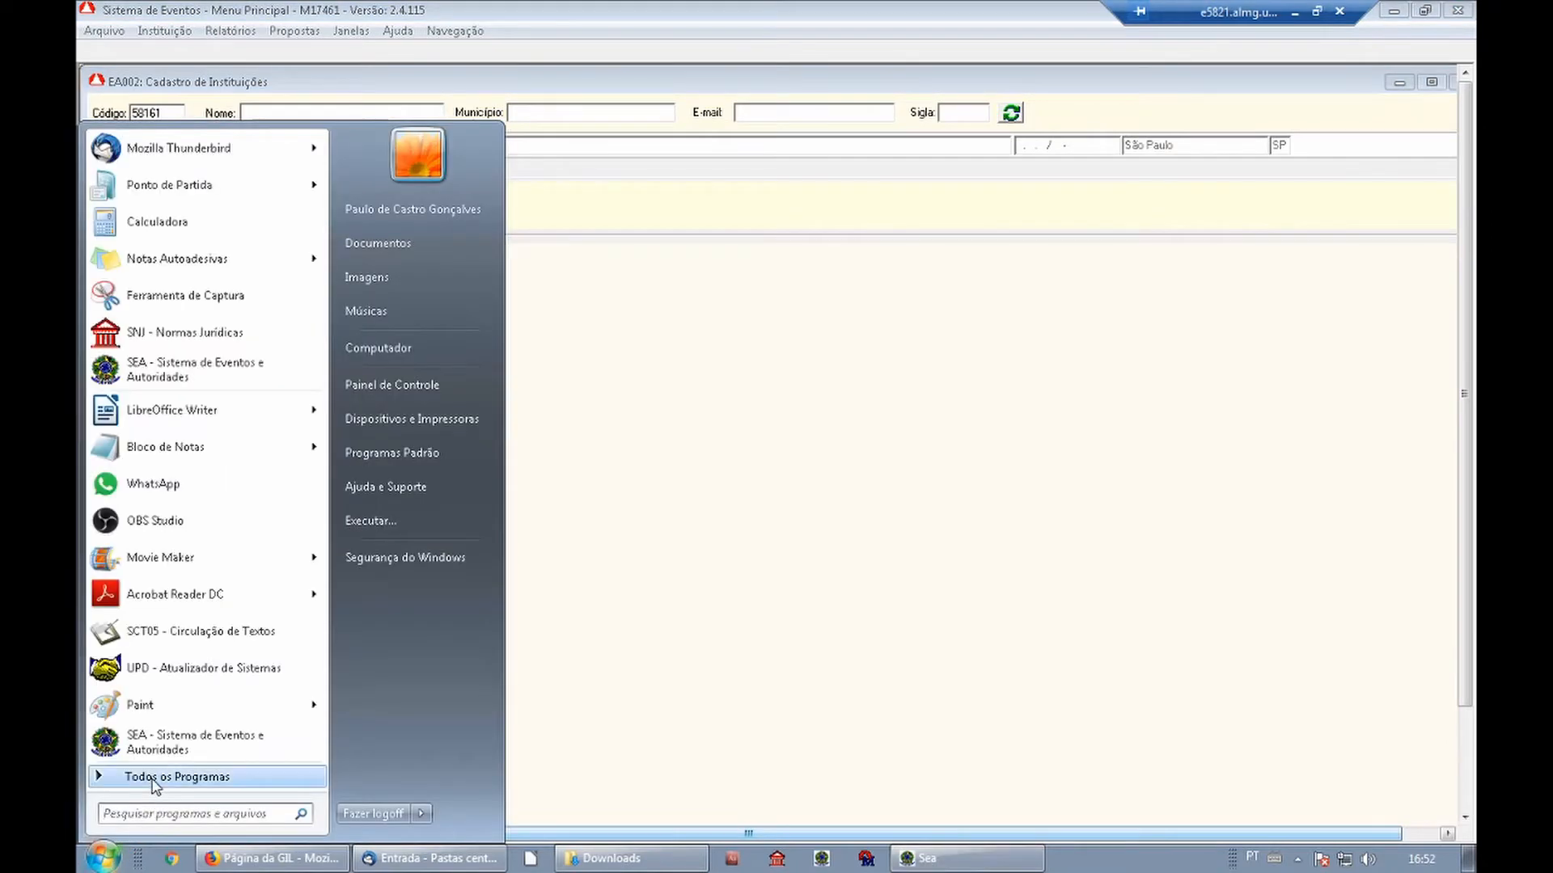
left_click(155, 778)
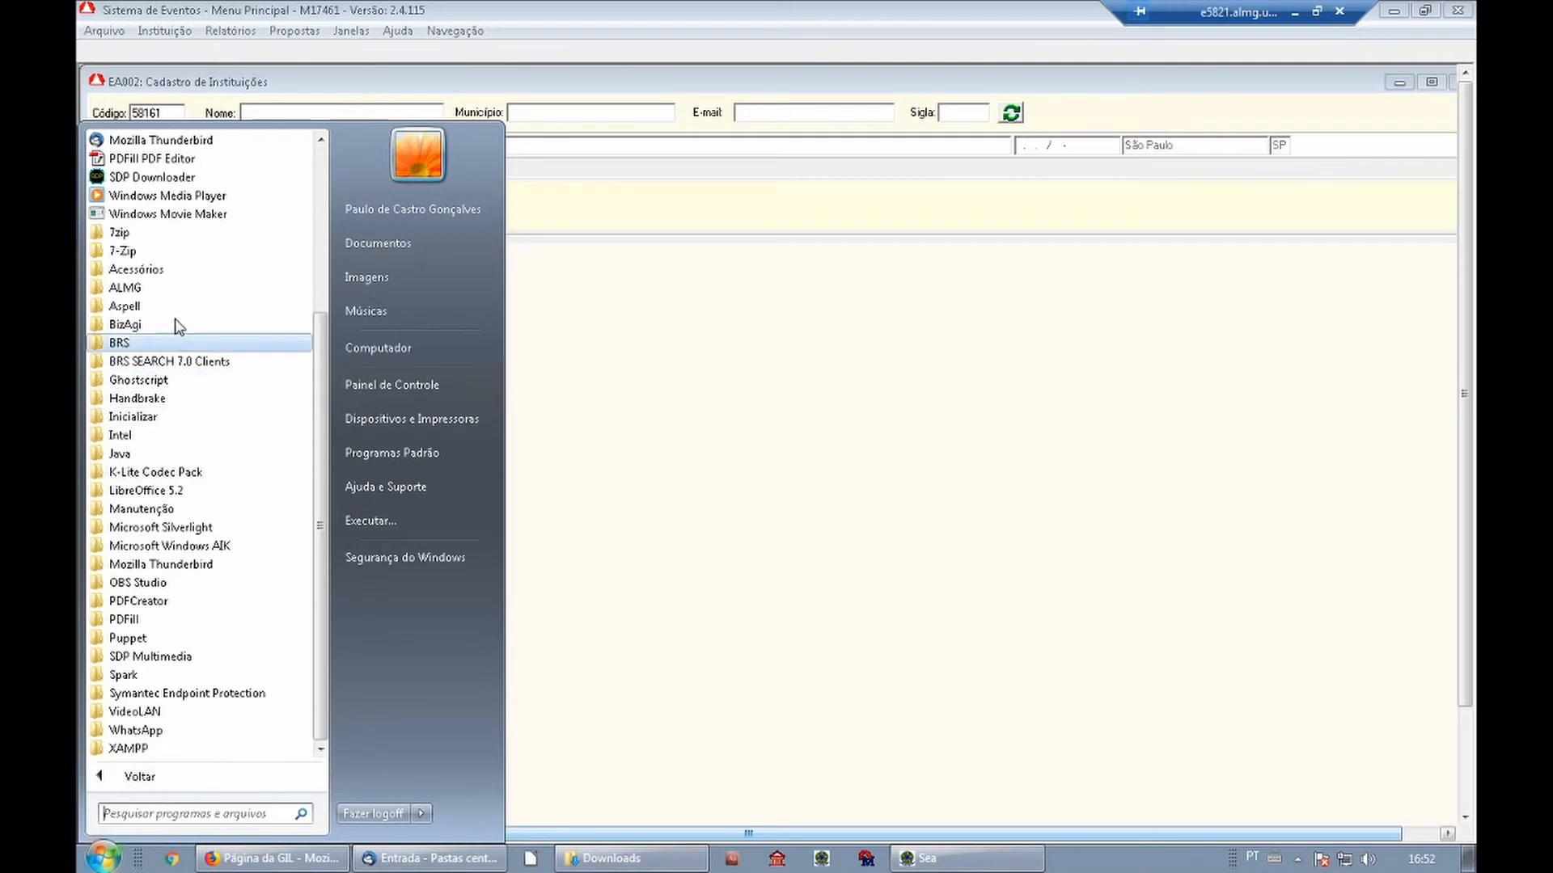
left_click(172, 291)
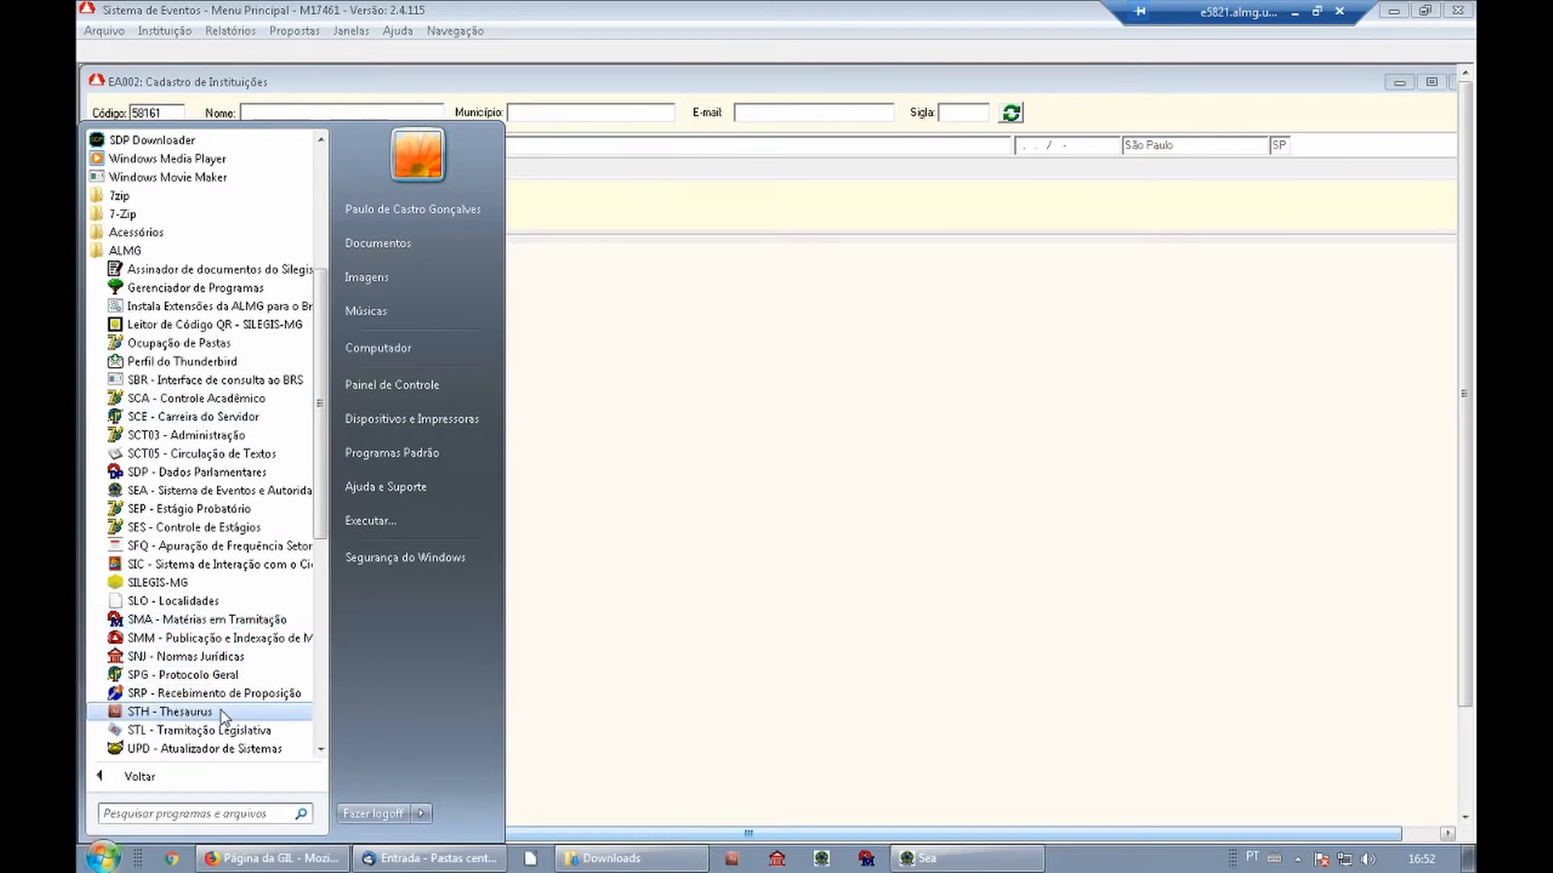
left_click(170, 712)
type("******")
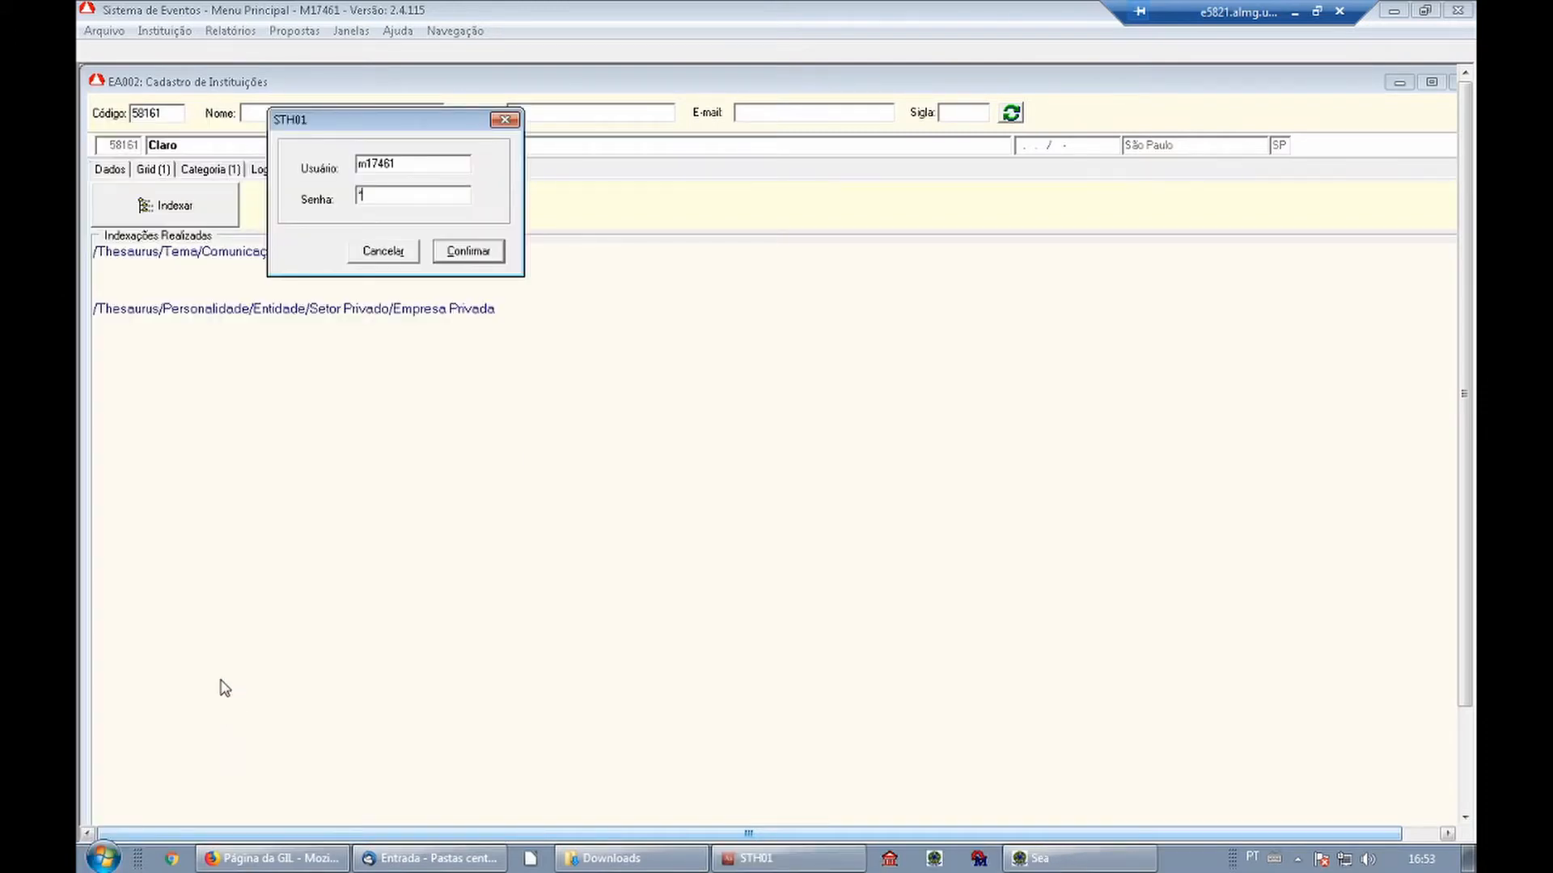
type("*****")
key("Return")
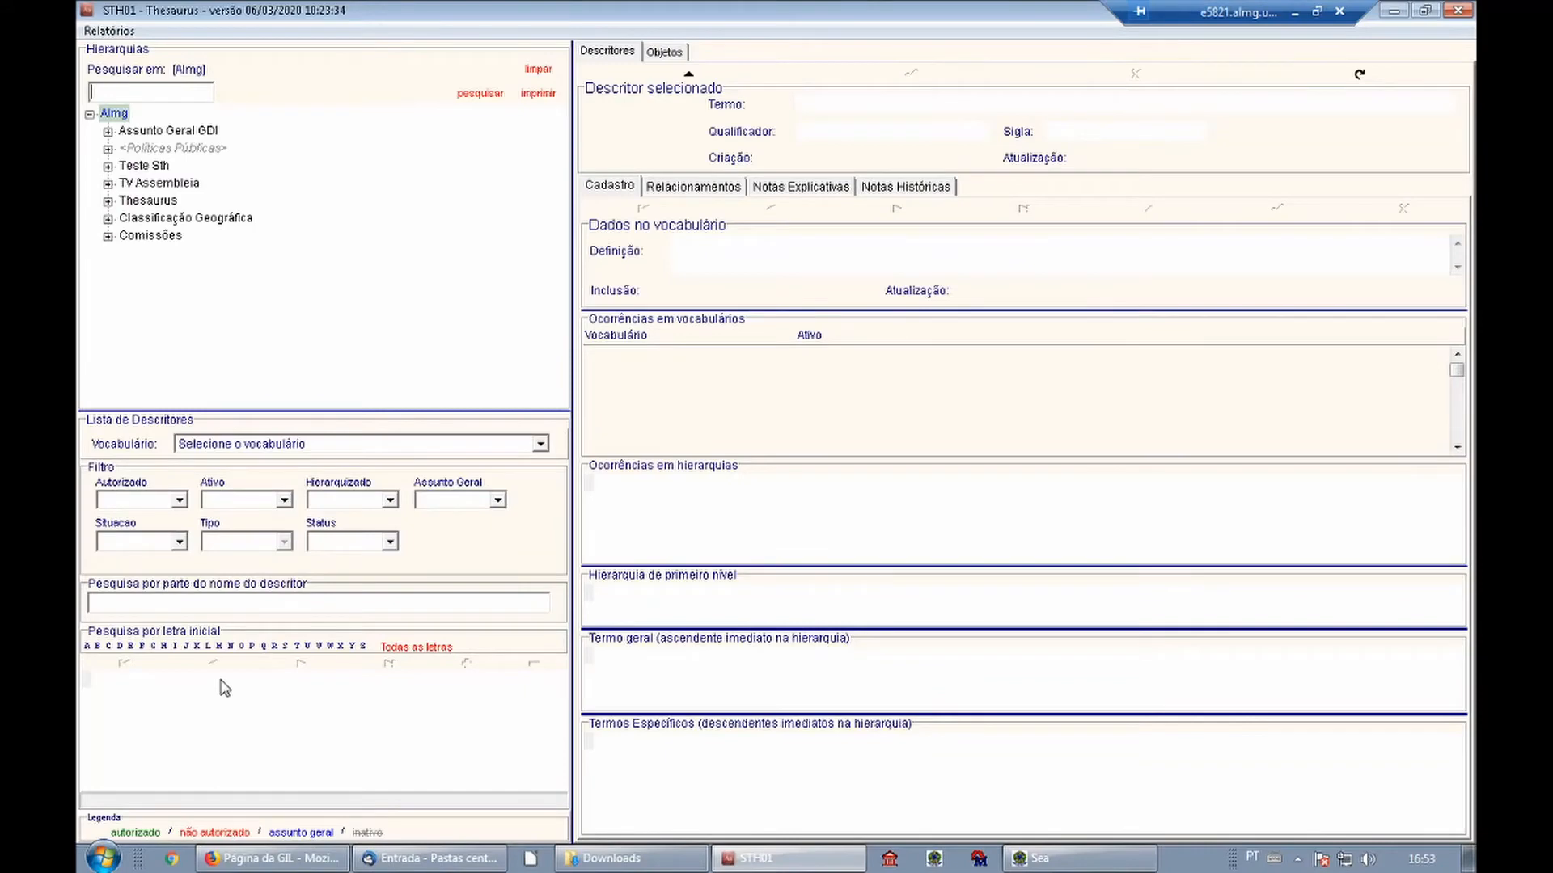
Select the Thesaurus[ICMG] vocabulary for the descriptor list.
left_click(408, 444)
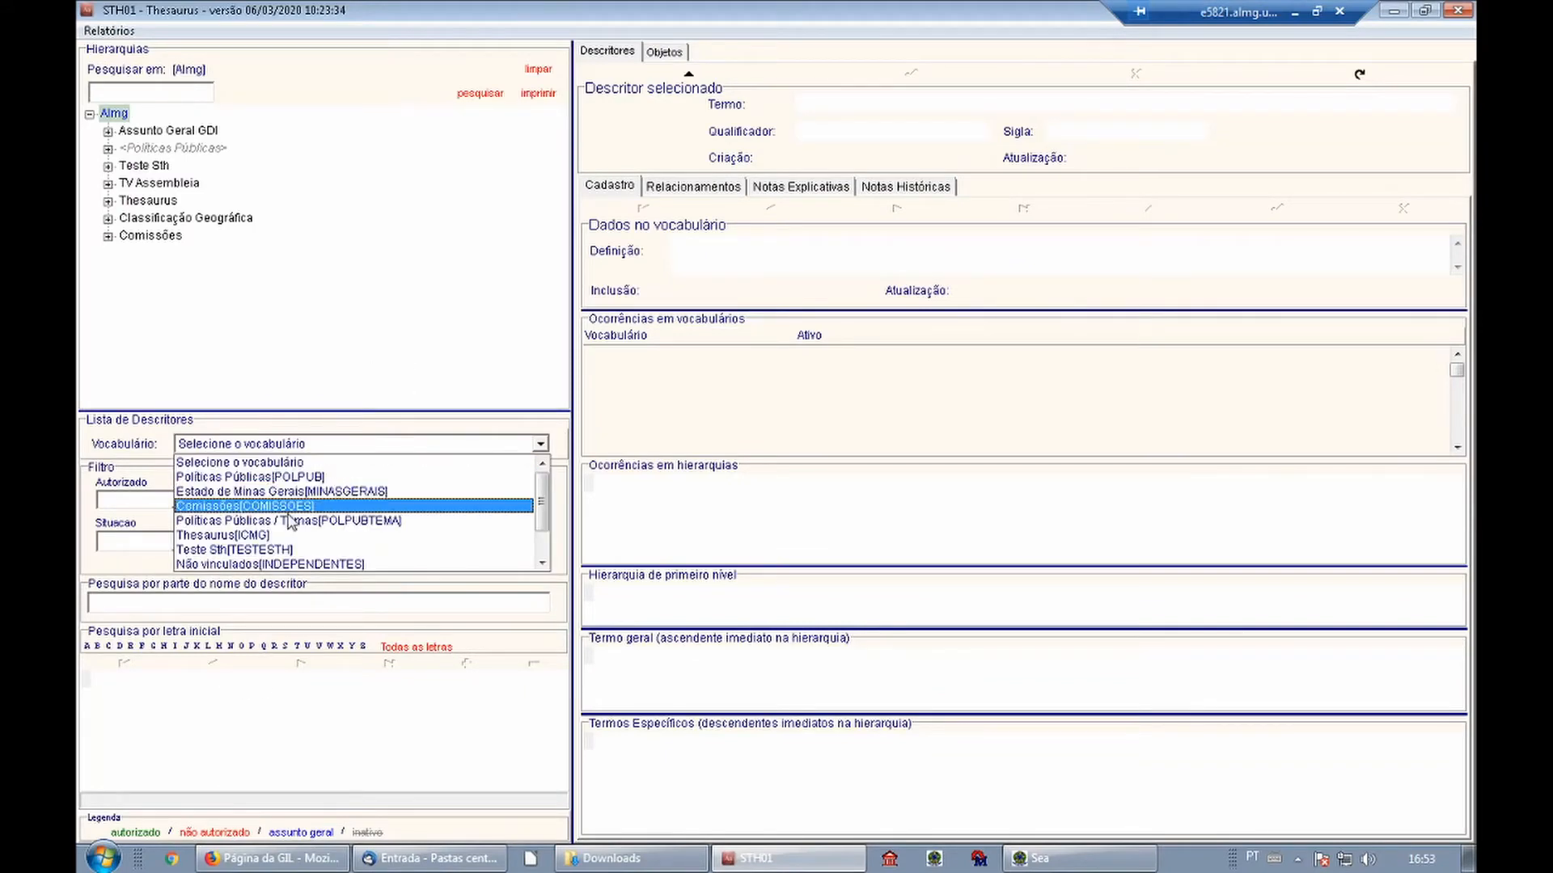
left_click(267, 535)
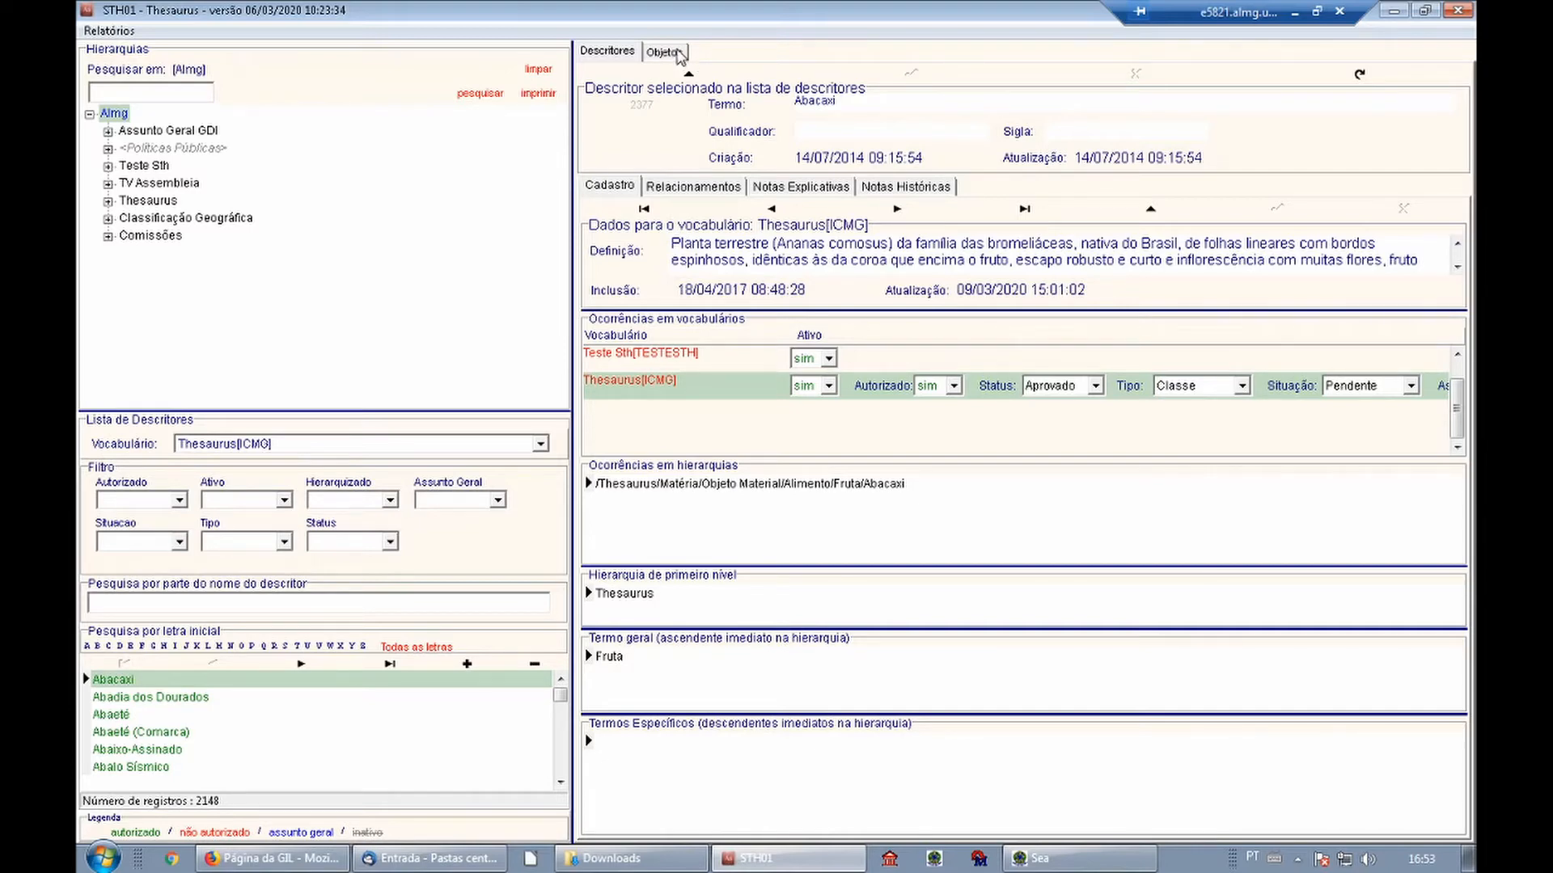
List all Instituicao objects for new indexing, whether already indexed or not.
left_click(678, 54)
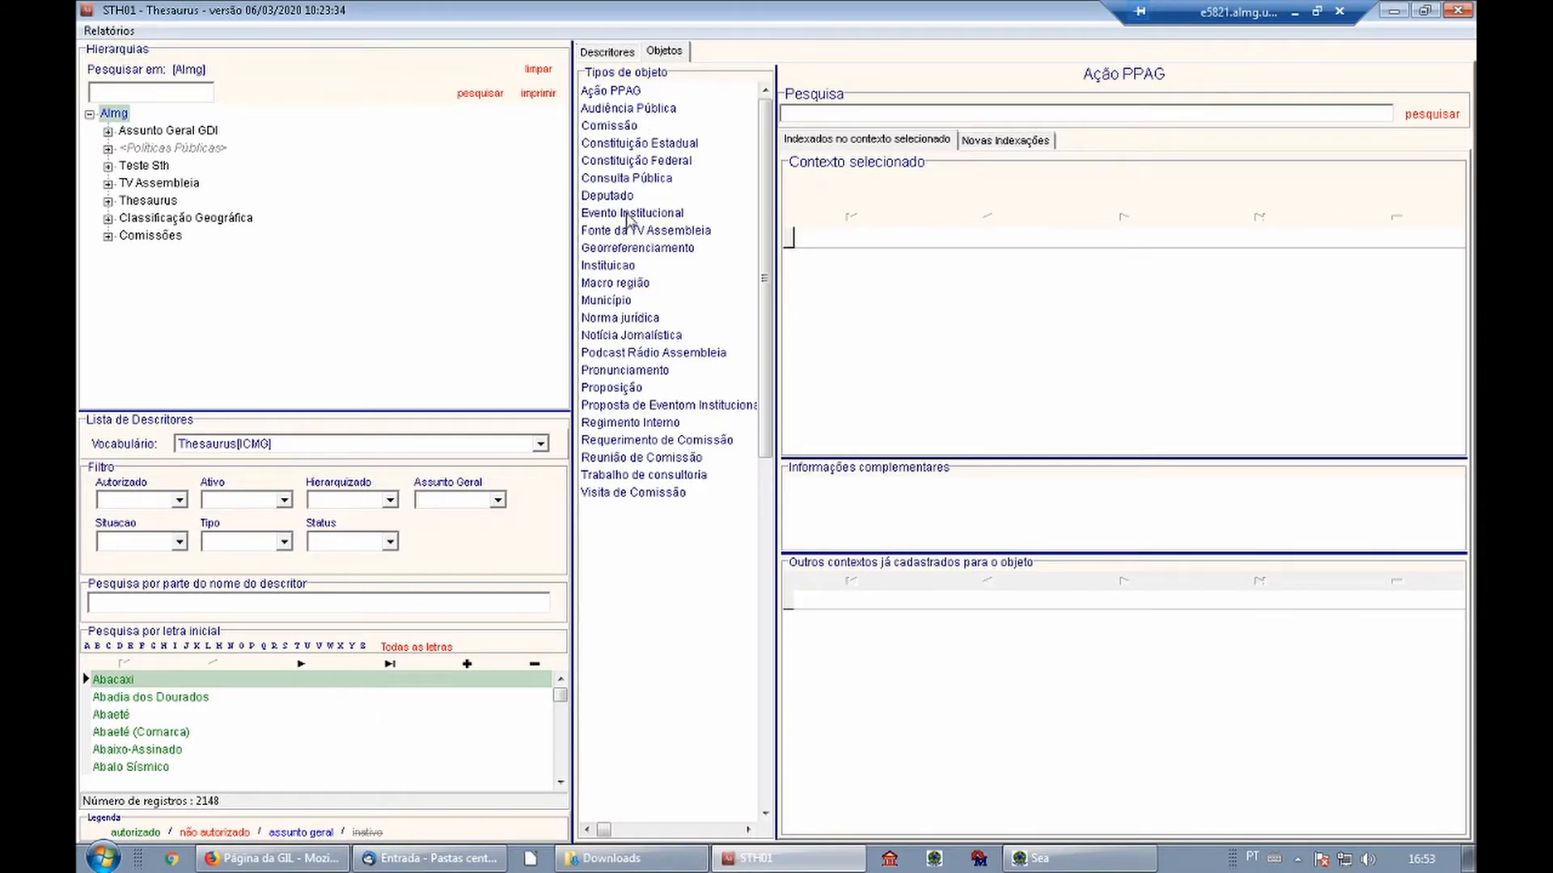
left_click(615, 267)
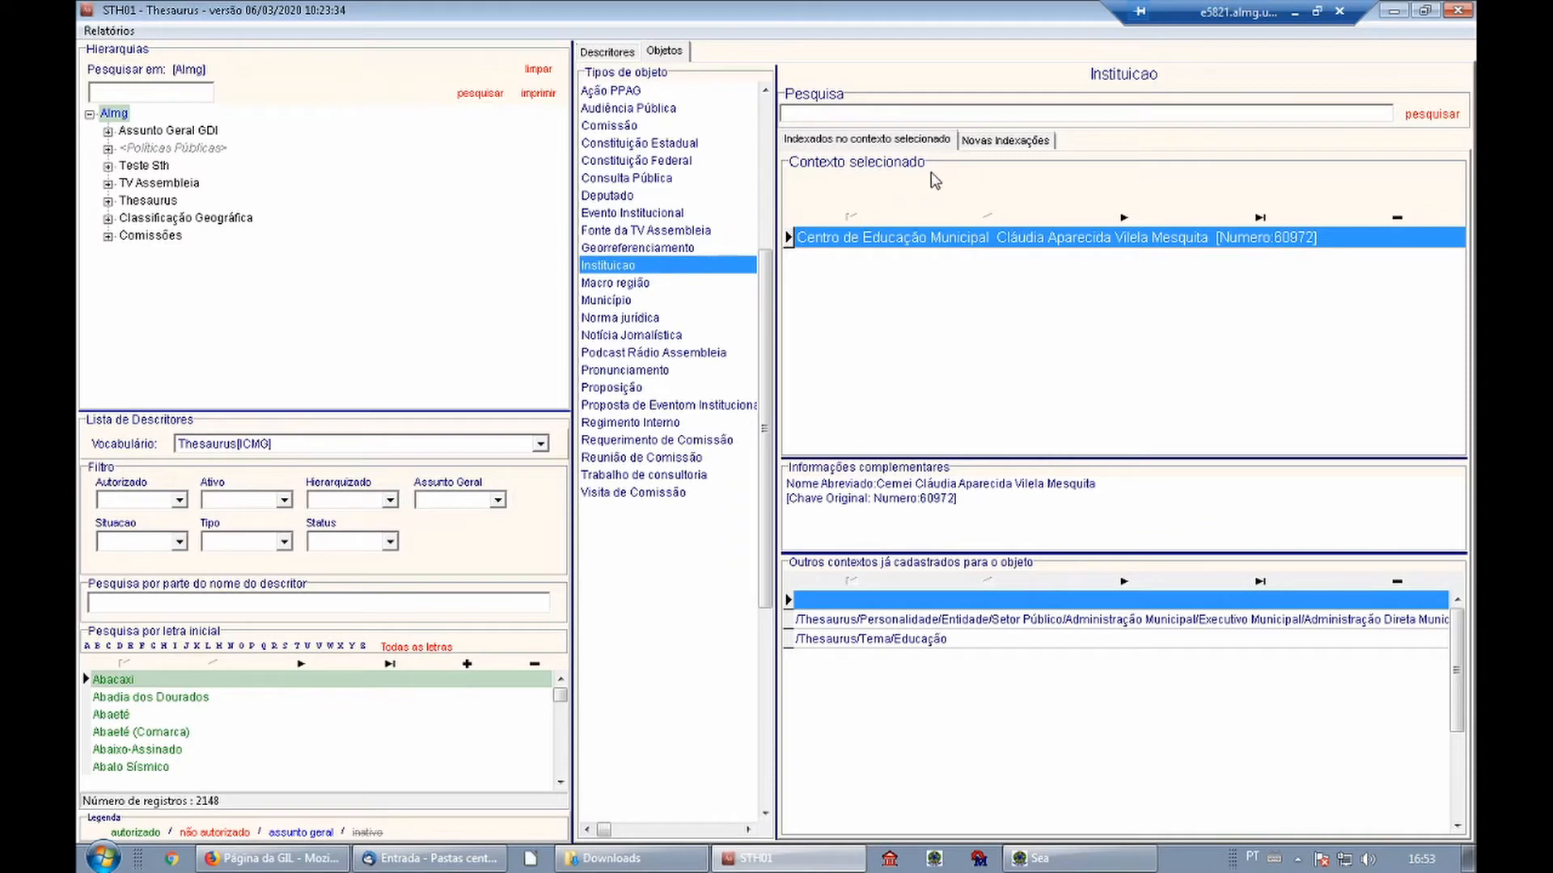
left_click(1036, 144)
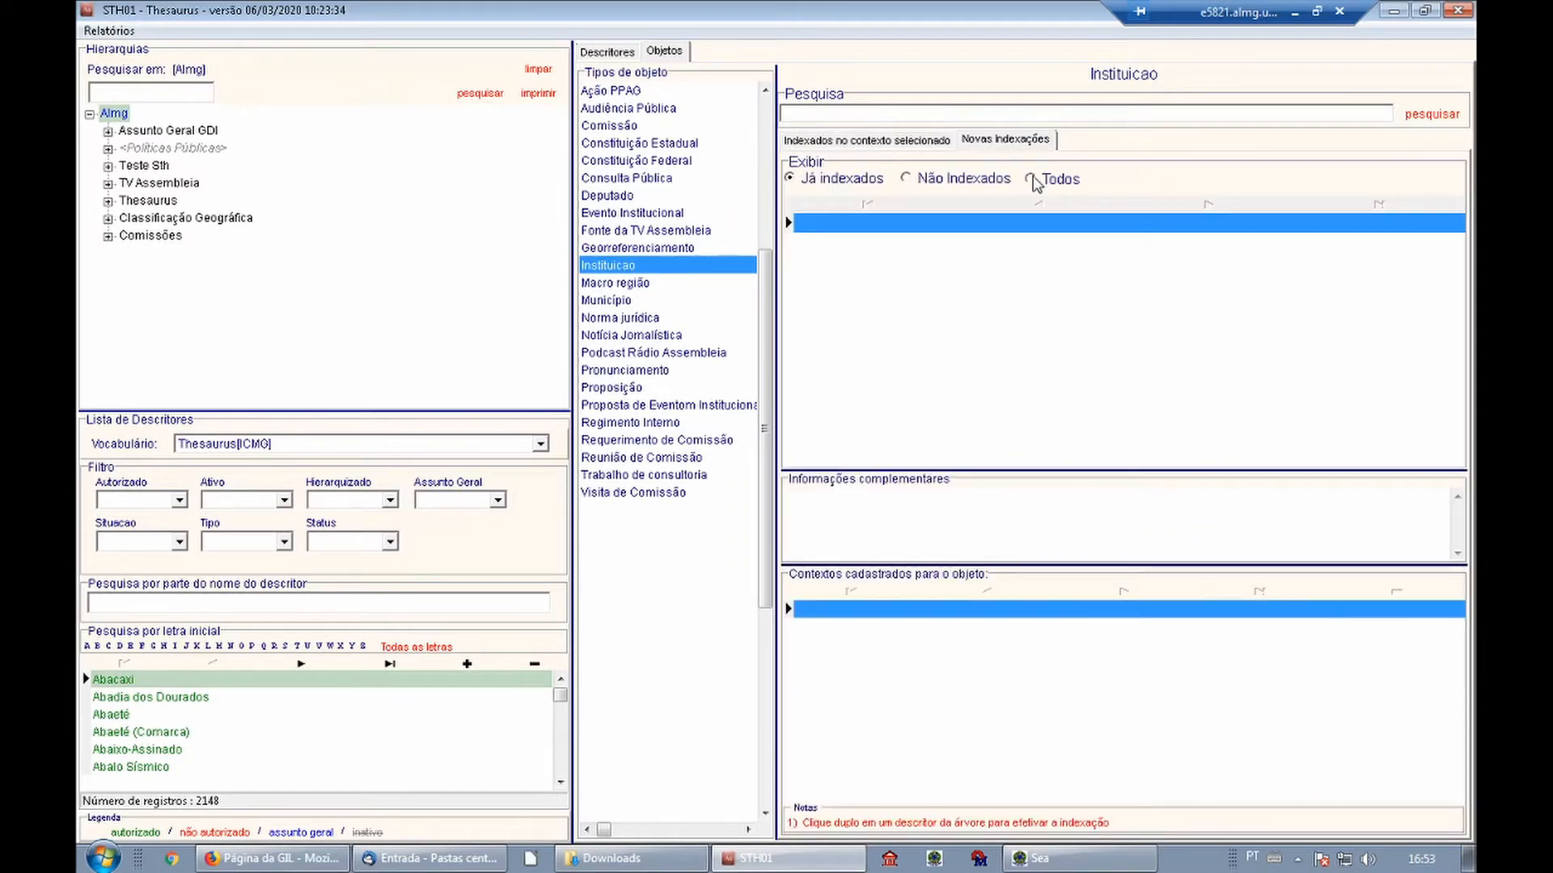
left_click(1032, 179)
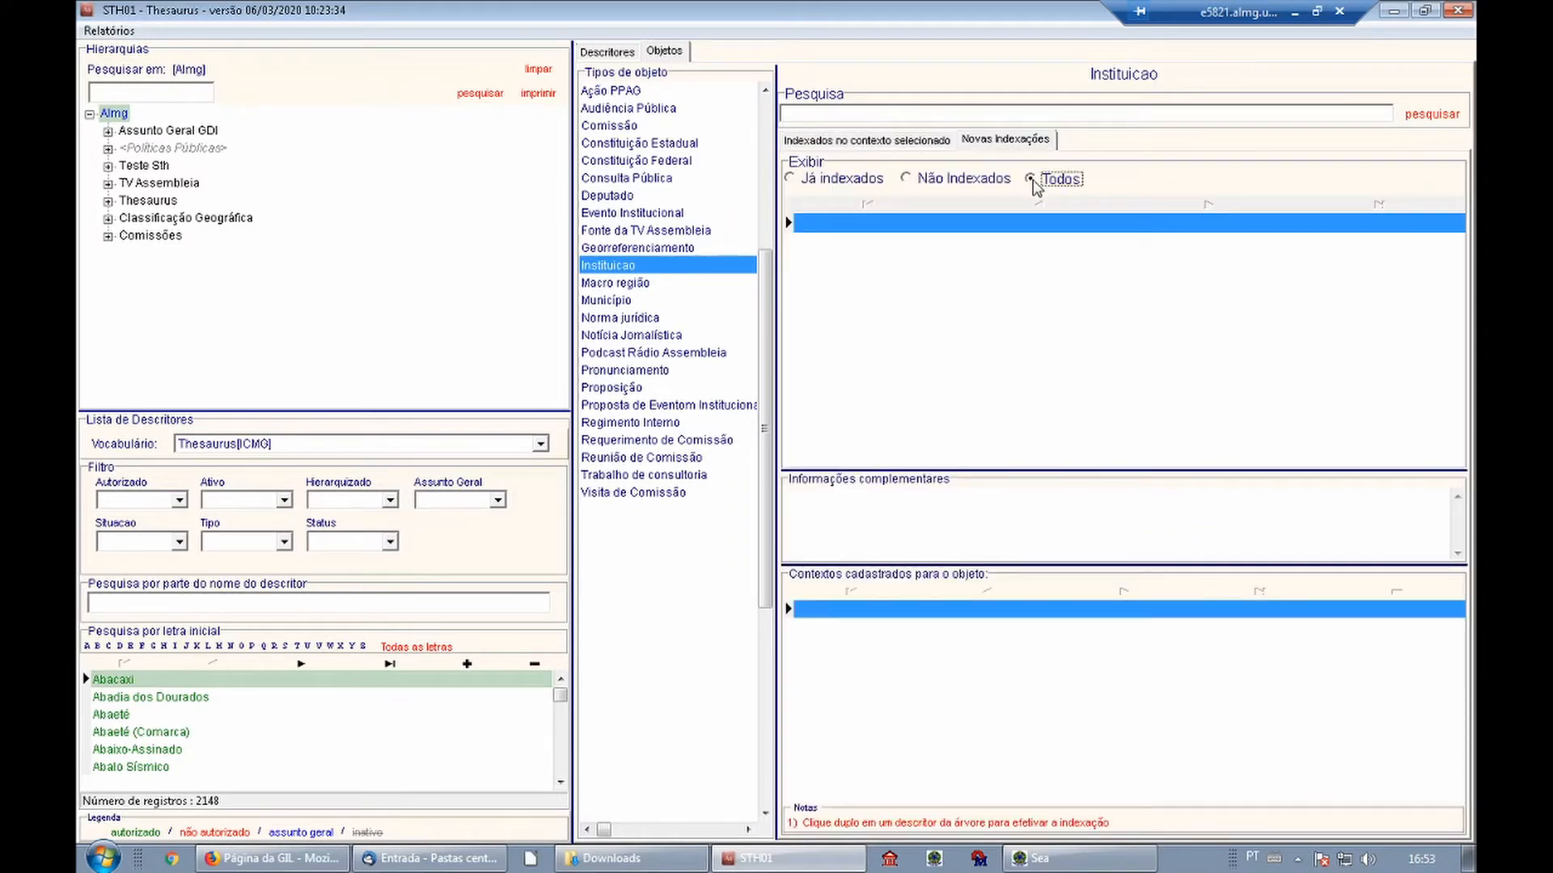
Search the Instituicao objects for the institution with record number 71606.
left_click(880, 112)
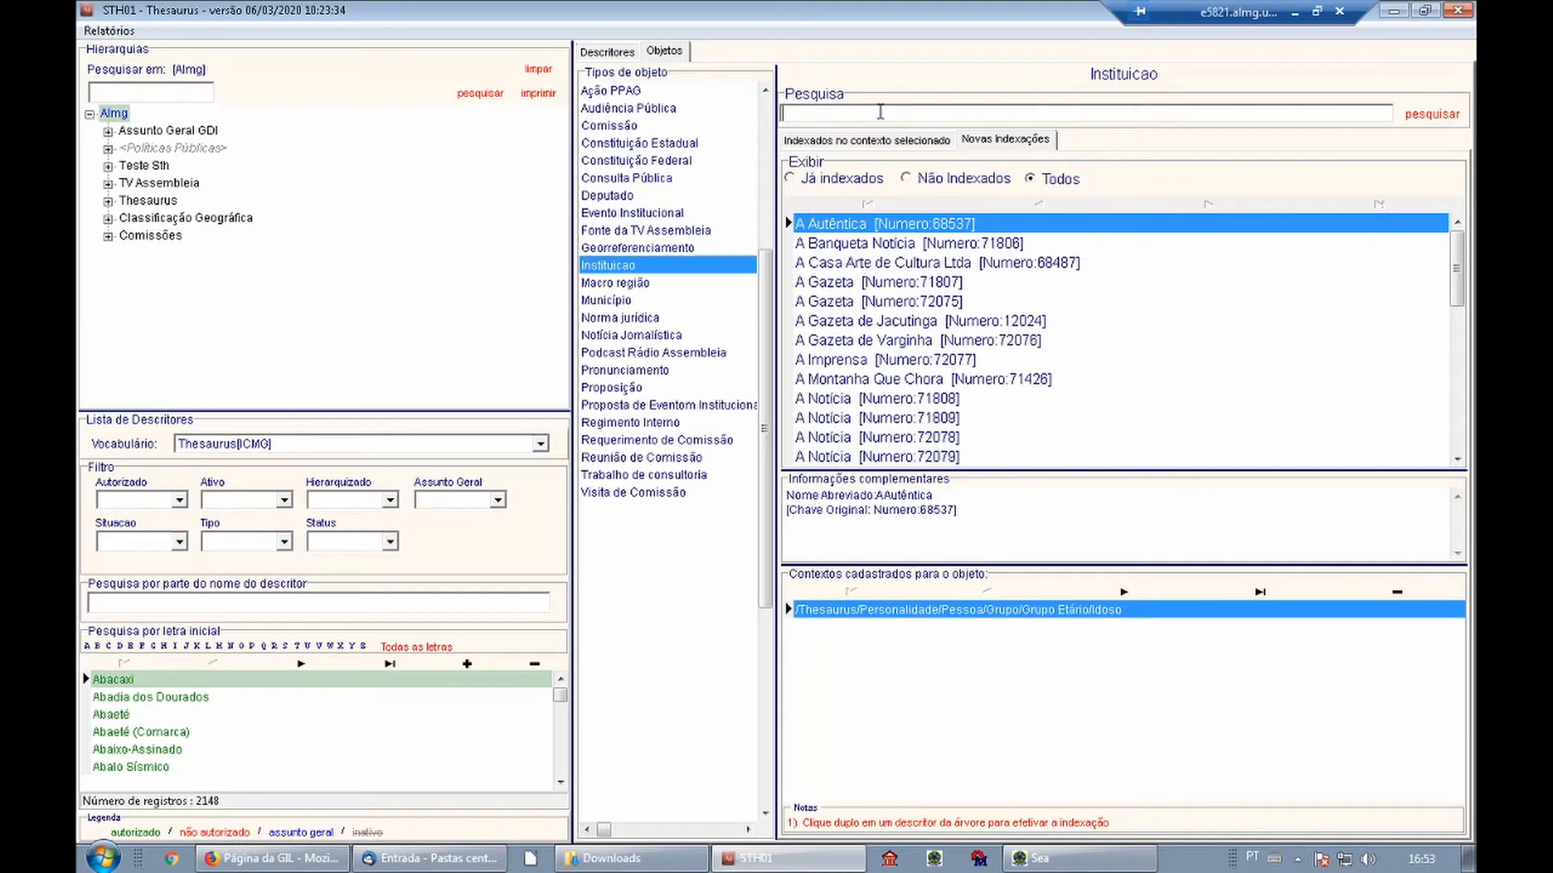
type("71606")
key("Return")
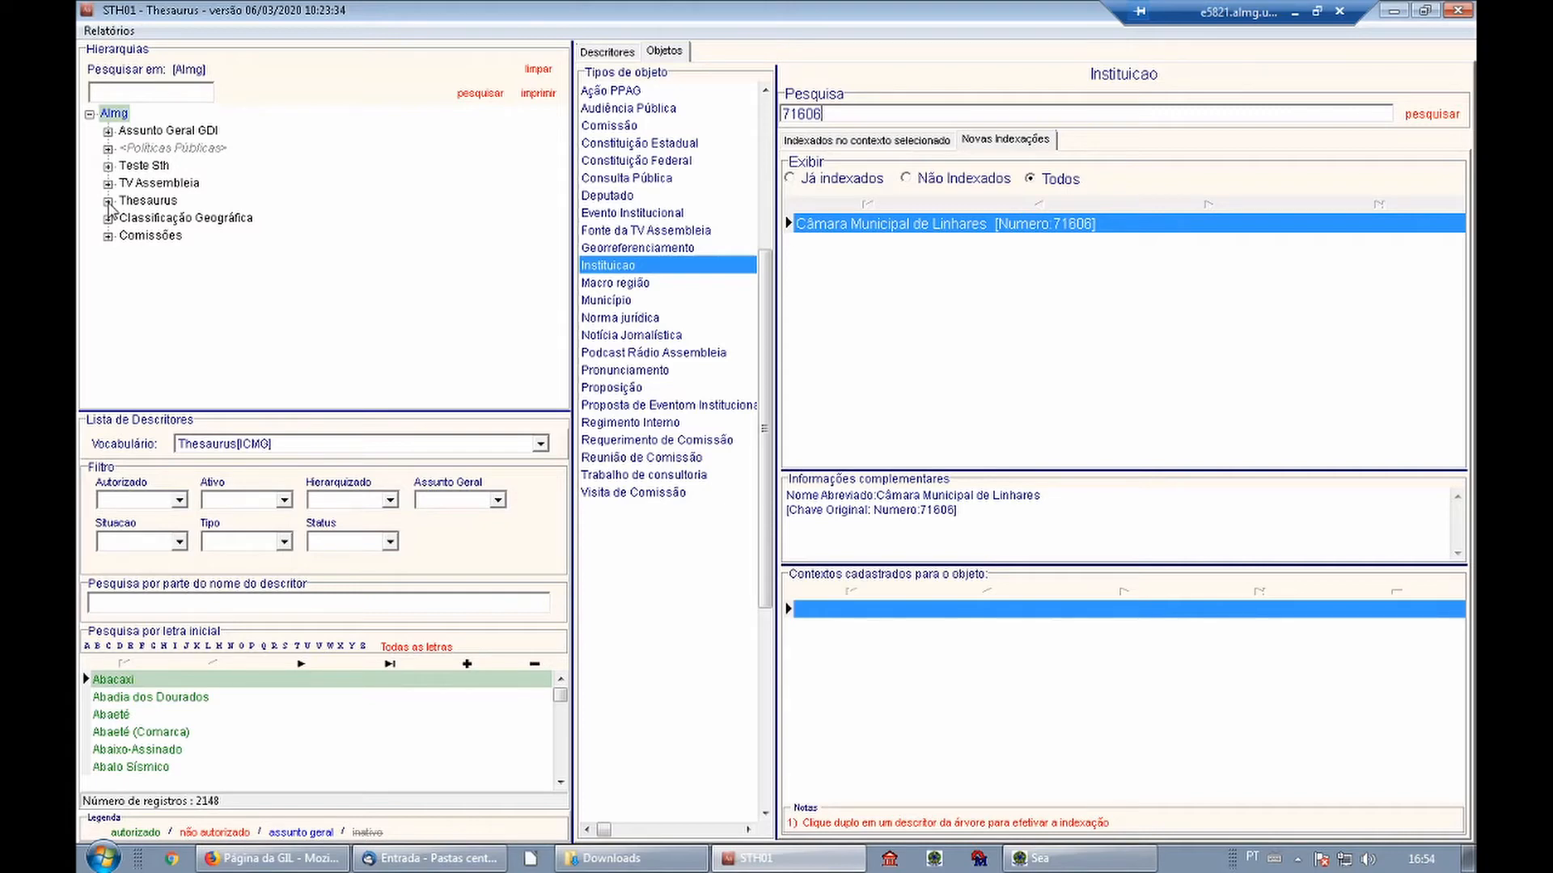
Index Câmara Municipal de Linhares under the thesaurus theme Administração Pública (/Thesaurus/Tema/Administração Pública).
left_click(108, 202)
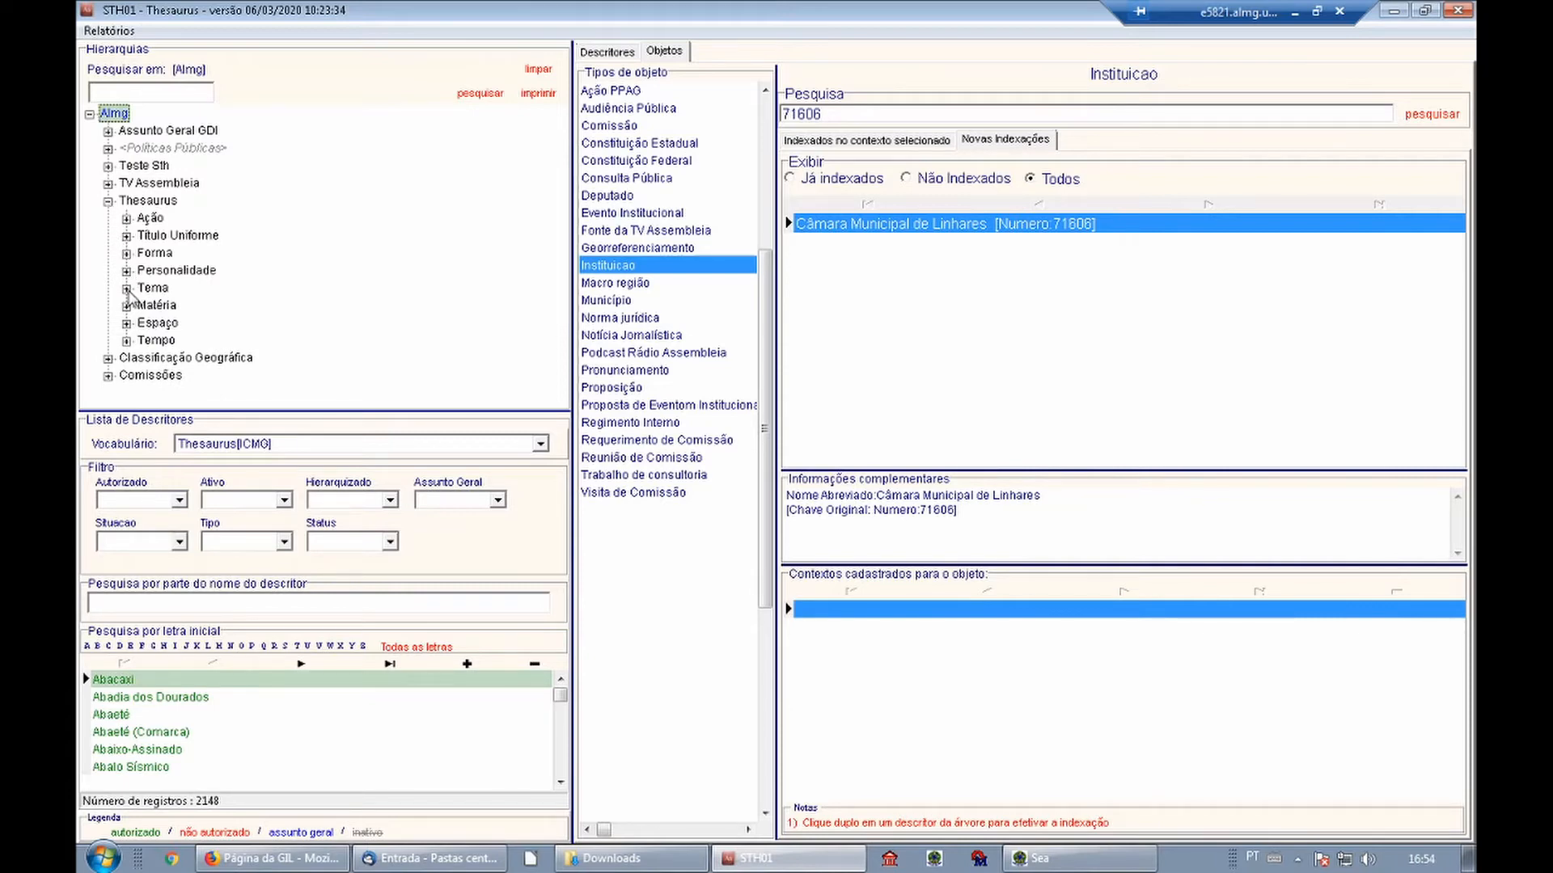
left_click(126, 289)
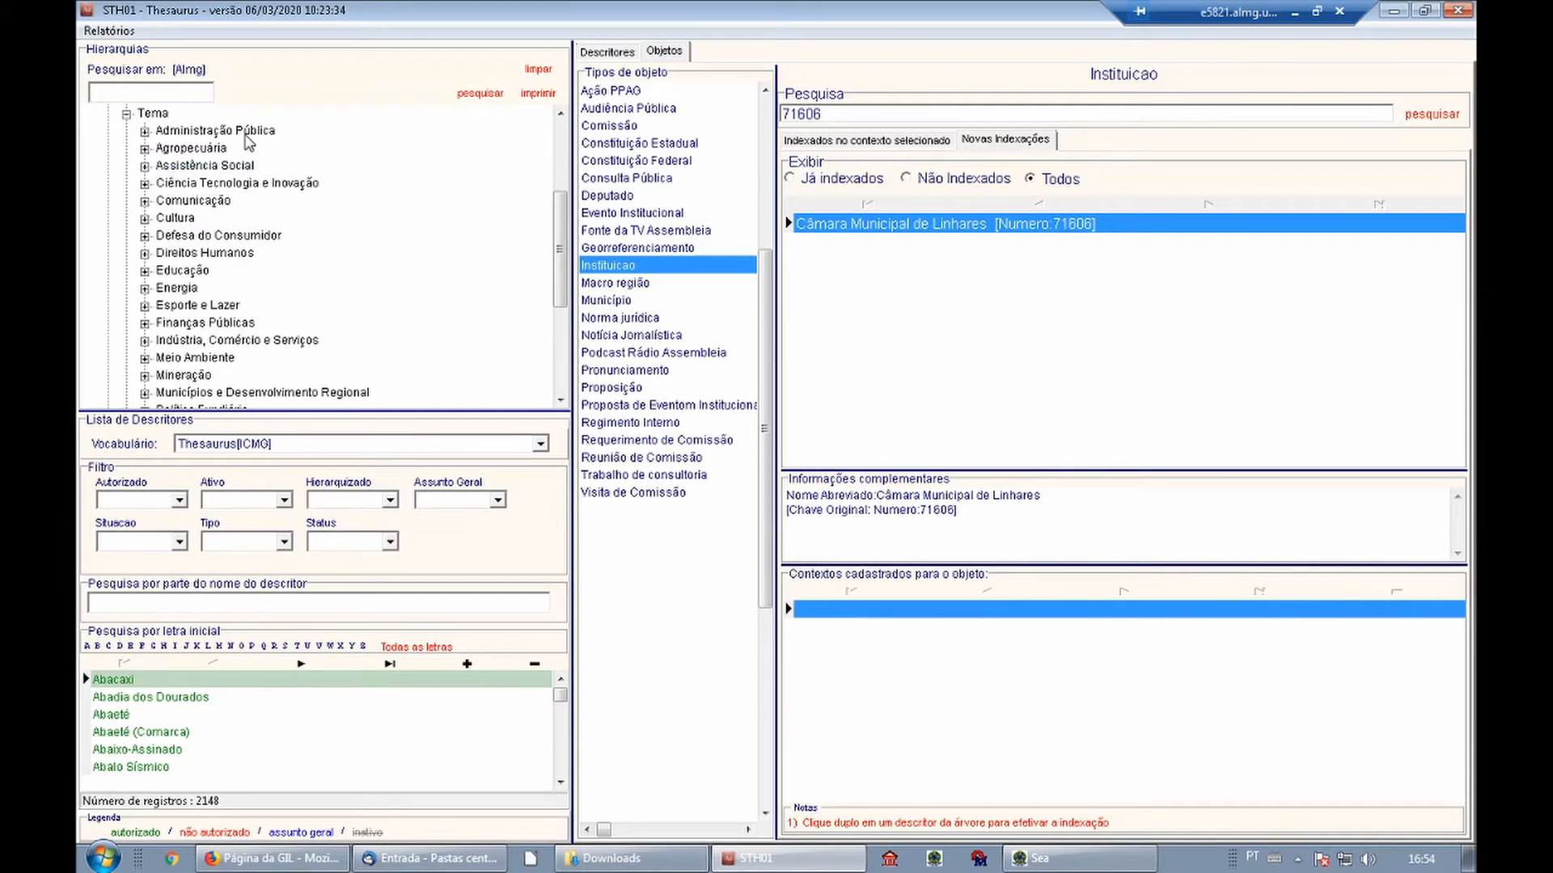
left_click(253, 133)
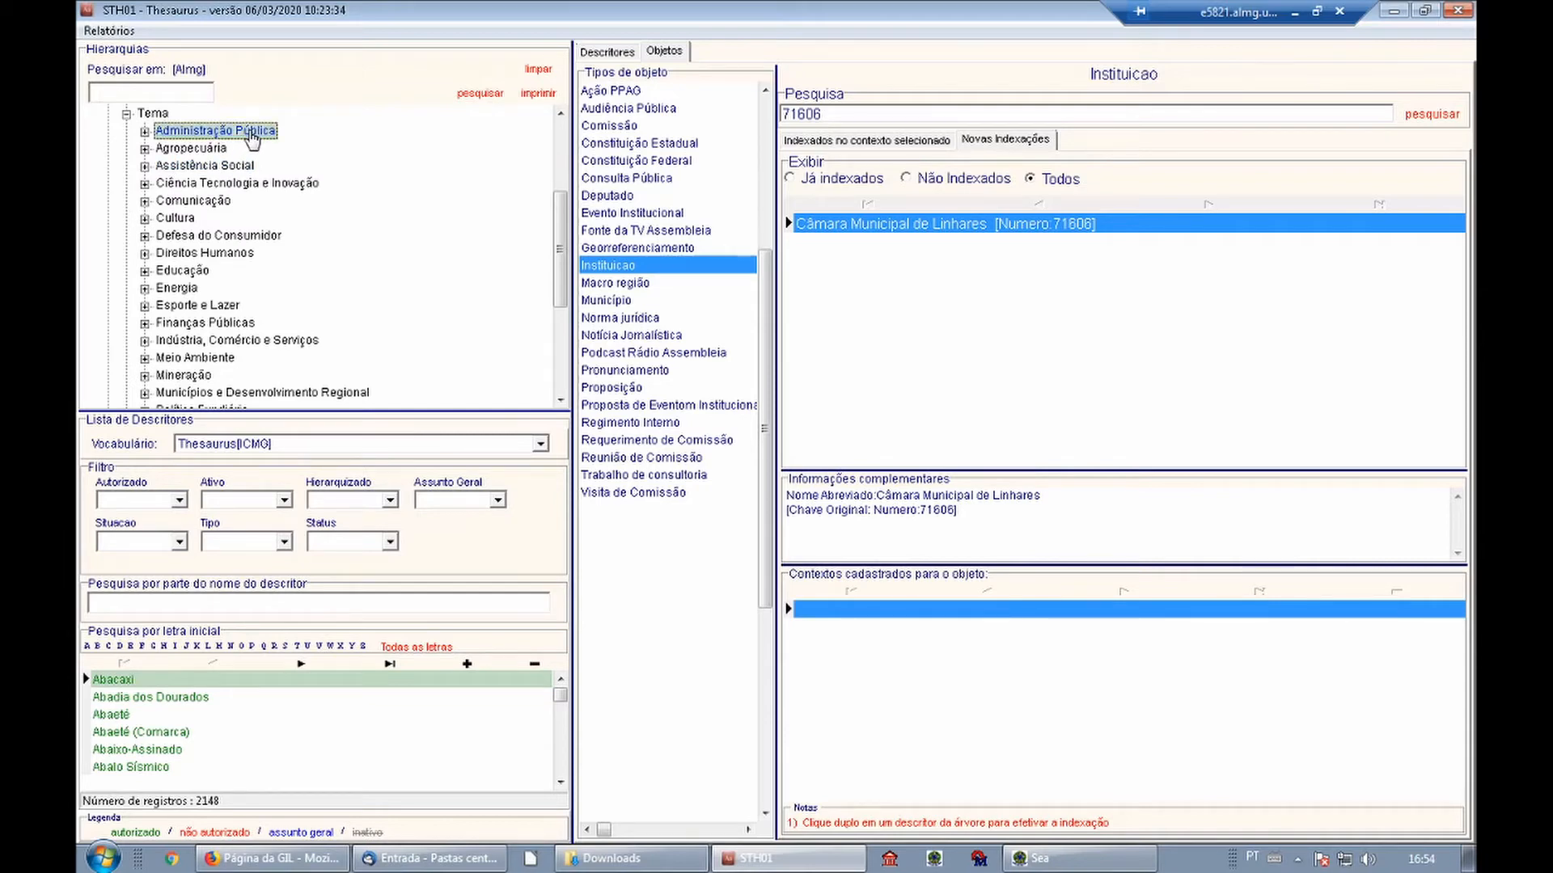
double_click(253, 133)
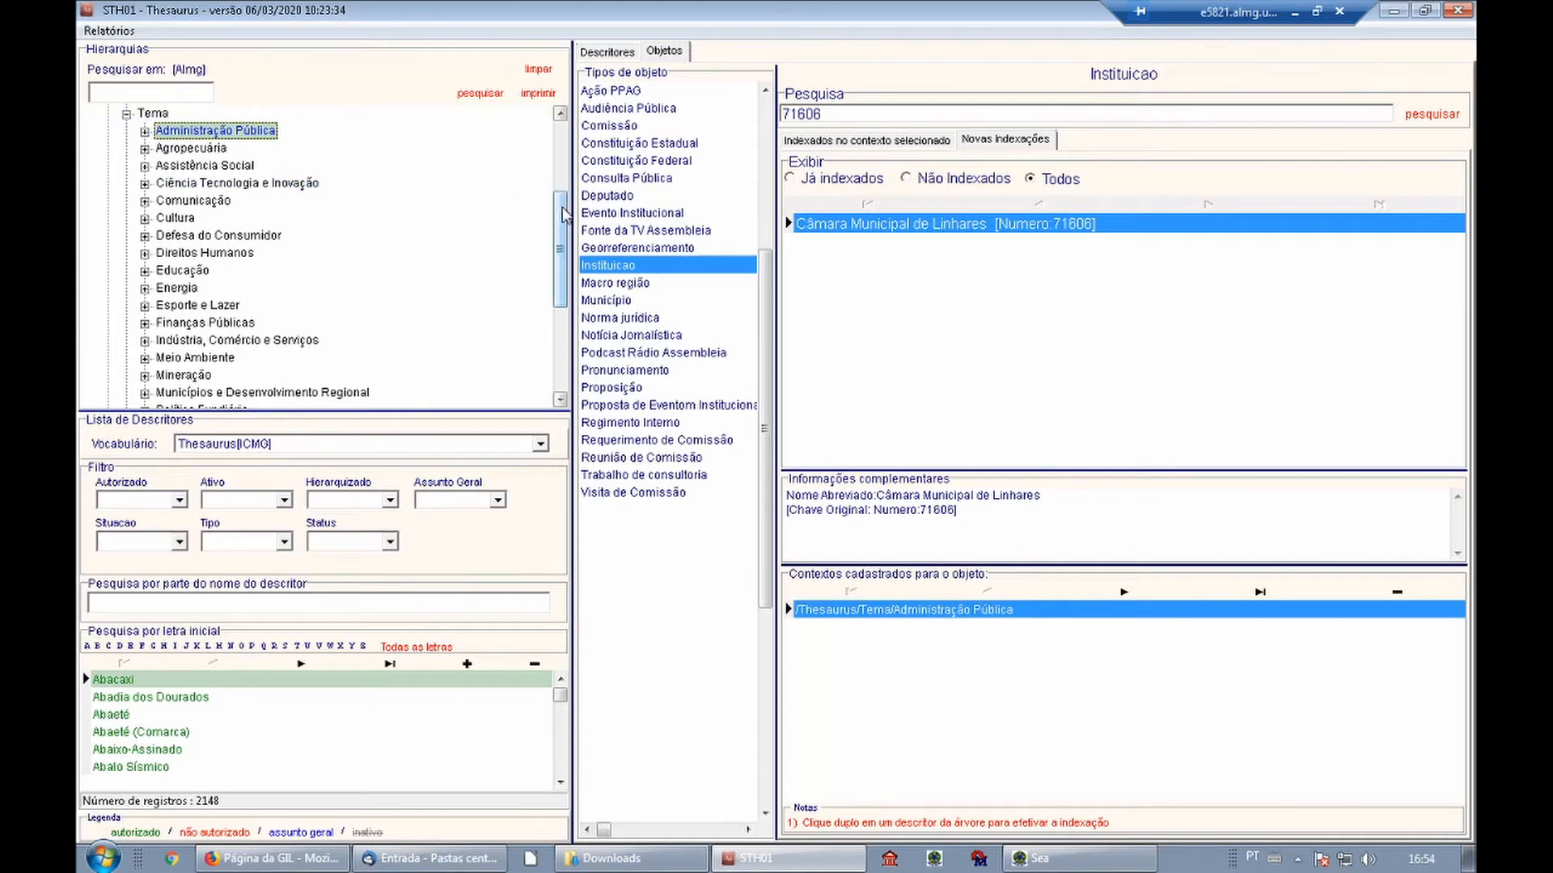
Index Câmara Municipal de Linhares also under /Thesaurus/Personalidade/Entidade/Setor Público/Administração Municipal/Legislativo Municipal/Câmara Municipal and select that context.
left_click_drag(557, 207, 557, 179)
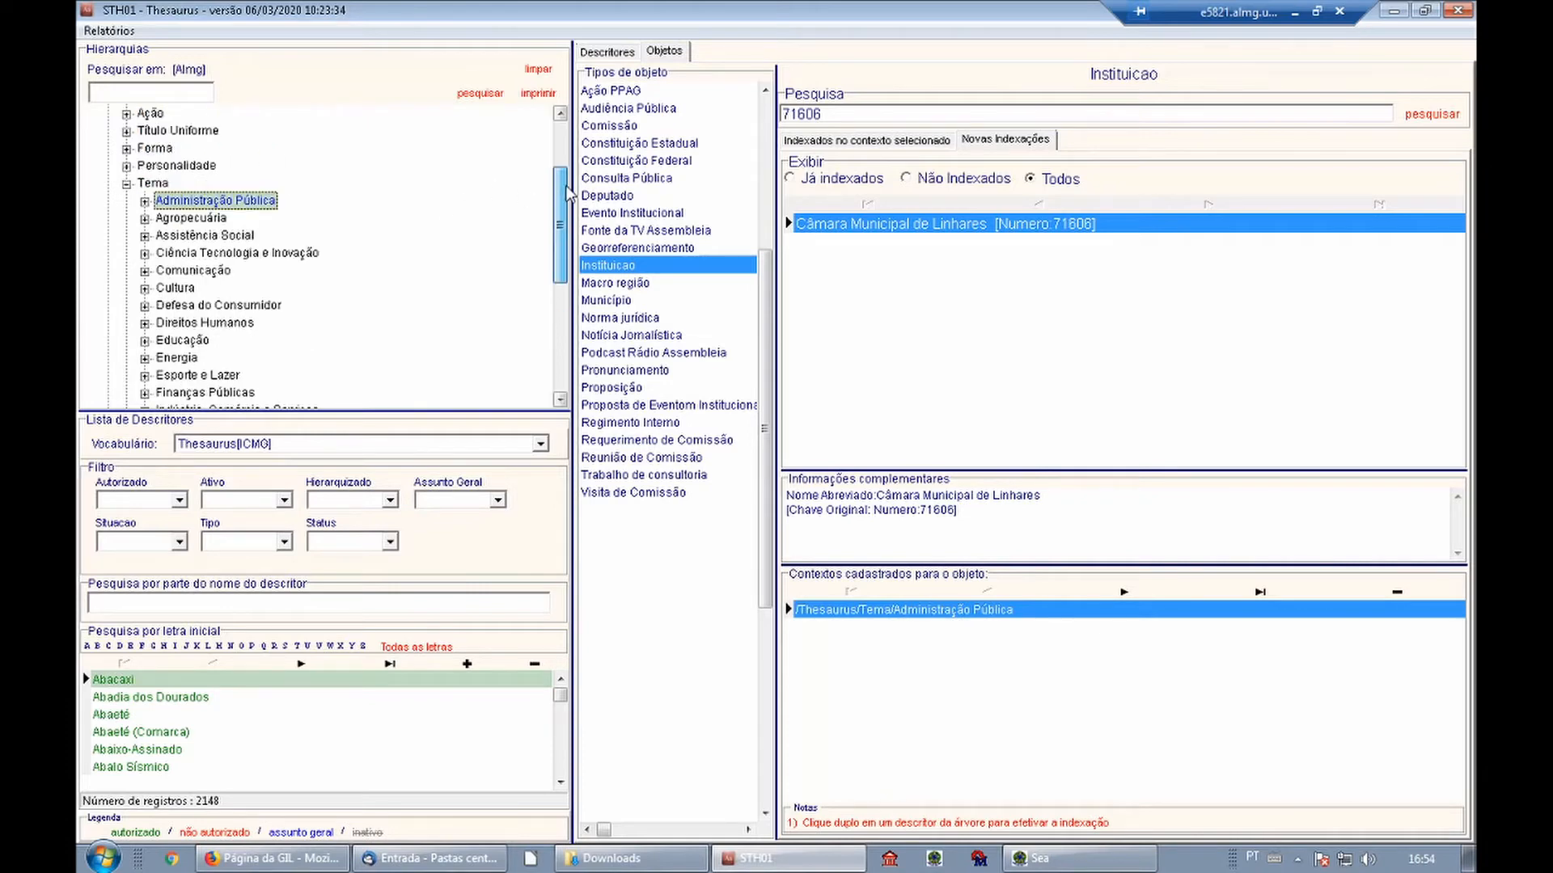
left_click(127, 184)
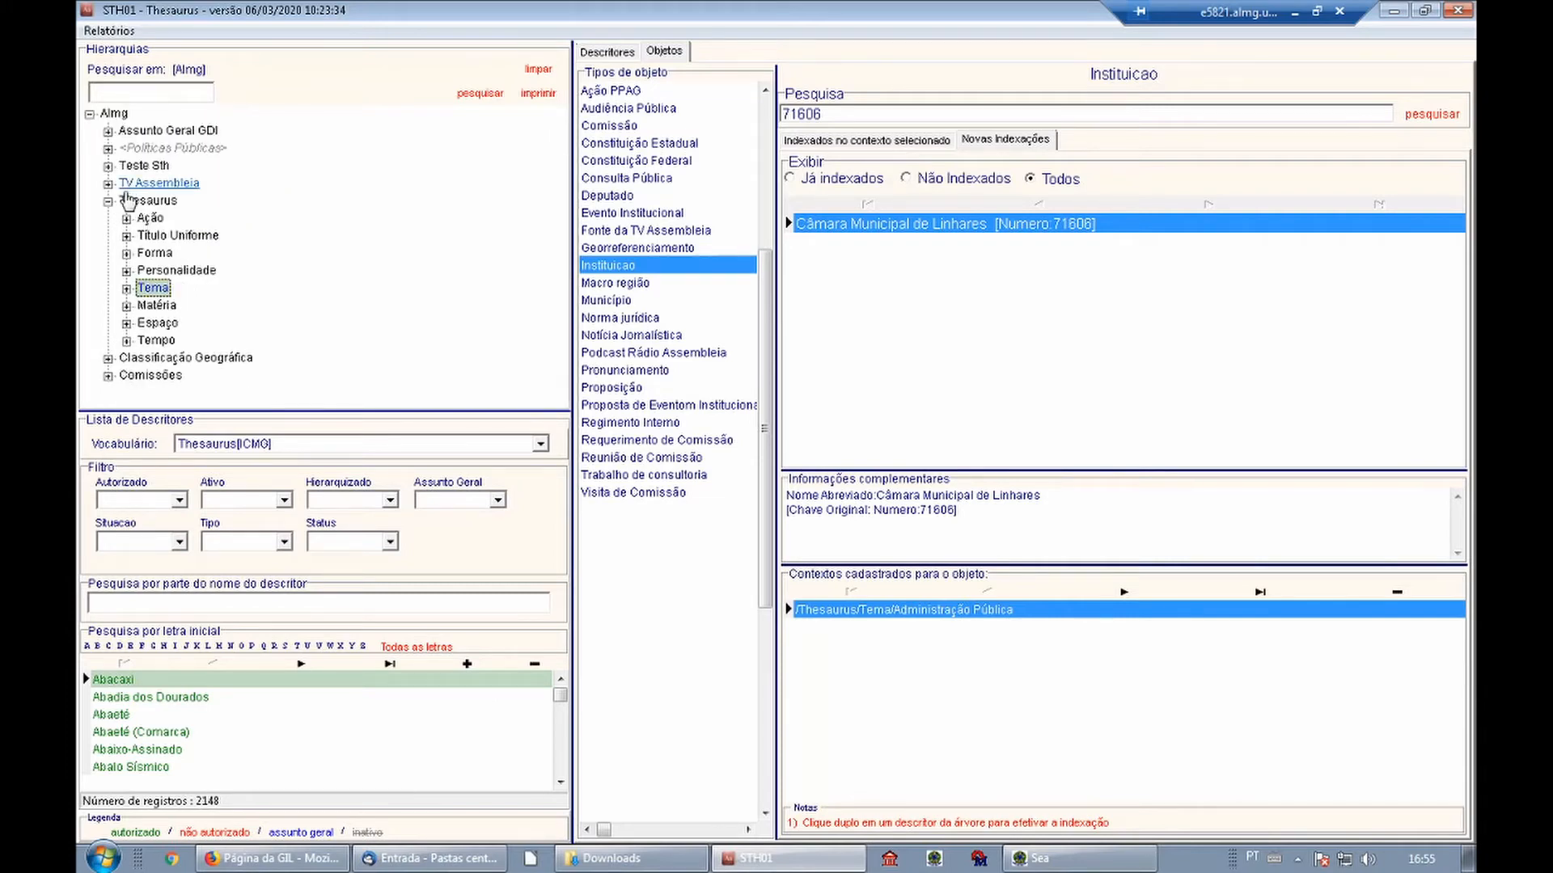
left_click(126, 271)
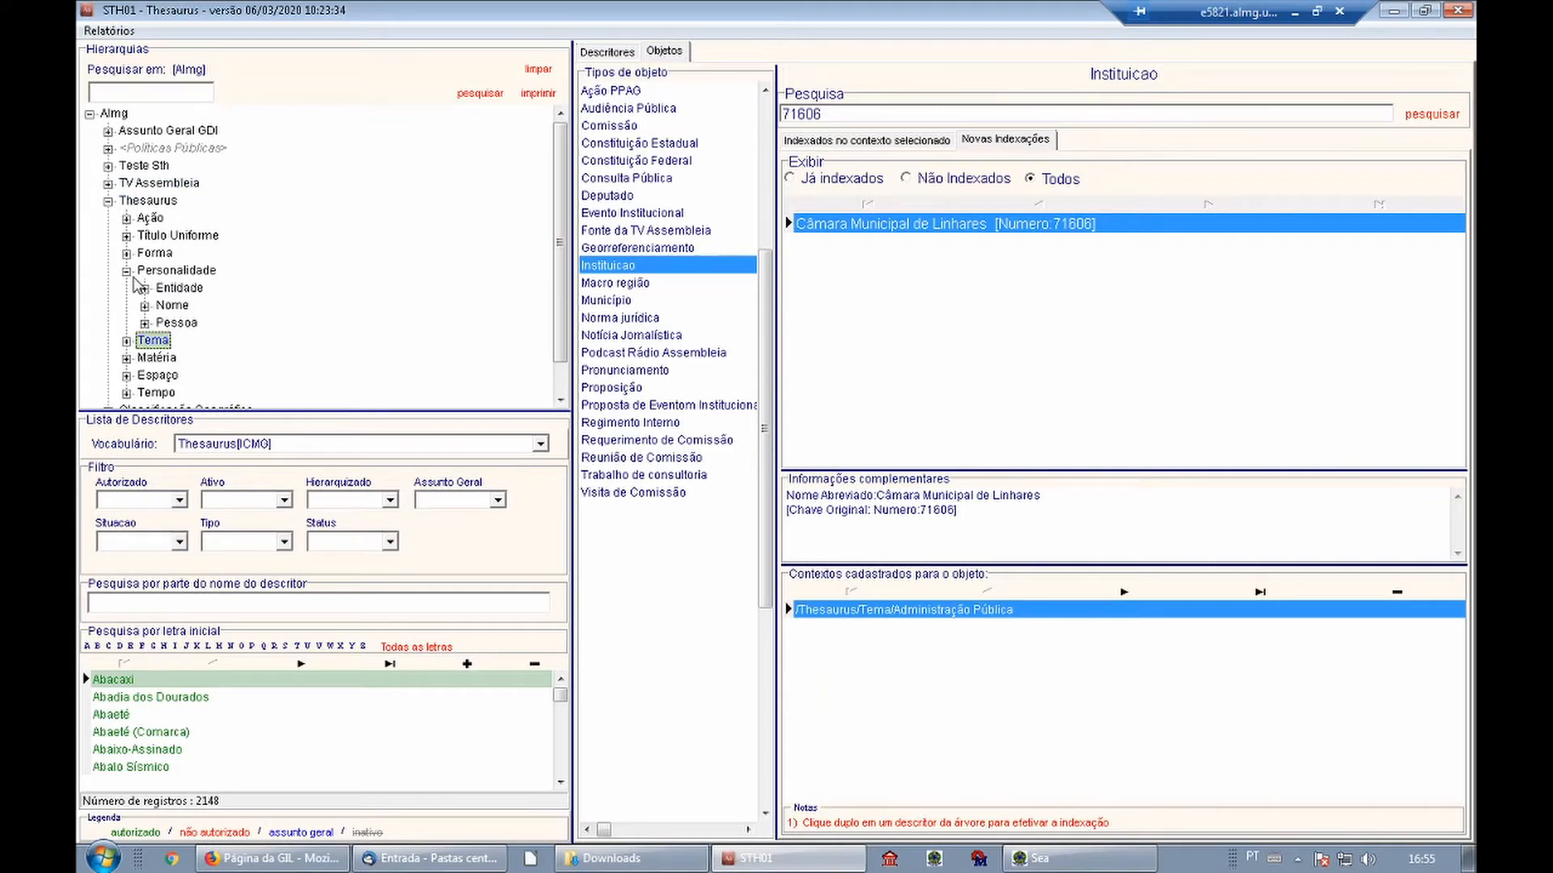
left_click(144, 289)
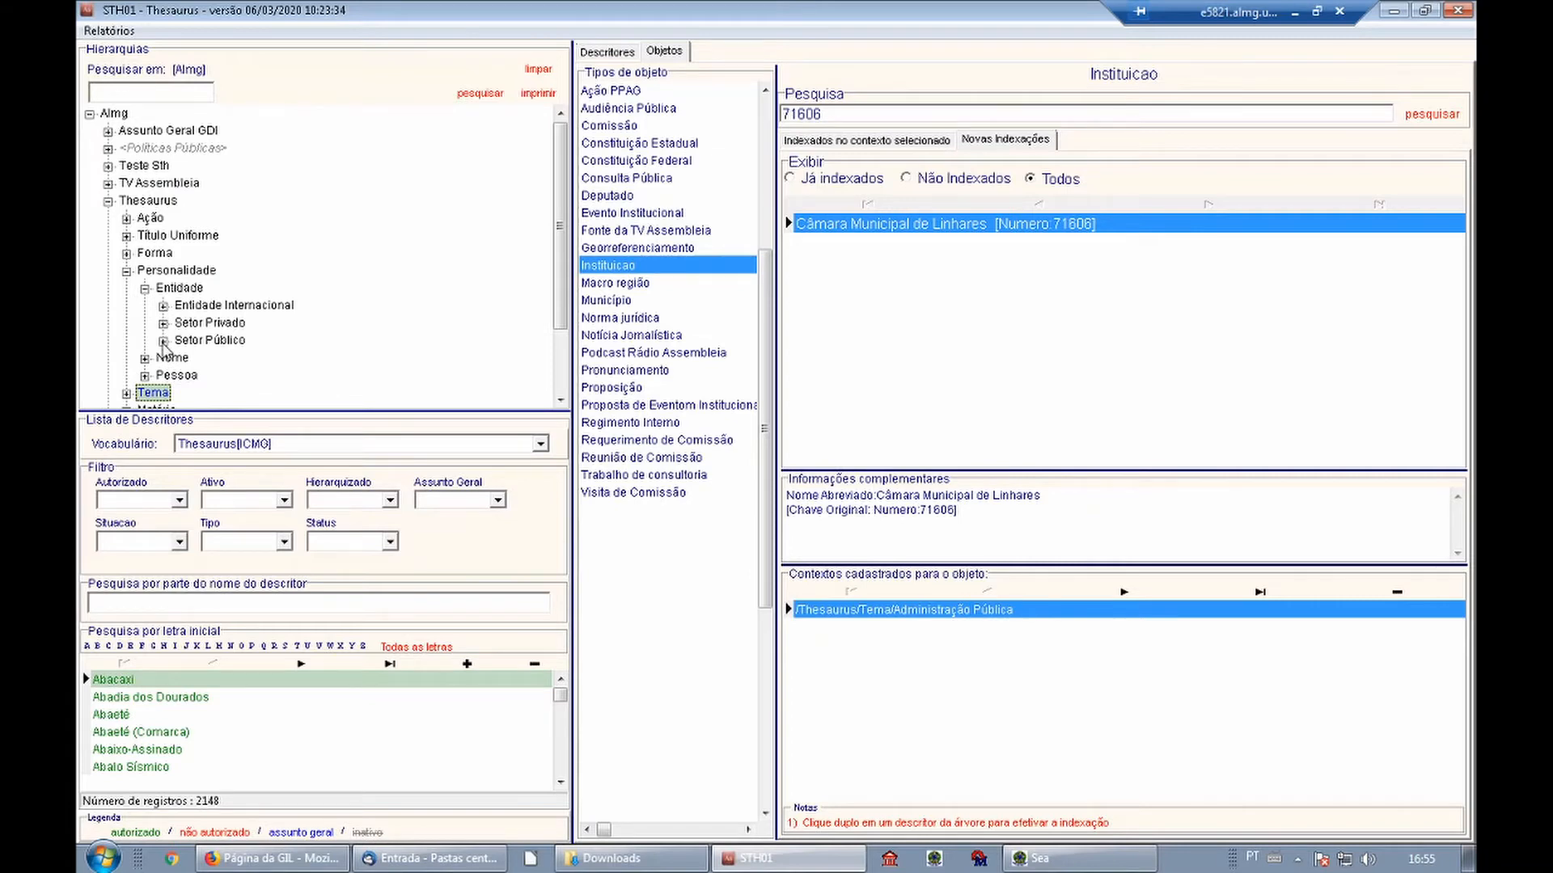
left_click(163, 341)
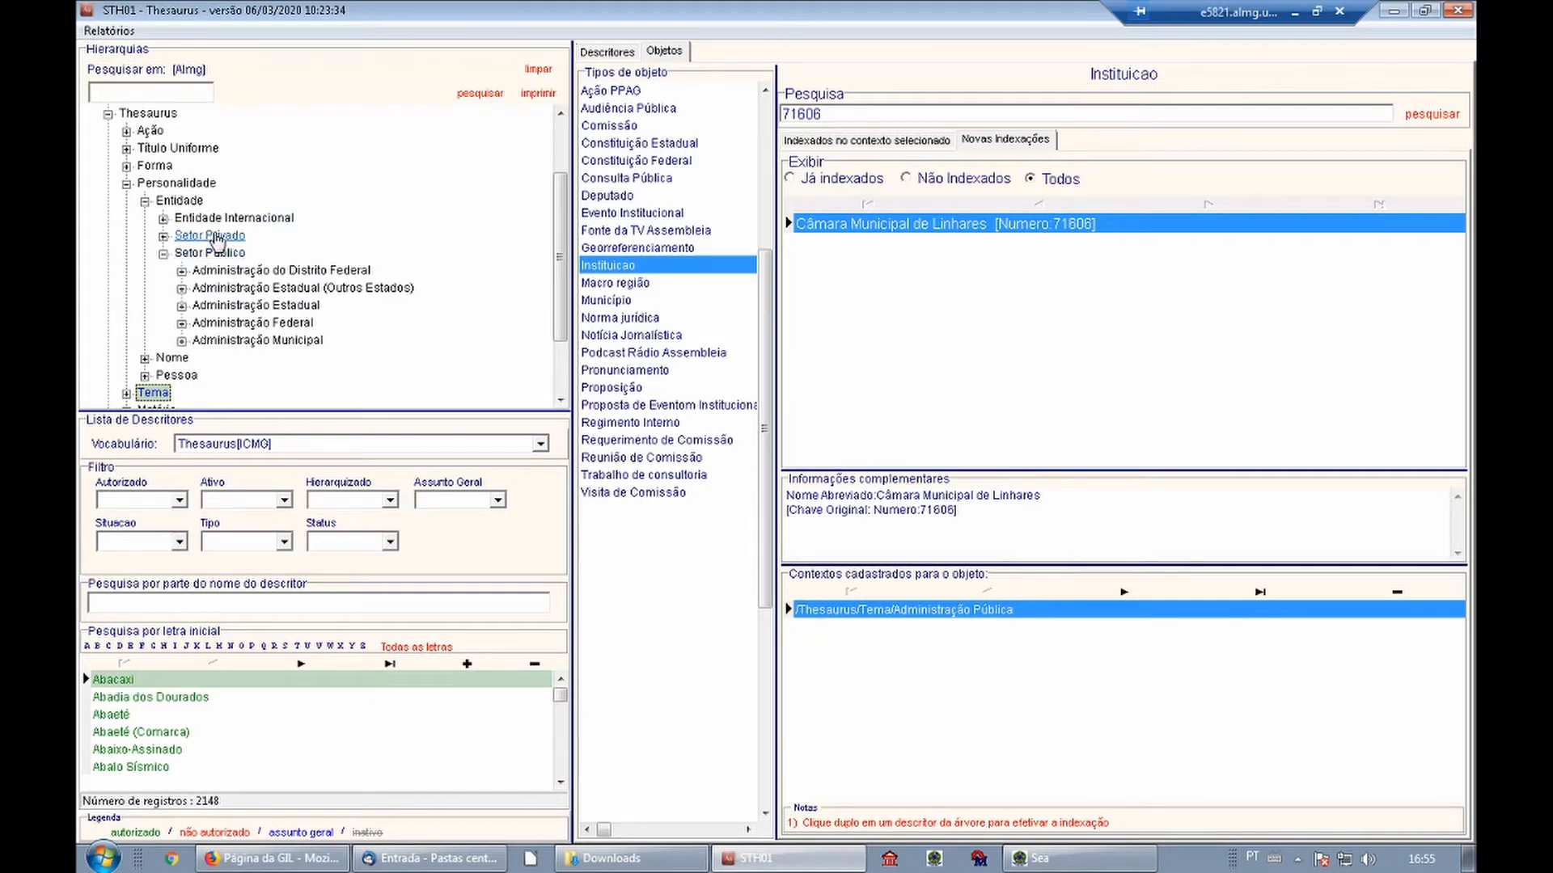
left_click(163, 236)
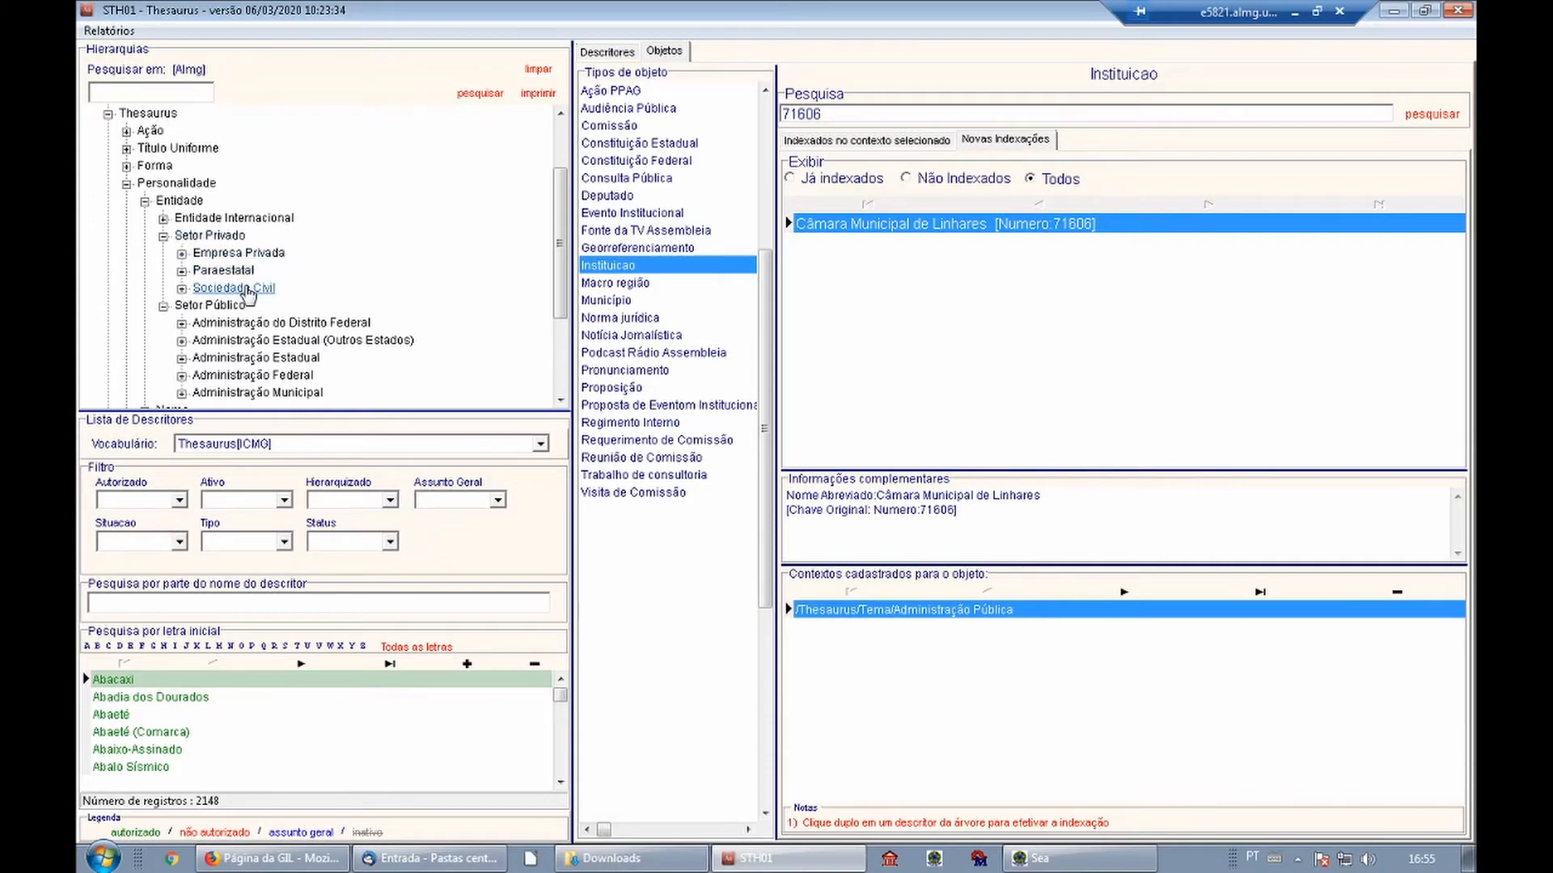
left_click(163, 236)
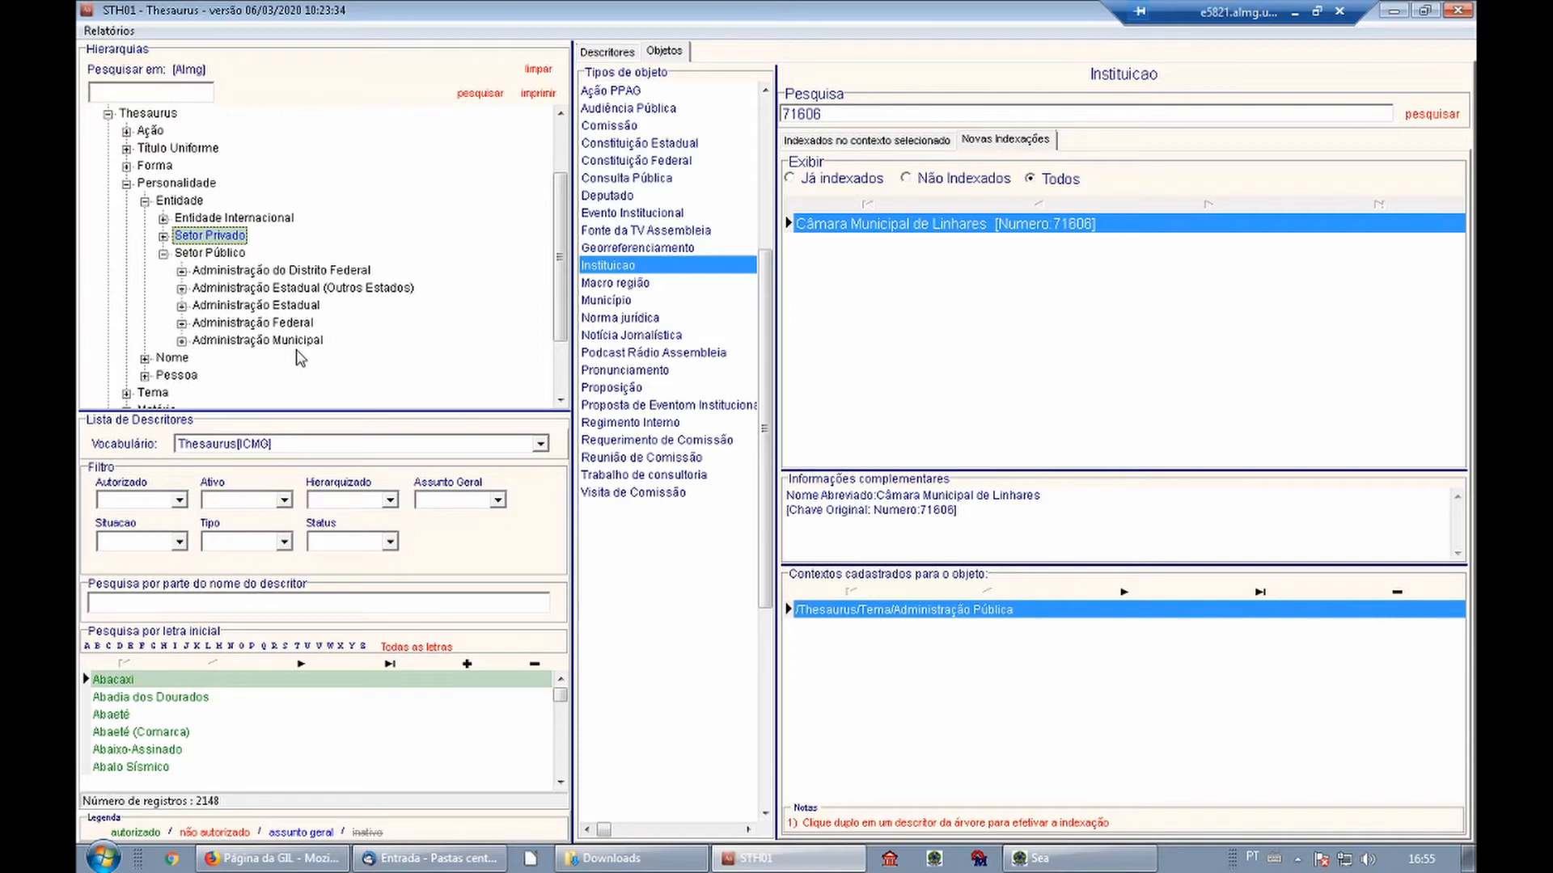
left_click(182, 340)
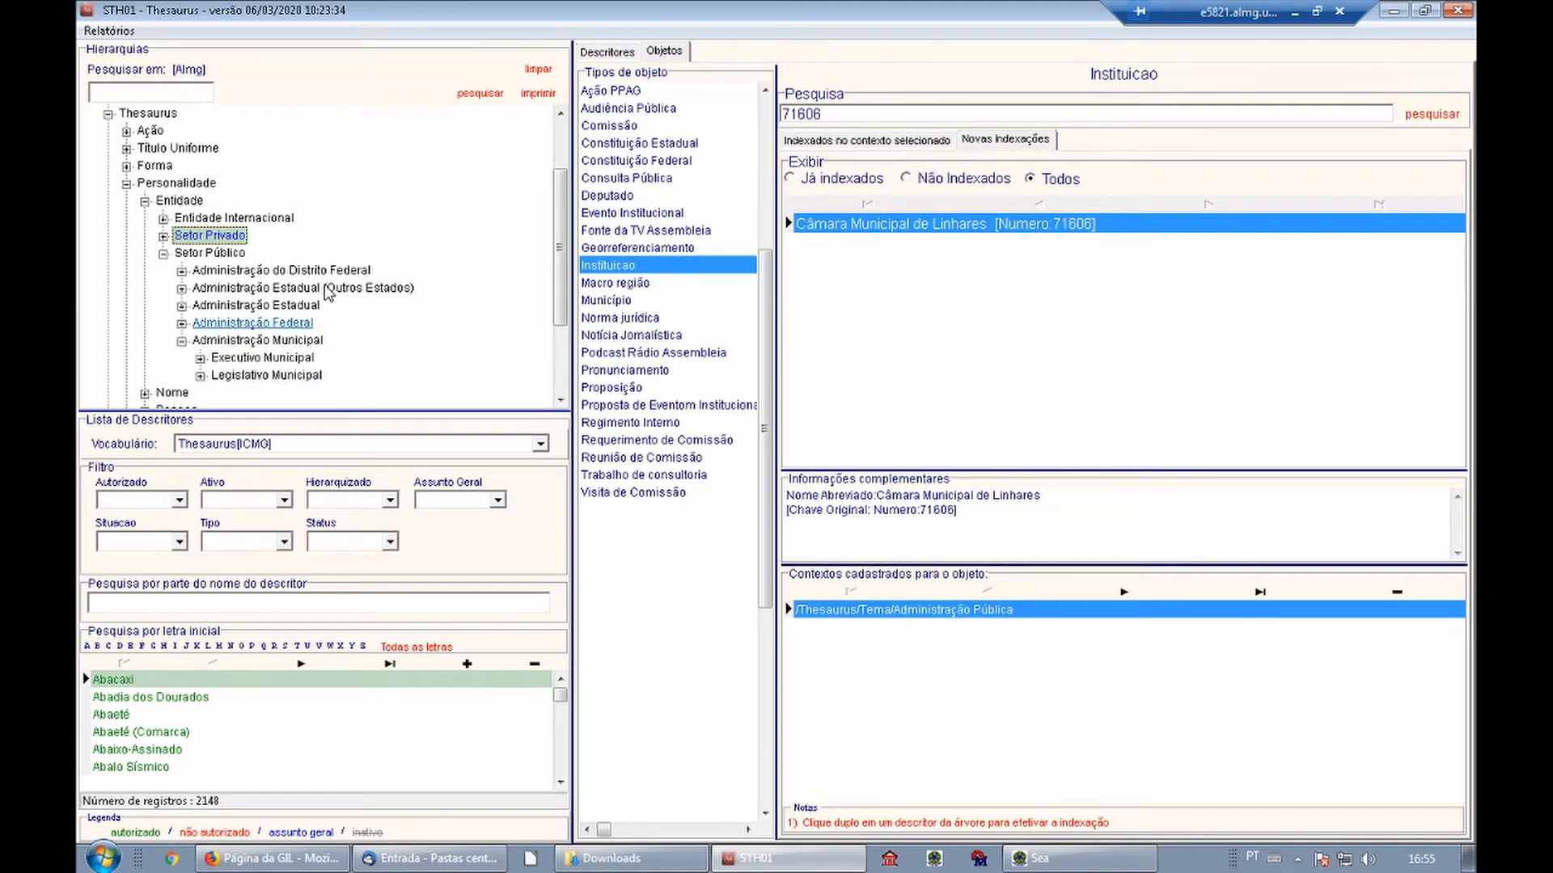
scroll(328, 293, "down", 1)
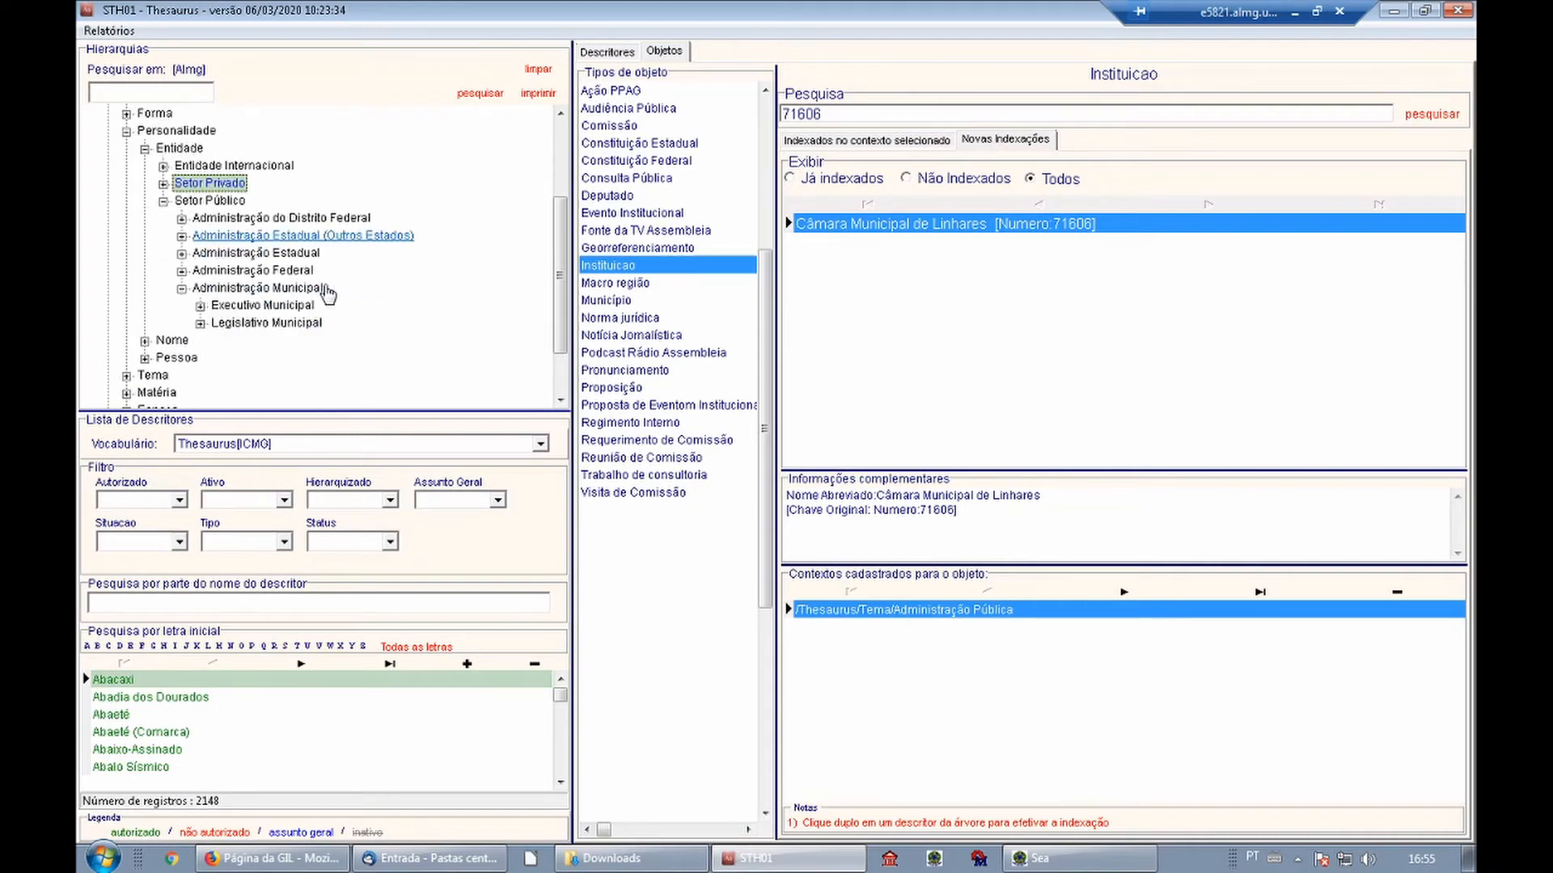
left_click(199, 323)
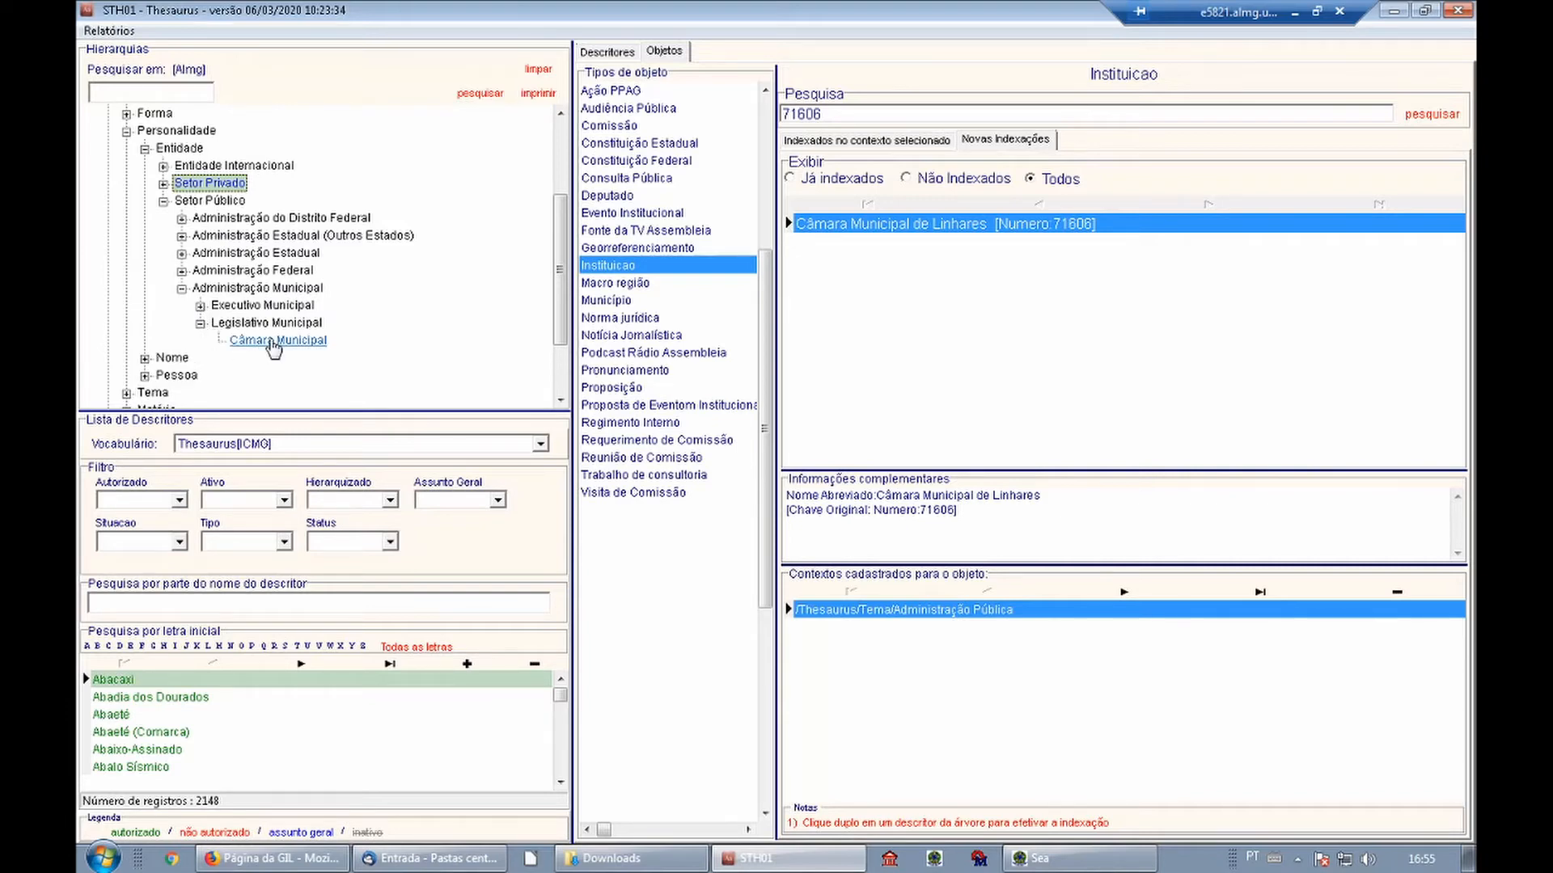
left_click(275, 343)
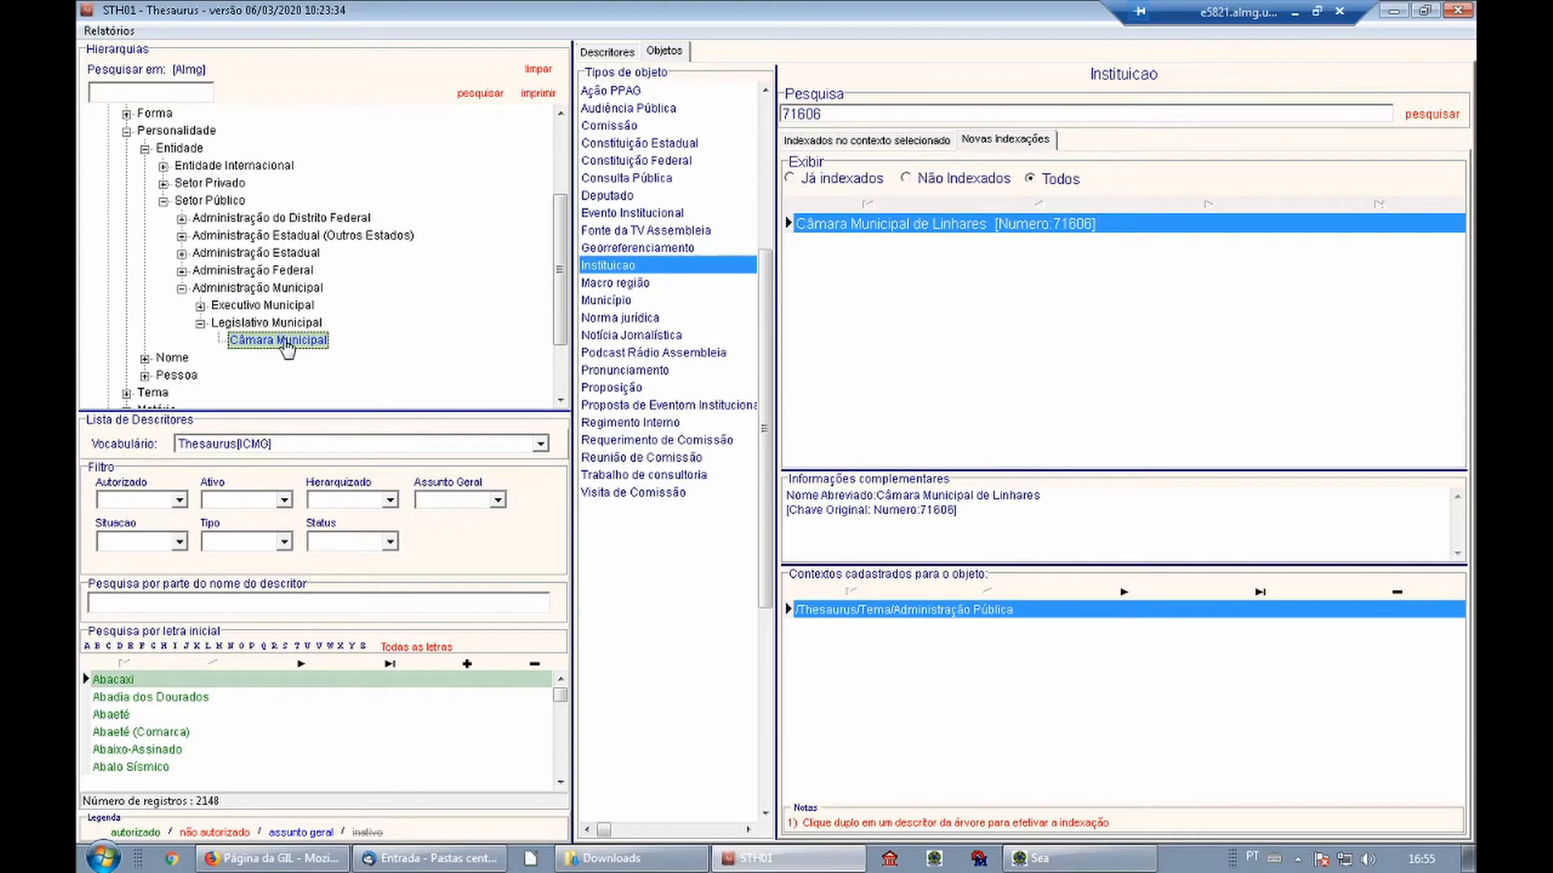
double_click(291, 344)
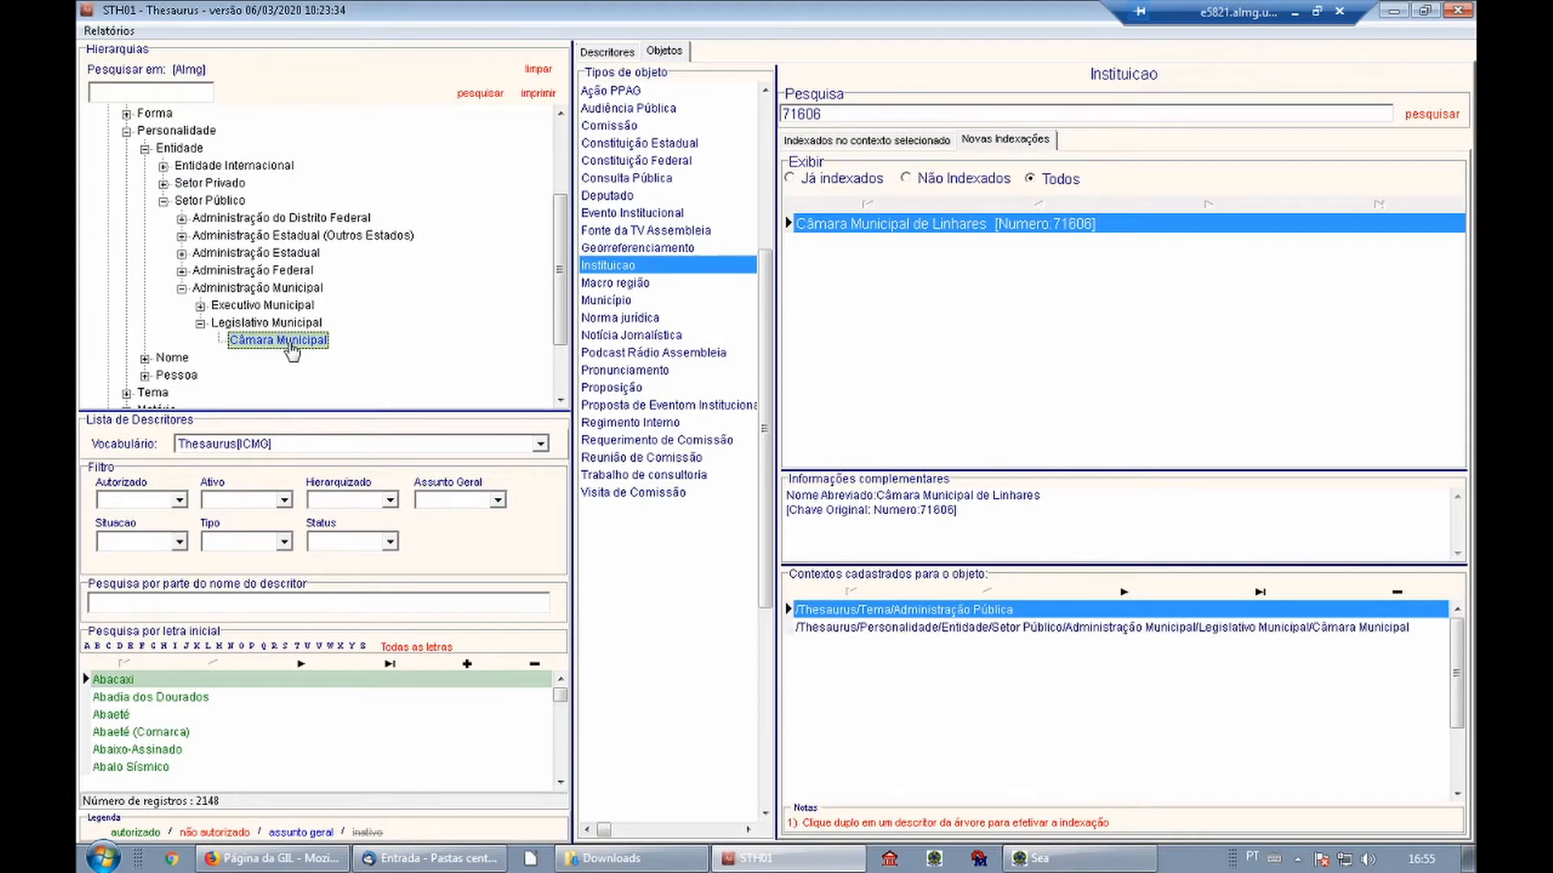
left_click(1009, 629)
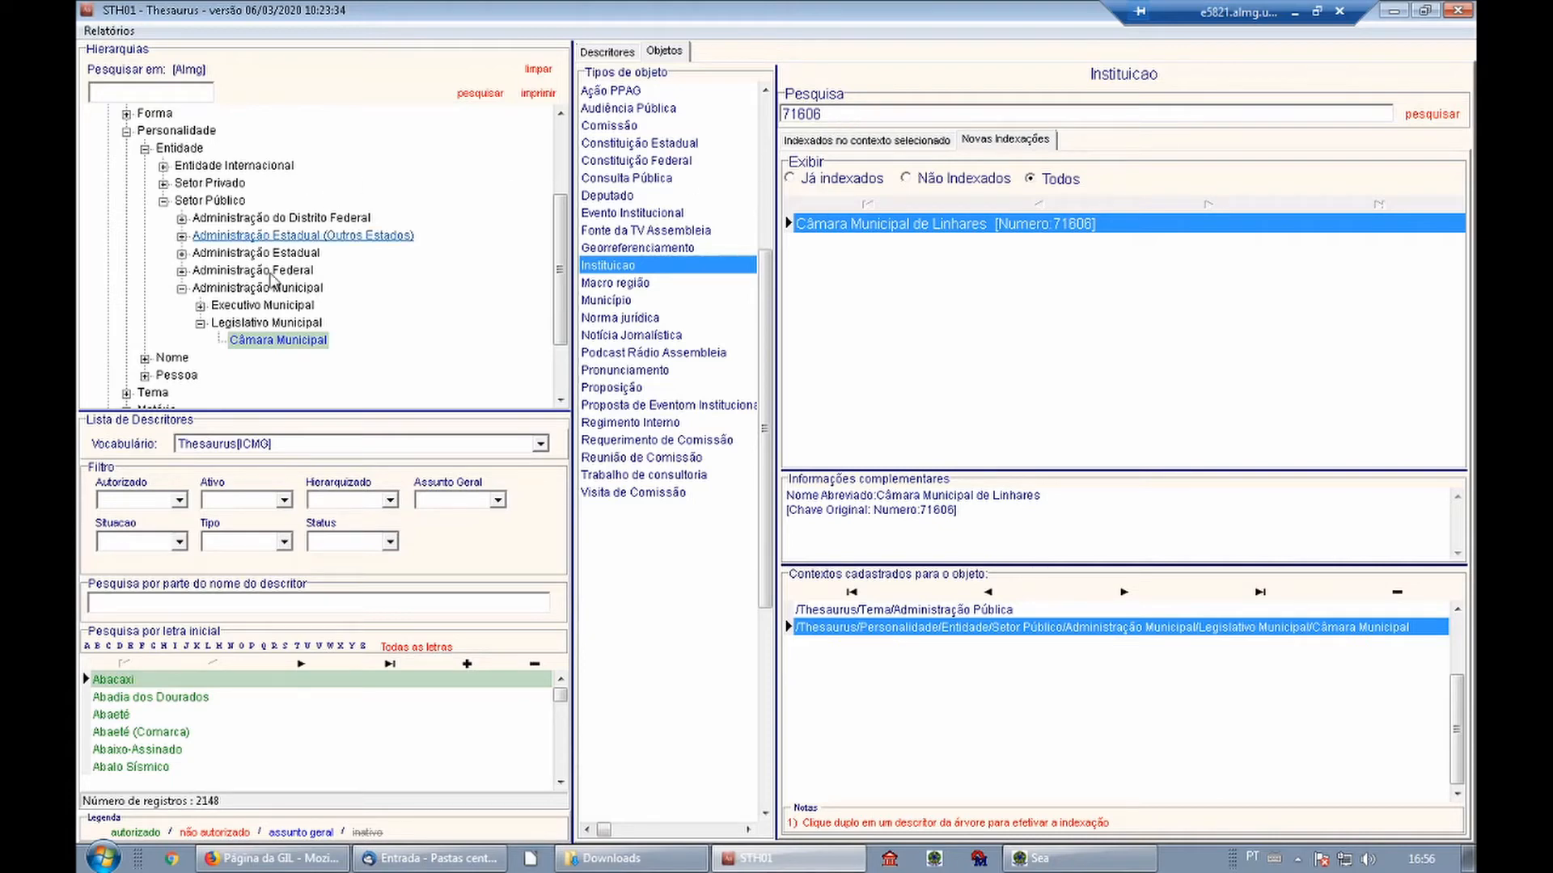
Collapse Administração Municipal and examine the Administração do Distrito Federal branch down to Administração Direta do Distrito Federal, collapsing it when done.
left_click(183, 289)
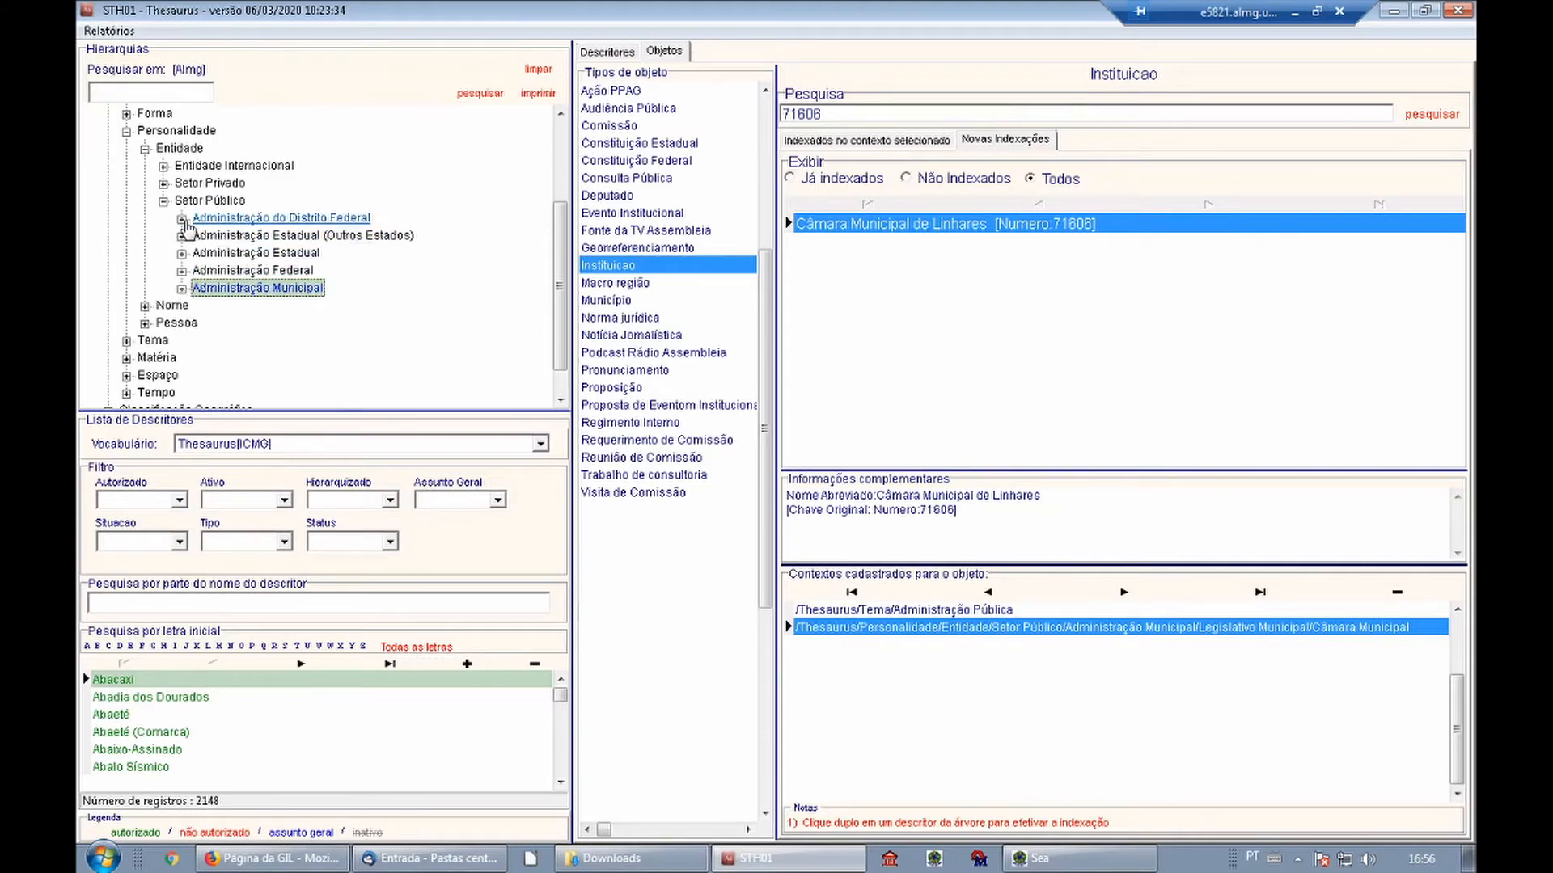
left_click(182, 218)
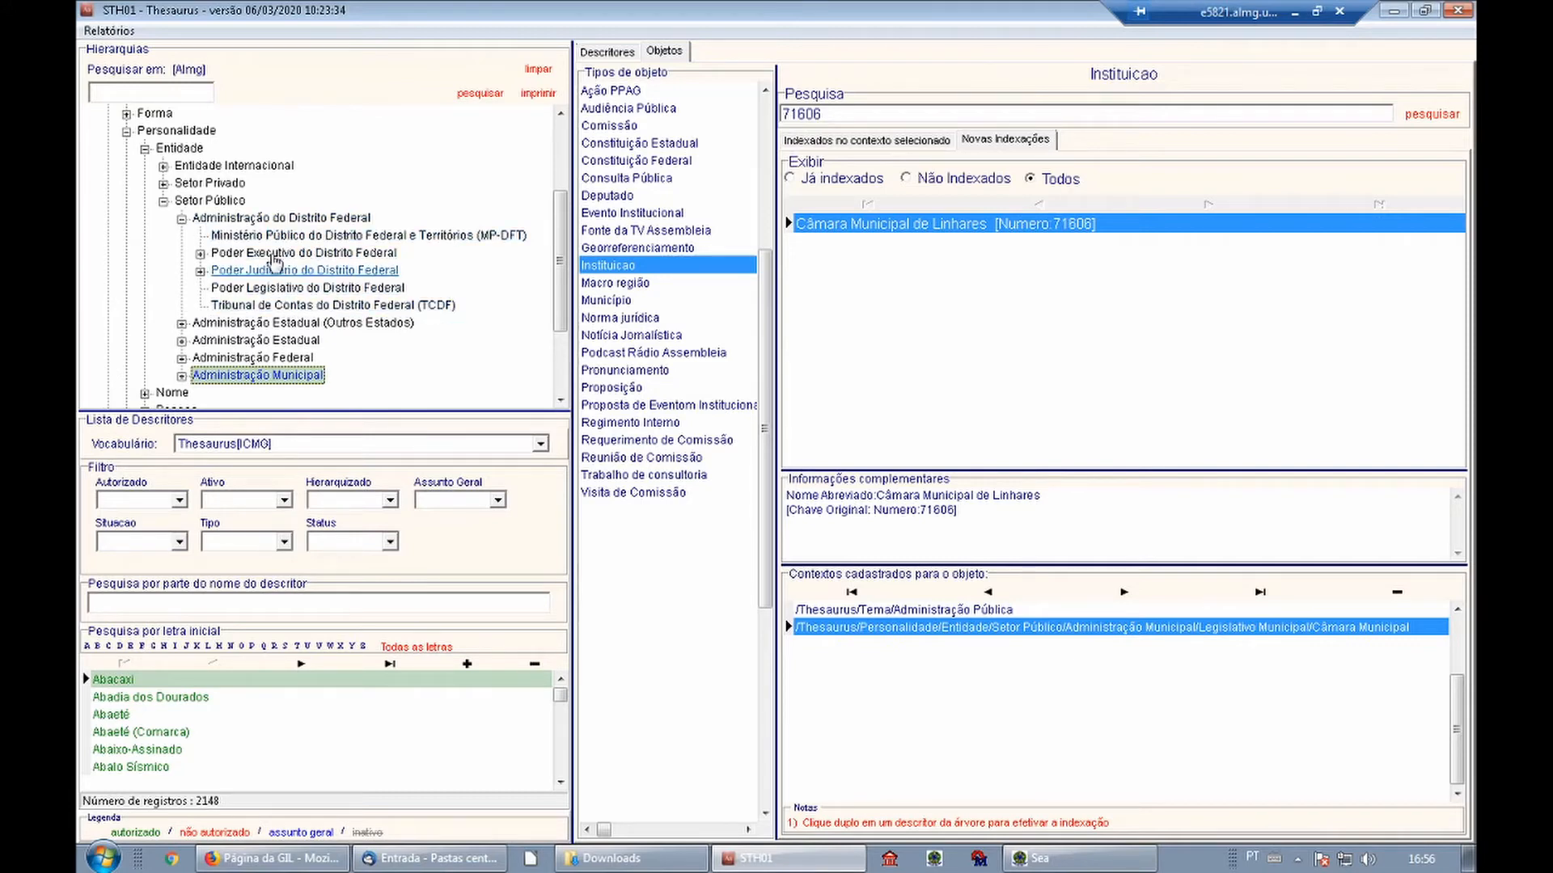
left_click(200, 255)
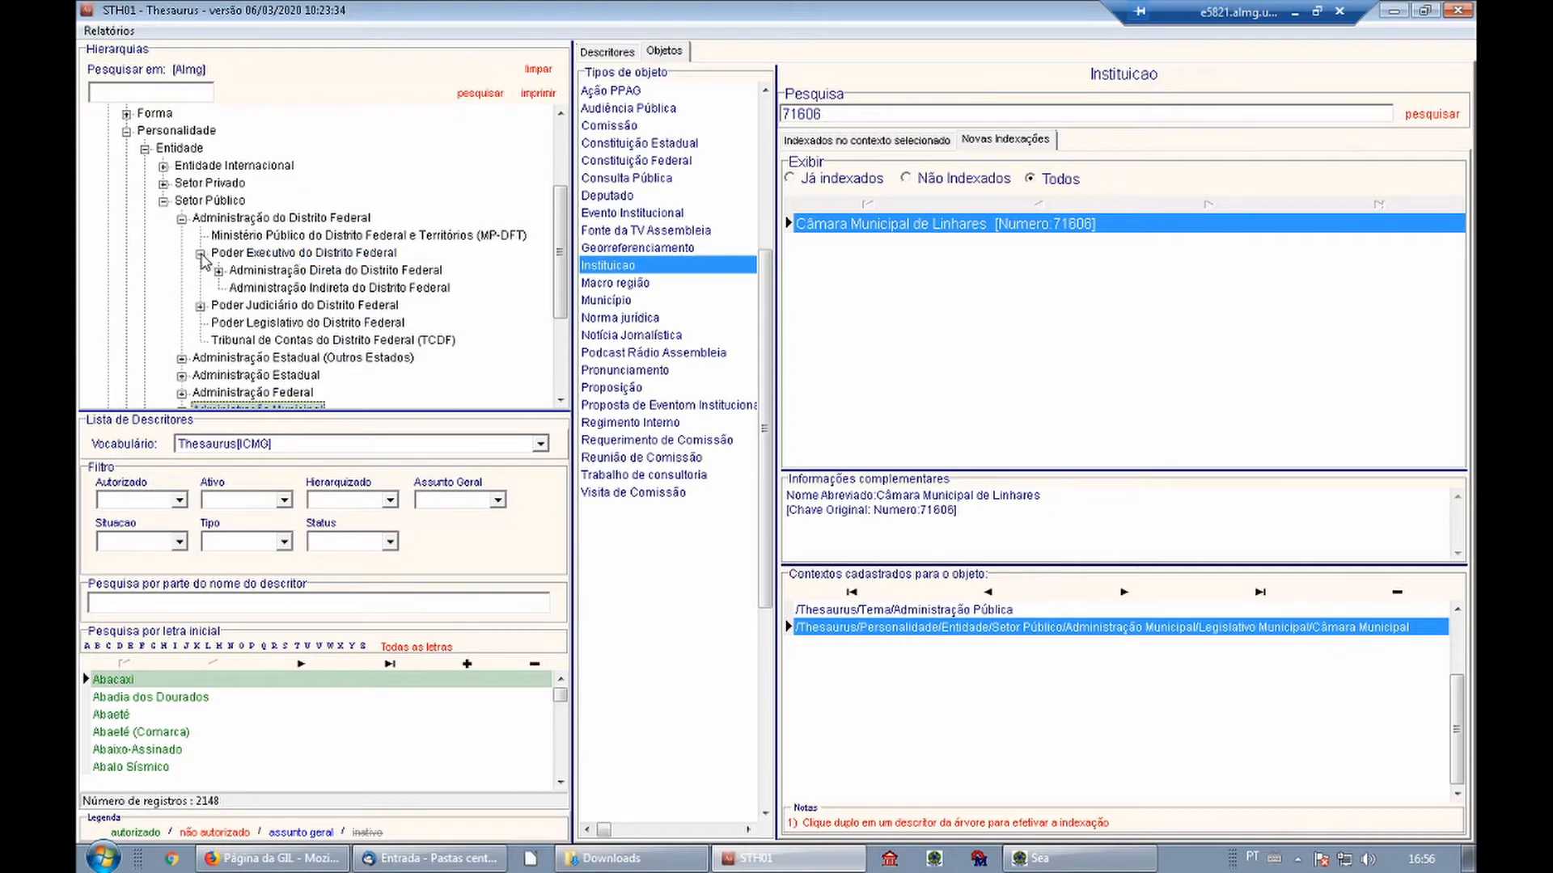
left_click(219, 271)
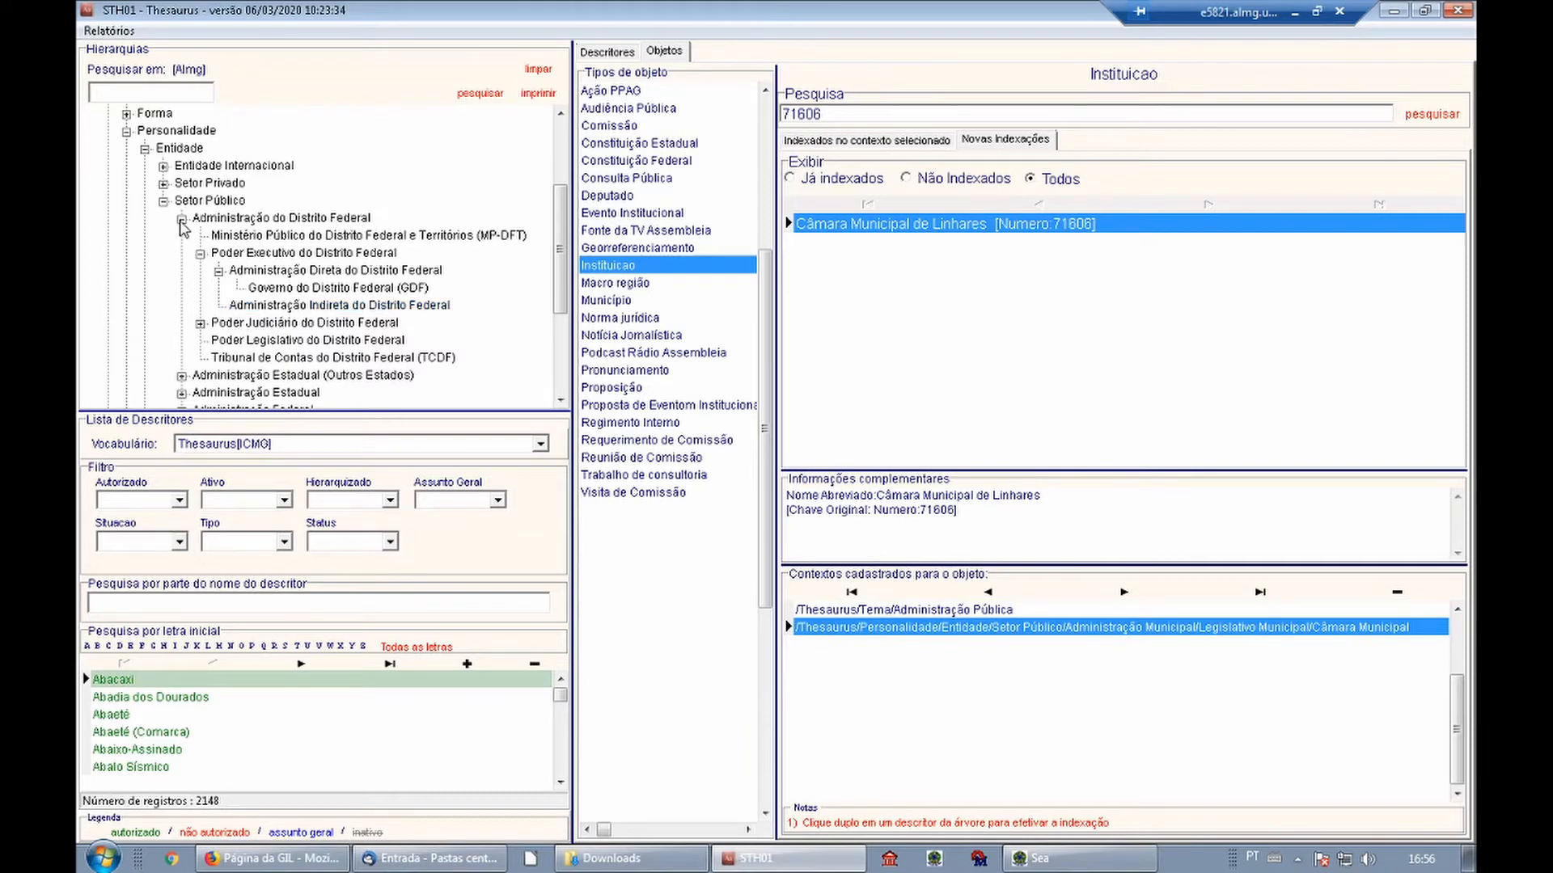
left_click(181, 219)
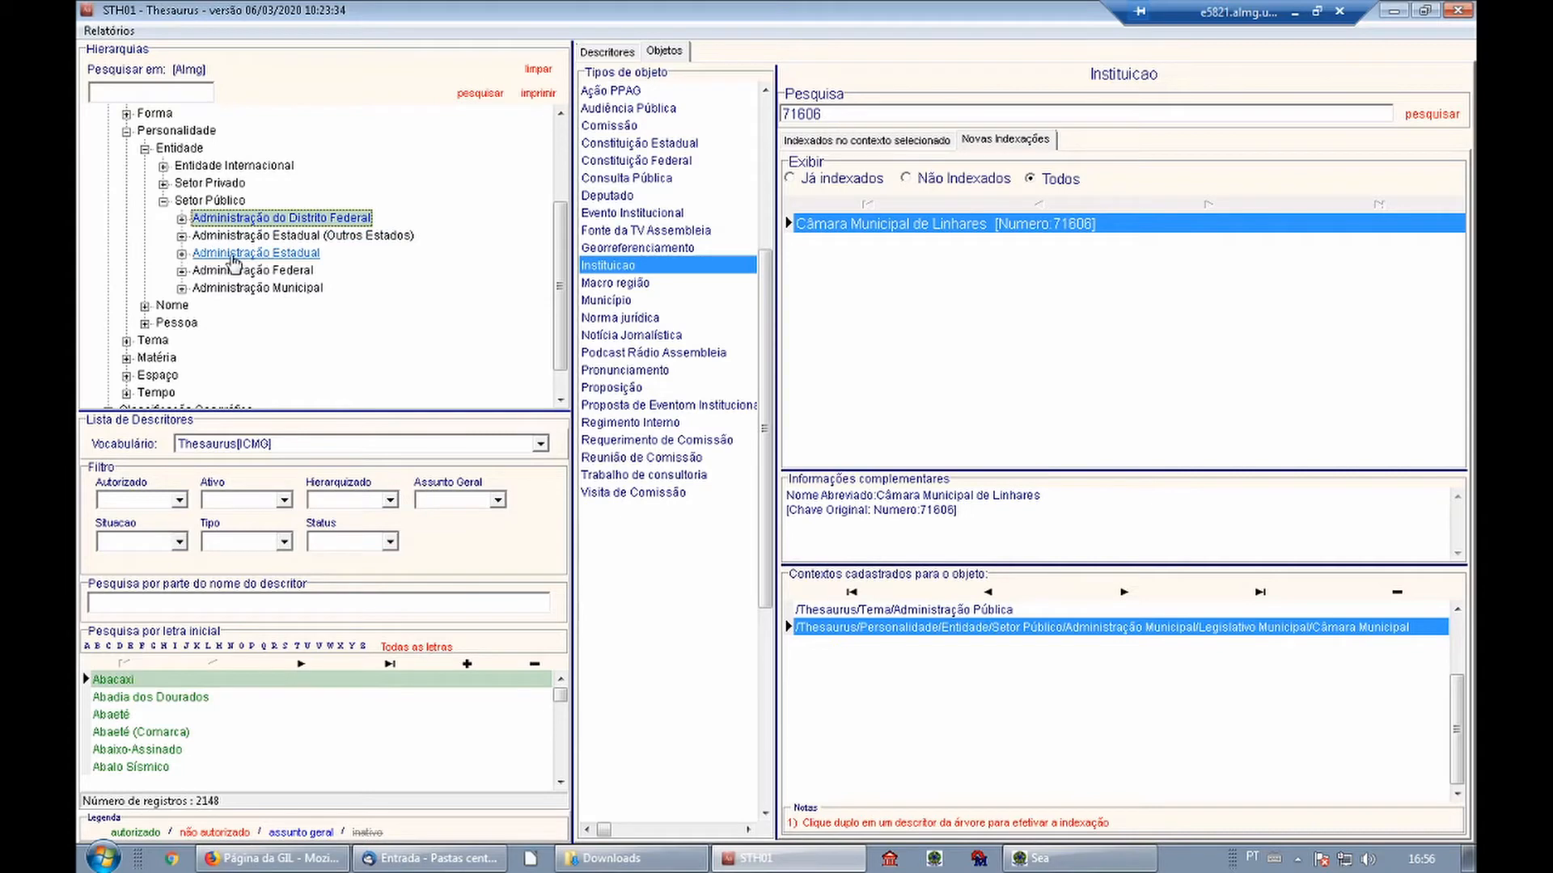
Examine the subdivisions of Administração Estadual and of Administração Estadual (Outros Estados) under Setor Público, collapsing each branch when done.
left_click(182, 254)
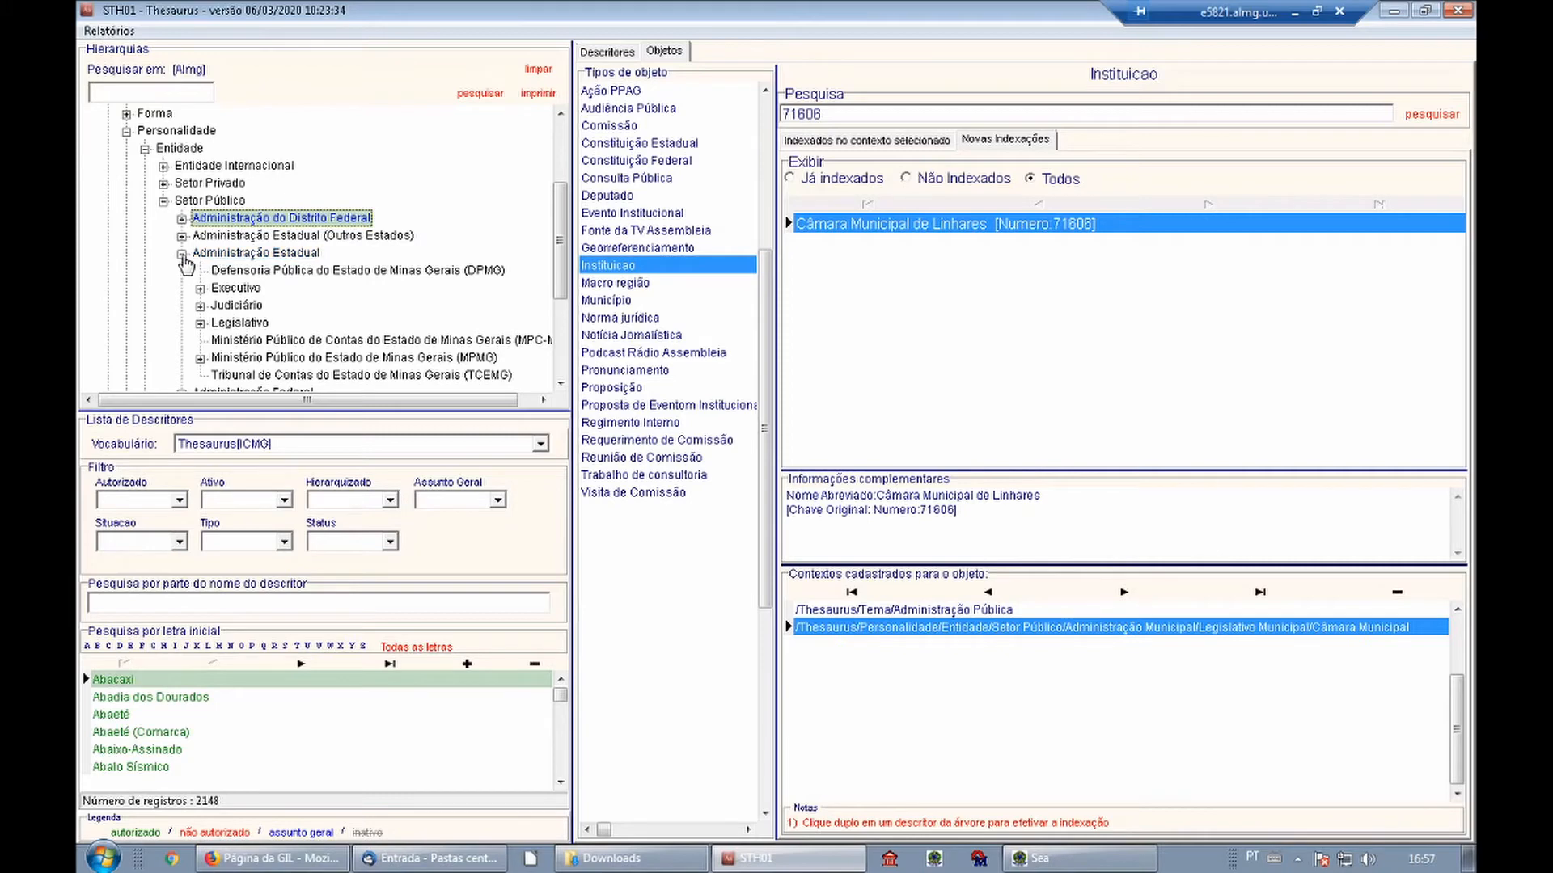
left_click(183, 255)
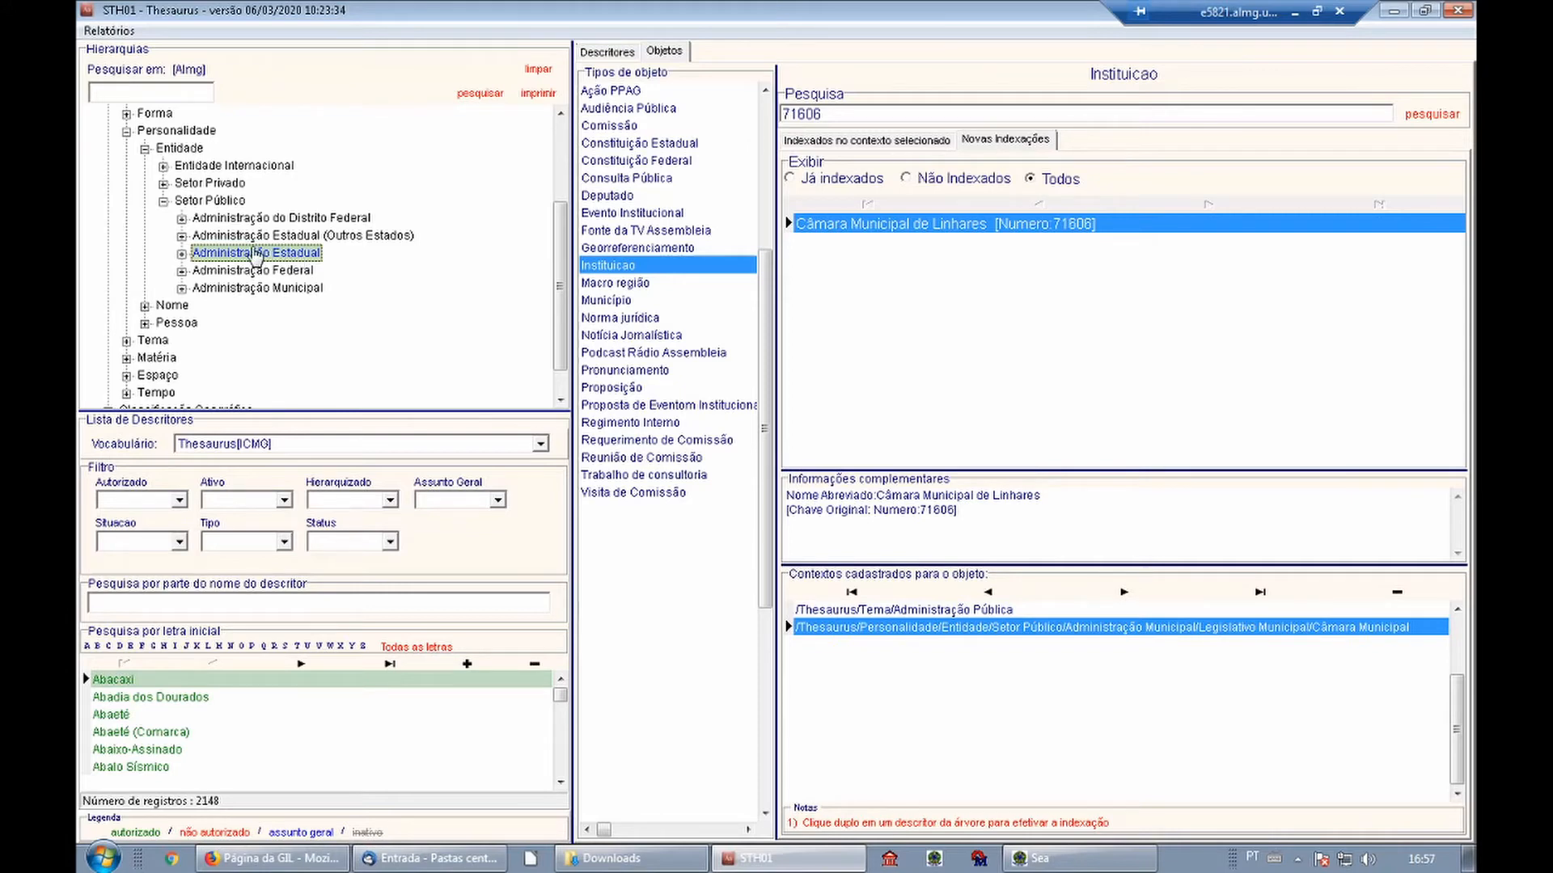
left_click(181, 235)
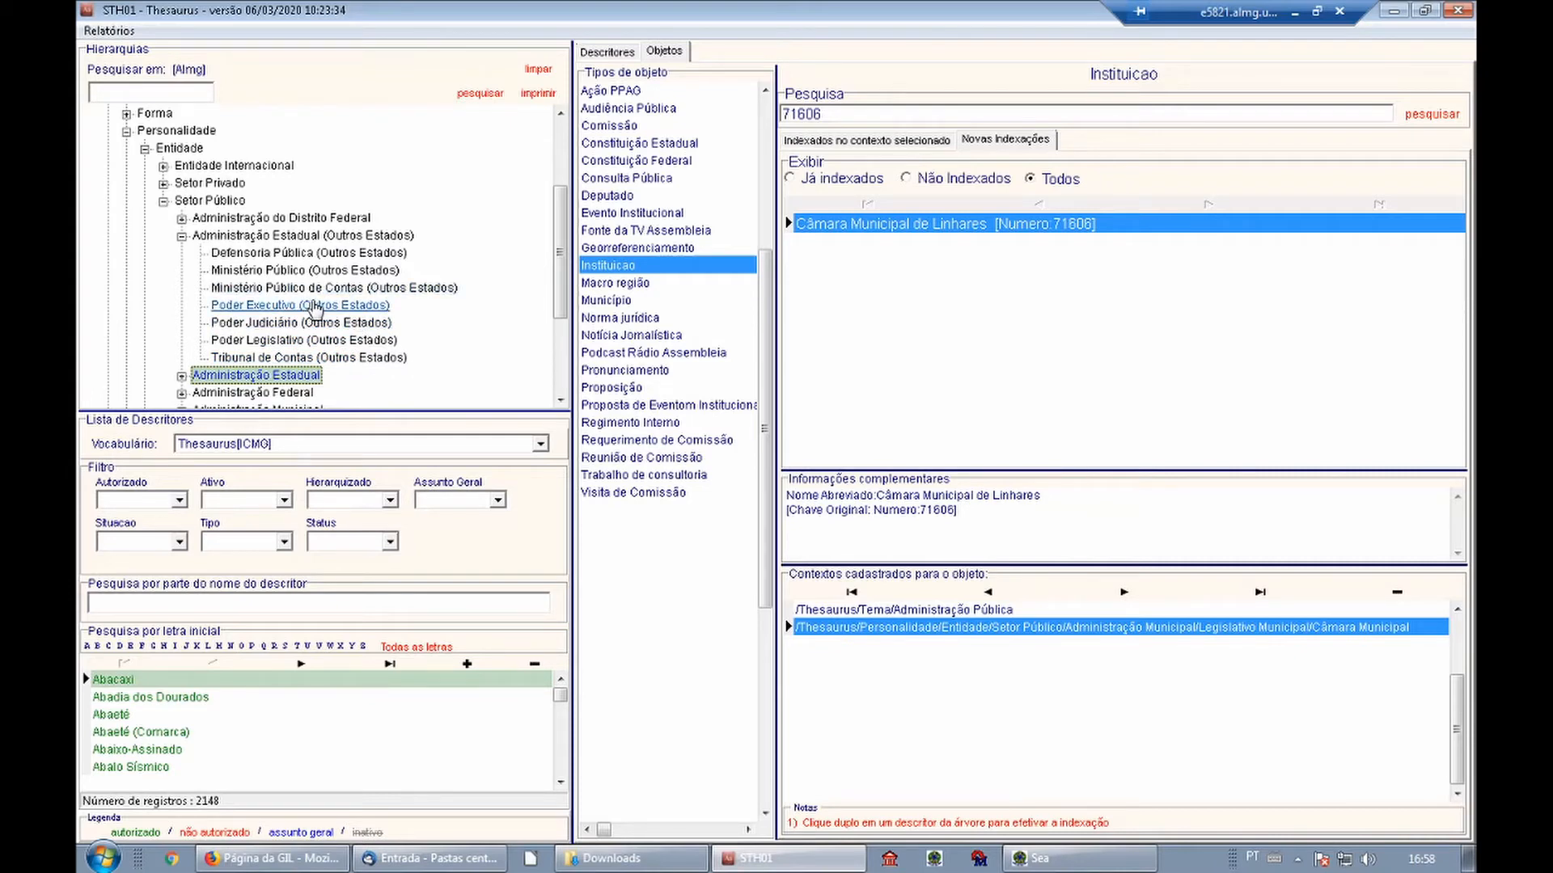
left_click(182, 236)
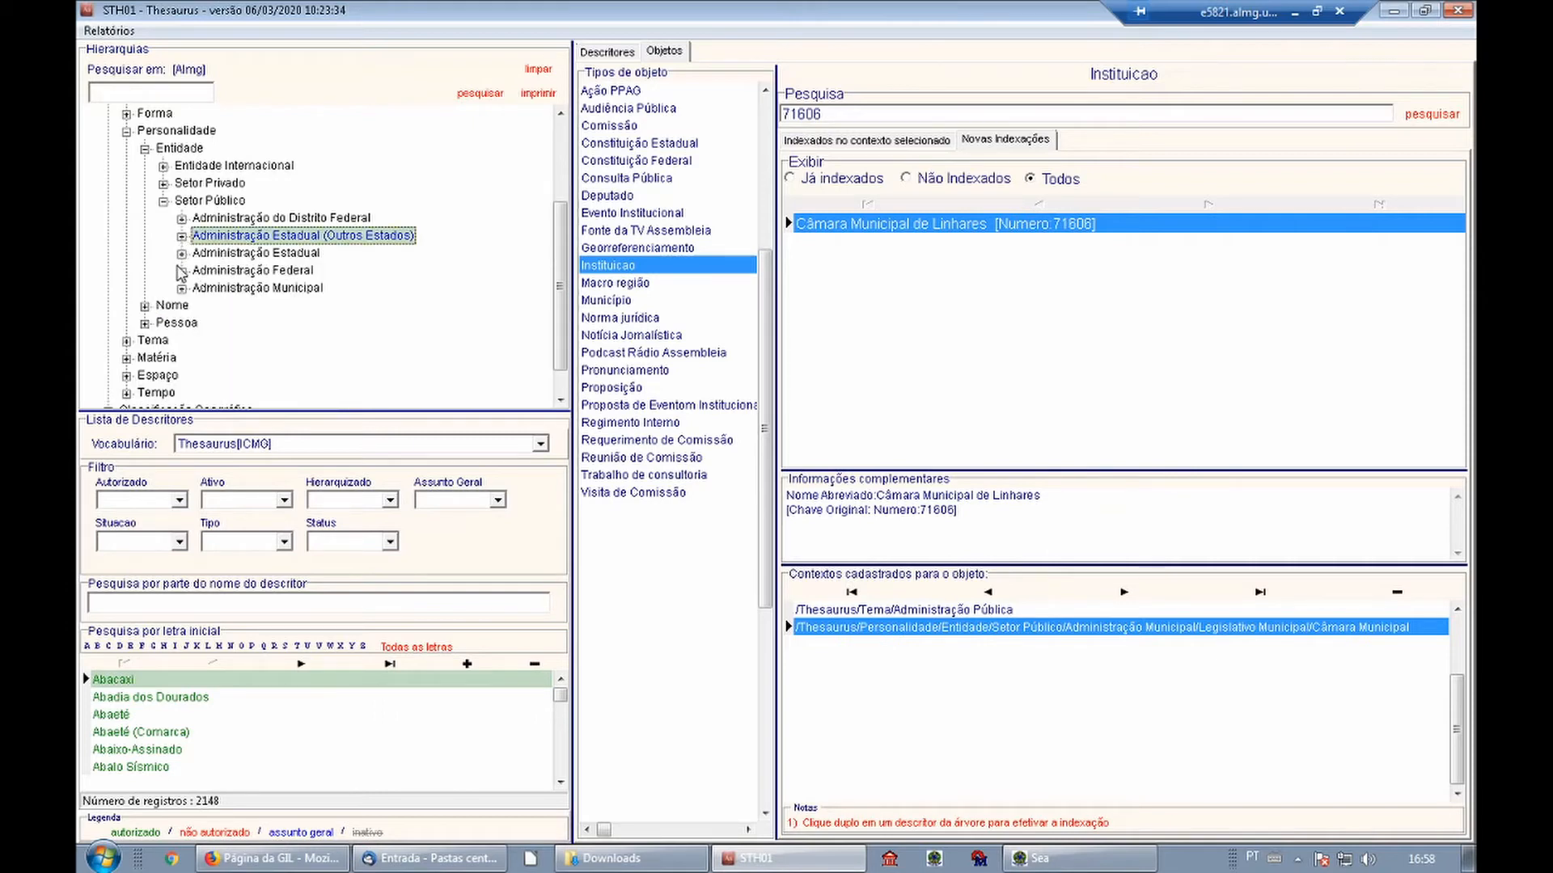
Examine the Administração Federal branch through Executivo Federal to Administração Indireta Federal, collapse it and return to the Entidade level.
left_click(182, 272)
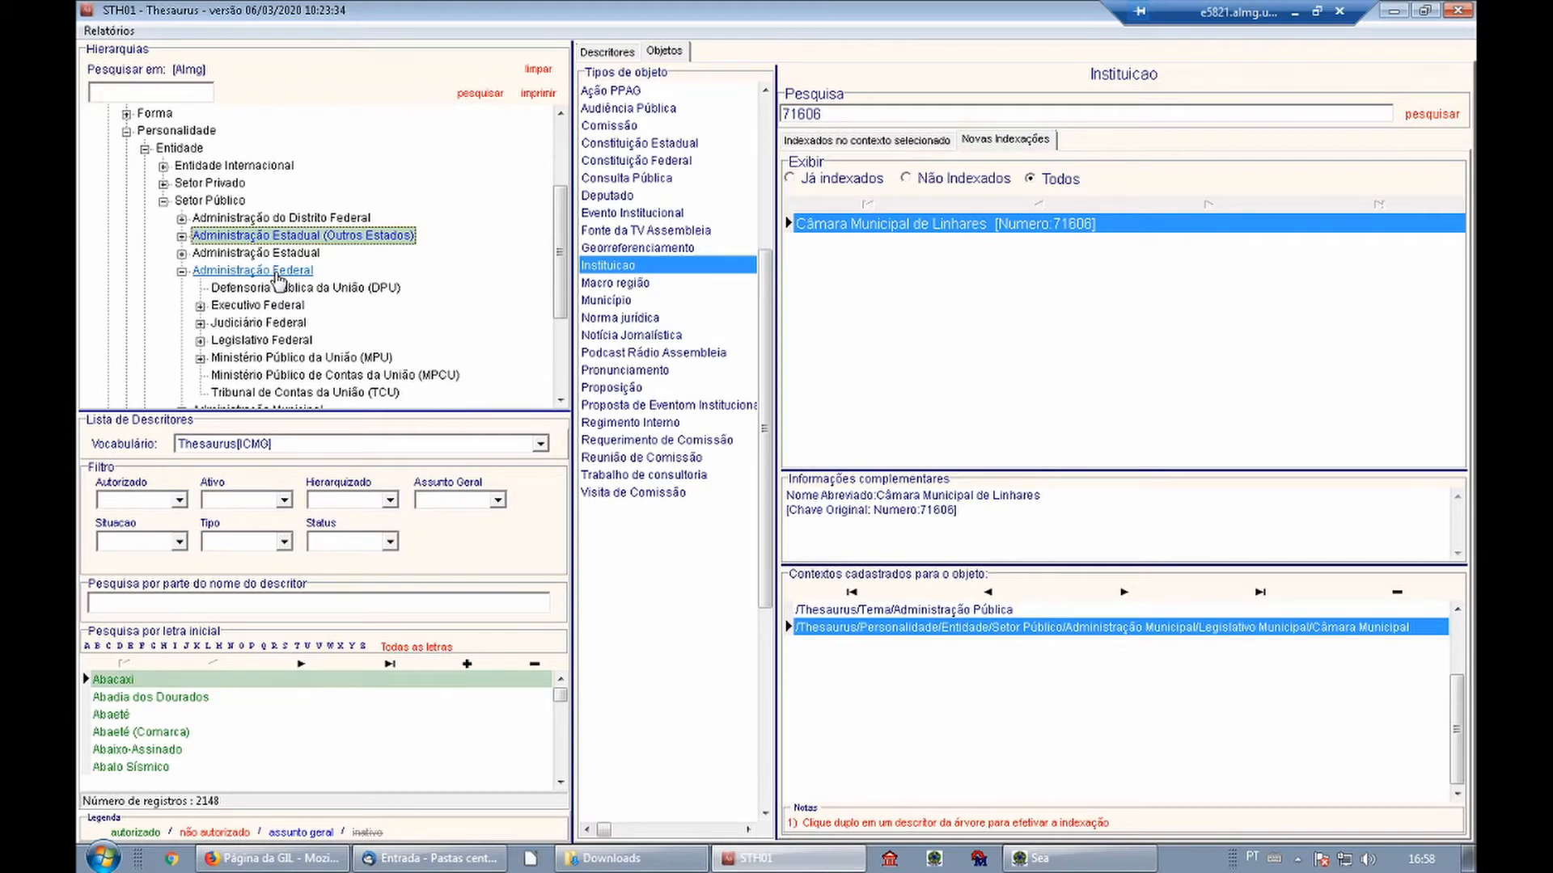
scroll(329, 258, "down", 1)
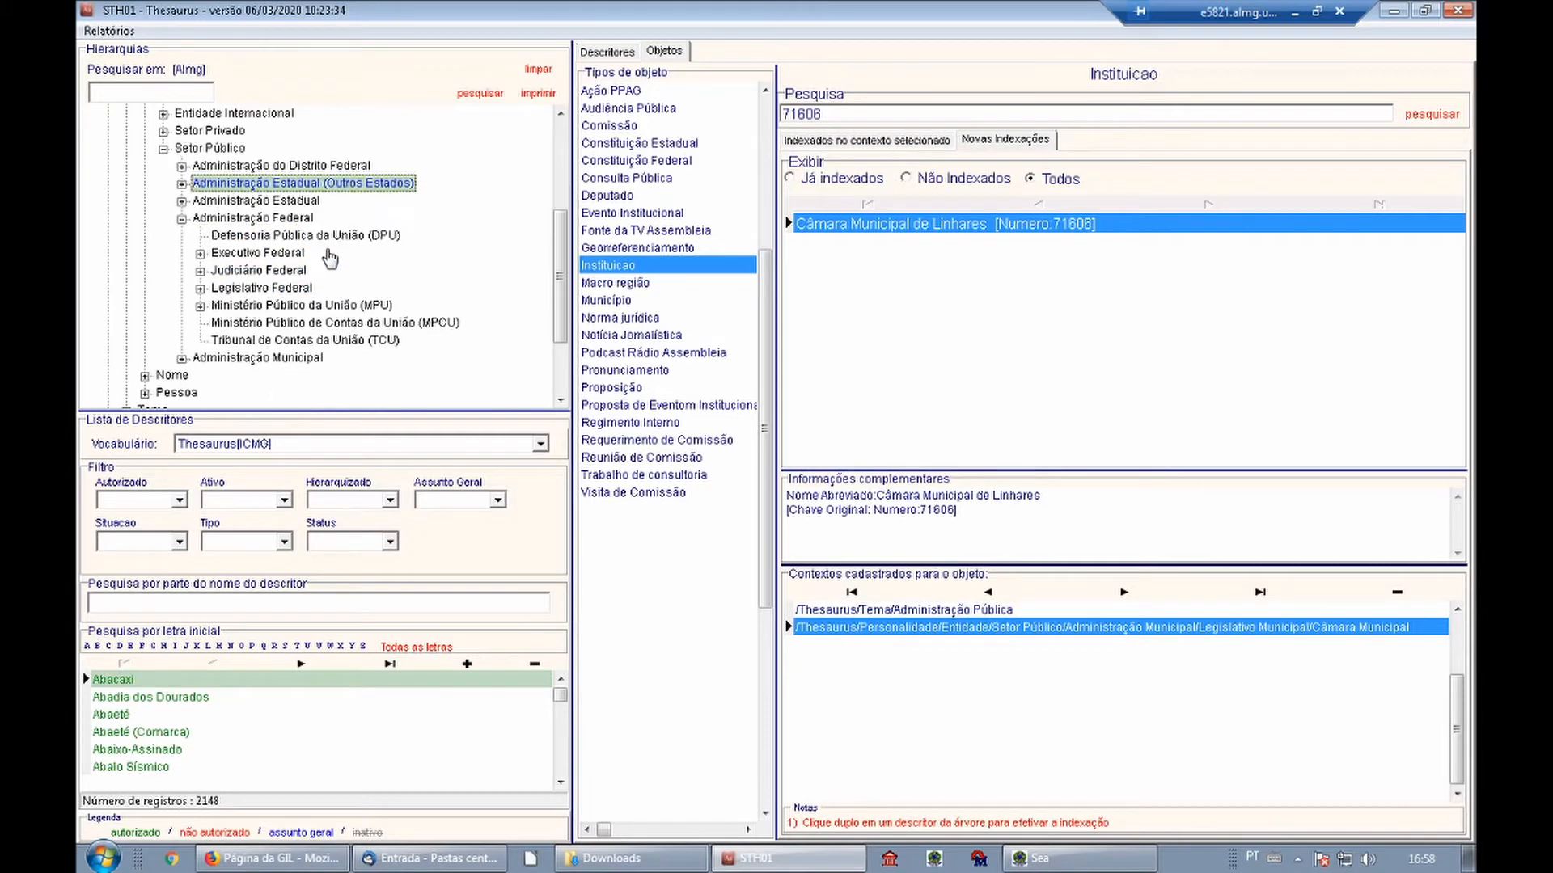
left_click(200, 253)
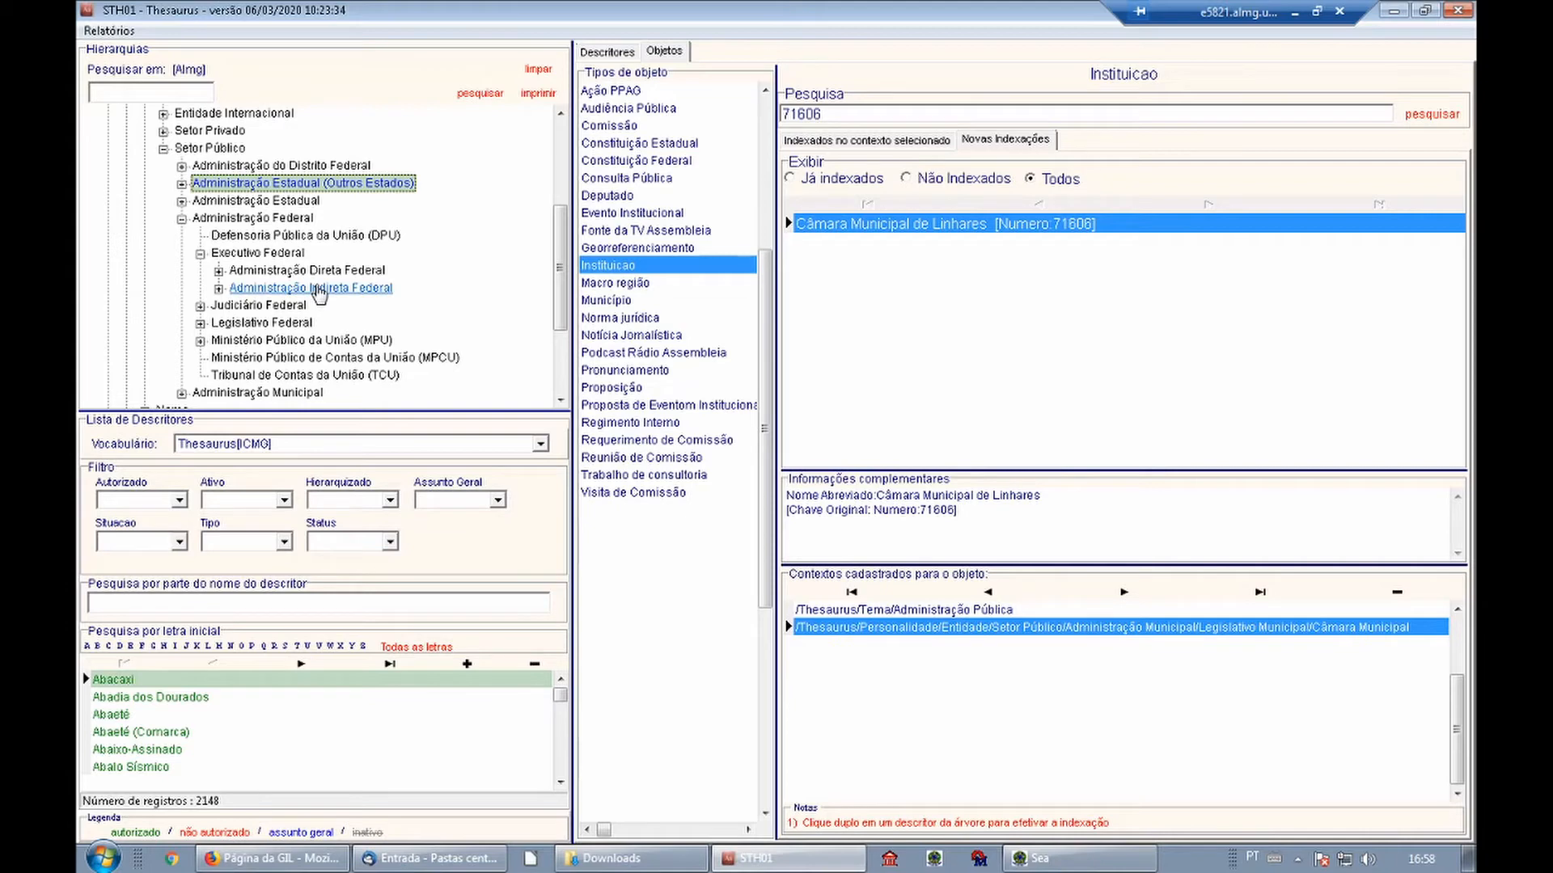
left_click(218, 290)
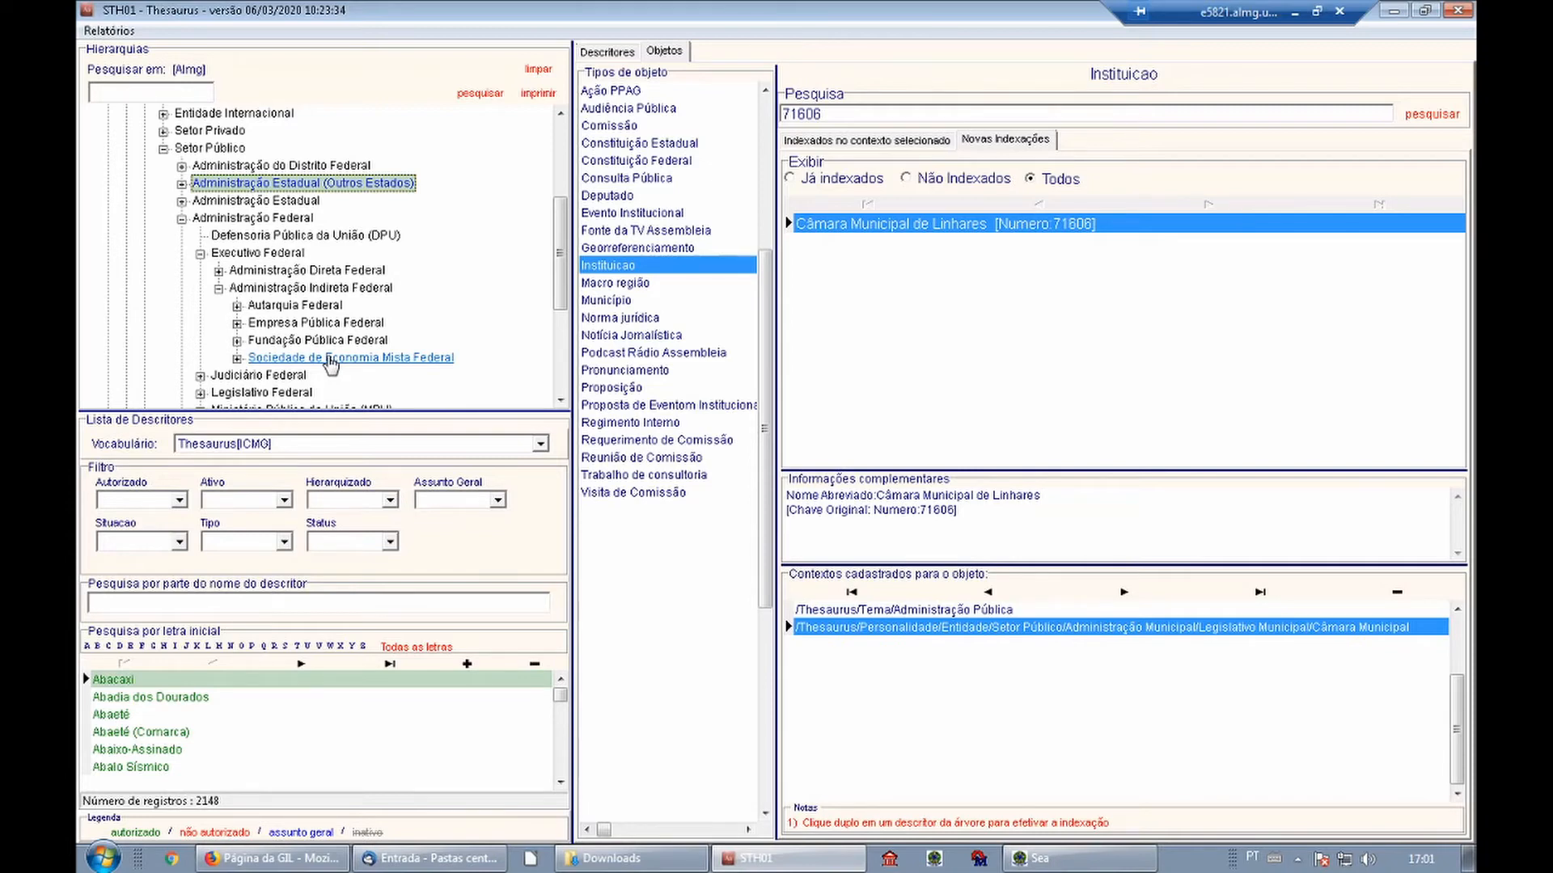
left_click(182, 218)
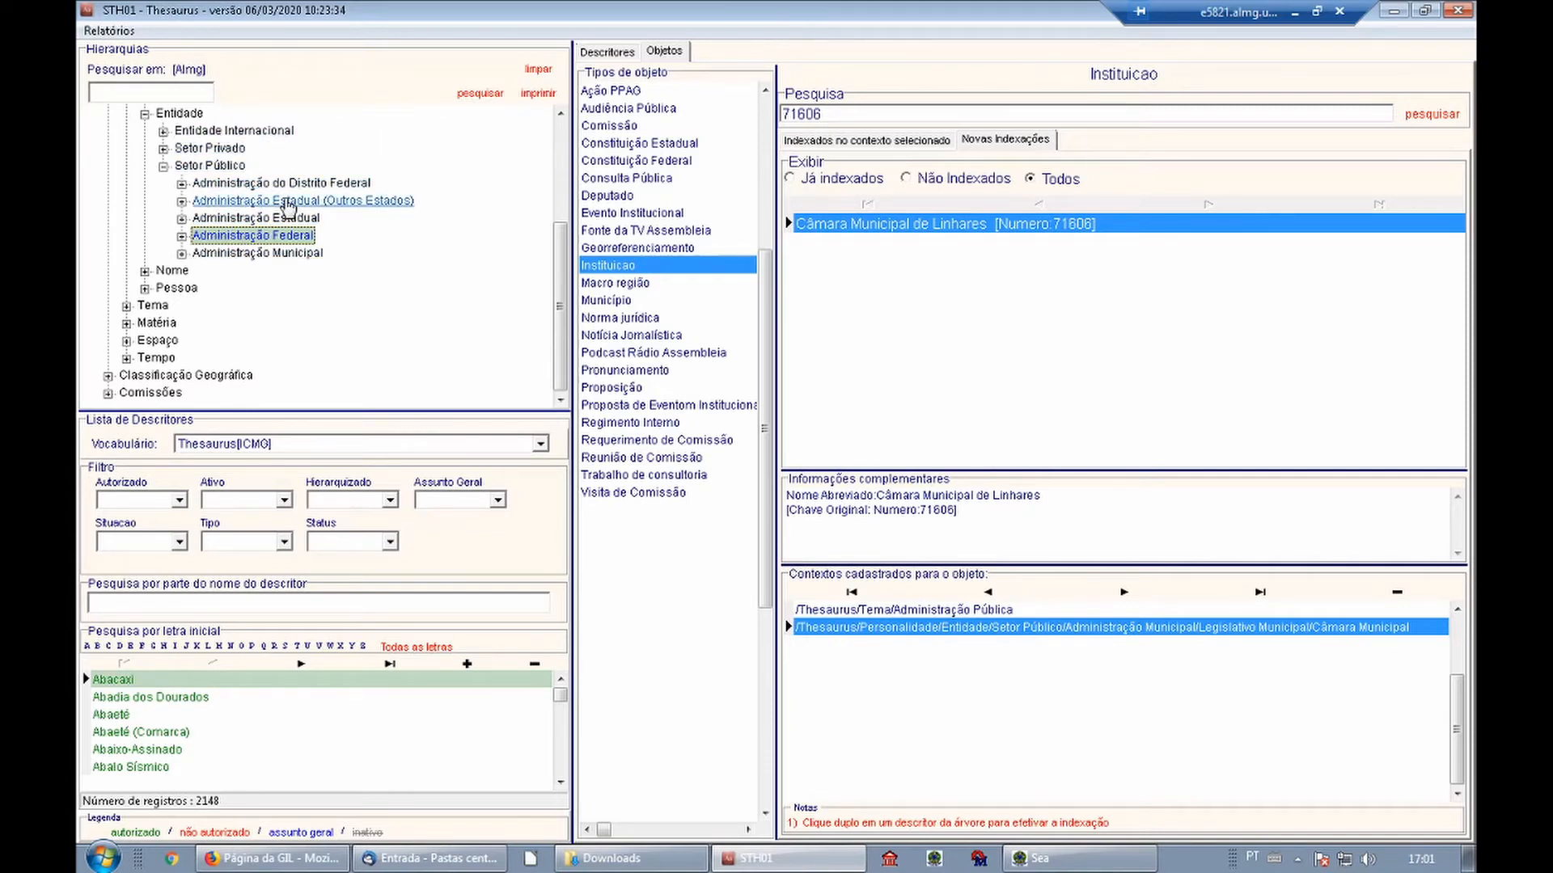
left_click(180, 114)
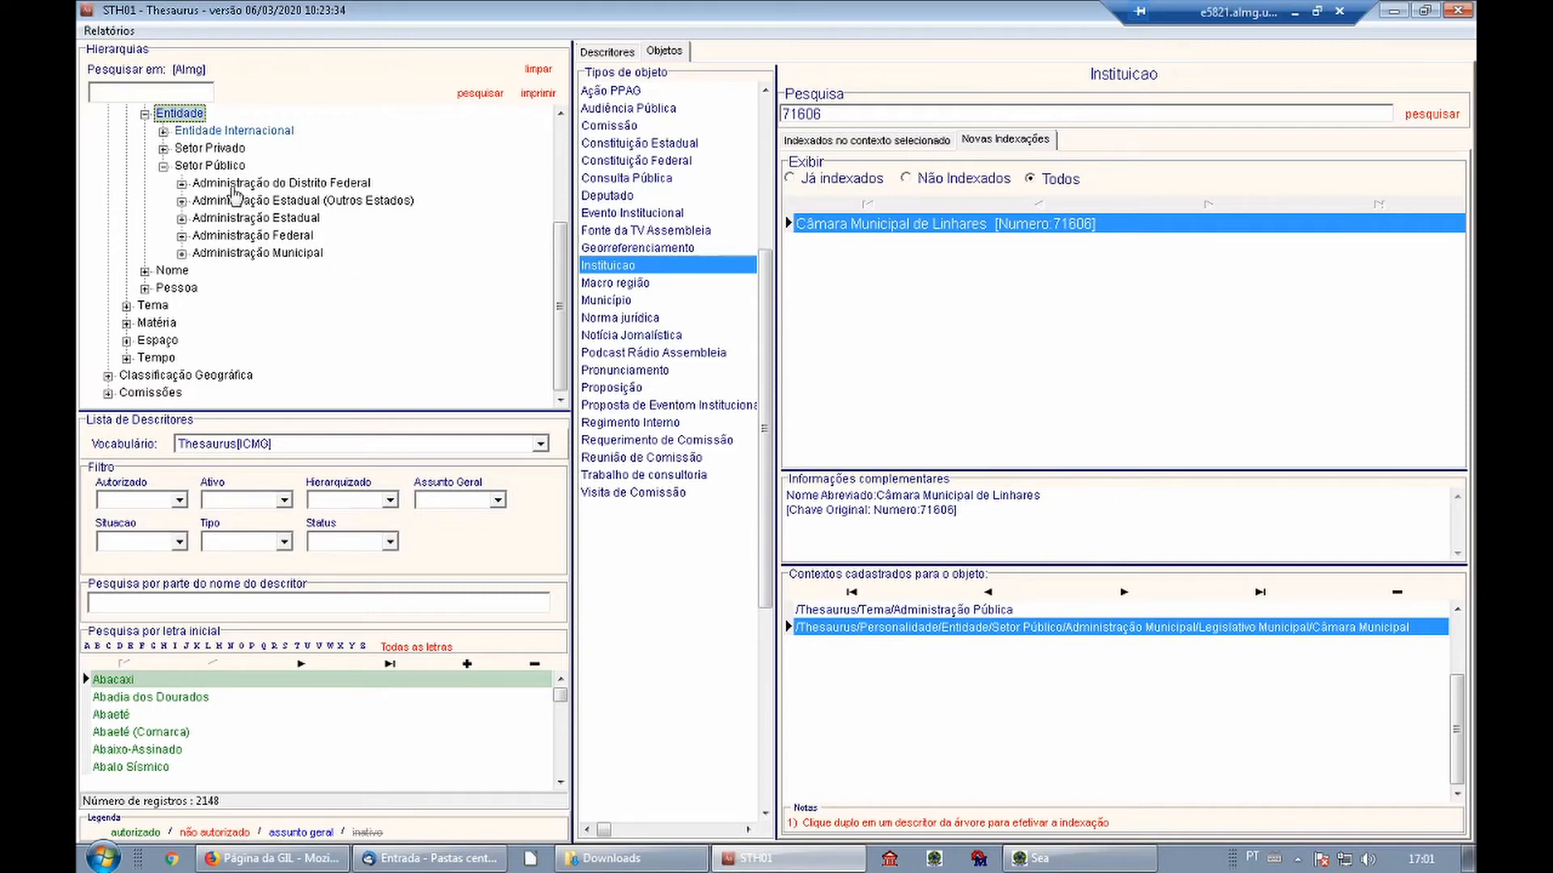
scroll(243, 226, "up", 2)
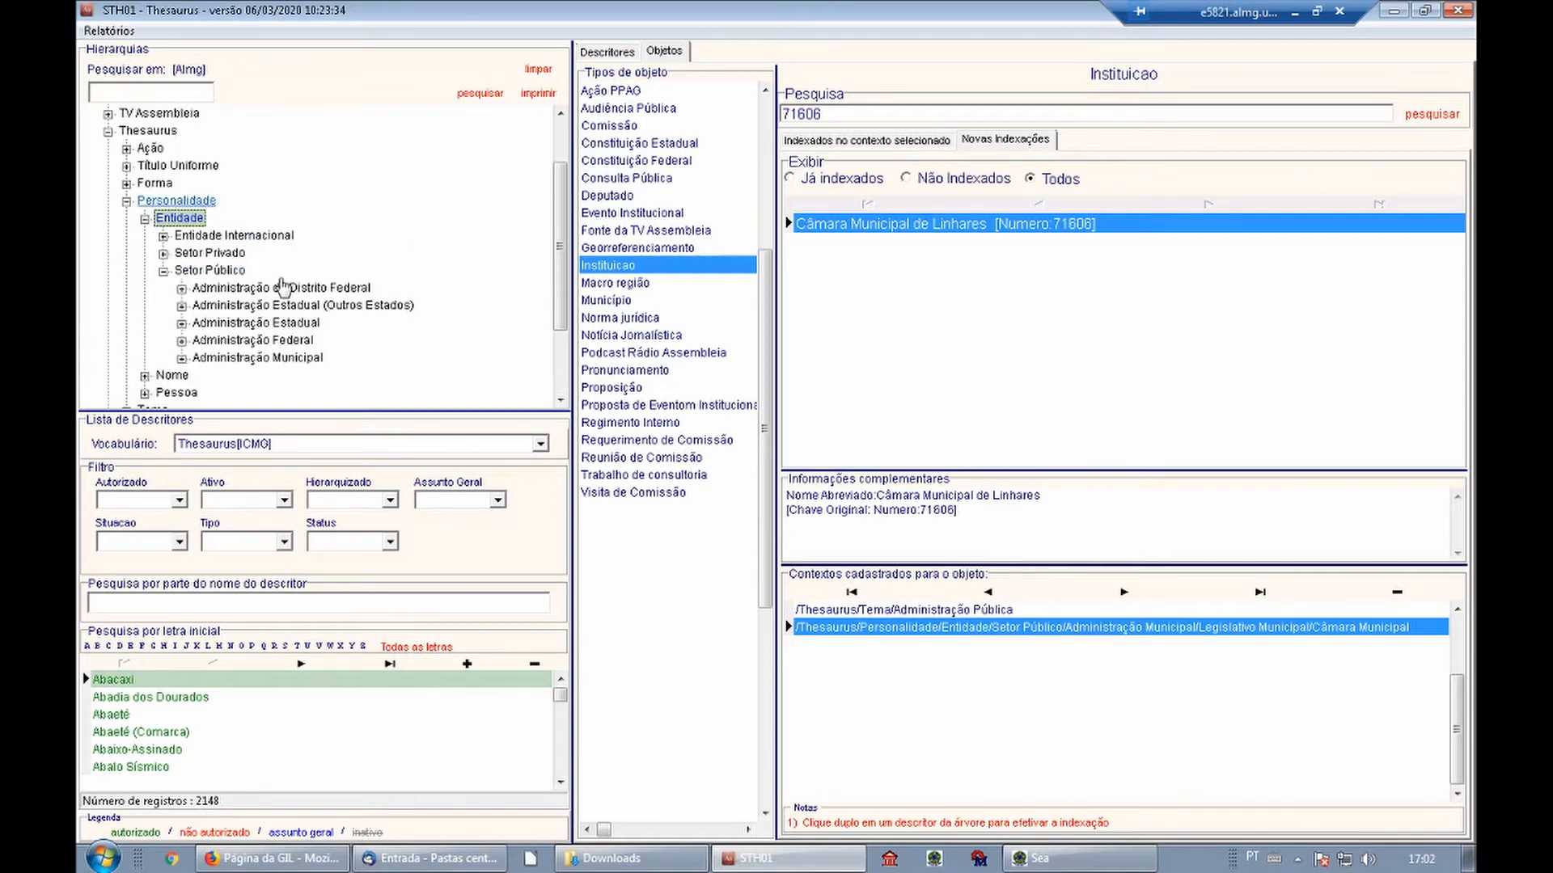
Switch from the remote desktop to the Manual de indexação-v.3-2019 in Firefox, showing it full screen with the document outline hidden.
left_click(1303, 12)
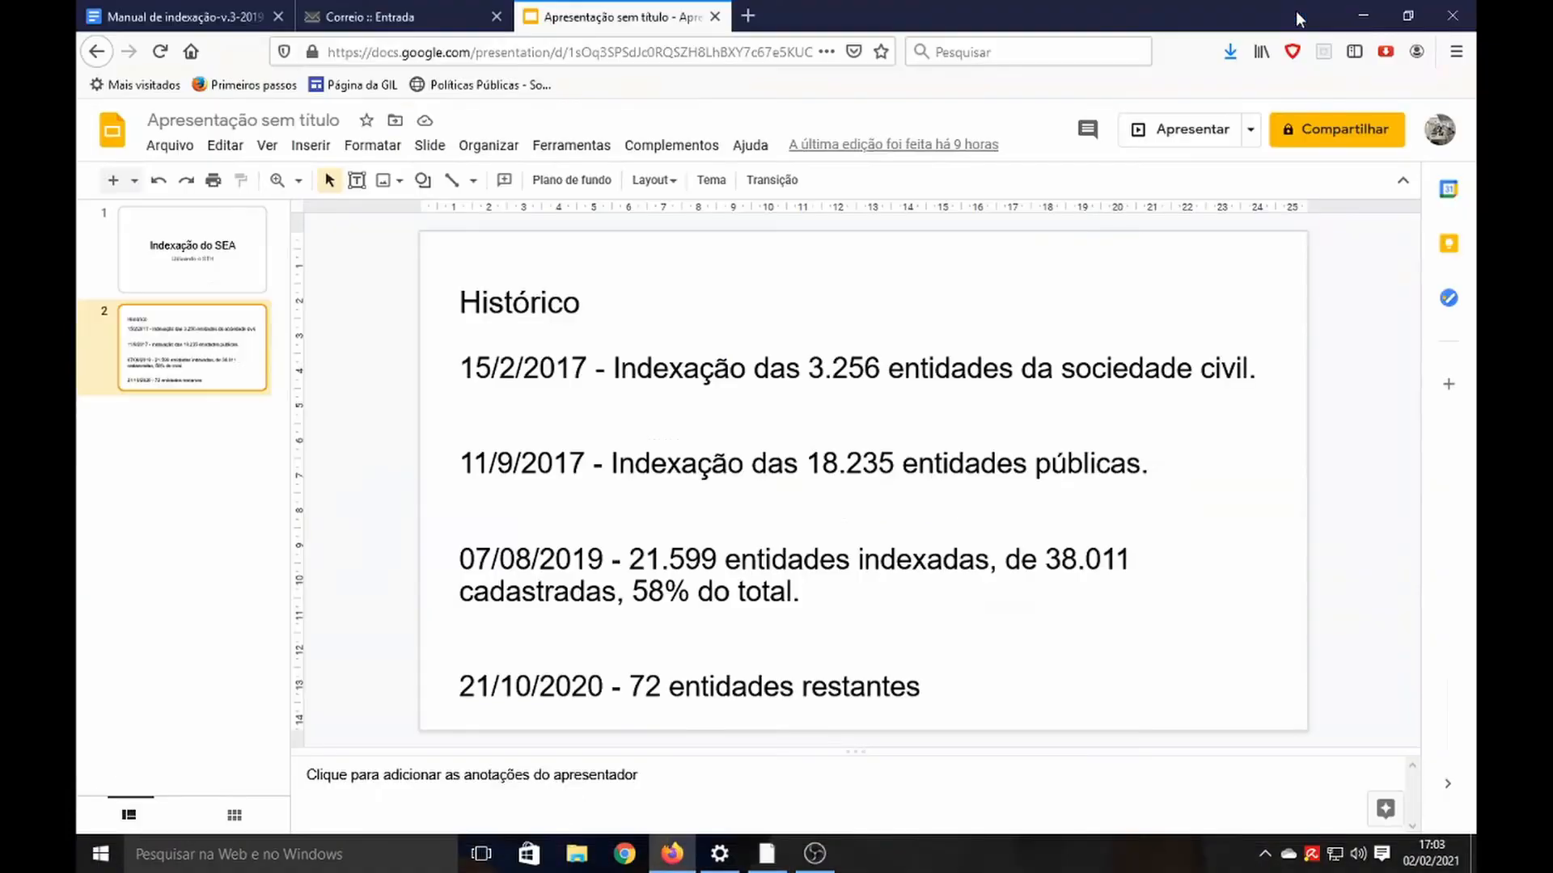
left_click(256, 24)
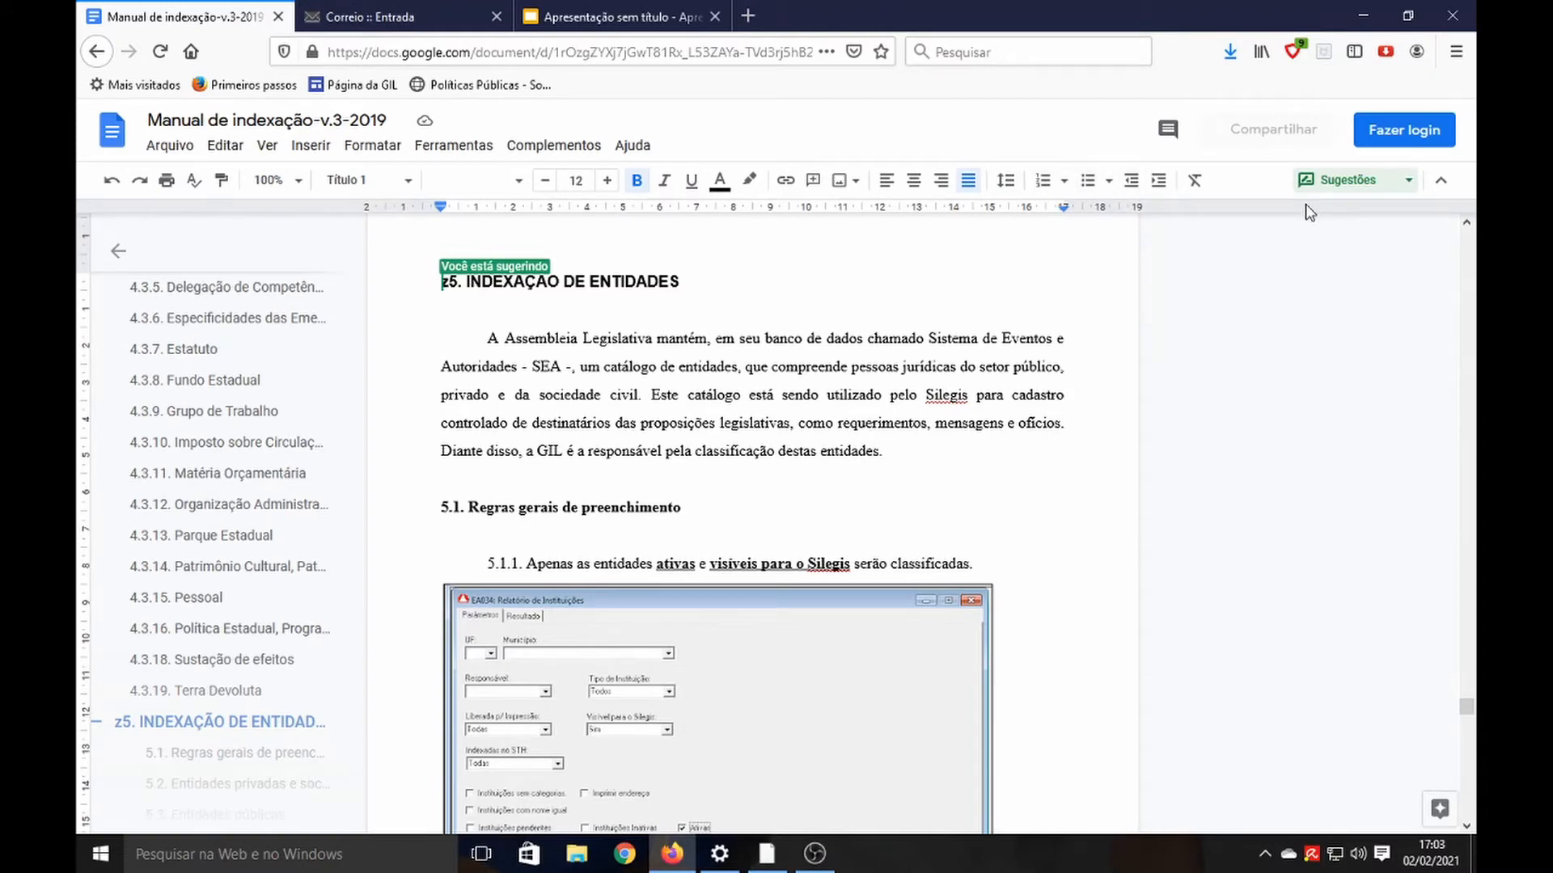
key("F11")
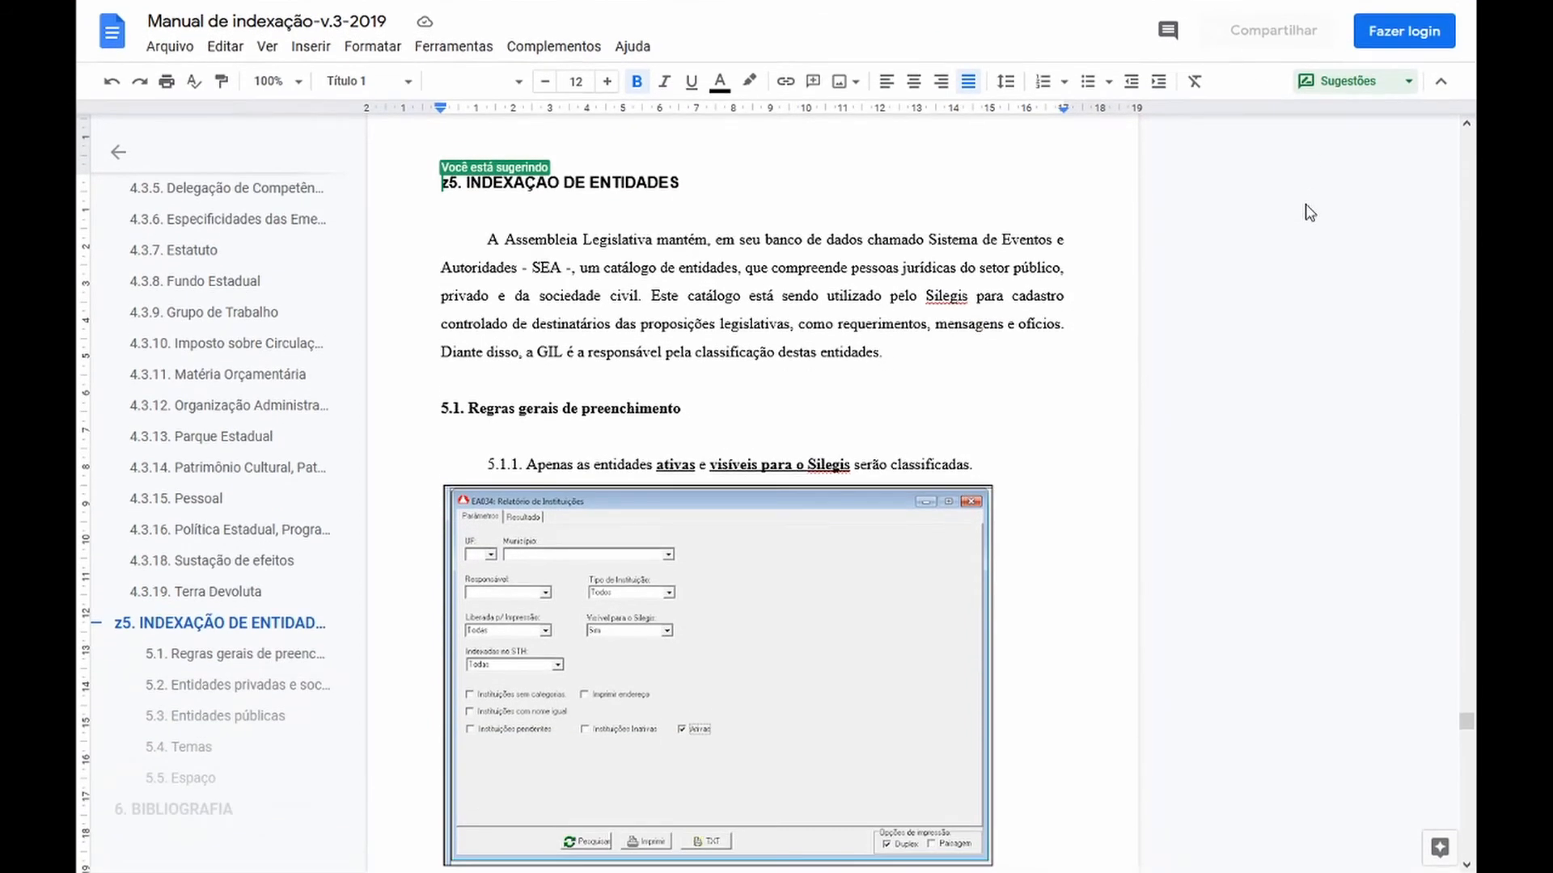
left_click(122, 158)
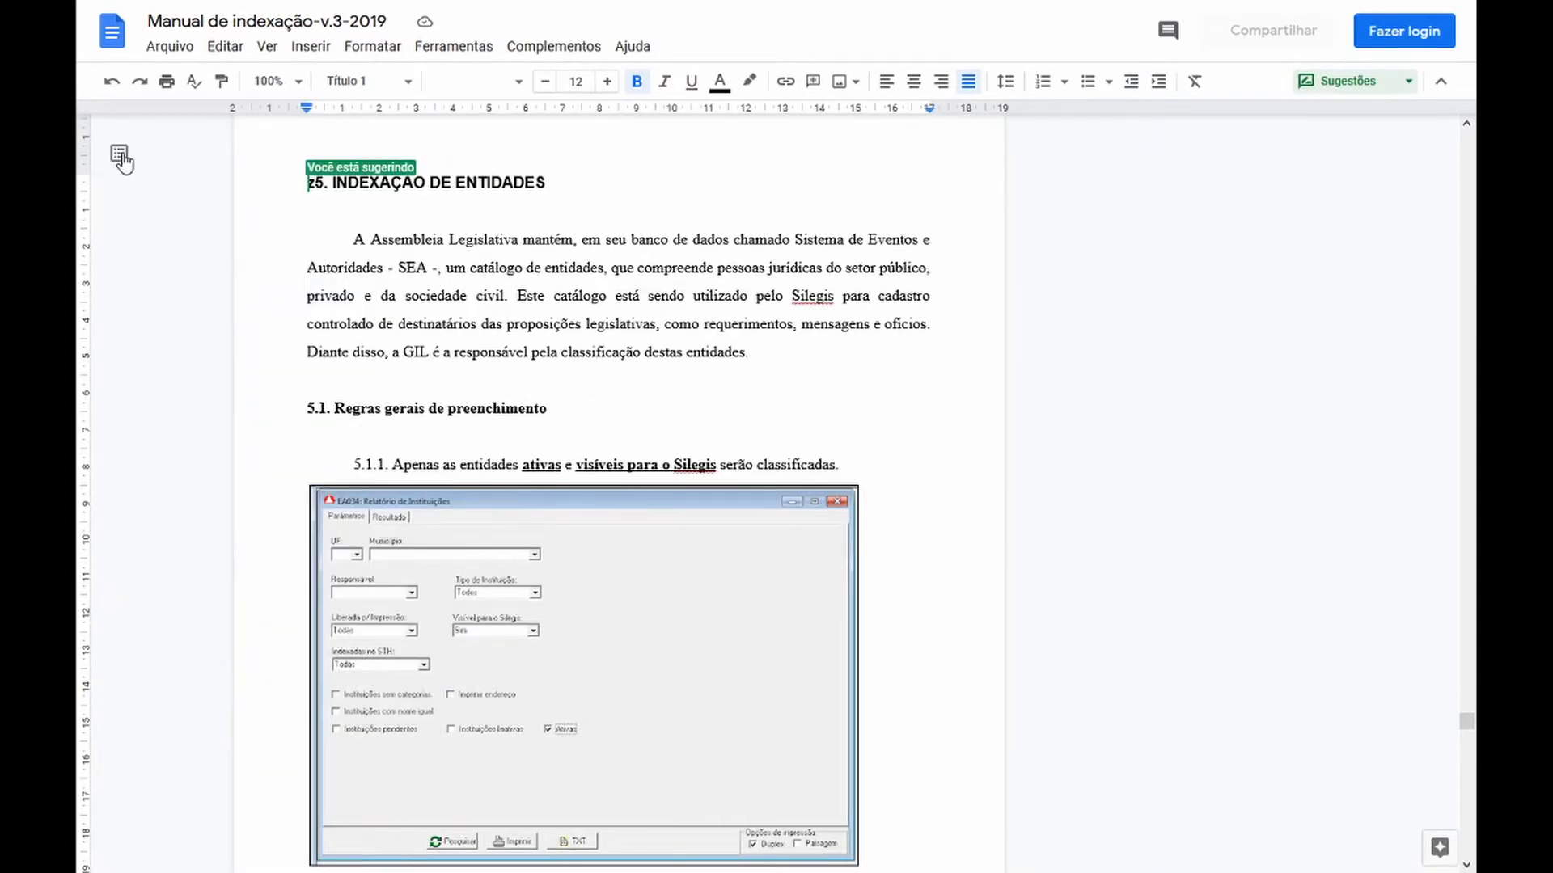
Set the manual's zoom to 200% and bring the full width of the text in section 5 into view.
left_click(268, 50)
left_click(293, 158)
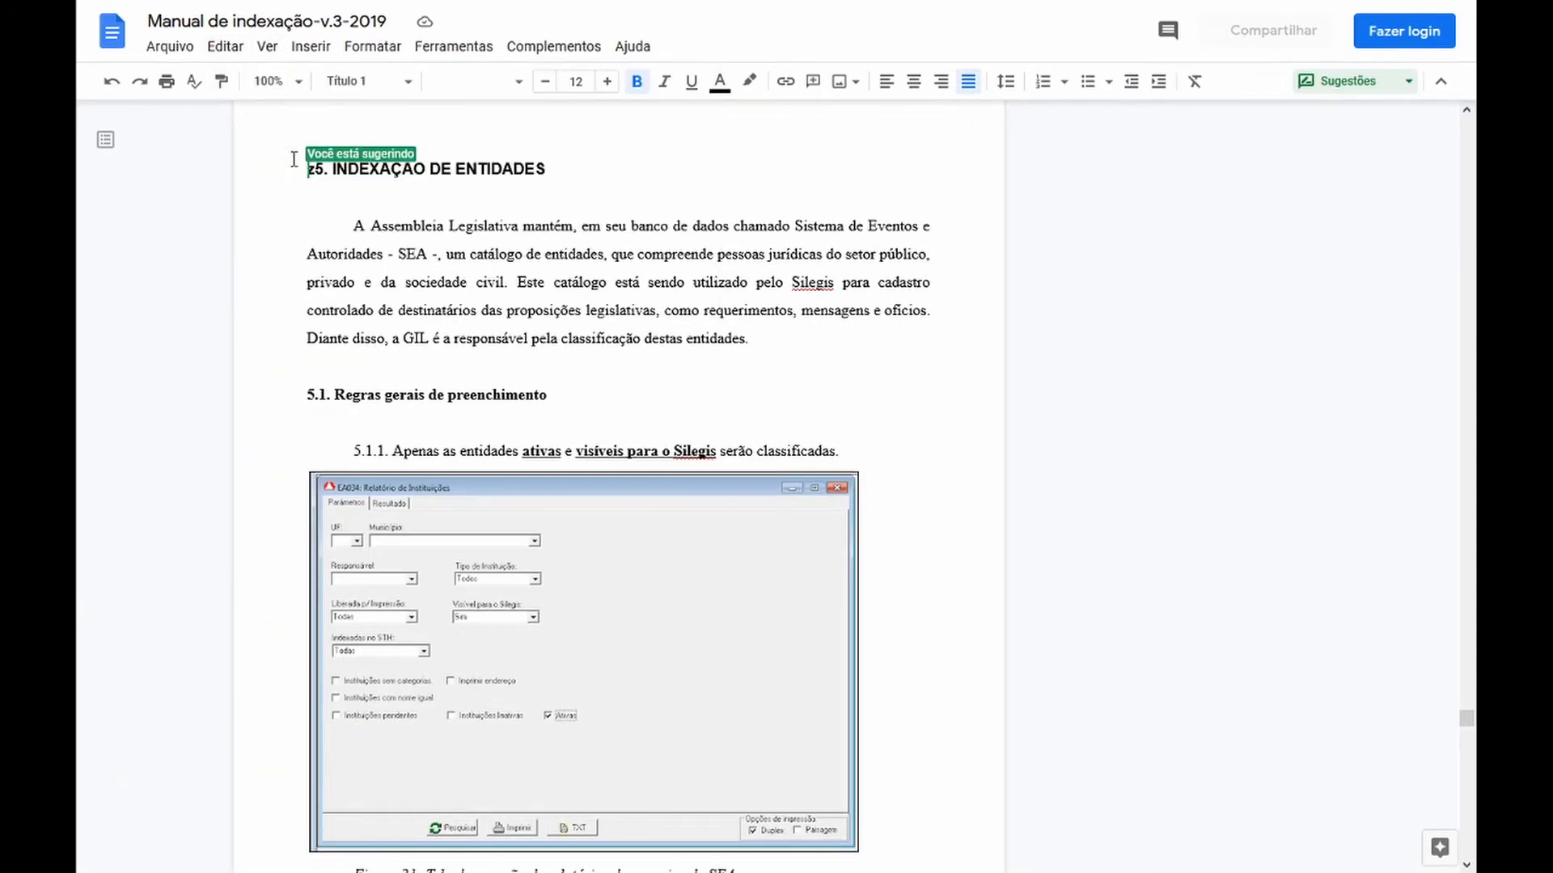
left_click(299, 81)
left_click(275, 319)
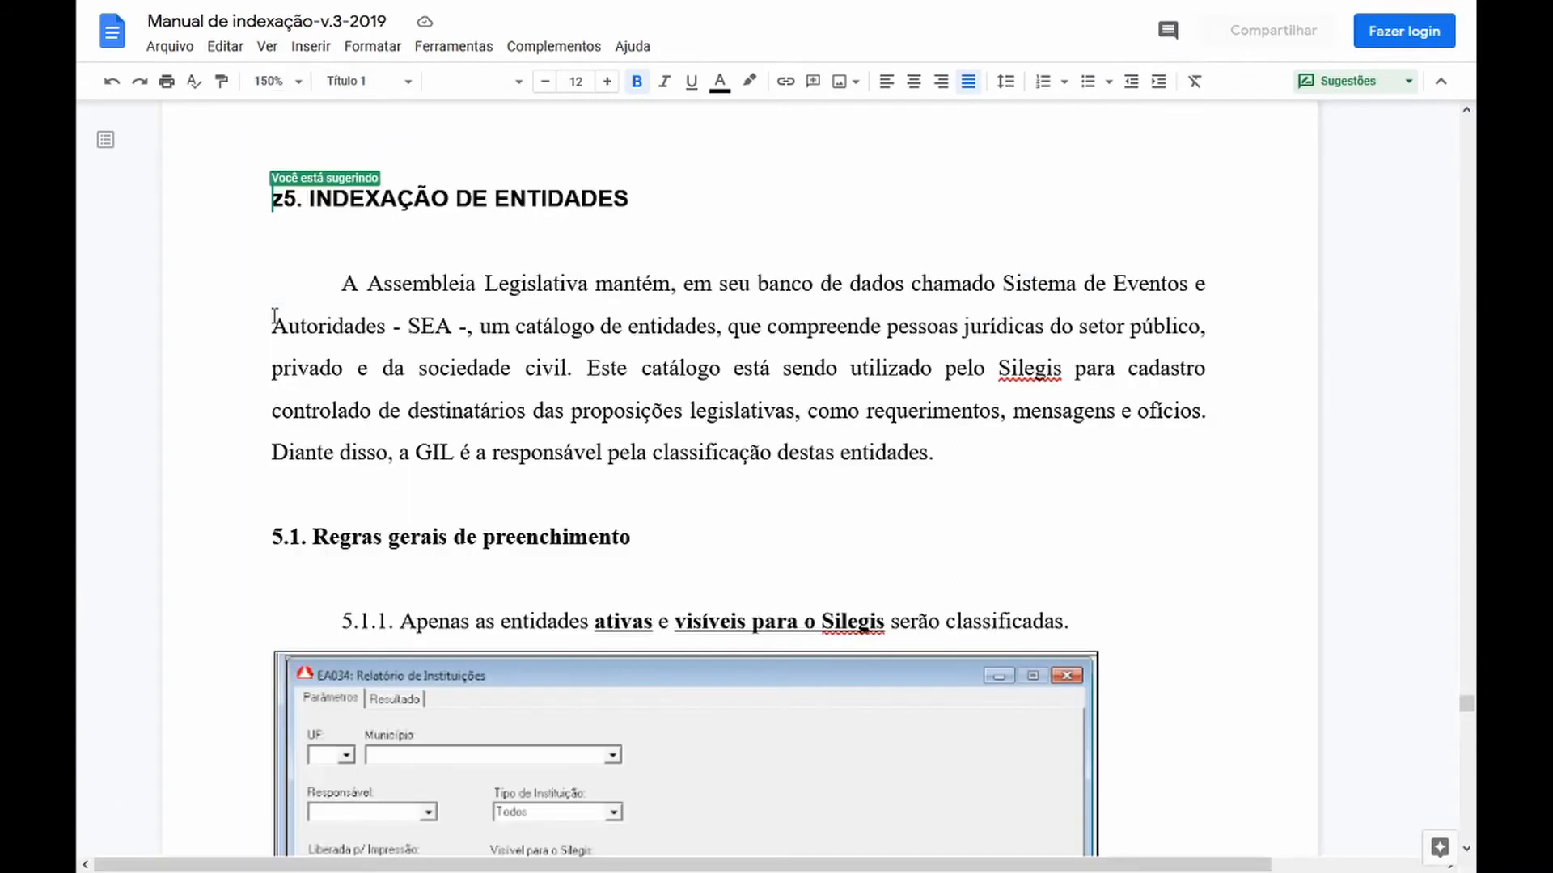
left_click(291, 81)
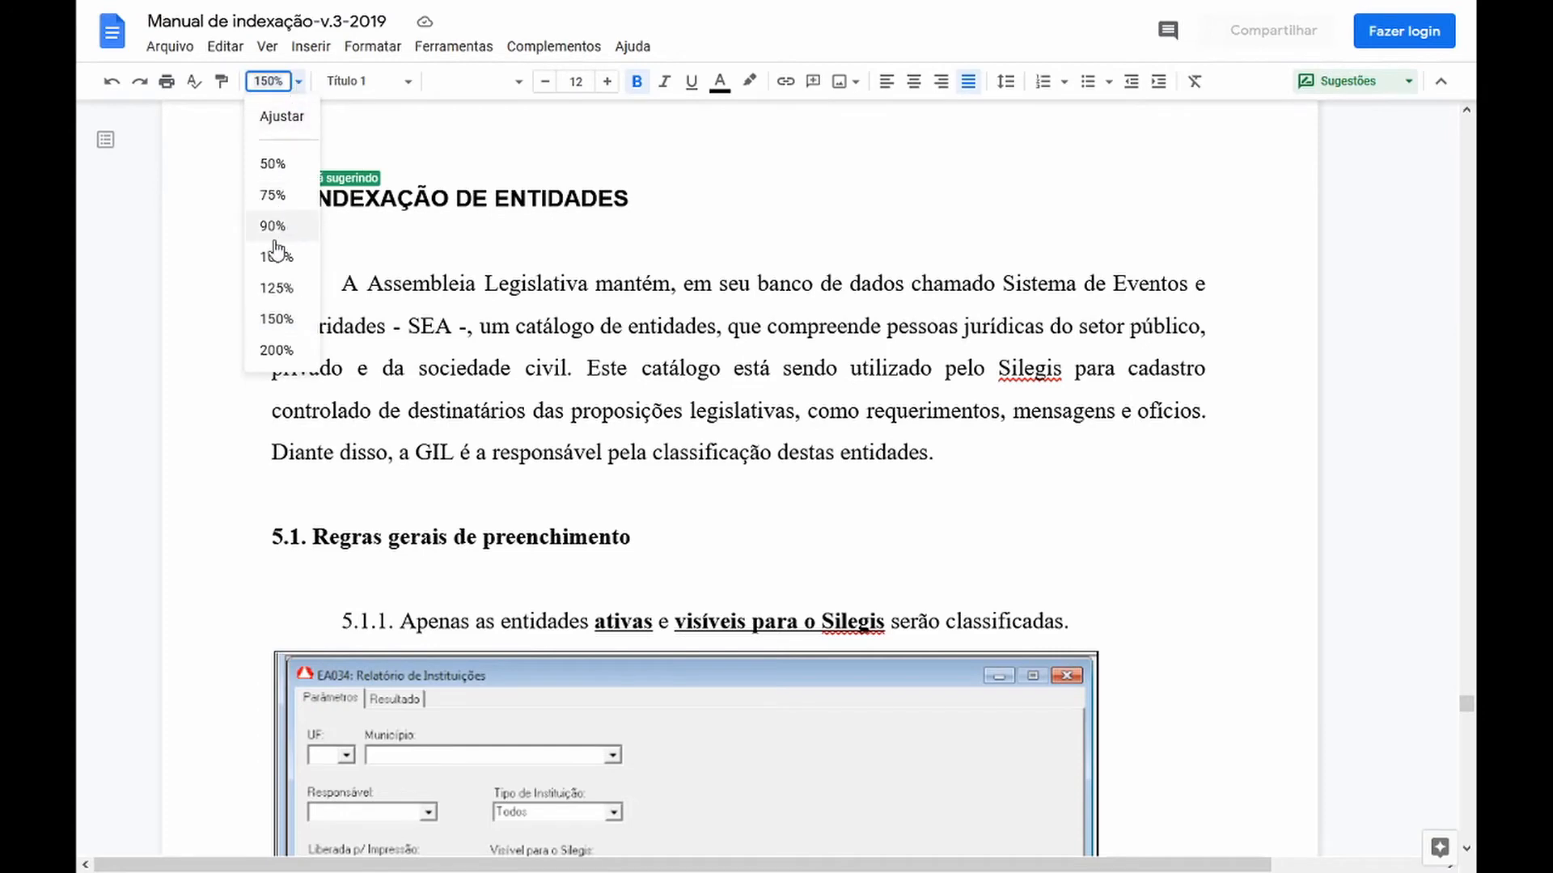
left_click(275, 349)
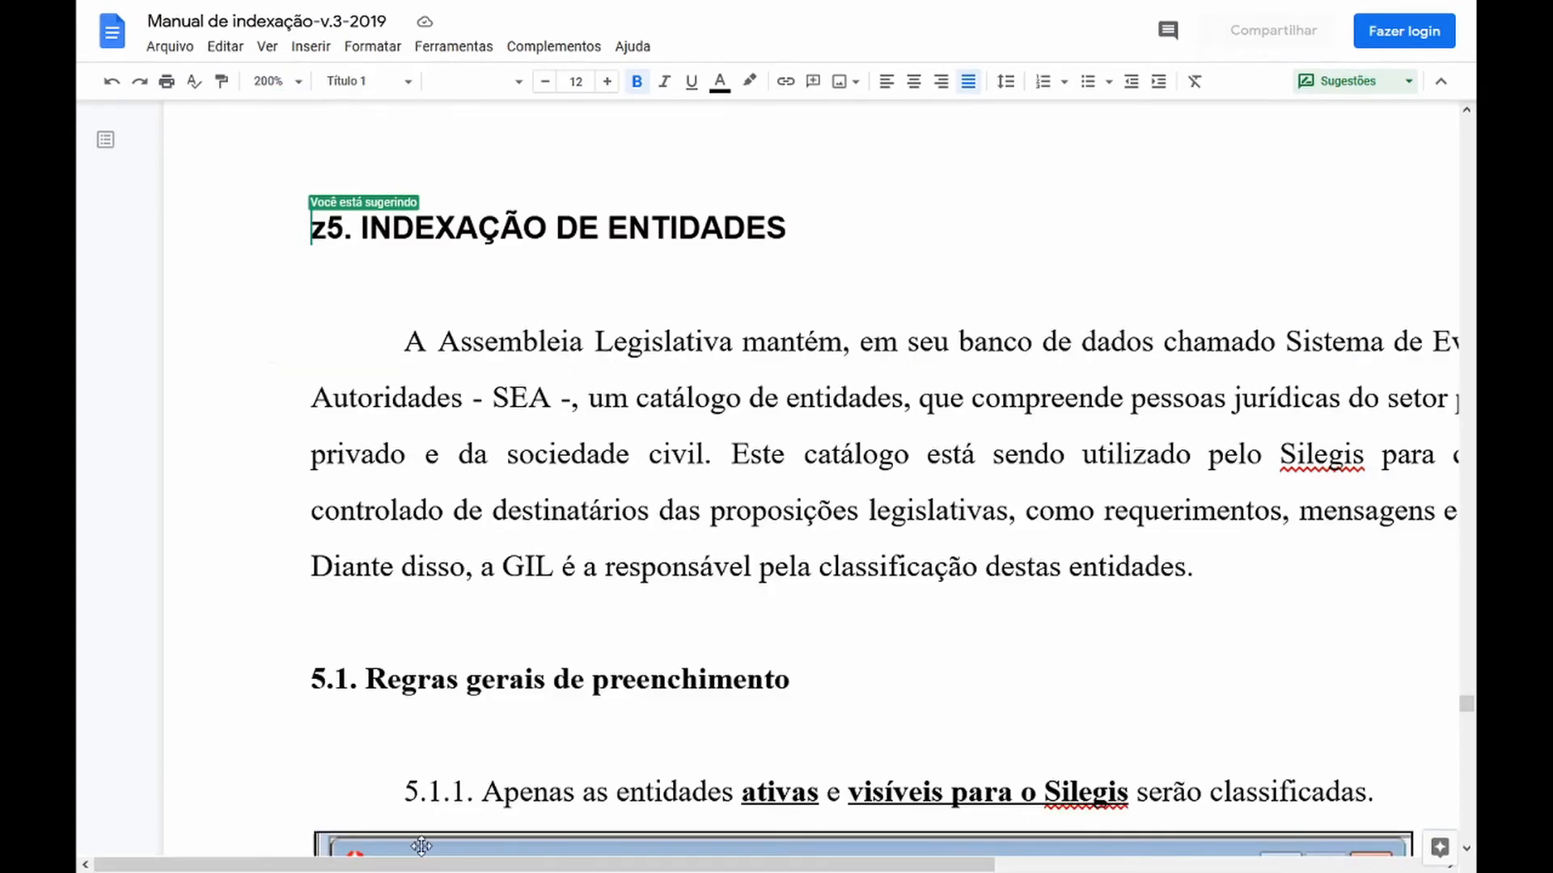
left_click_drag(495, 866, 634, 865)
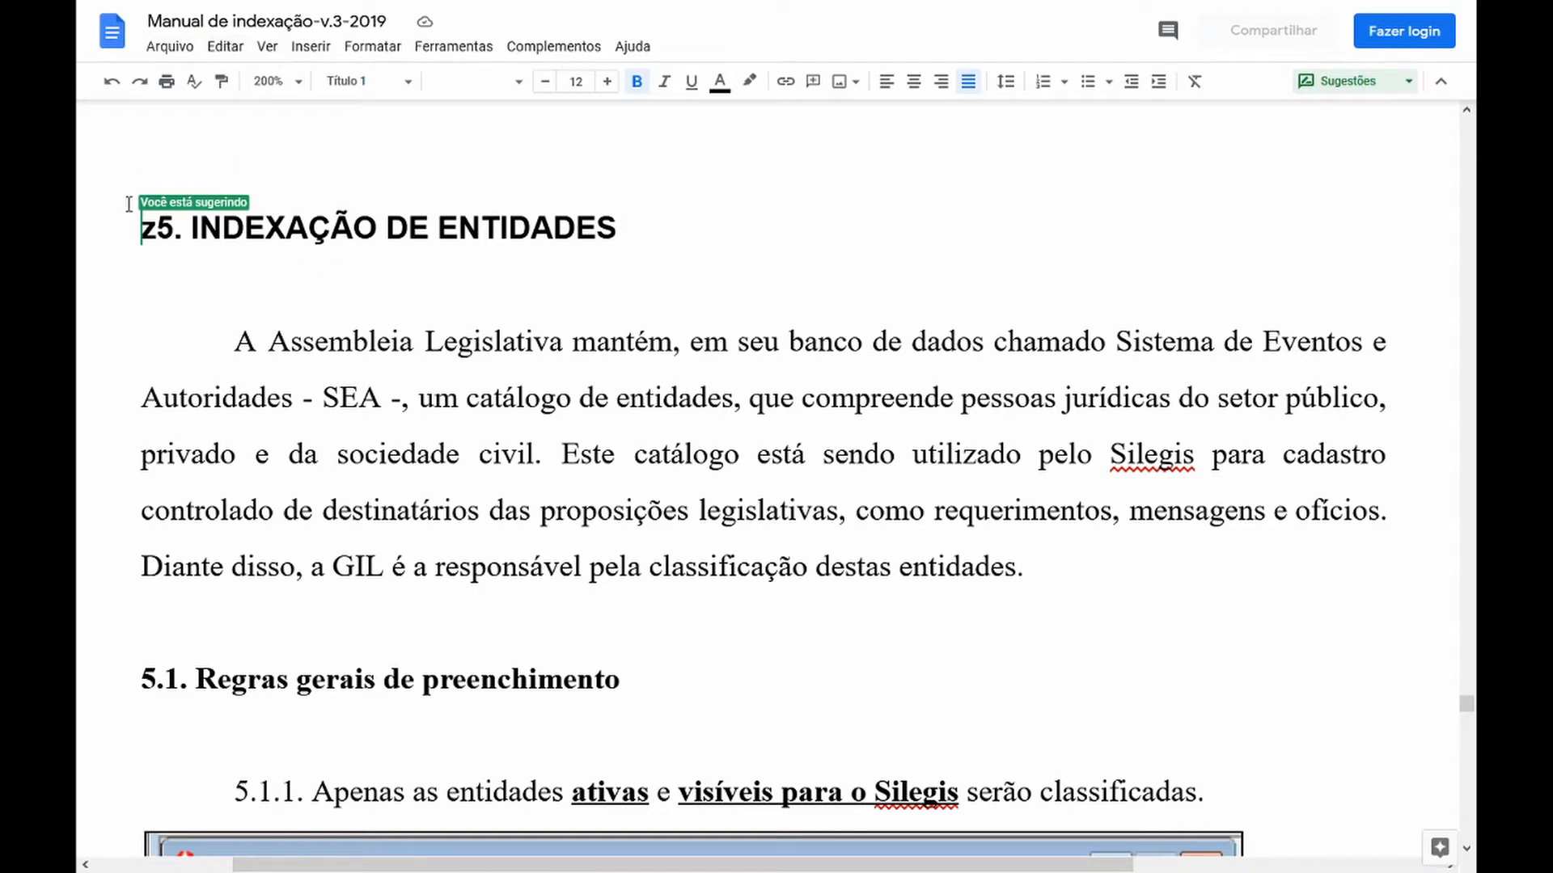
Suggest deleting the stray "z" before the heading "5. INDEXAÇÃO DE ENTIDADES" and place the cursor at the start of the first paragraph.
left_click(156, 230)
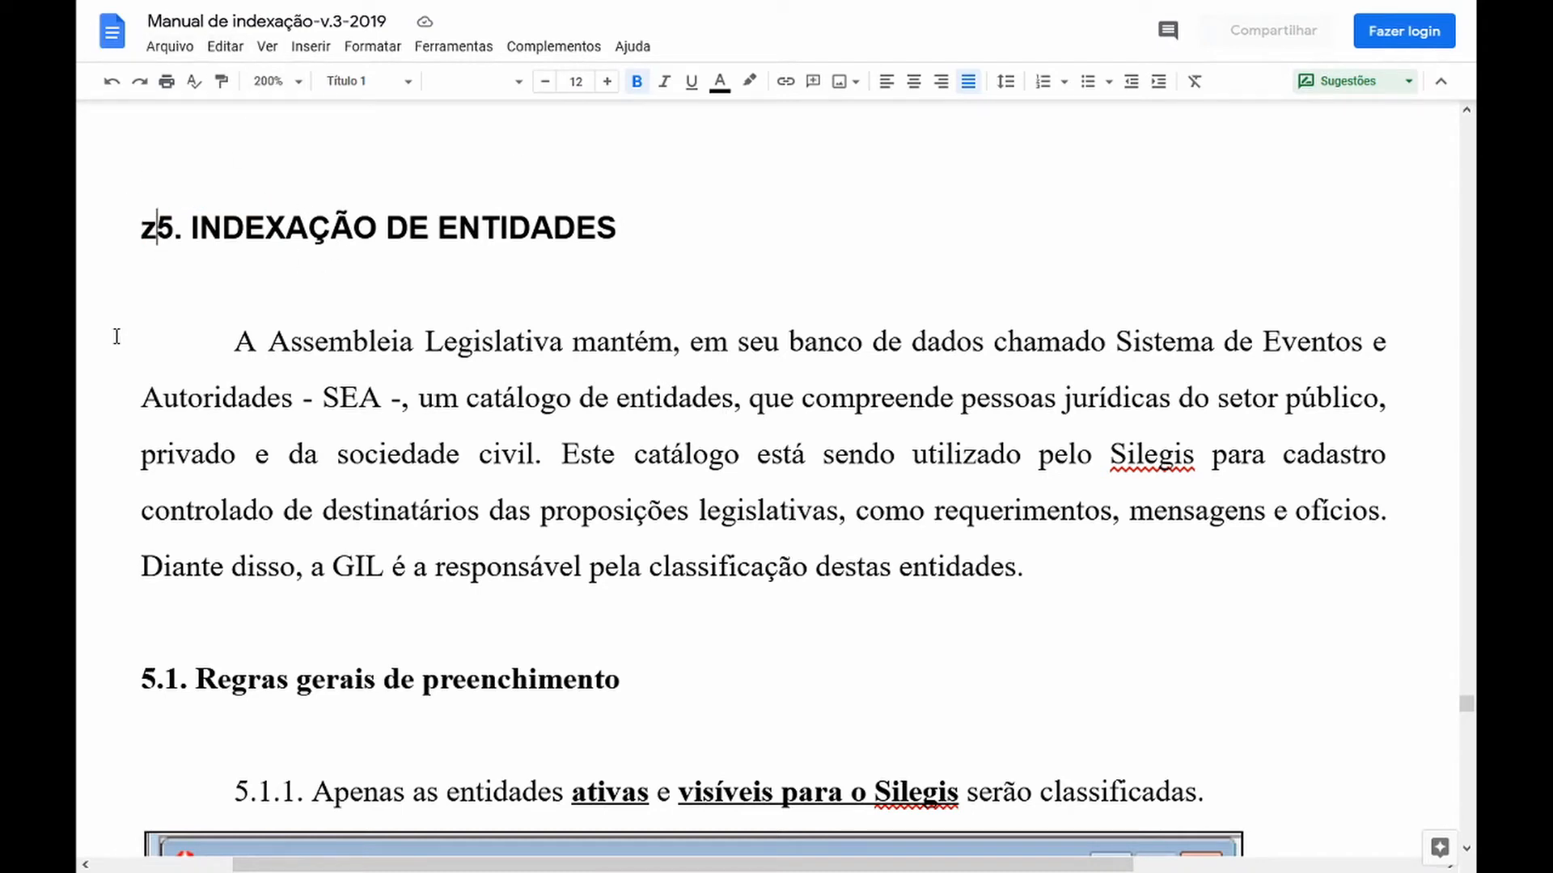
key("BackSpace")
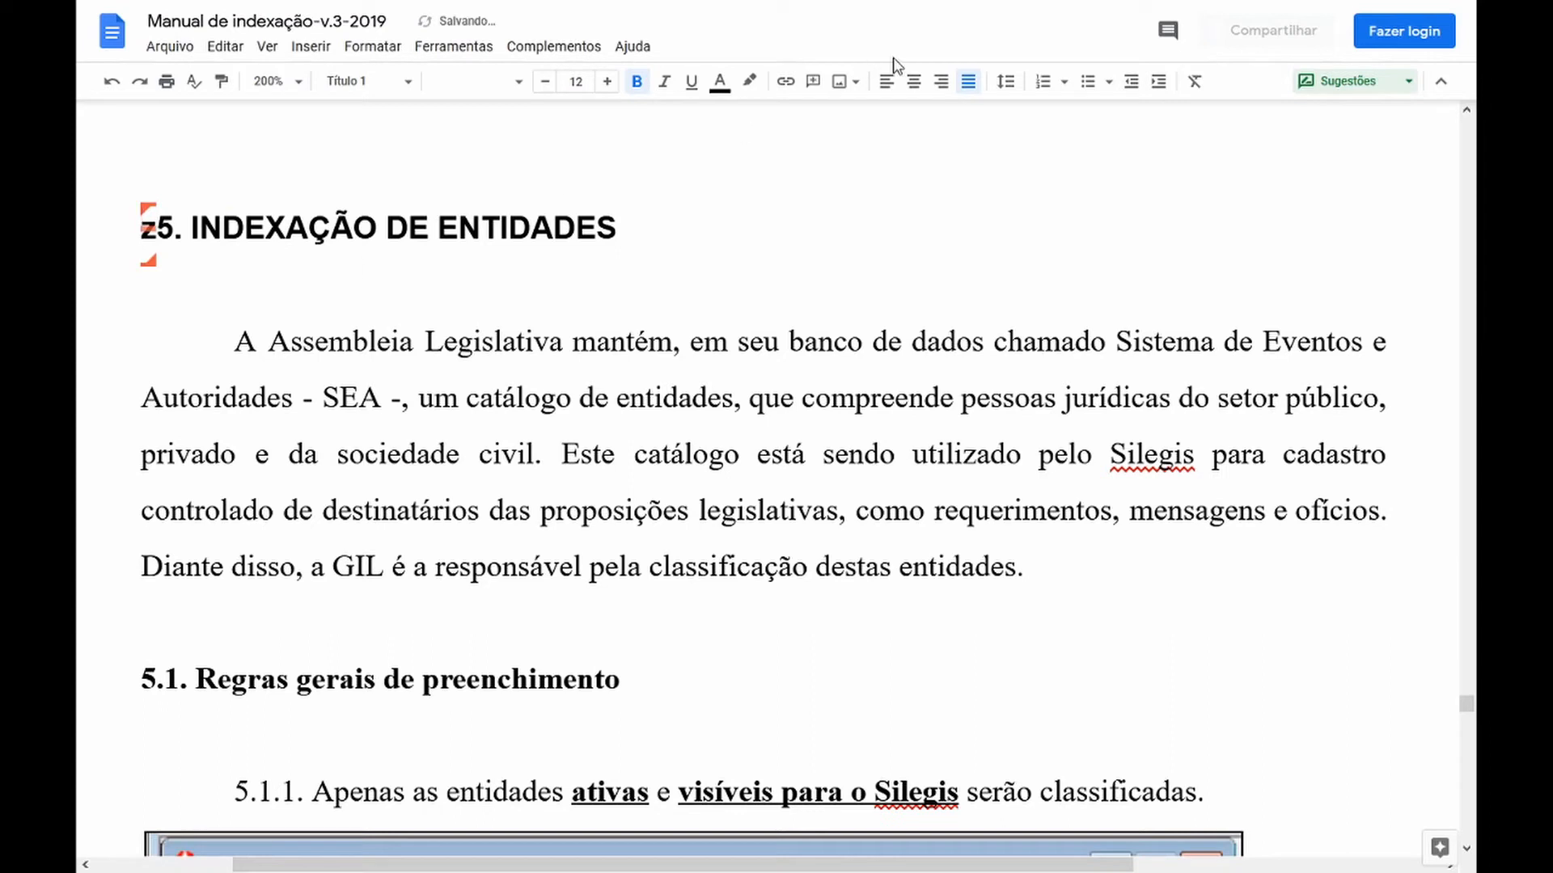
left_click(1405, 81)
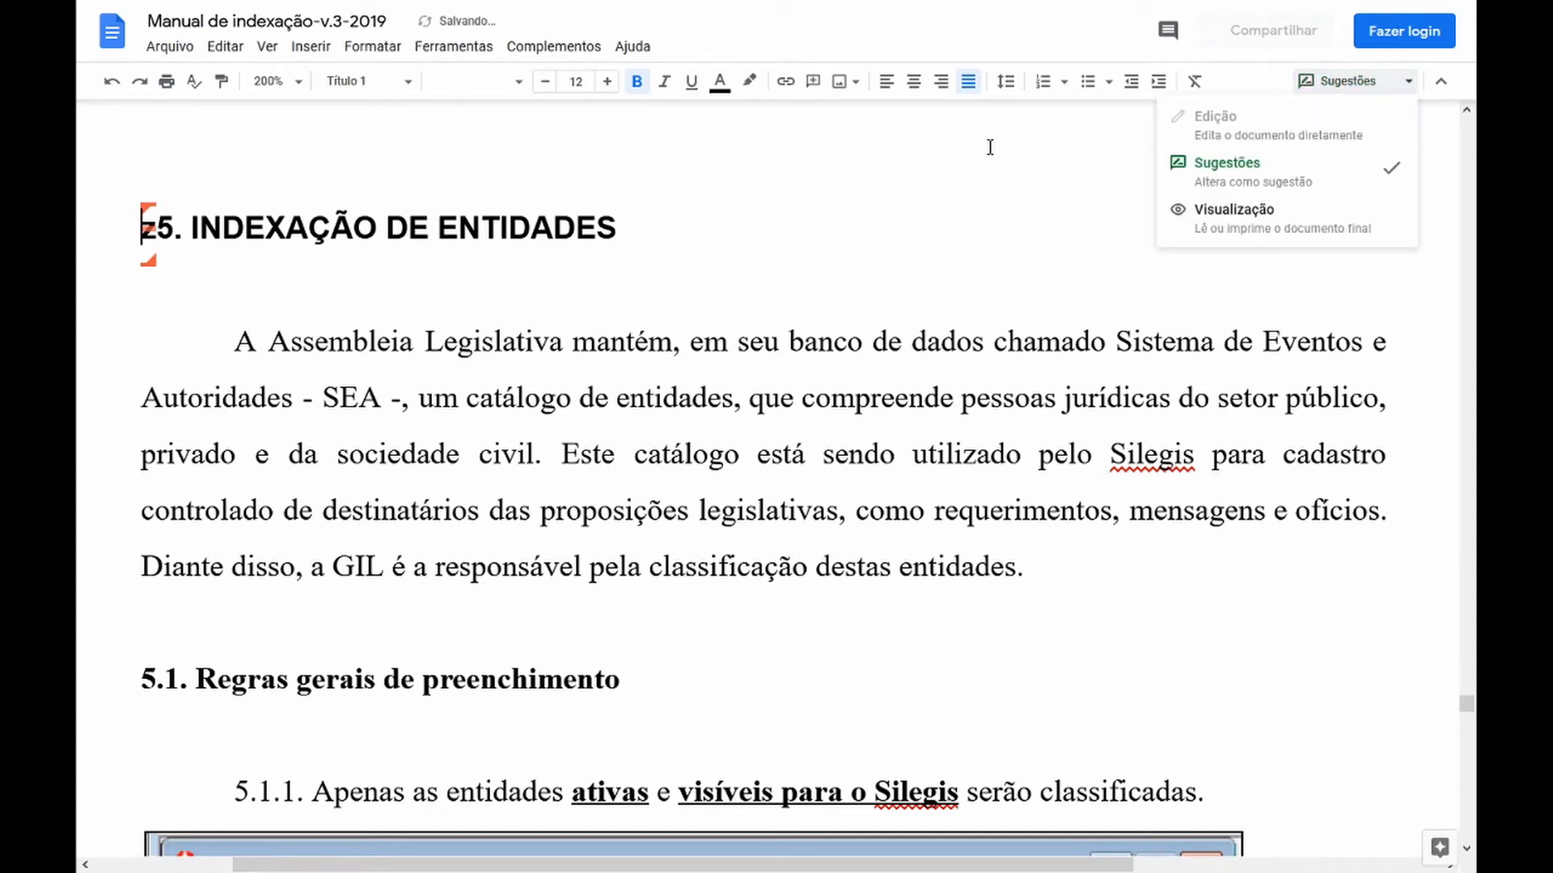
left_click(968, 184)
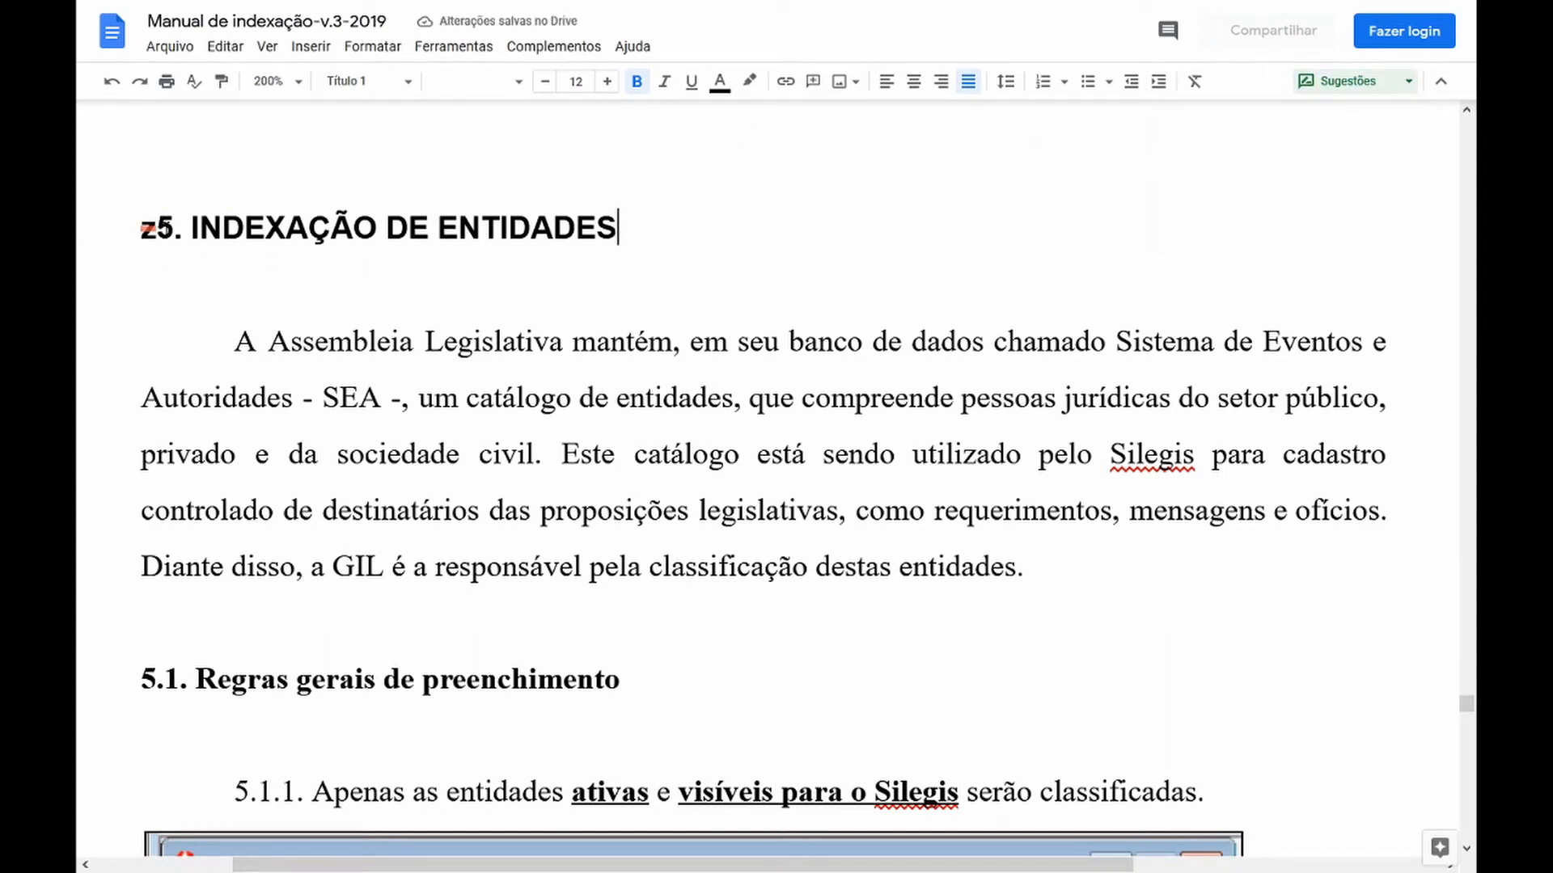
left_click_drag(150, 219, 617, 220)
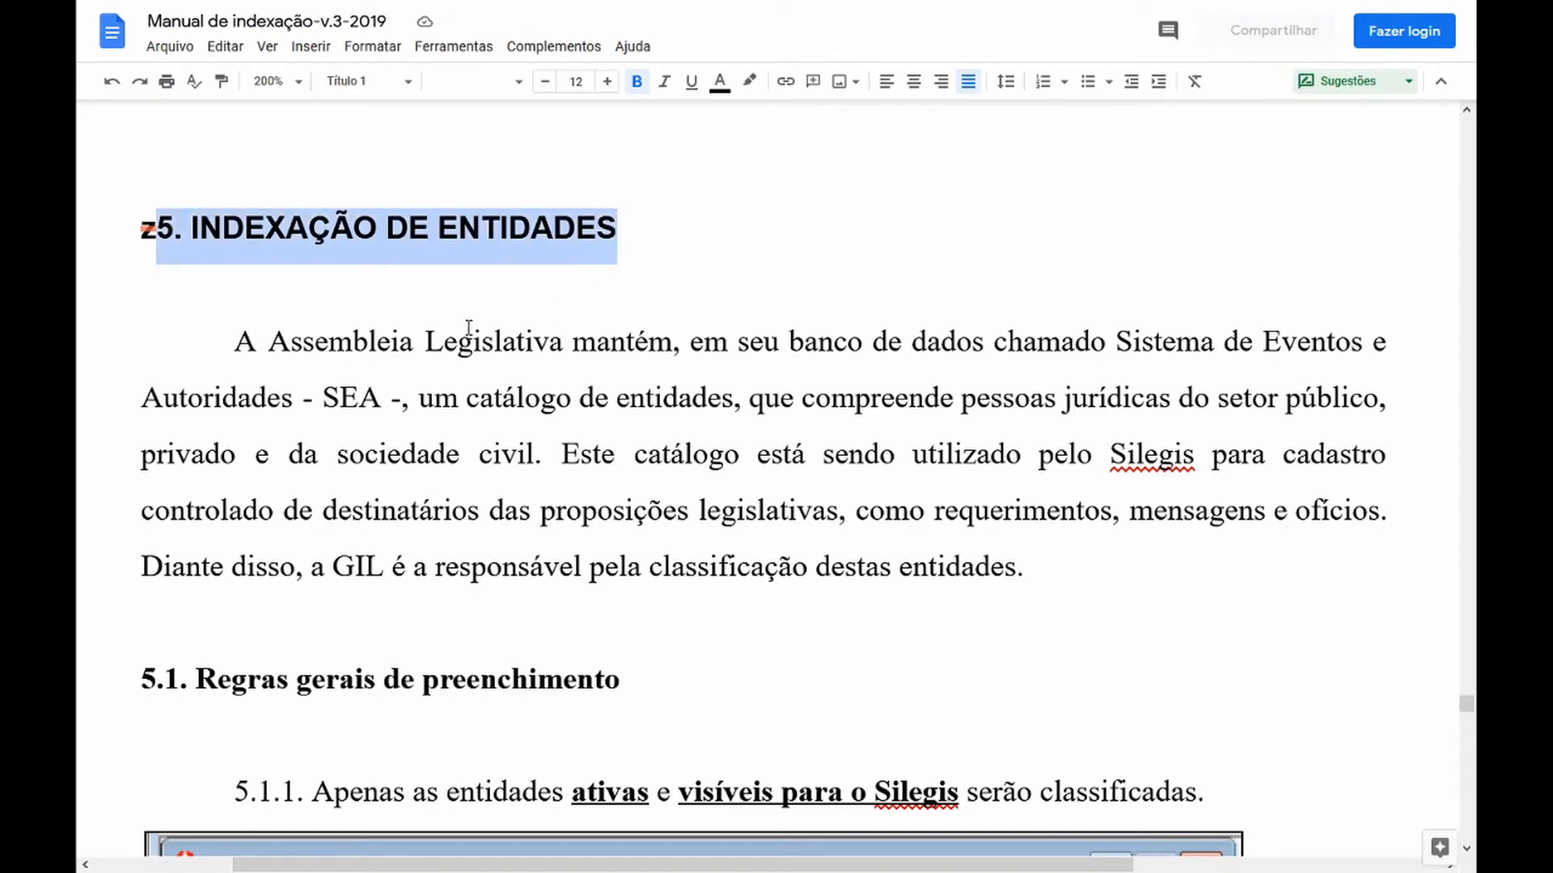
left_click(231, 341)
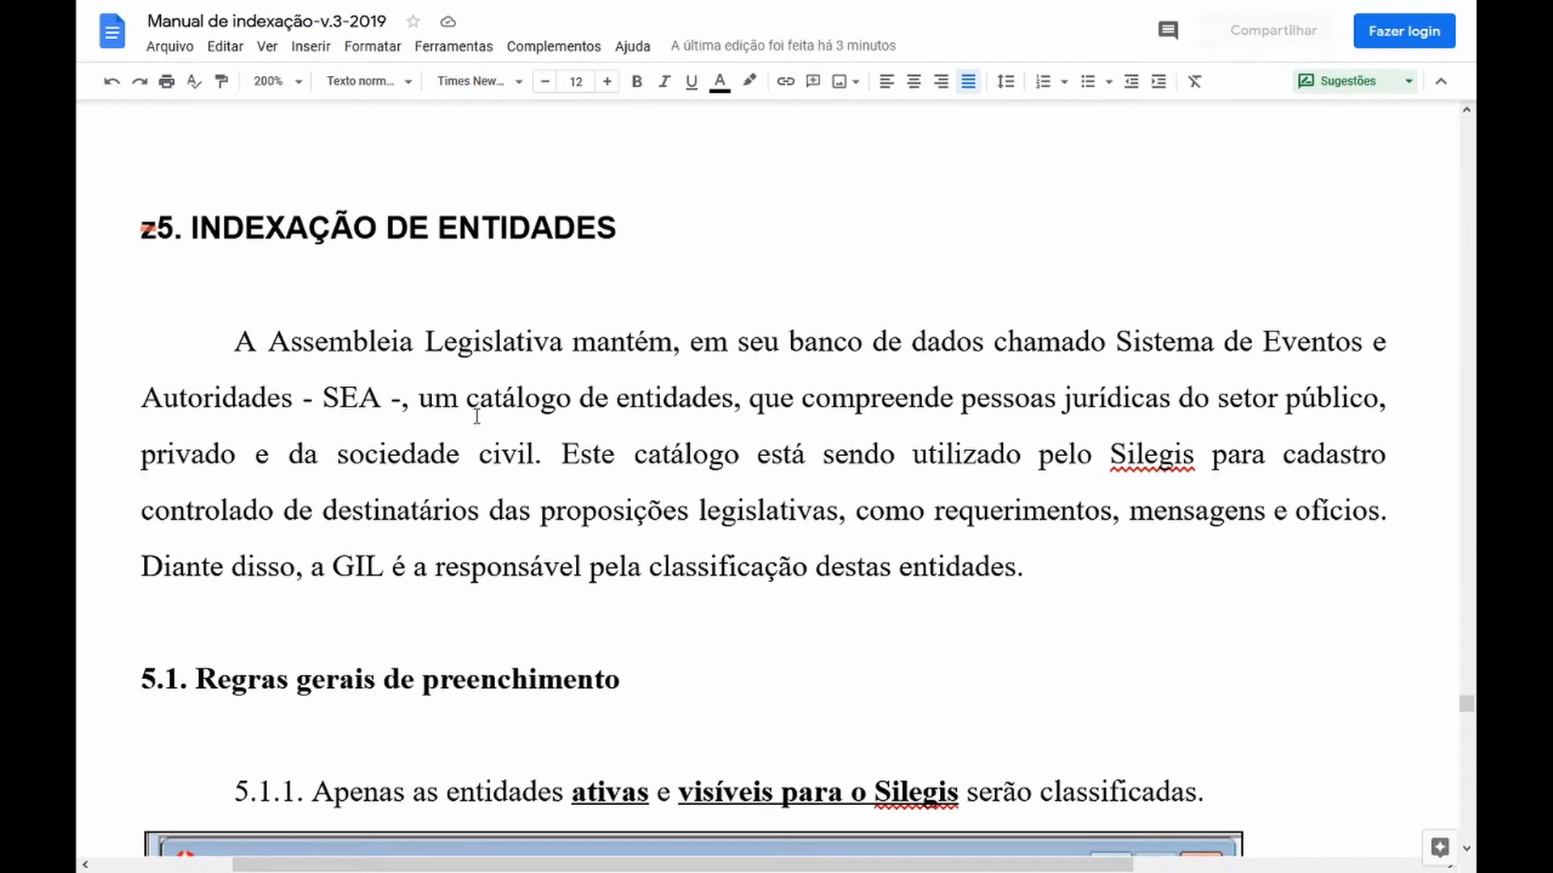
Read the general rules in section 5.1, from 5.1.1 to 5.1.3, and go on to section 5.2 on private and civil society entities.
scroll(483, 412, "down", 3)
scroll(485, 412, "down", 3)
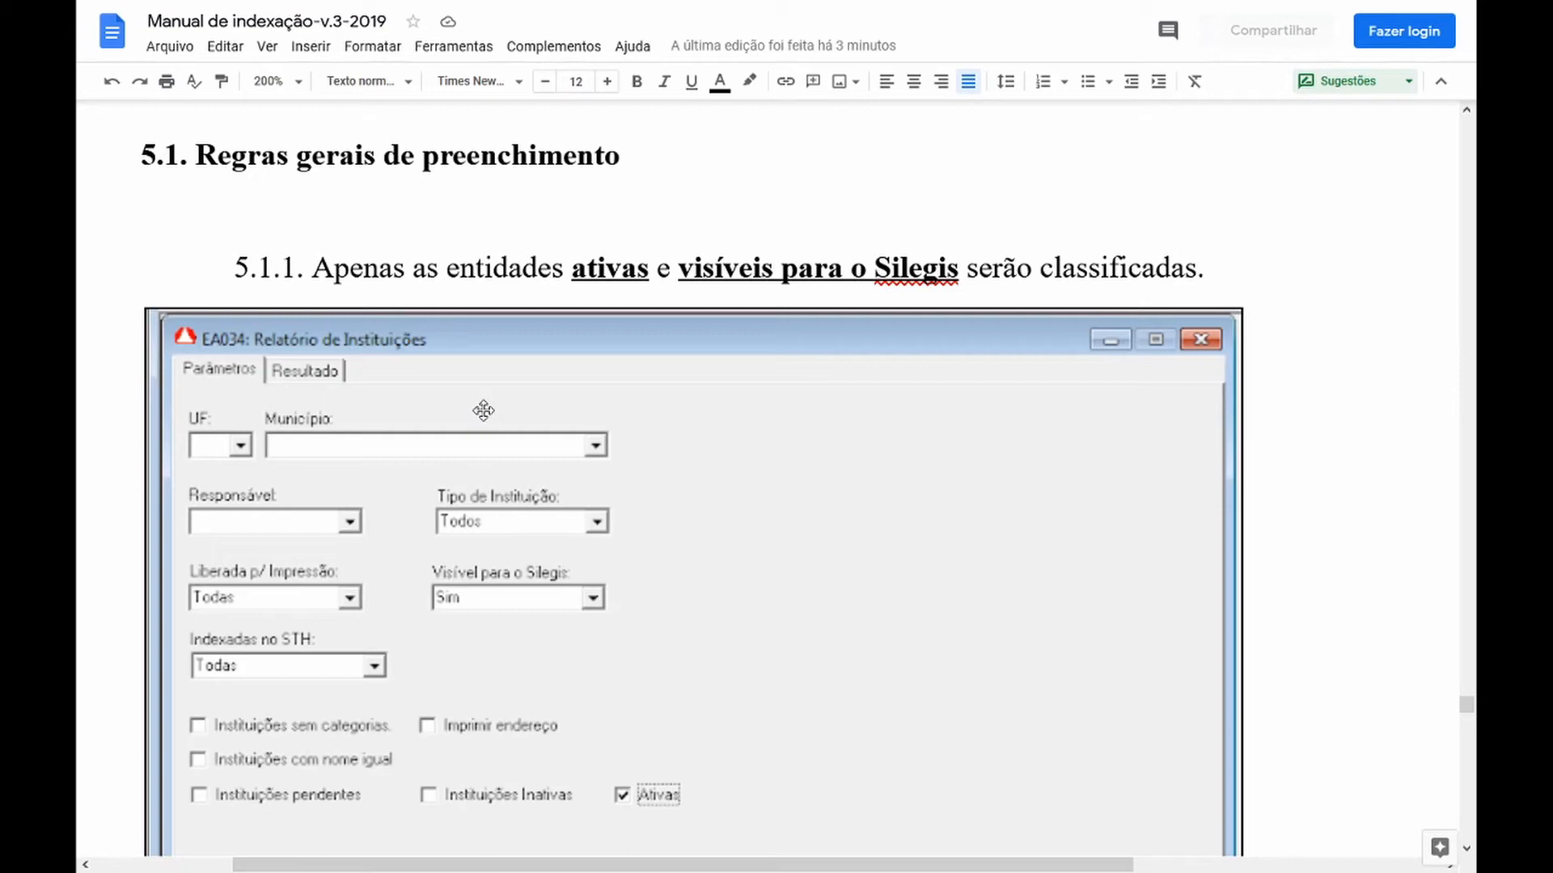
scroll(501, 409, "down", 3)
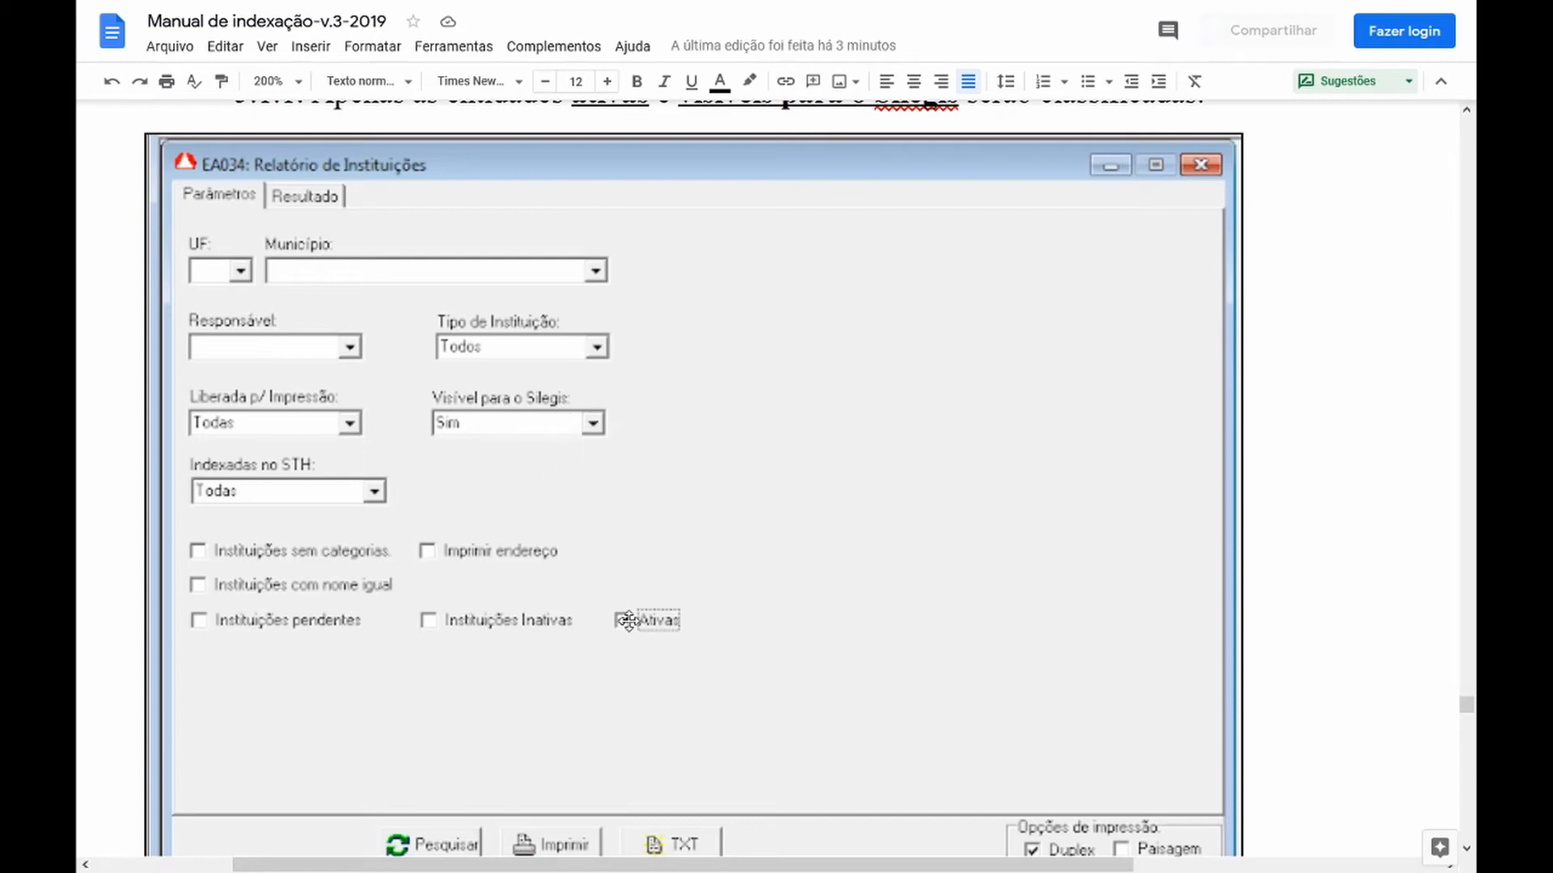
scroll(718, 524, "down", 6)
scroll(718, 524, "down", 4)
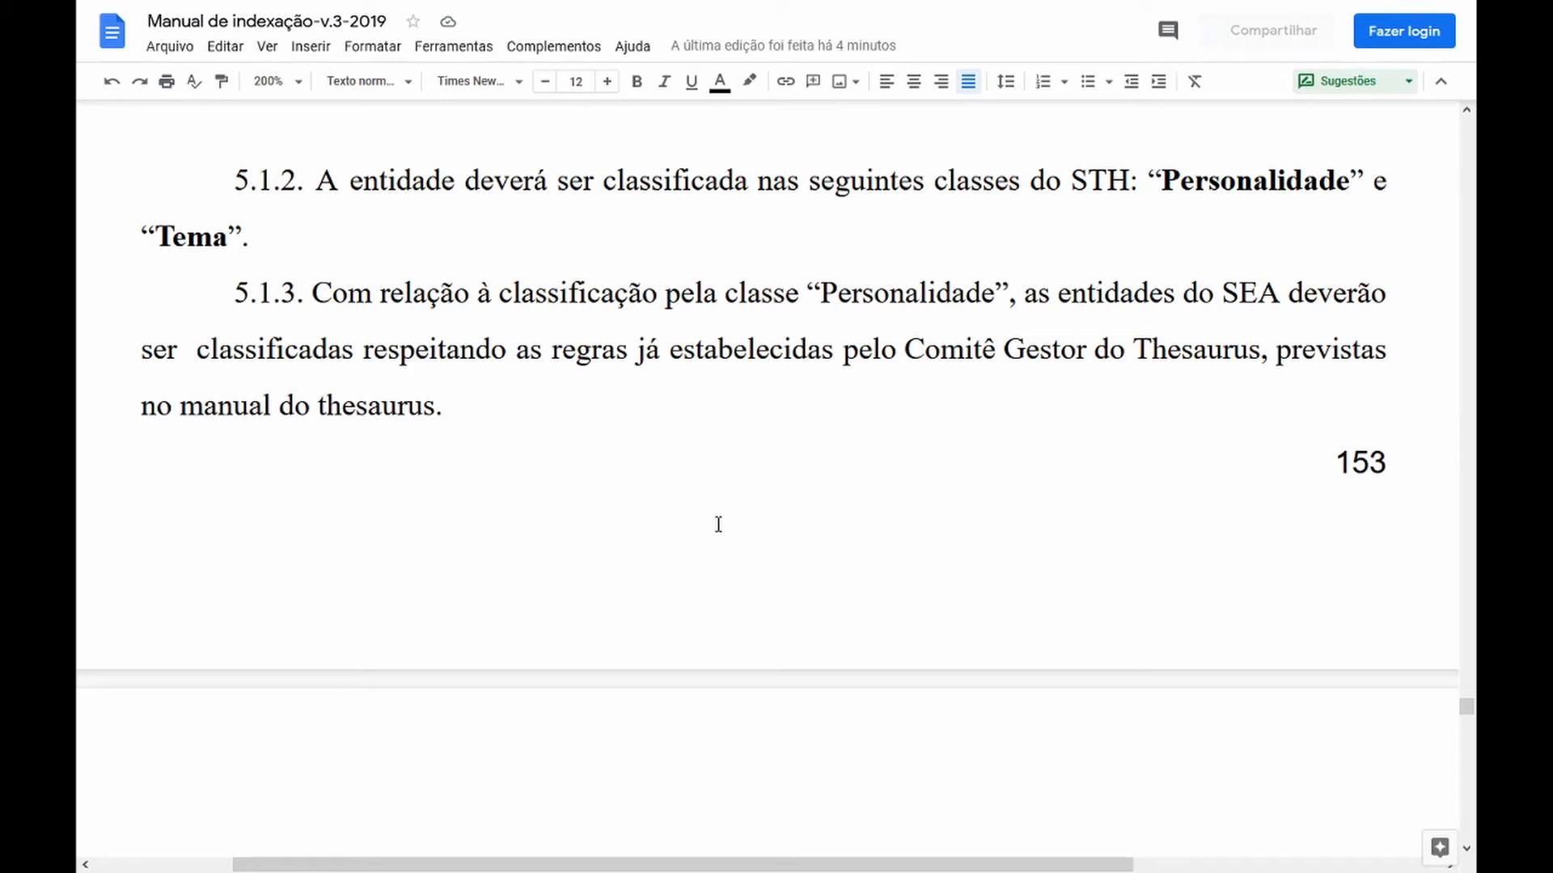
scroll(840, 446, "down", 8)
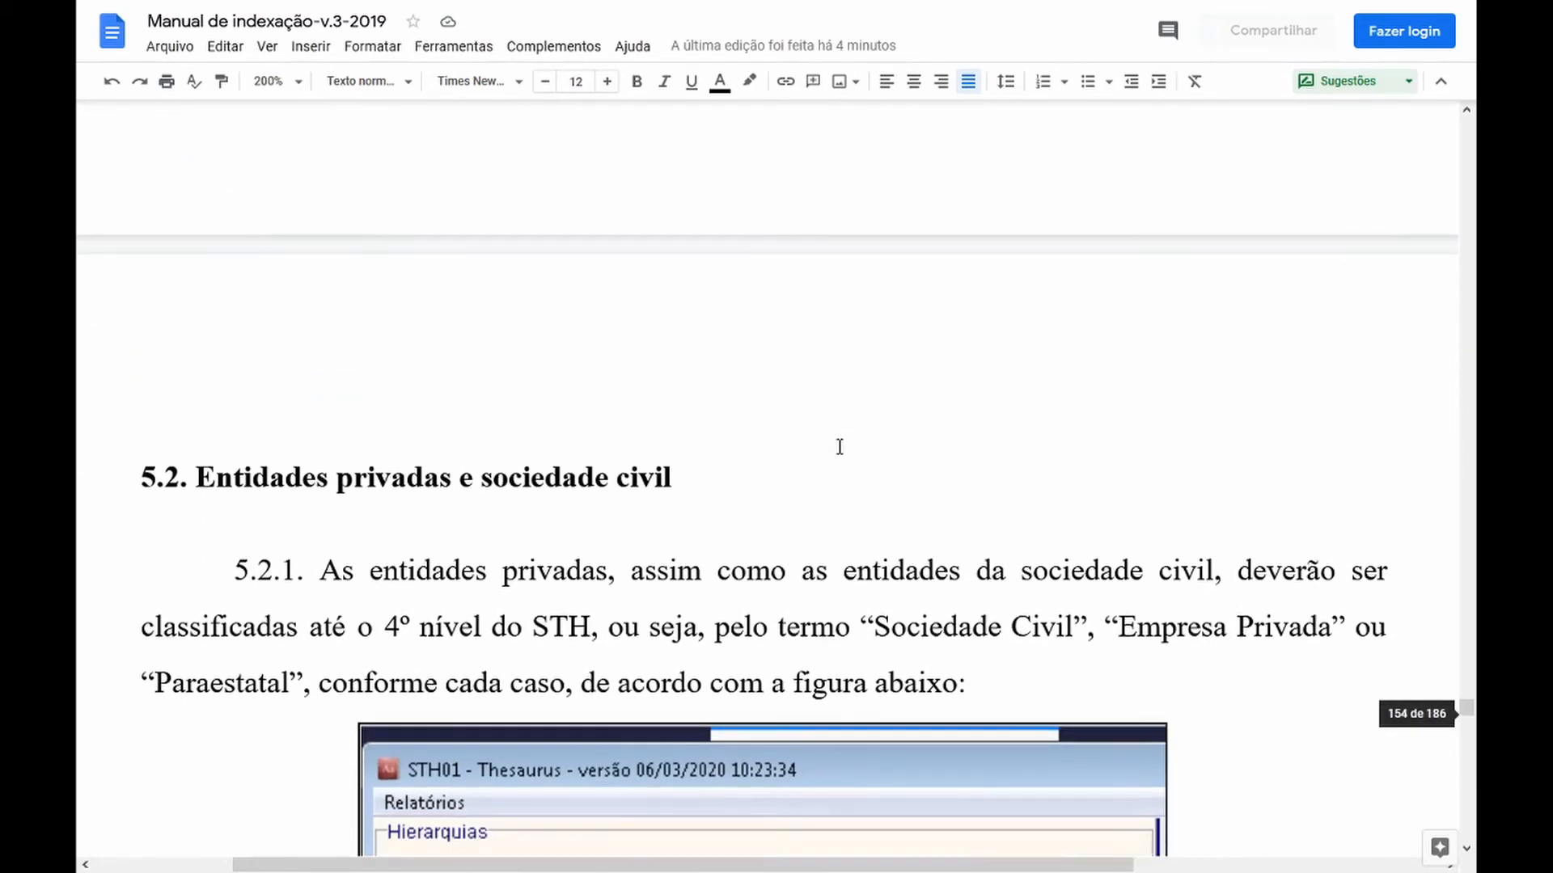
Read rule 5.2.1 on private and civil society entities with Figura 22, and go on to section 5.3 on public entities.
scroll(839, 446, "down", 2)
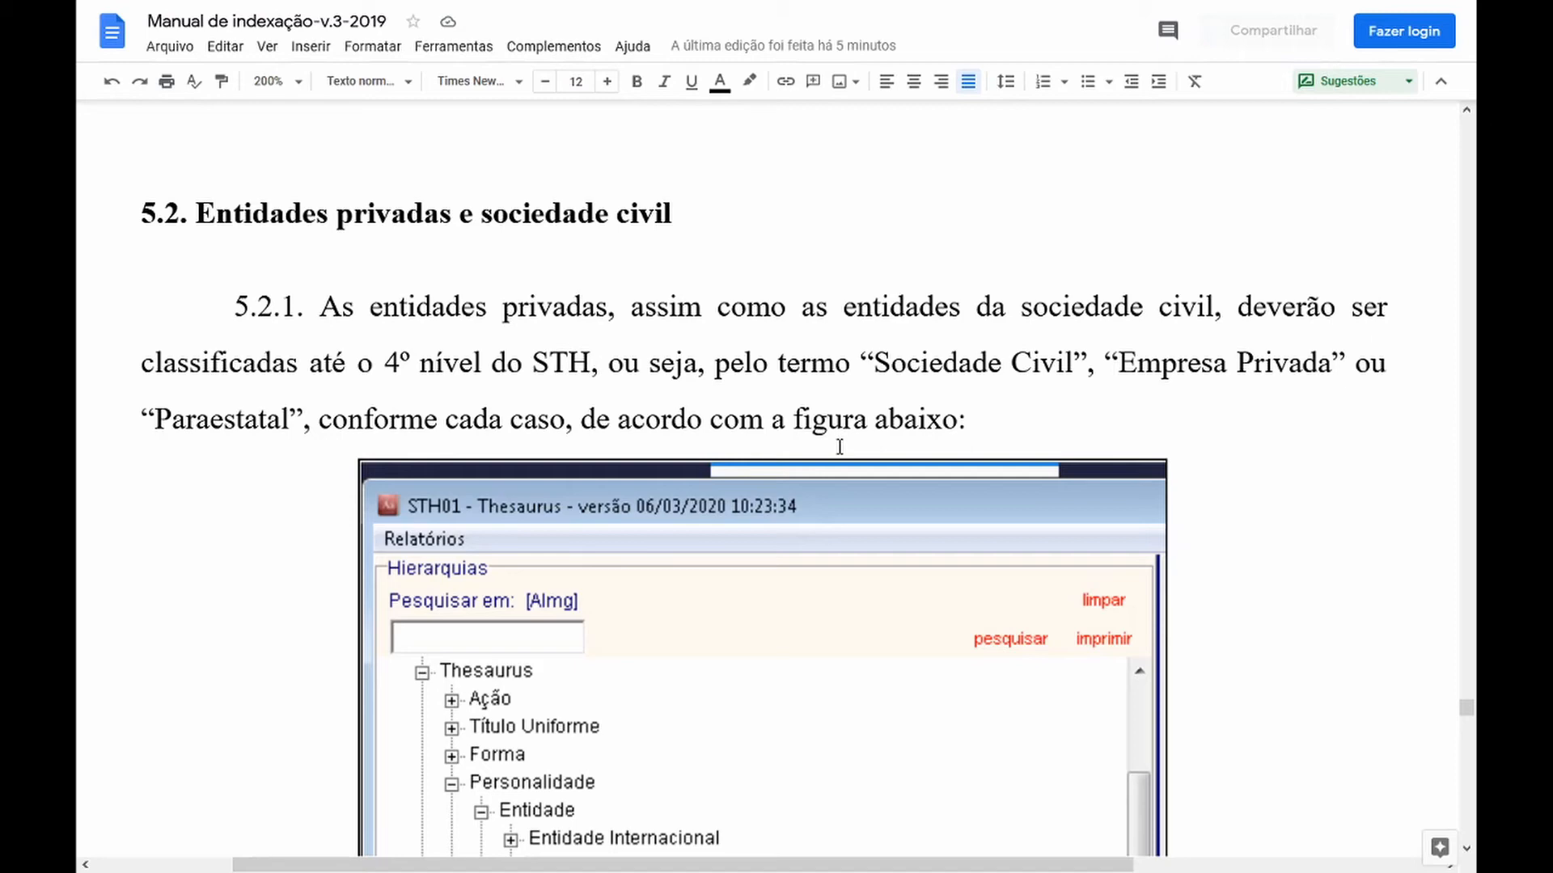
scroll(917, 334, "down", 5)
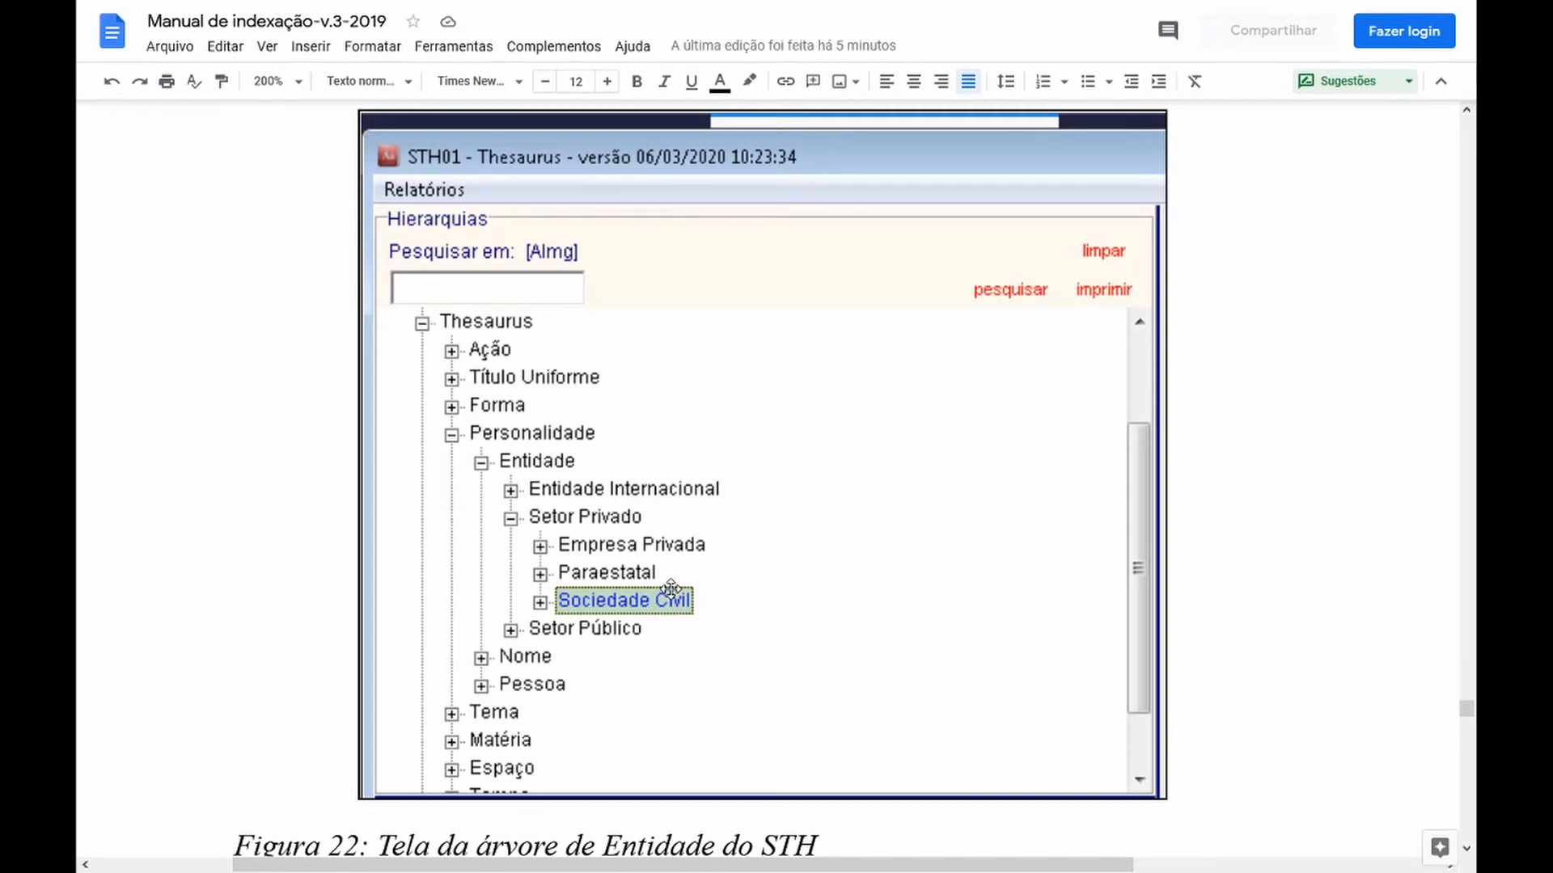
scroll(670, 588, "down", 10)
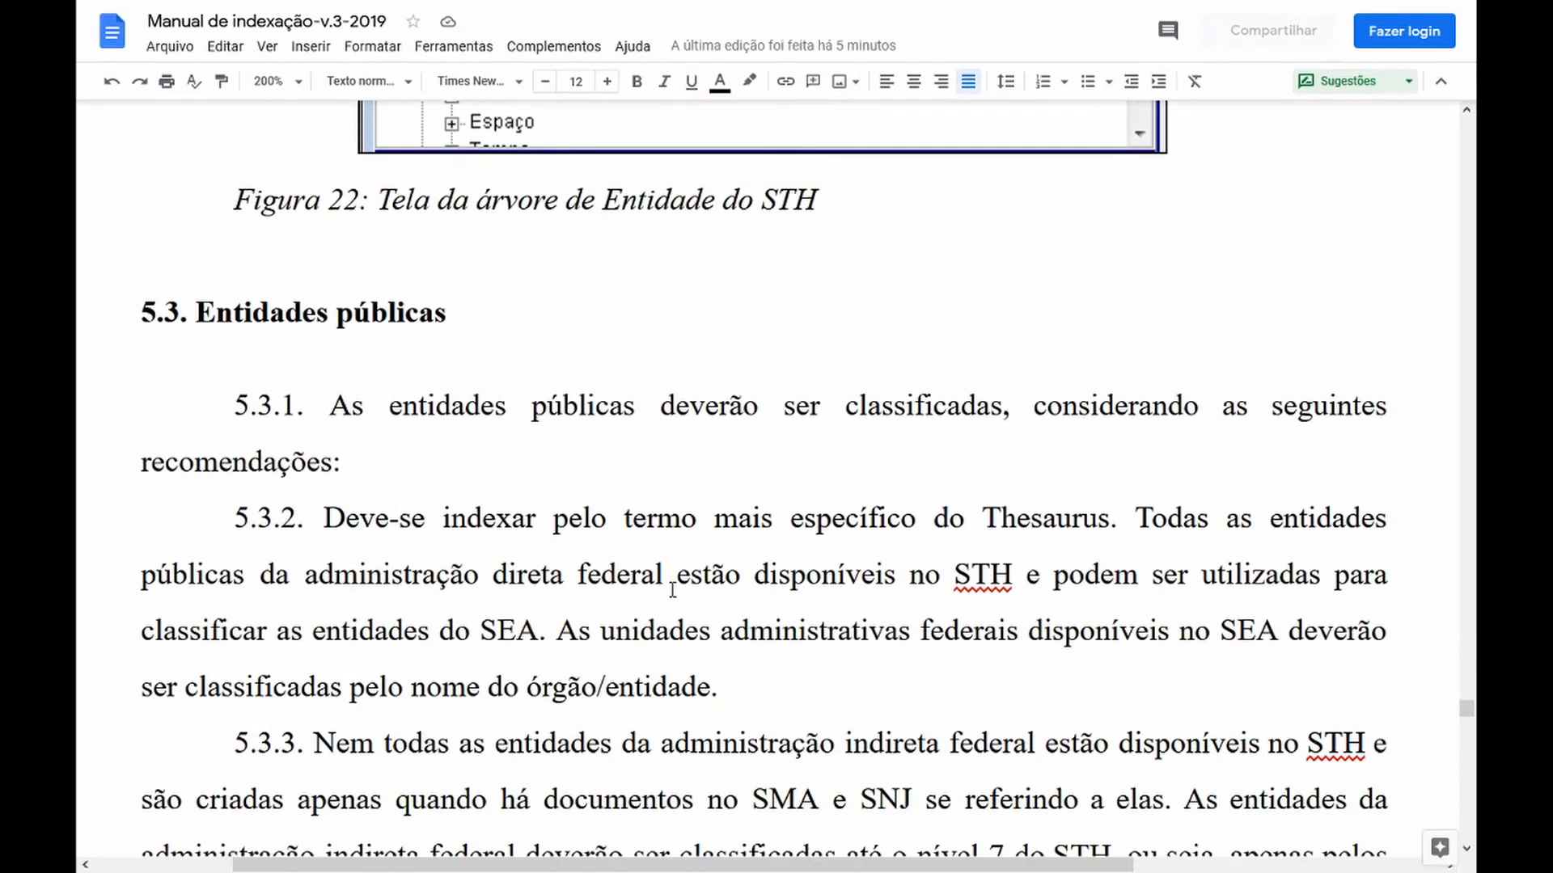
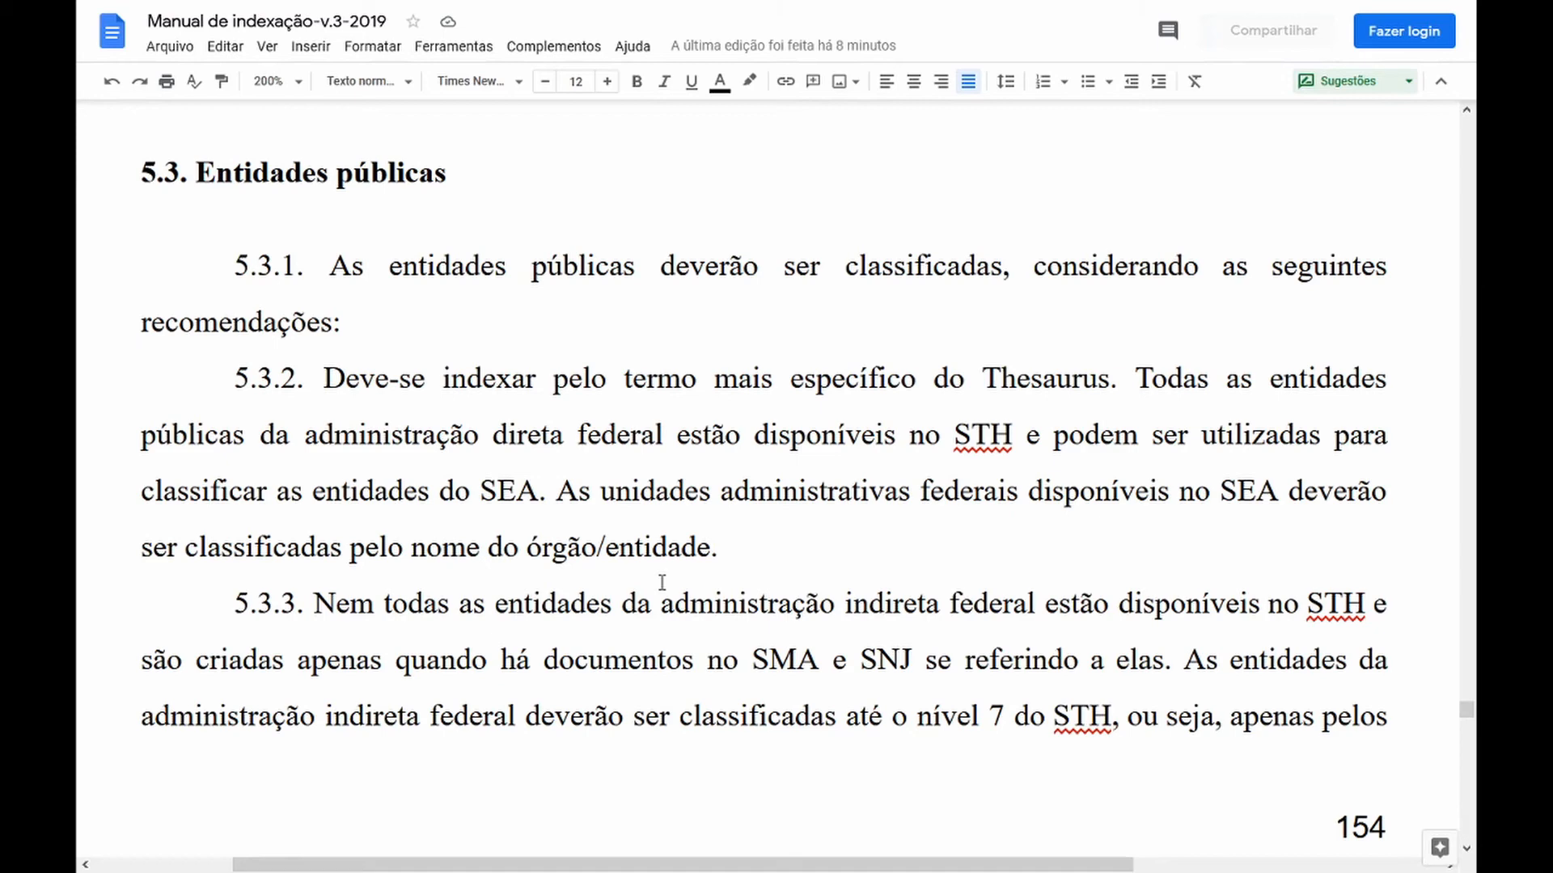
Read rules 5.3.2 and 5.3.3 on direct and indirect federal administration entities and examine the thesaurus tree in Figura 23.
scroll(683, 578, "down", 3)
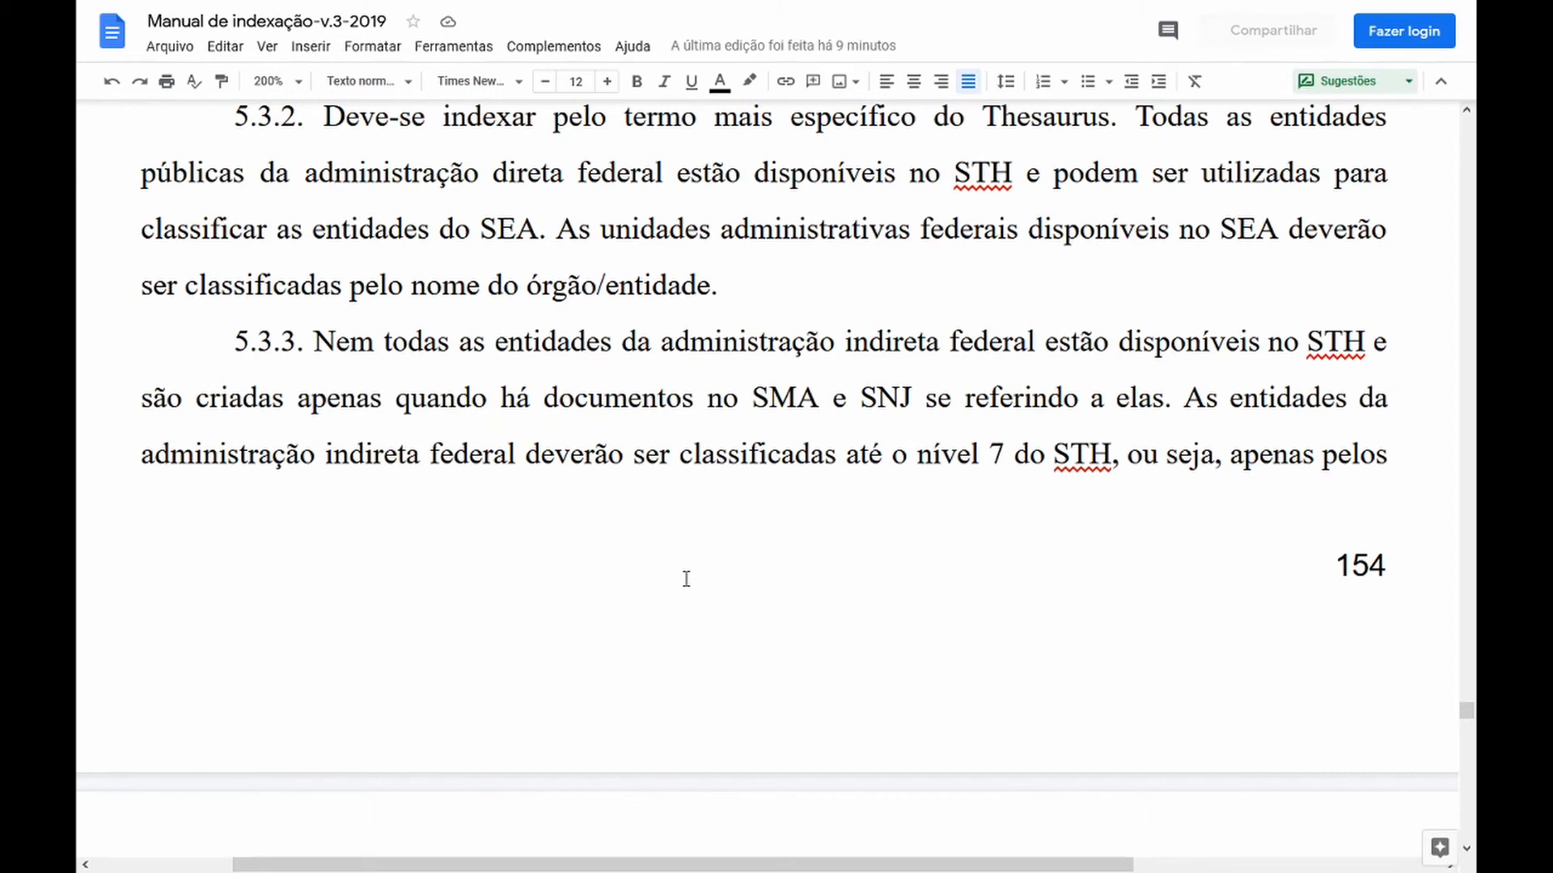
scroll(714, 539, "down", 4)
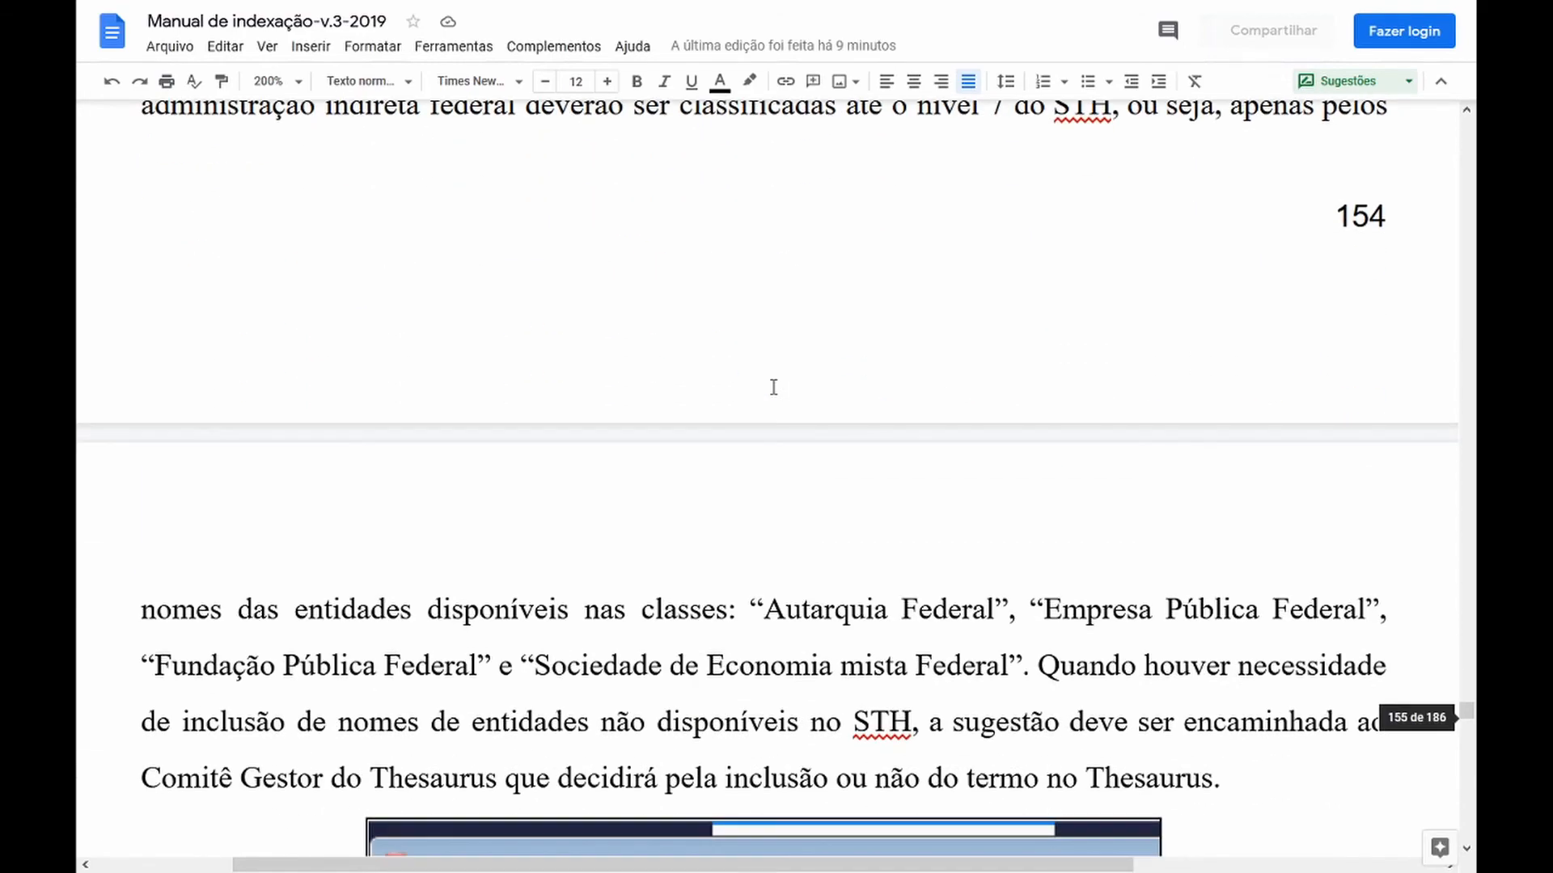
scroll(774, 388, "down", 5)
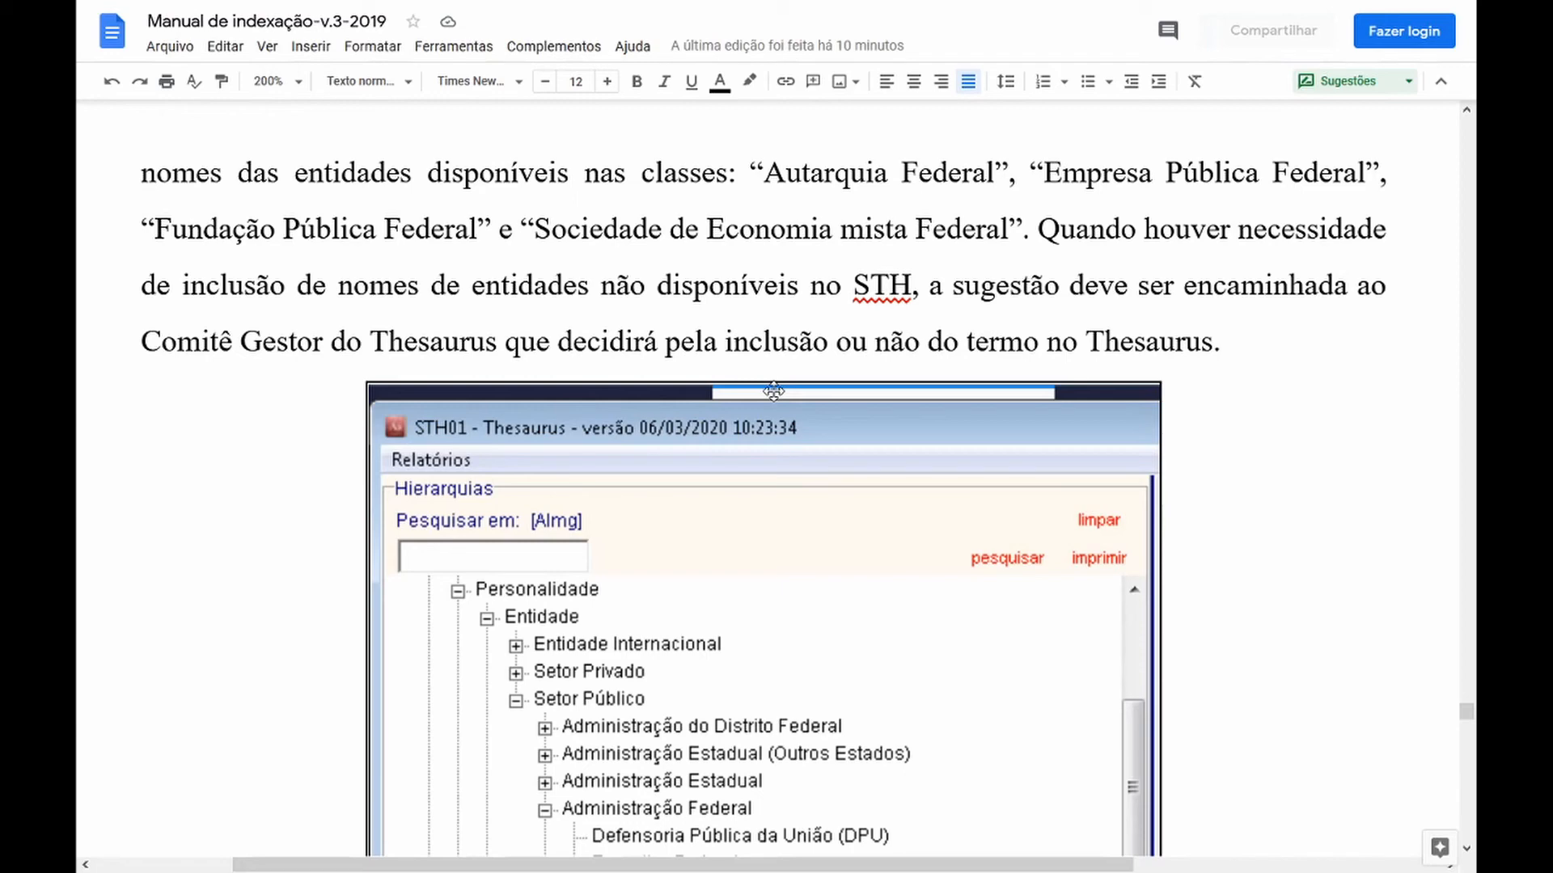
scroll(808, 359, "down", 5)
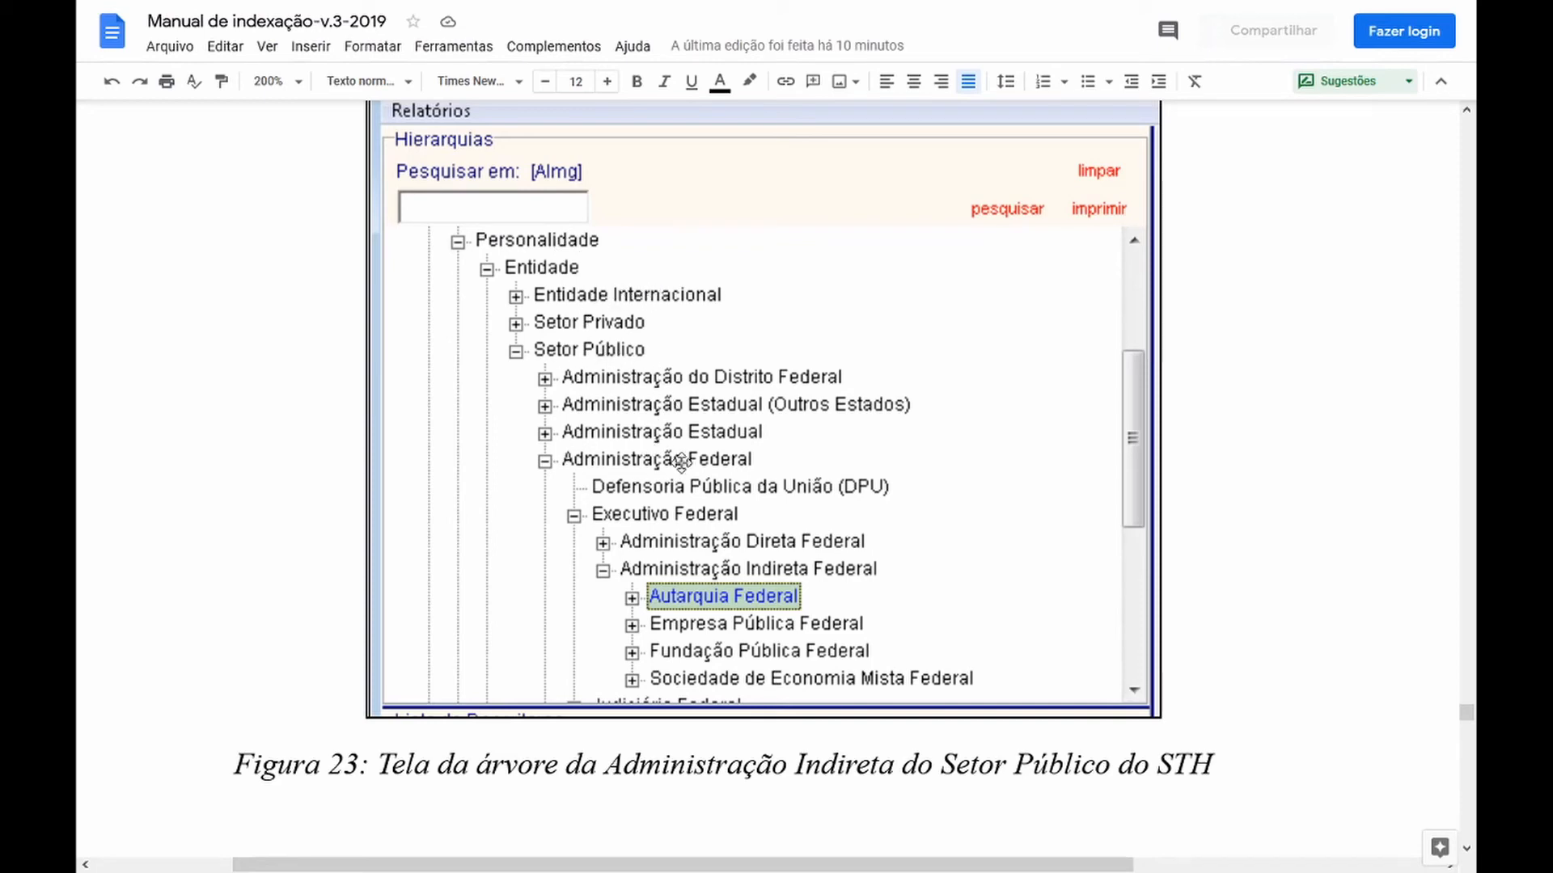
scroll(667, 468, "down", 1)
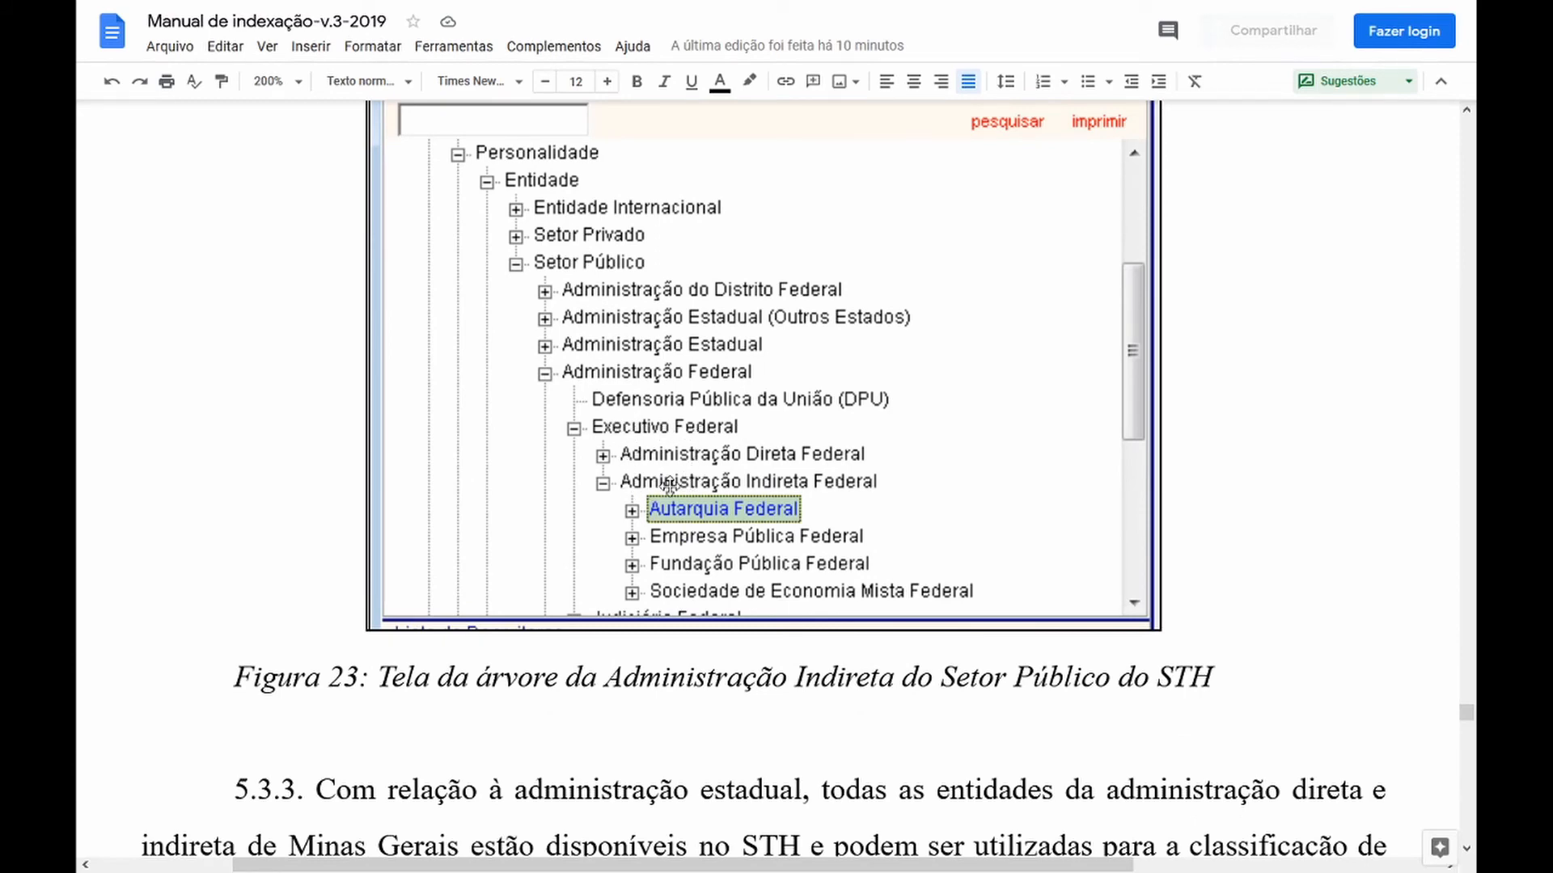
scroll(774, 481, "down", 1)
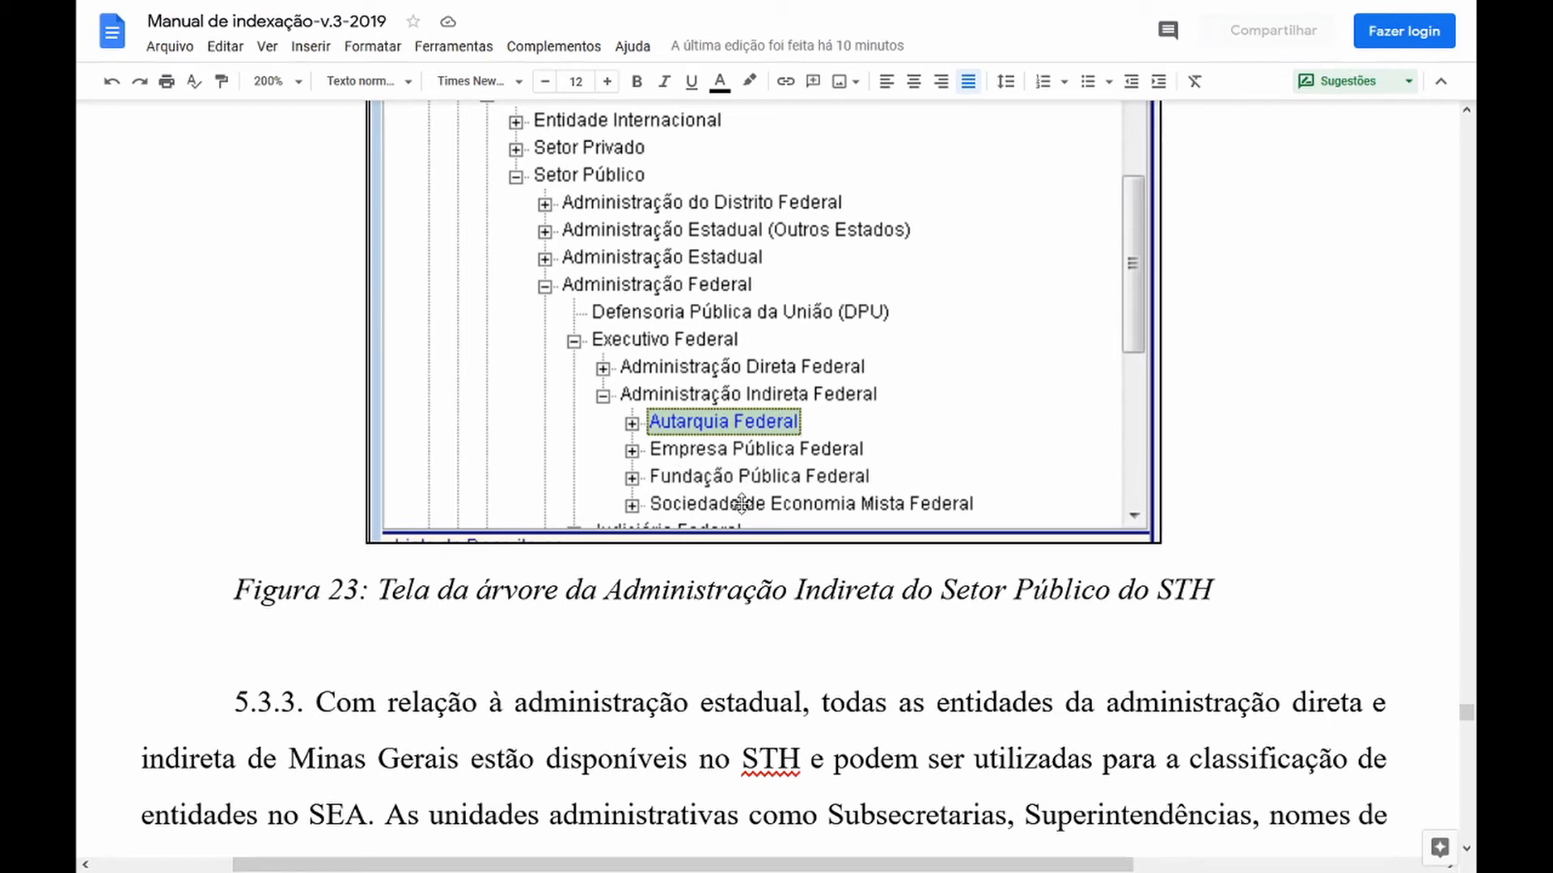
Read the rule on Minas Gerais state entities and highlight "Superintendência de Recursos Humanos" and "Secretaria de Estado de Saúde (SES)" in Exemplo 1.
scroll(951, 496, "down", 4)
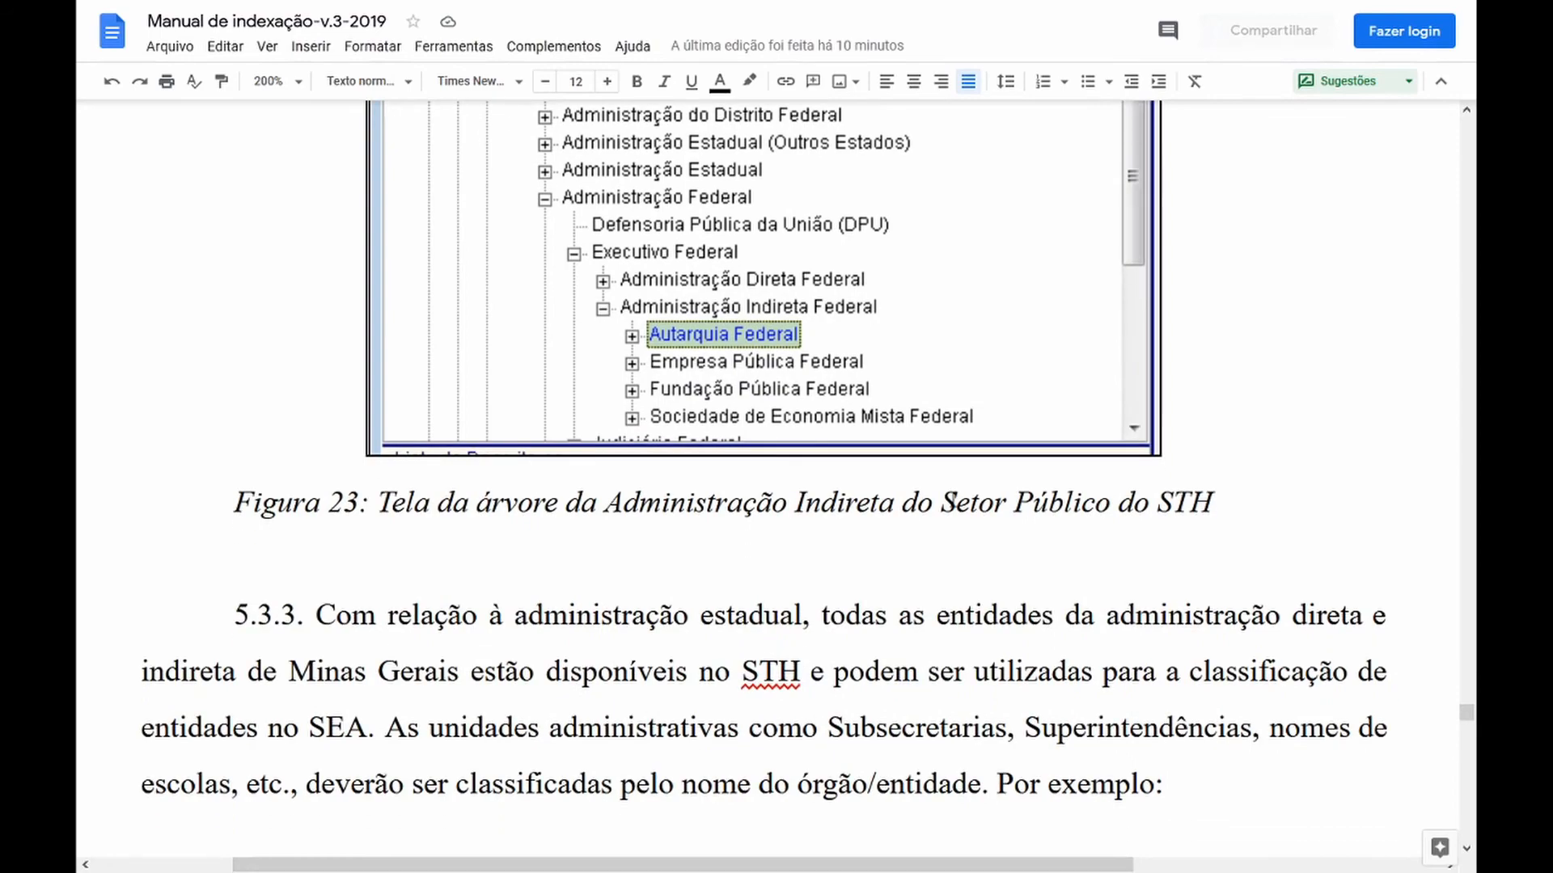
scroll(954, 499, "down", 3)
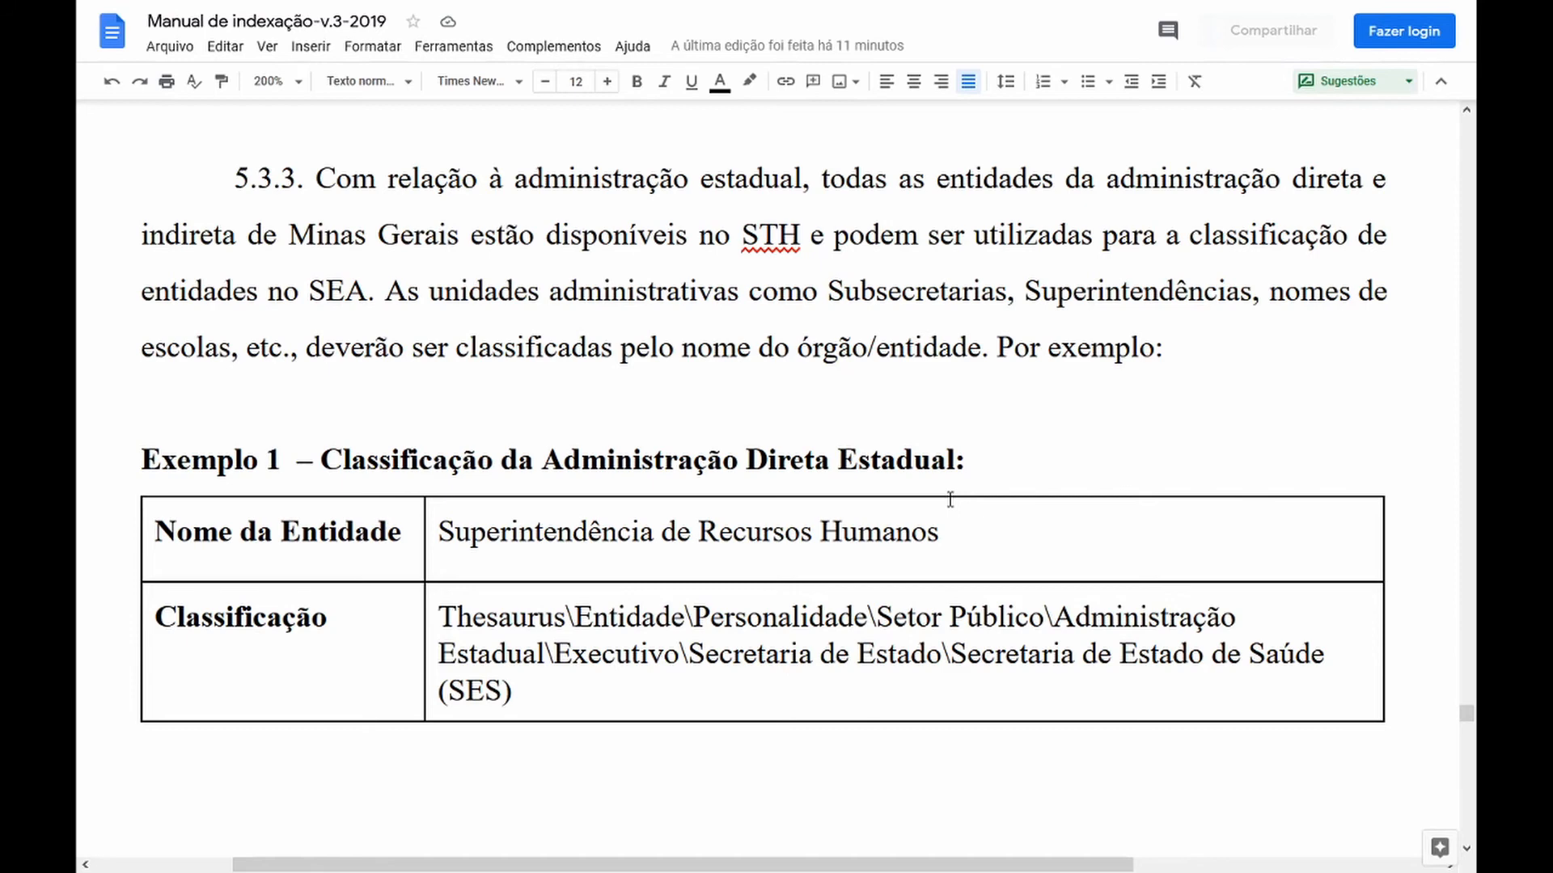
scroll(1000, 315, "down", 3)
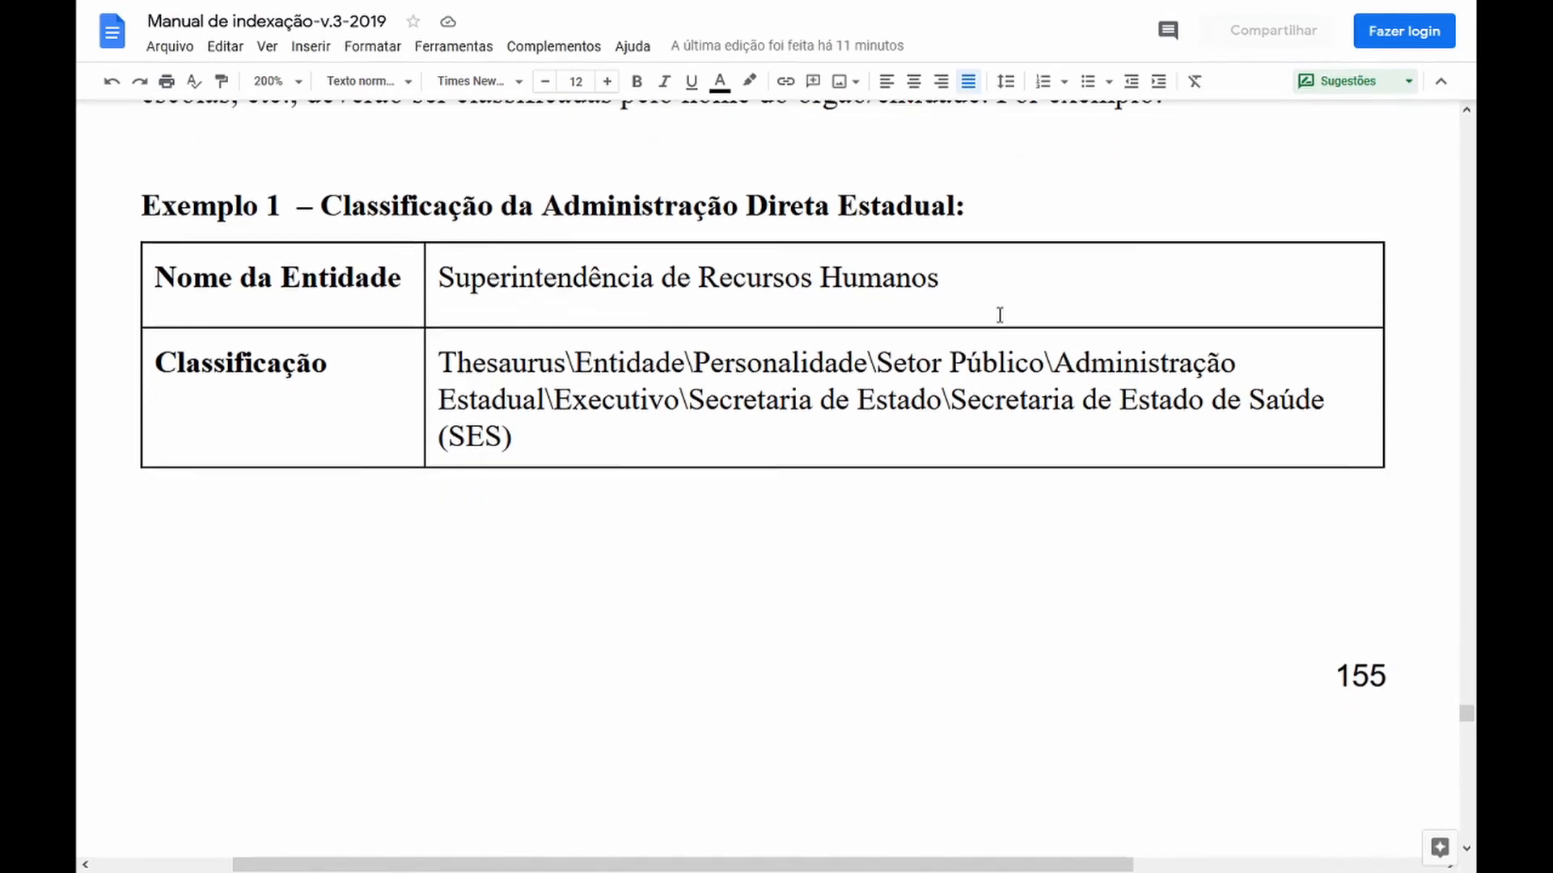
left_click_drag(438, 275, 935, 275)
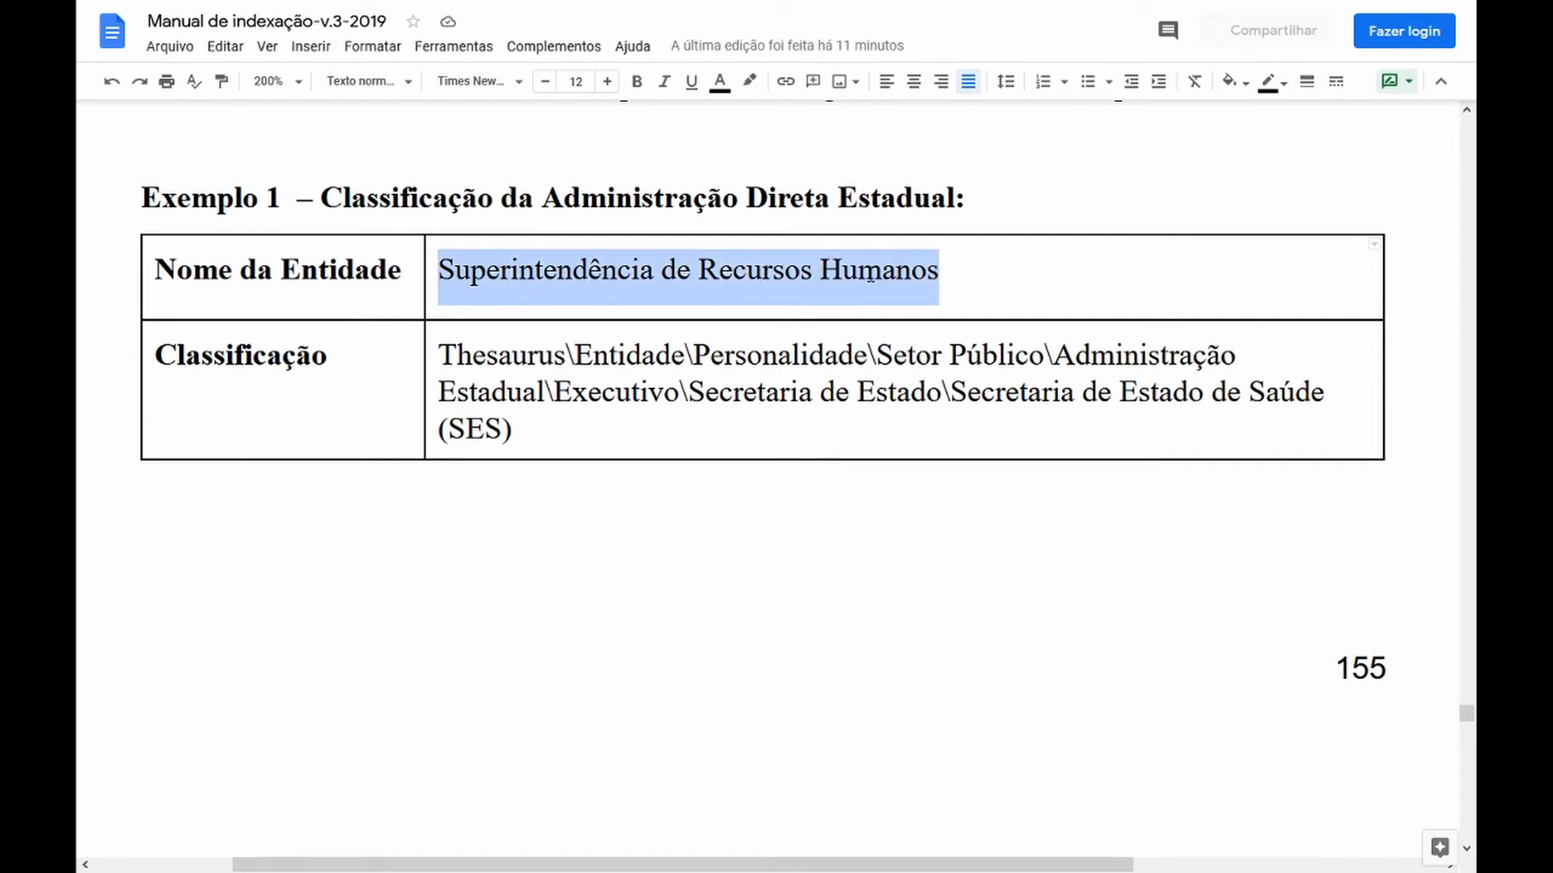
left_click(869, 275)
left_click_drag(940, 275, 429, 263)
scroll(548, 377, "down", 1)
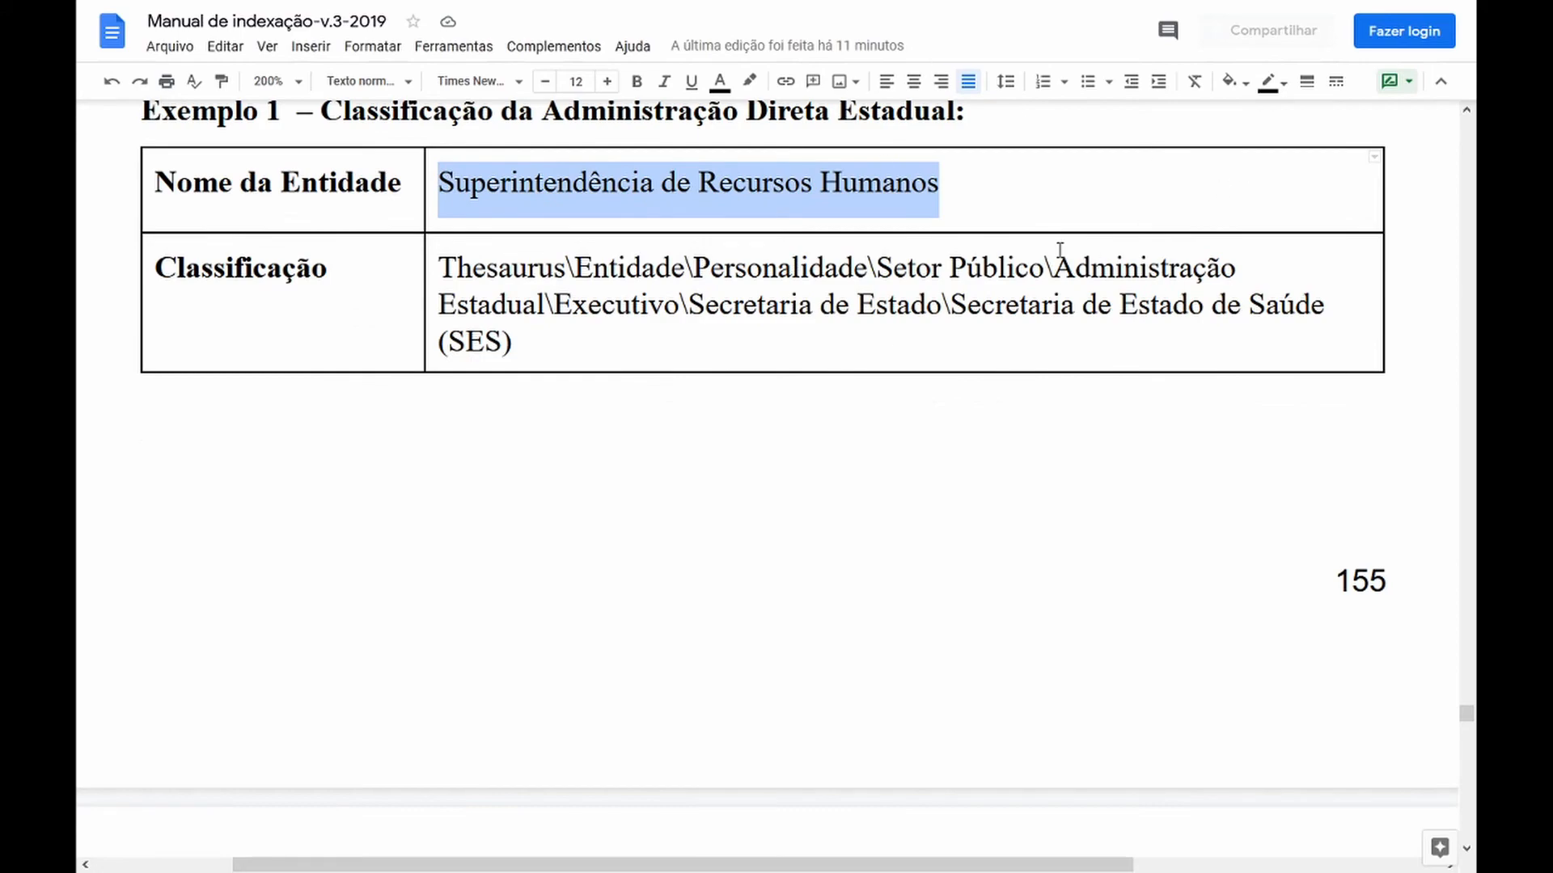
left_click_drag(950, 306, 777, 361)
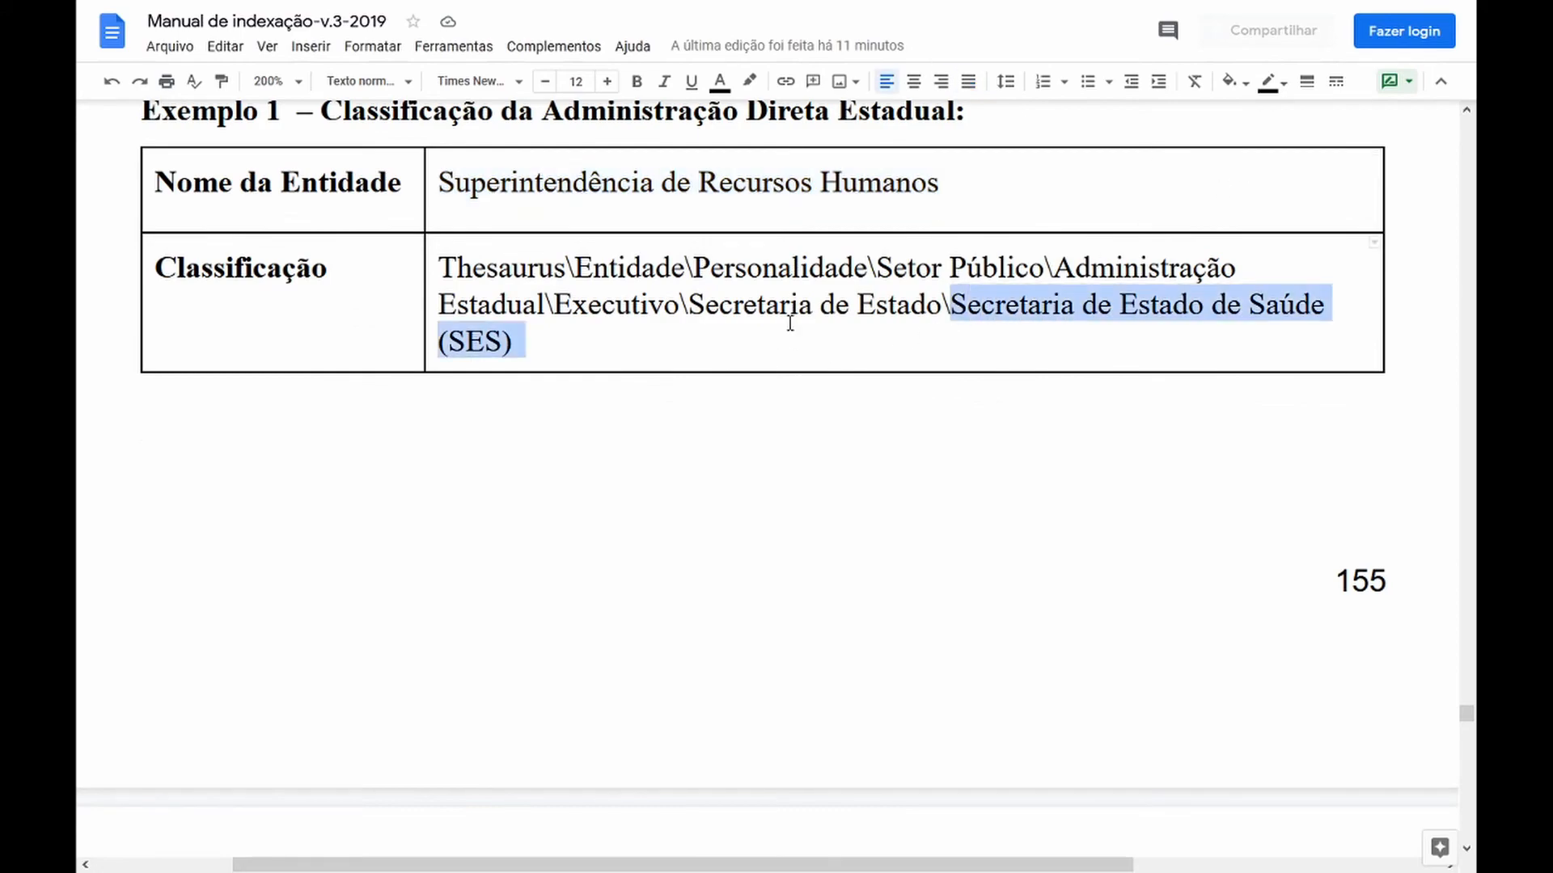
Read the note on homonymous superintendências, highlighting the "Secretaria de Estado de Saúde" variant, its hyphen and the "Saúde" variant among the registrations to avoid.
scroll(791, 321, "down", 8)
scroll(791, 322, "down", 1)
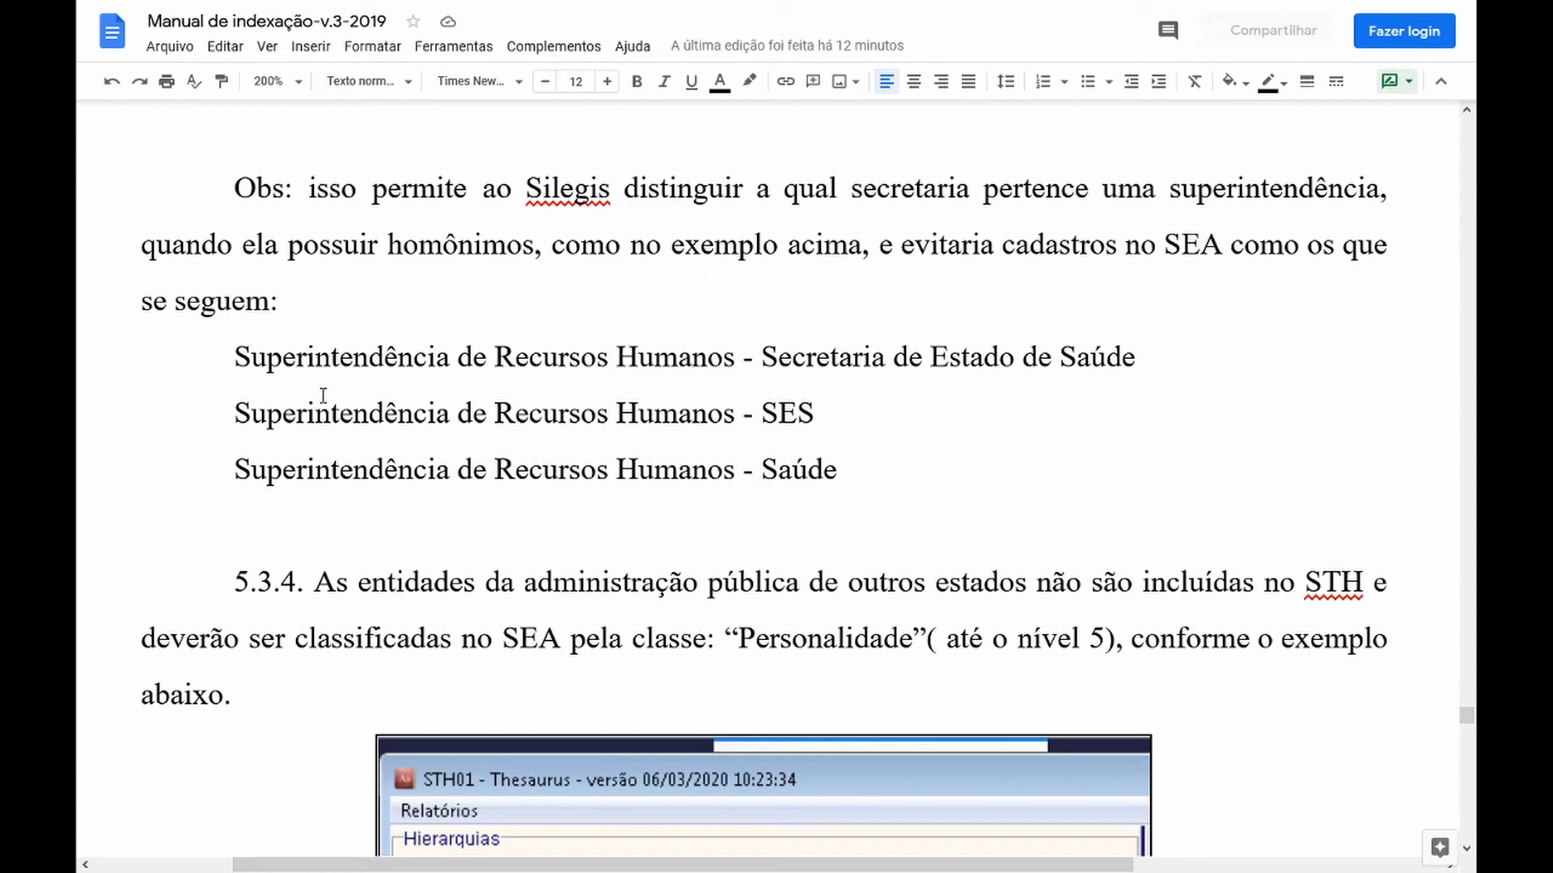
left_click_drag(229, 356, 1145, 339)
key("ctrl+shift+j")
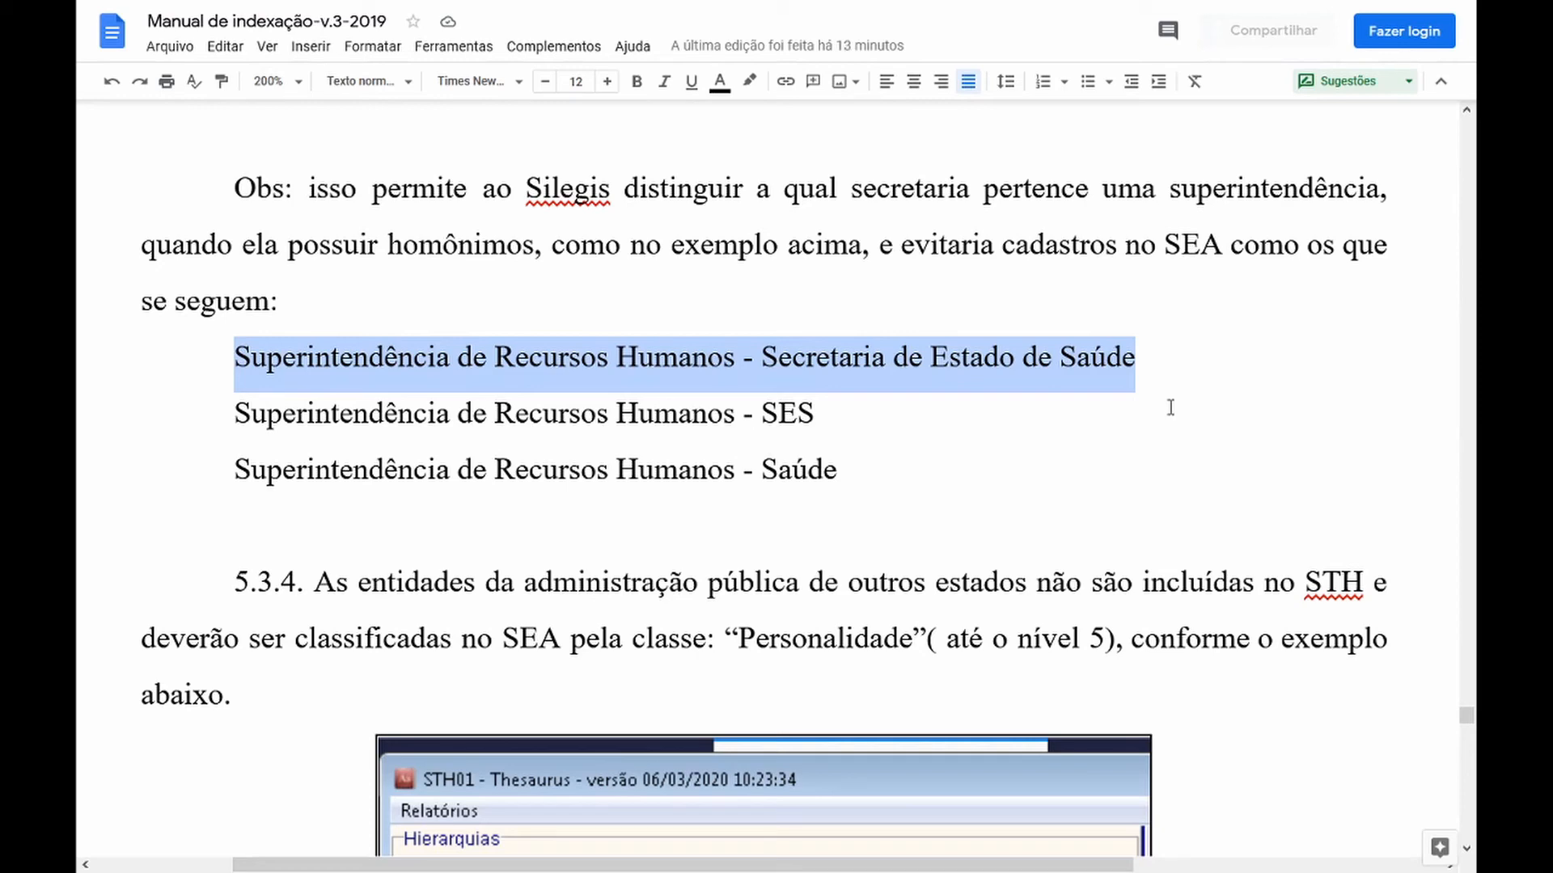
left_click_drag(1162, 372, 233, 378)
left_click(355, 374)
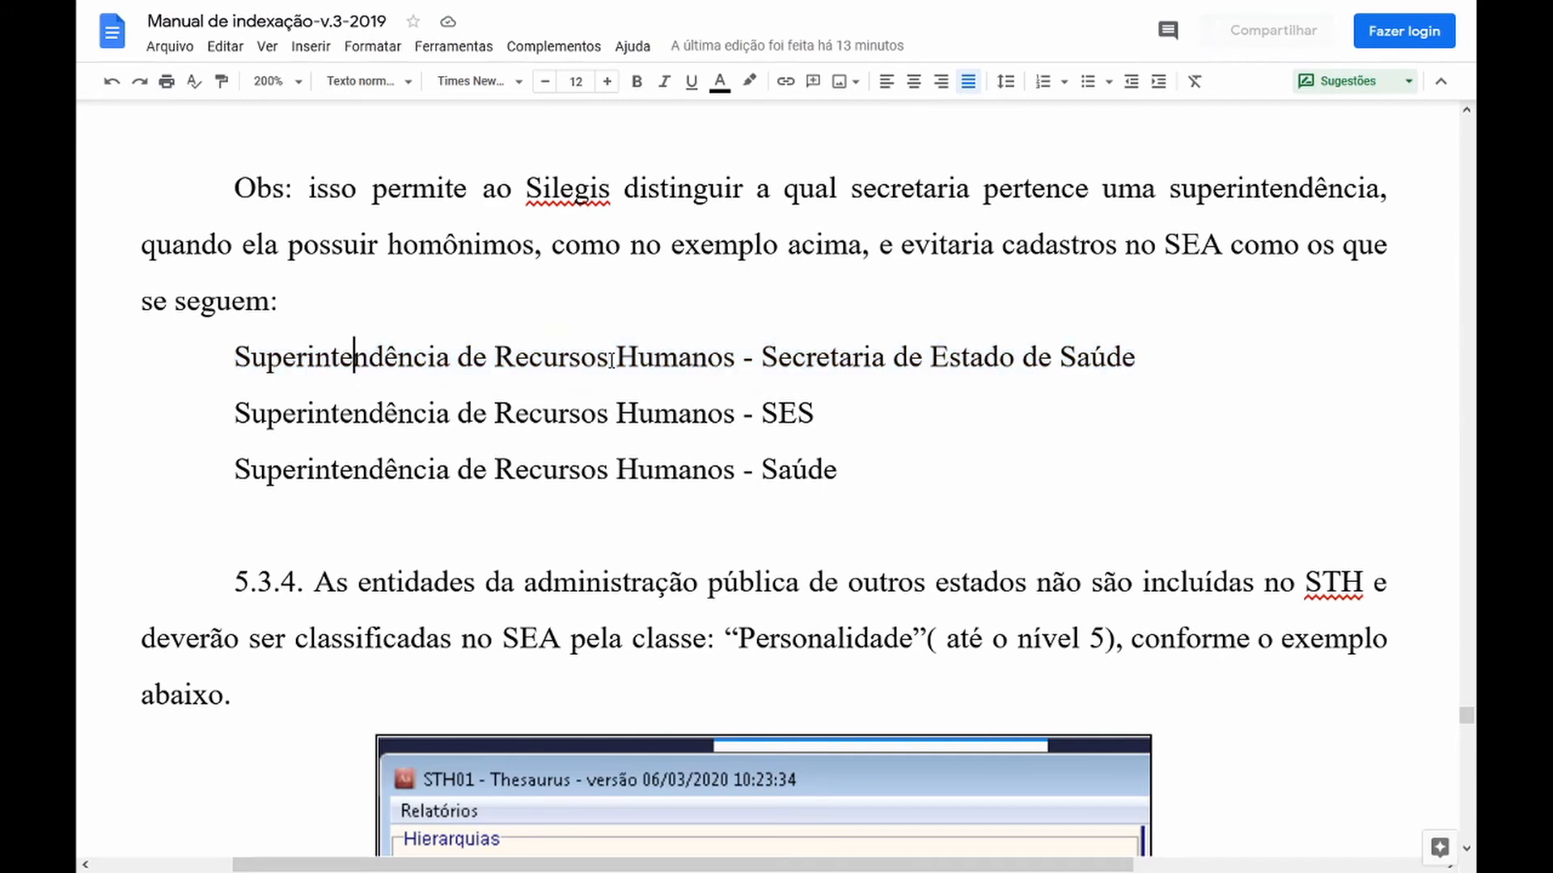
left_click_drag(754, 353, 737, 353)
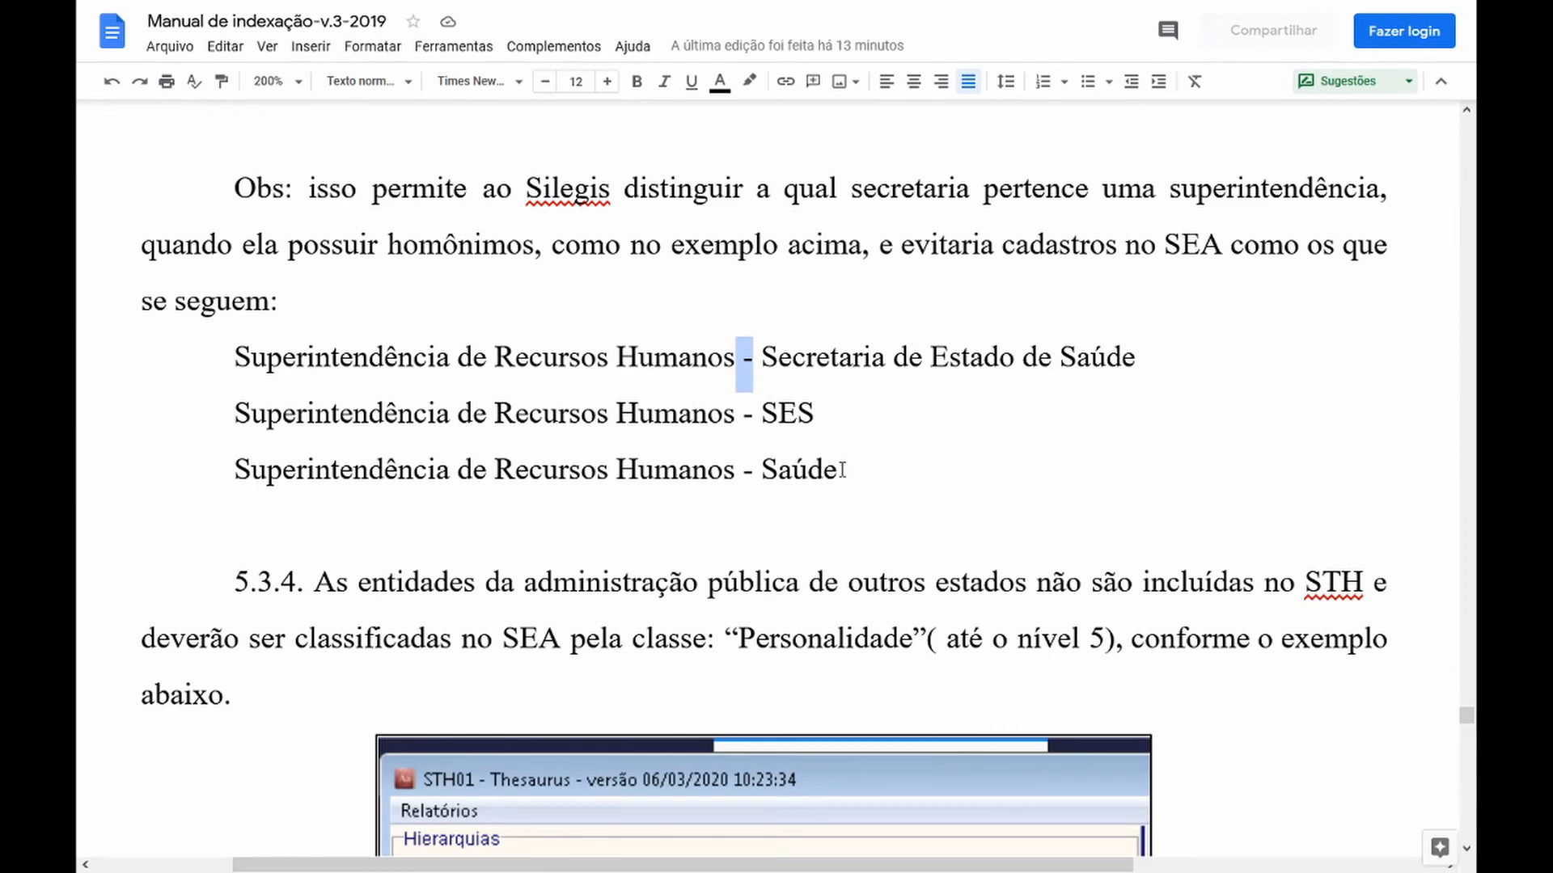
left_click_drag(838, 469, 228, 463)
Read rule 5.3.4 on public entities of other states and examine the thesaurus tree in Figura 24, continuing to Exemplo 2.
scroll(241, 251, "down", 4)
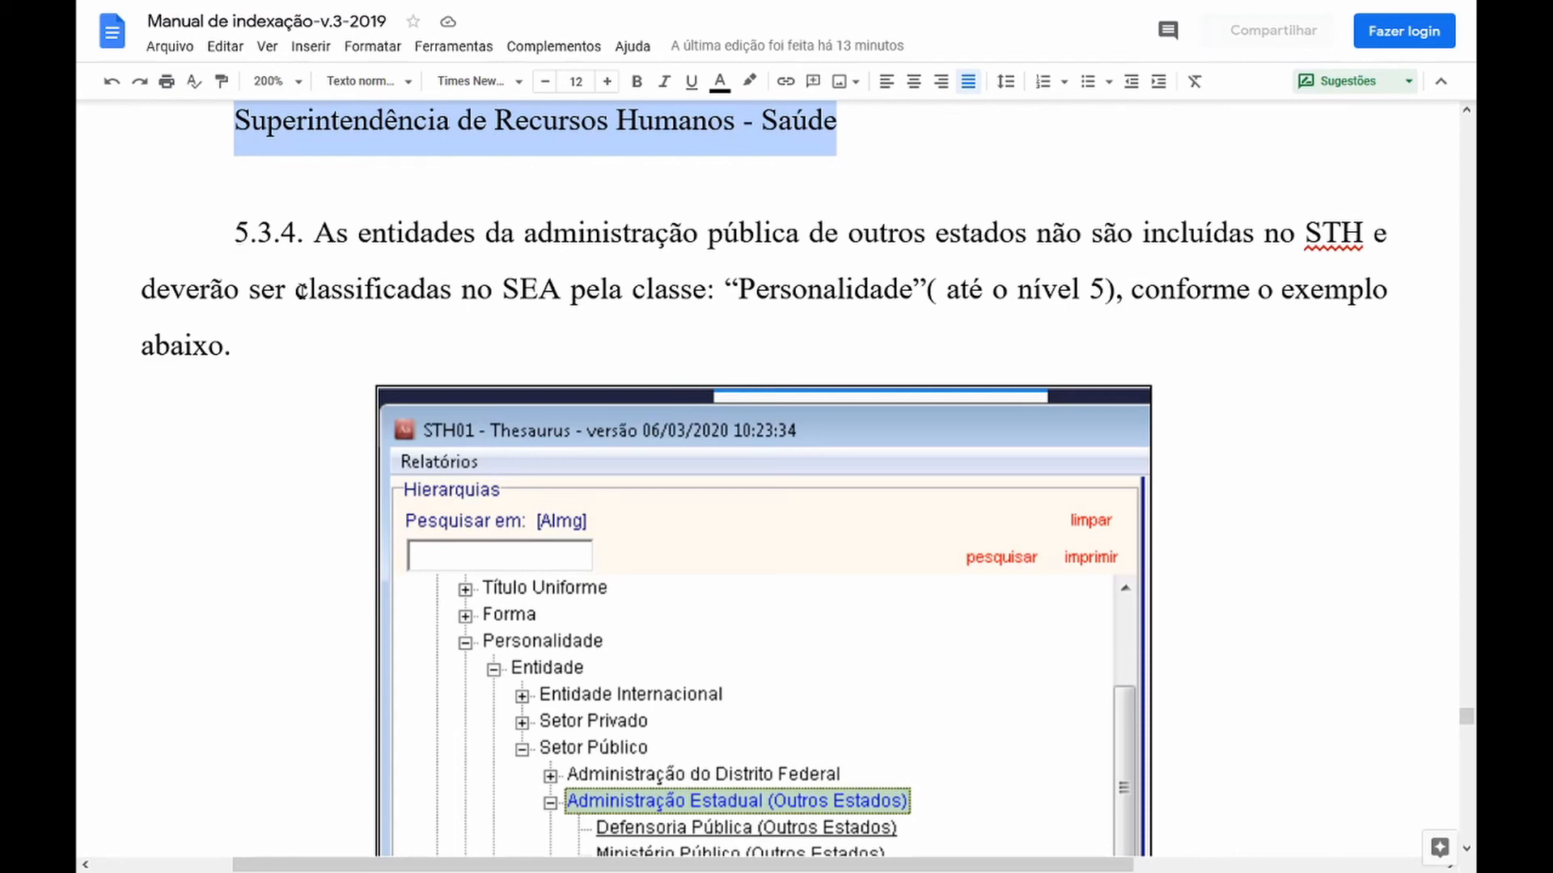
scroll(353, 218, "down", 5)
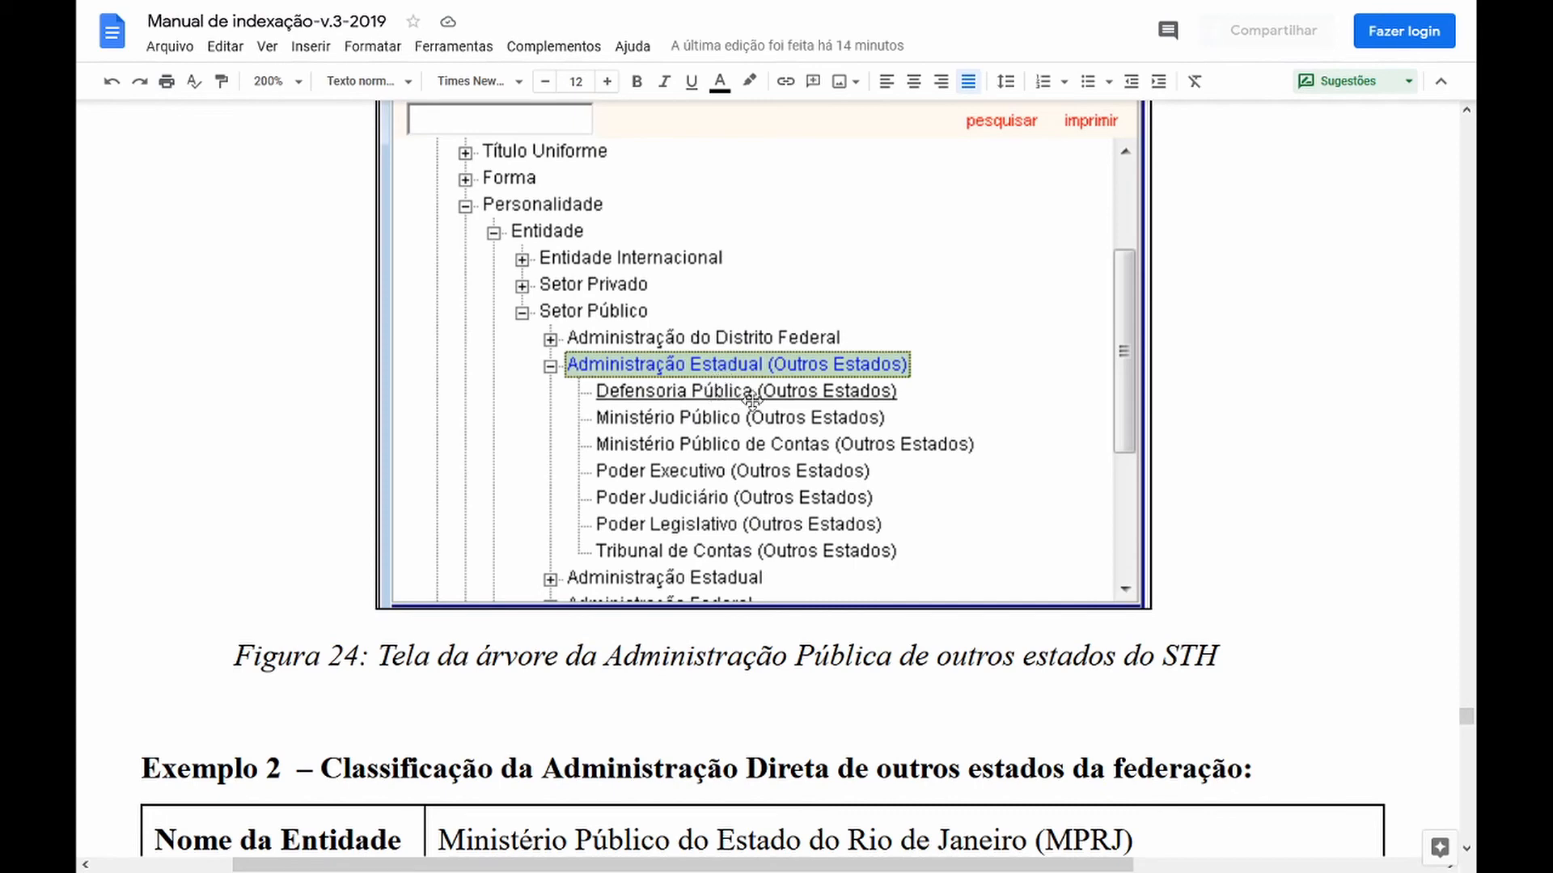
scroll(799, 380, "down", 1)
scroll(798, 380, "down", 7)
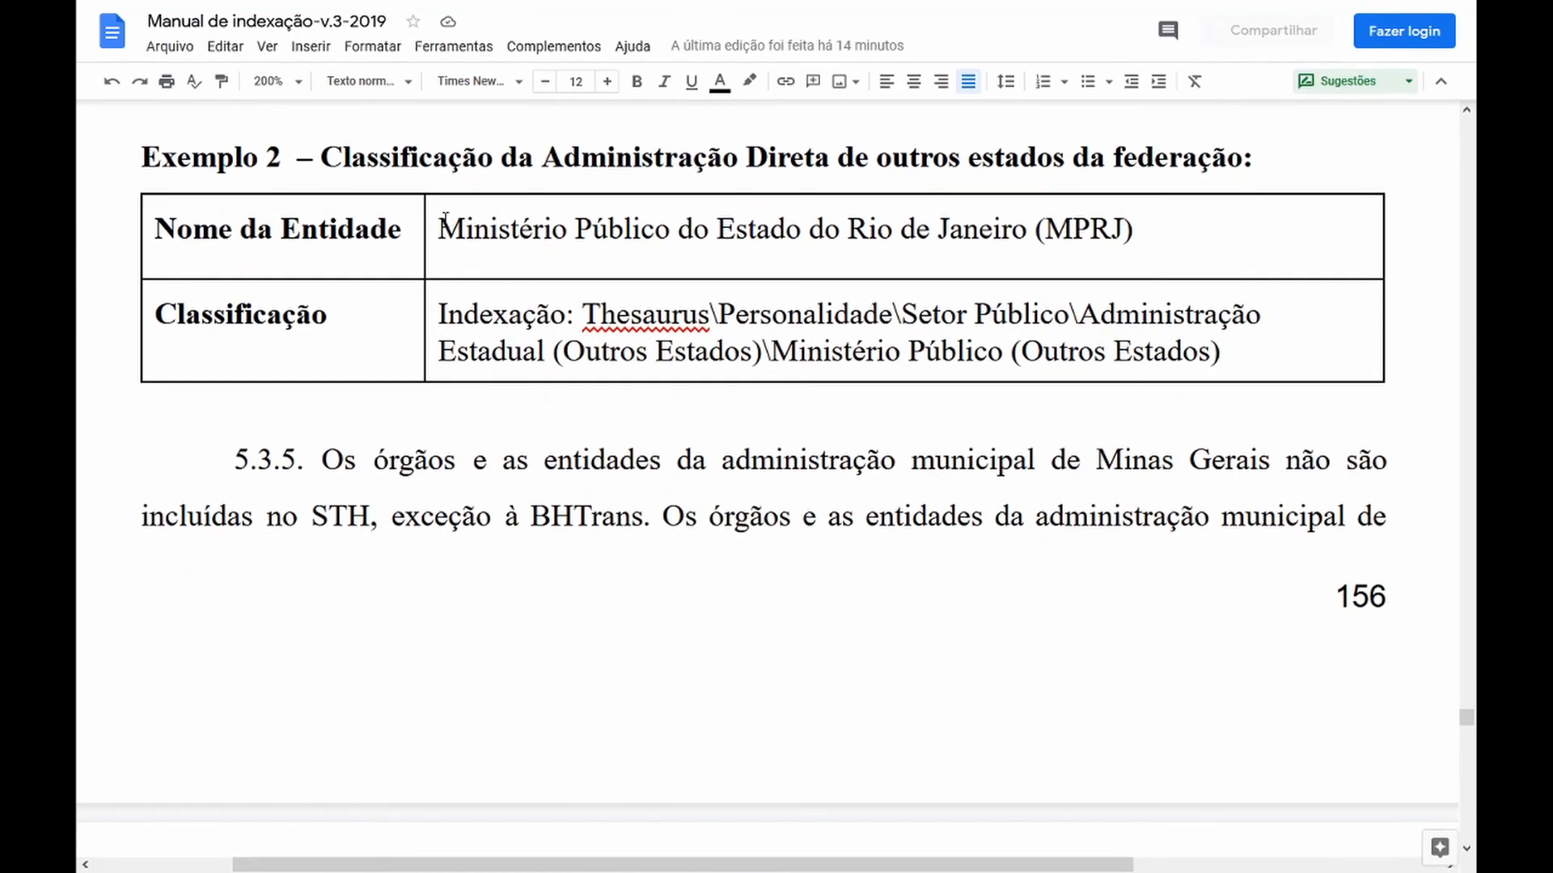
Highlight the entity name and the classification path down to "Ministério Público (Outros Estados)" in Exemplo 2, and compare it with Figura 24.
left_click_drag(441, 229, 1123, 229)
left_click_drag(582, 320, 1069, 323)
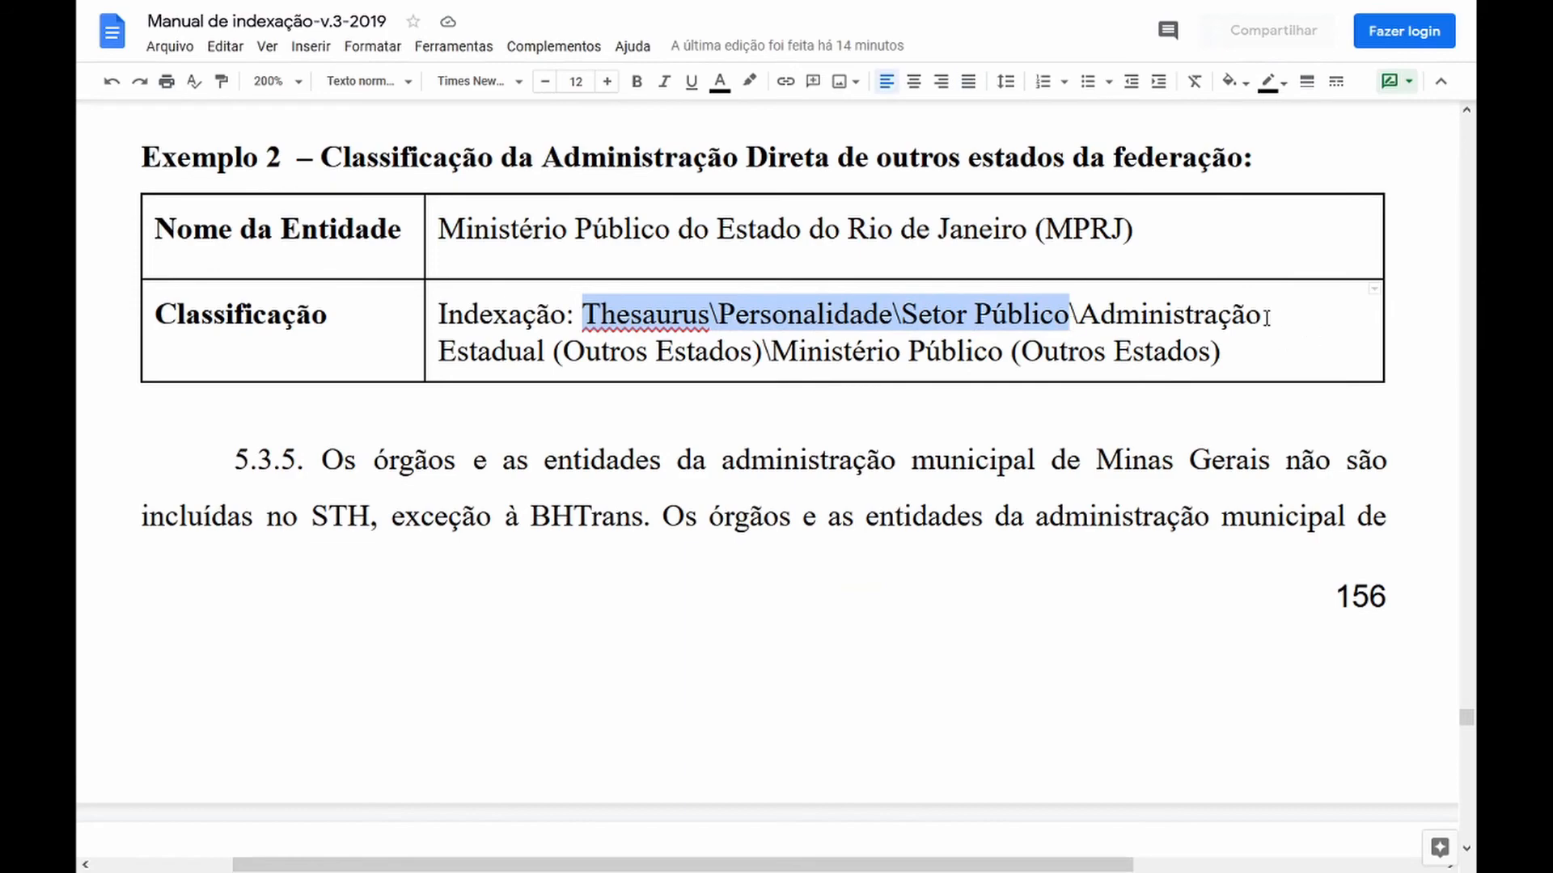
left_click_drag(1256, 337, 779, 341)
scroll(804, 291, "down", 1)
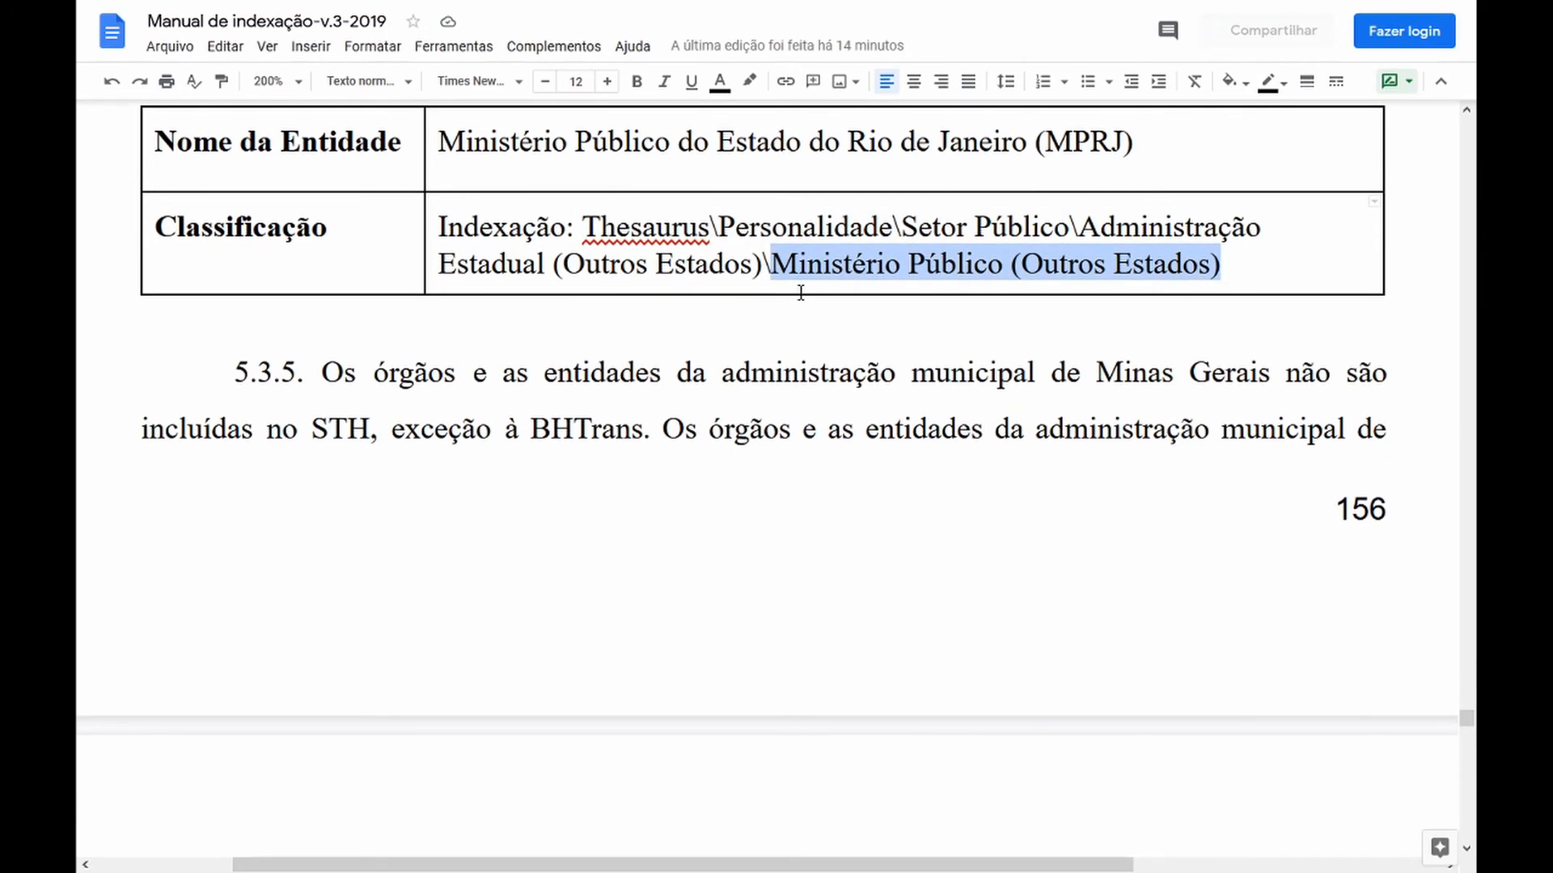
scroll(800, 293, "up", 5)
scroll(801, 293, "up", 5)
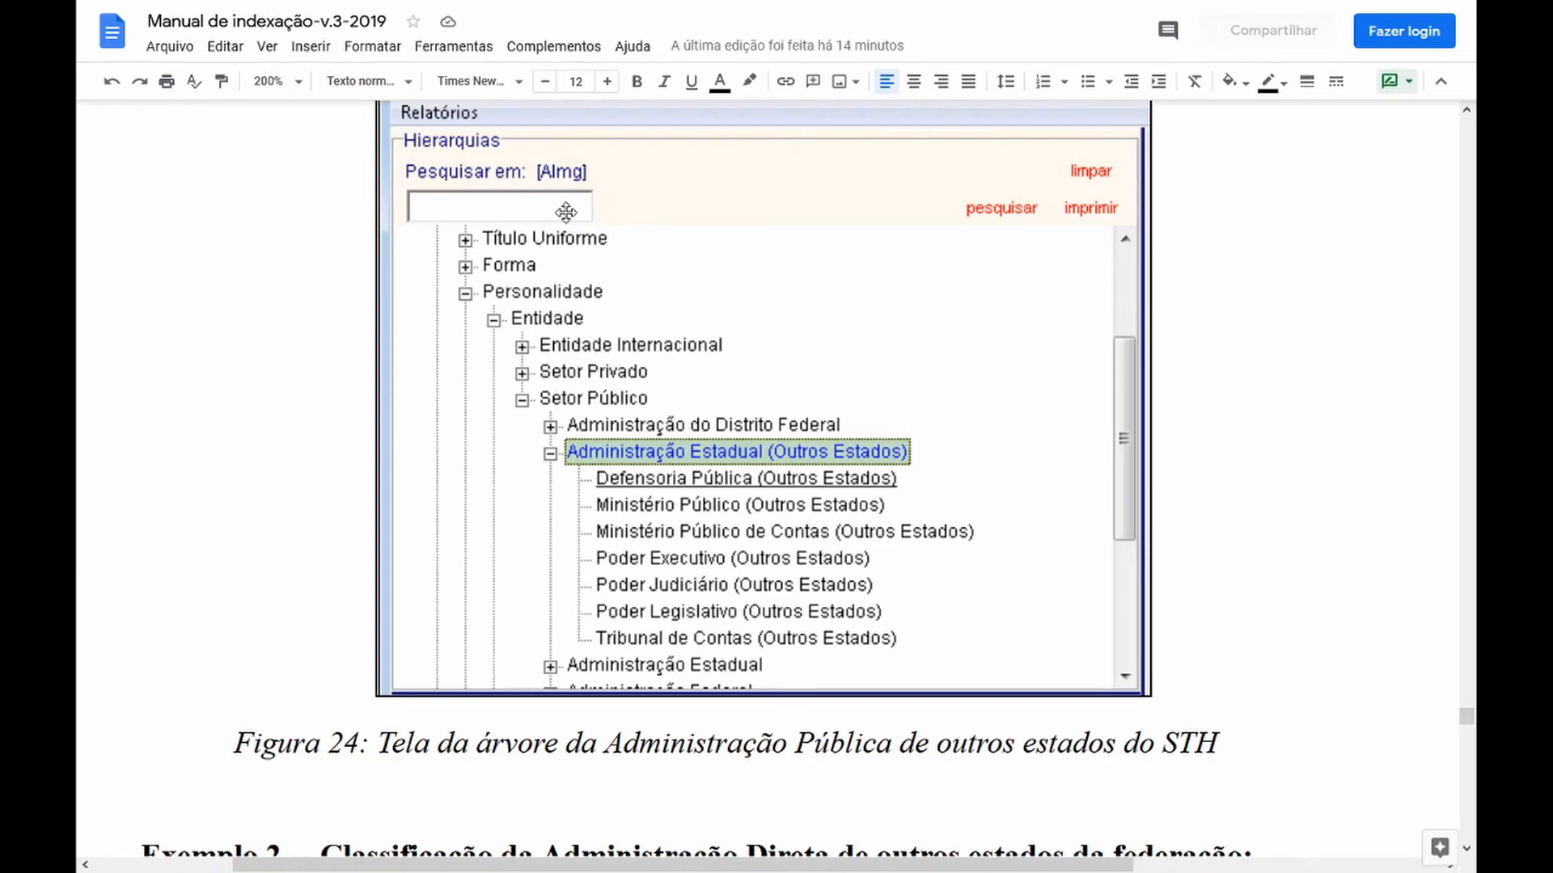
scroll(566, 212, "down", 6)
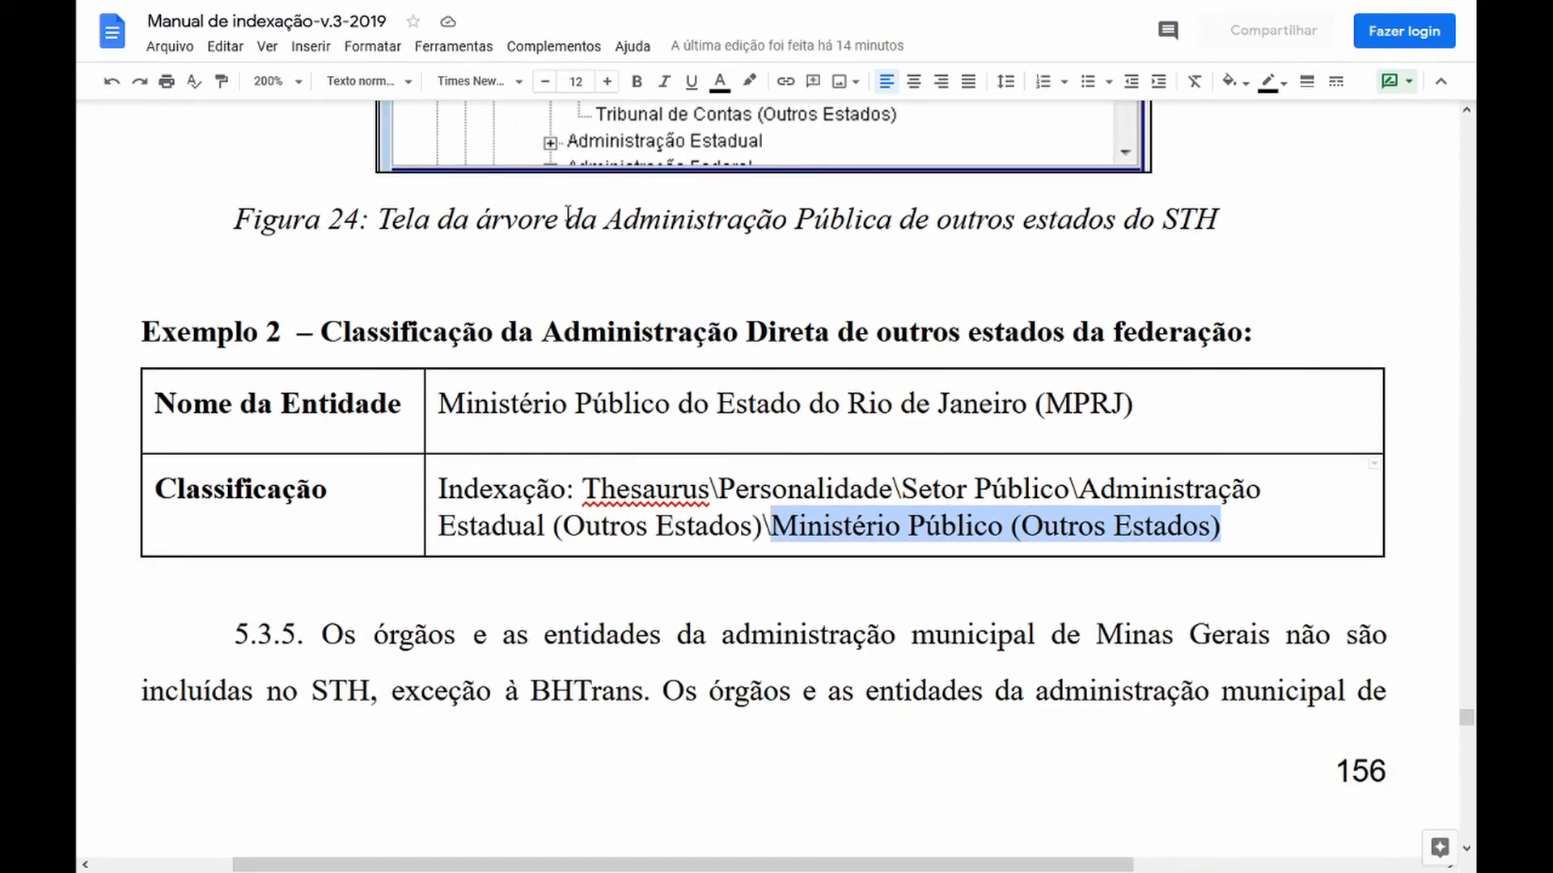
Read rule 5.3.5 on Minas Gerais municipal entities, examine the Administração Municipal tree in Figura 25, and go on to Exemplo 3.
scroll(569, 215, "down", 5)
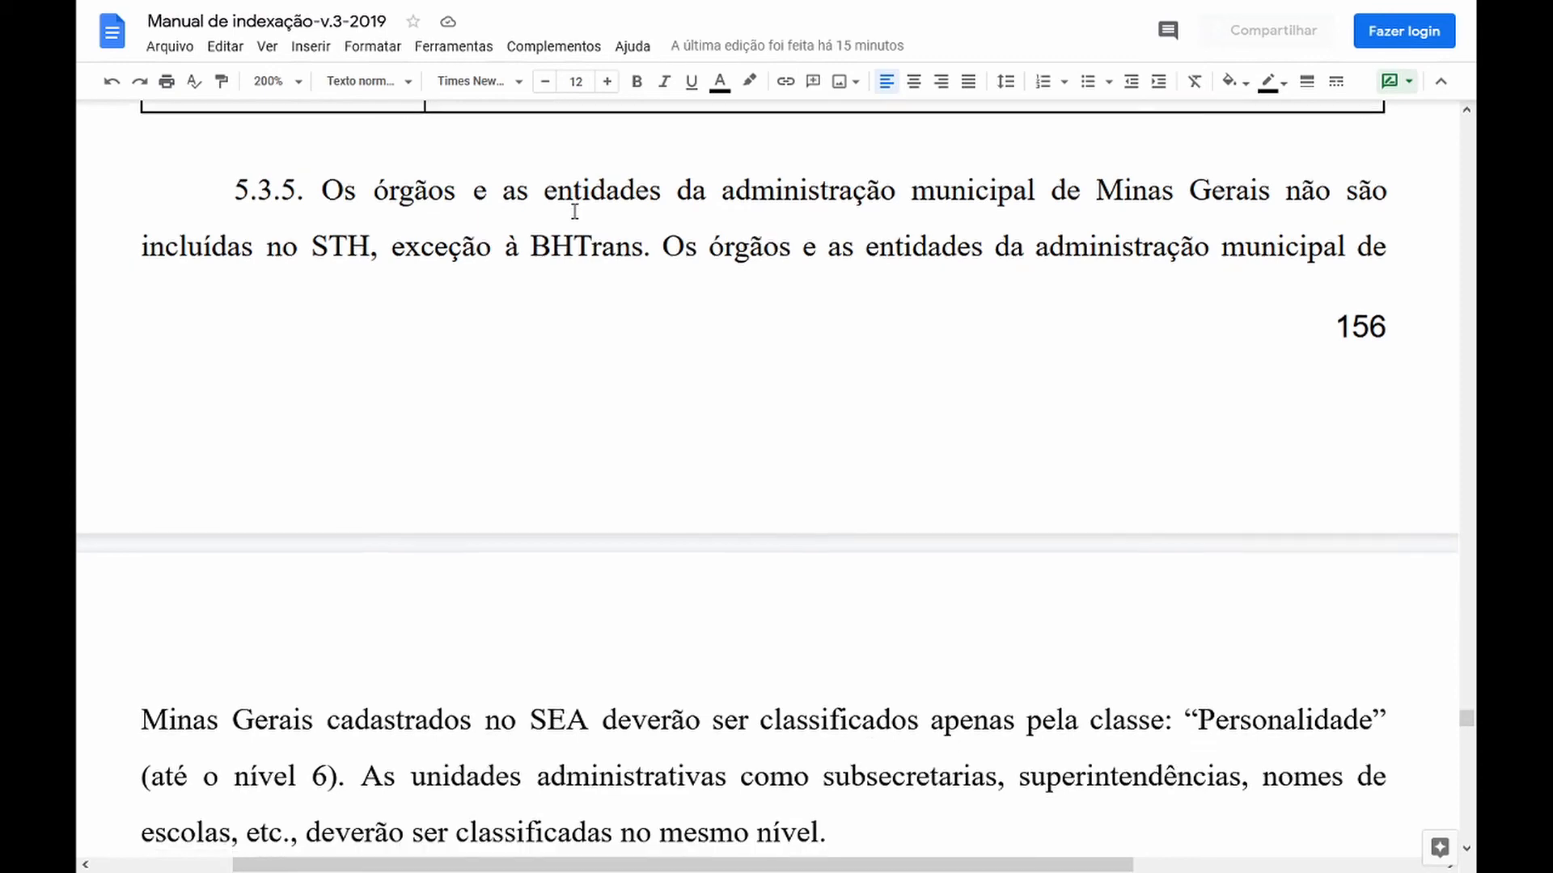
scroll(574, 211, "down", 6)
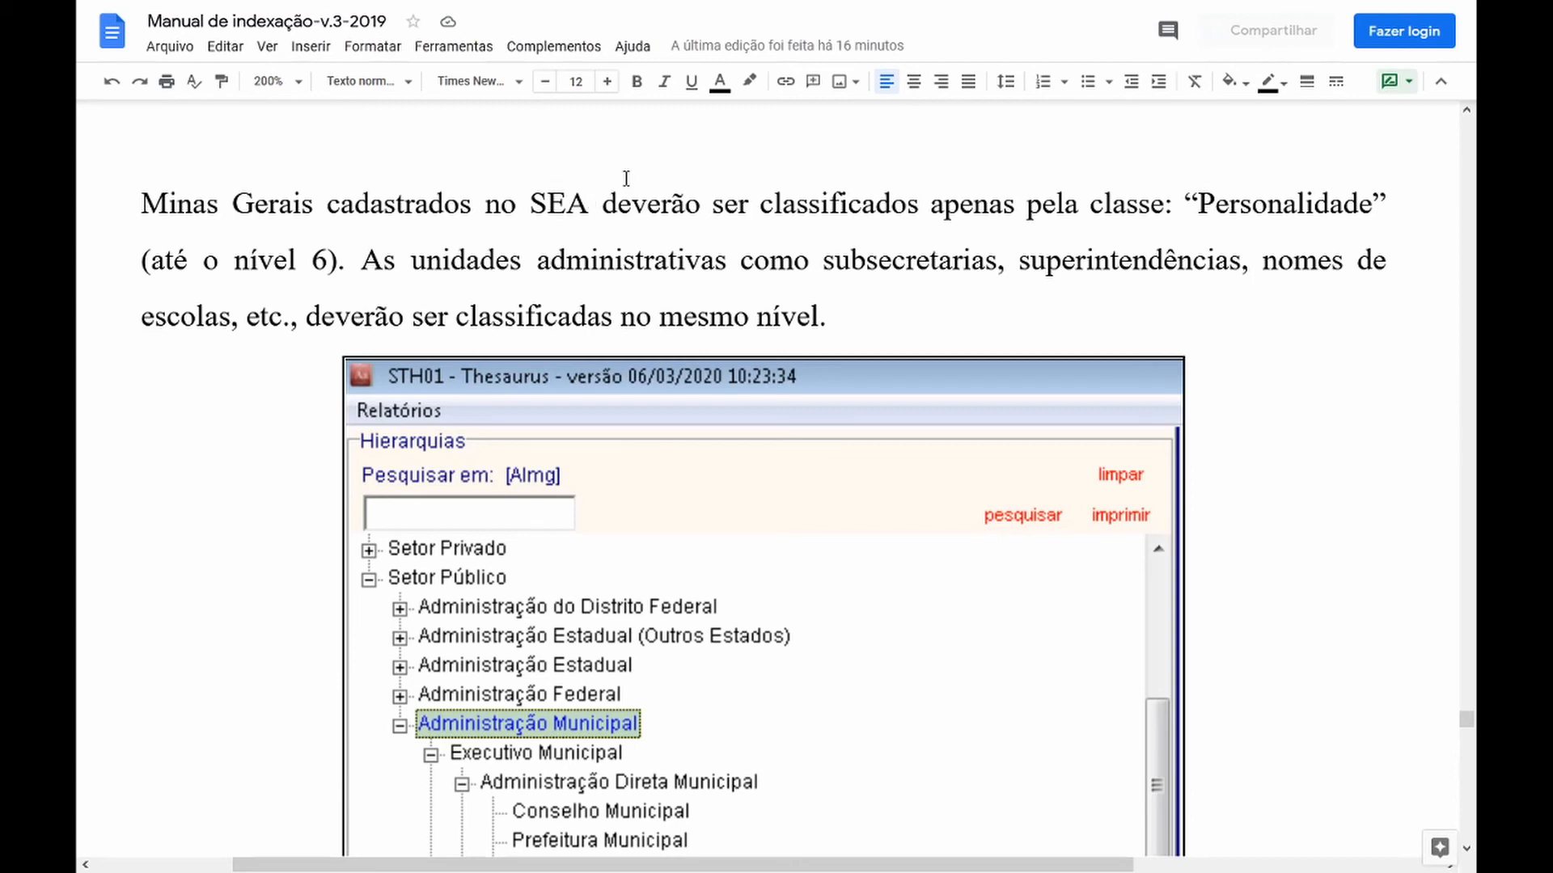
scroll(611, 187, "down", 1)
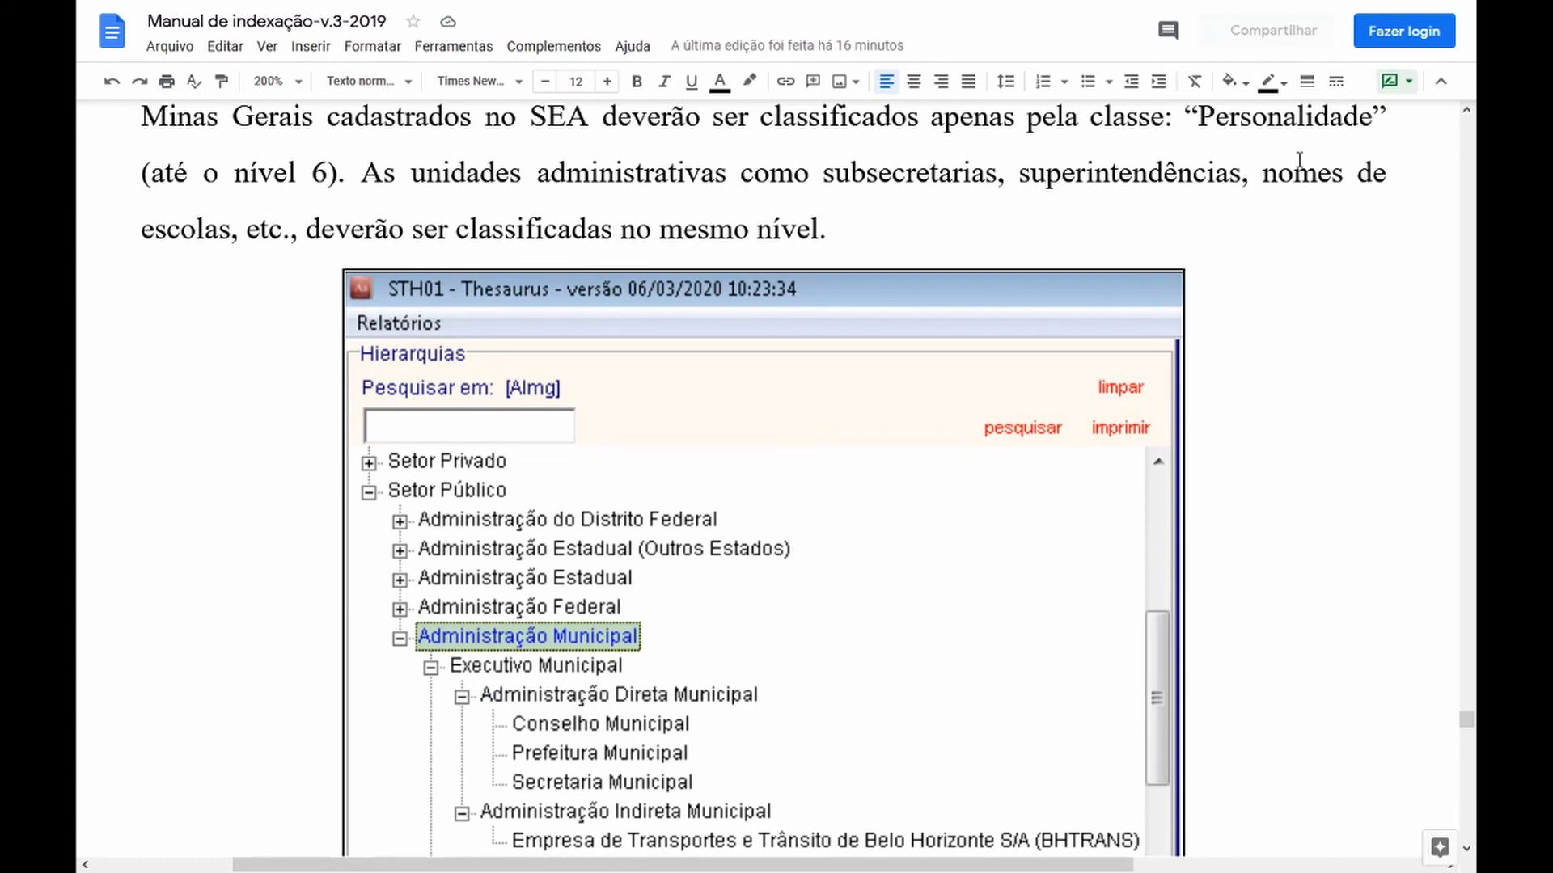
scroll(1299, 159, "down", 1)
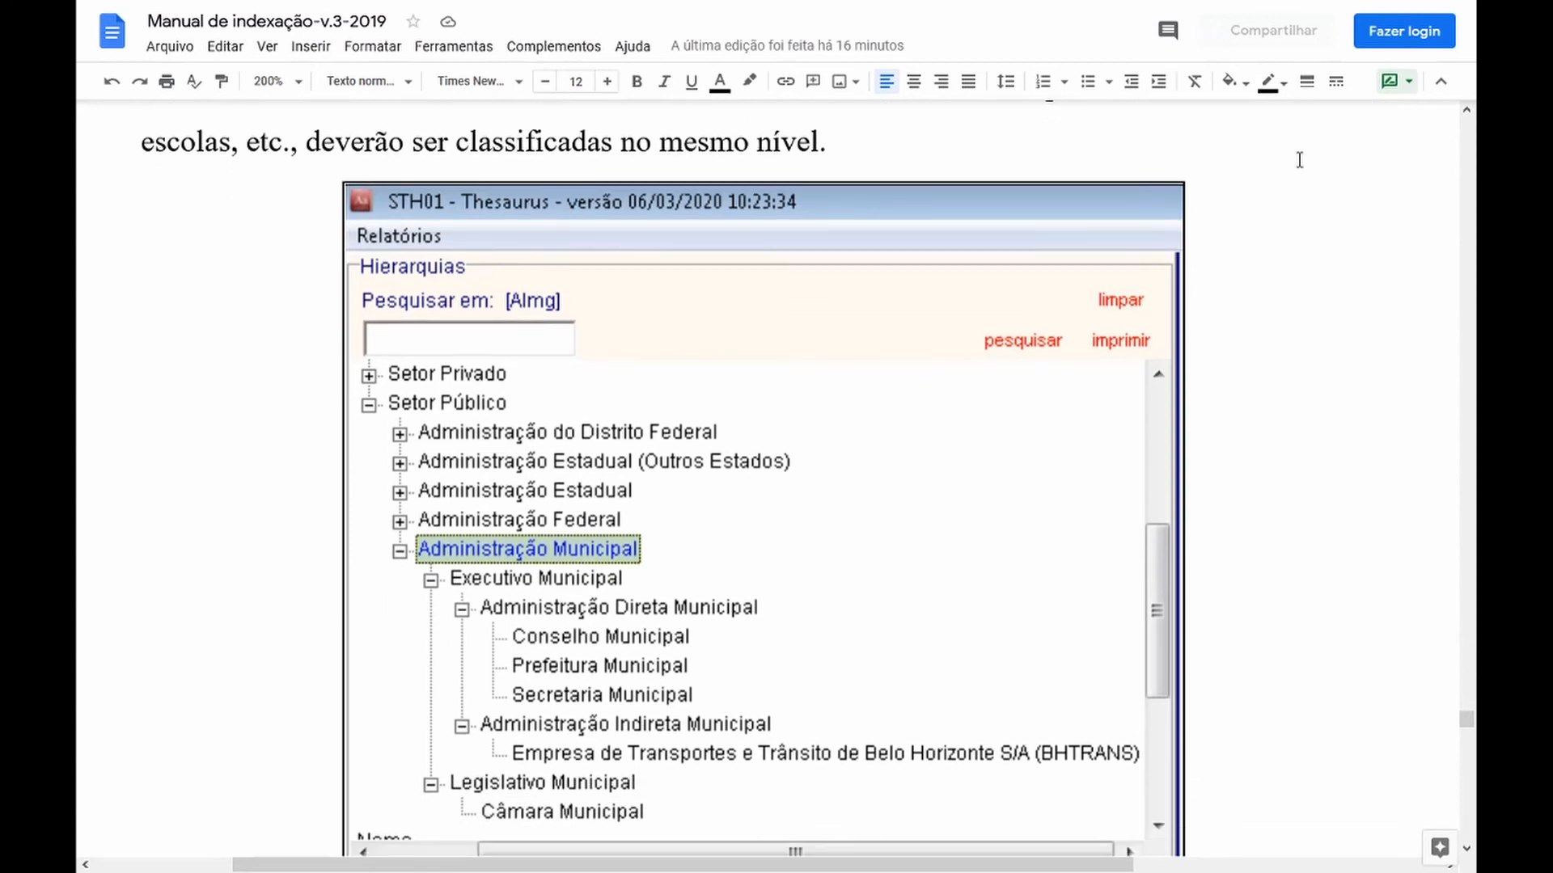
scroll(1300, 159, "up", 1)
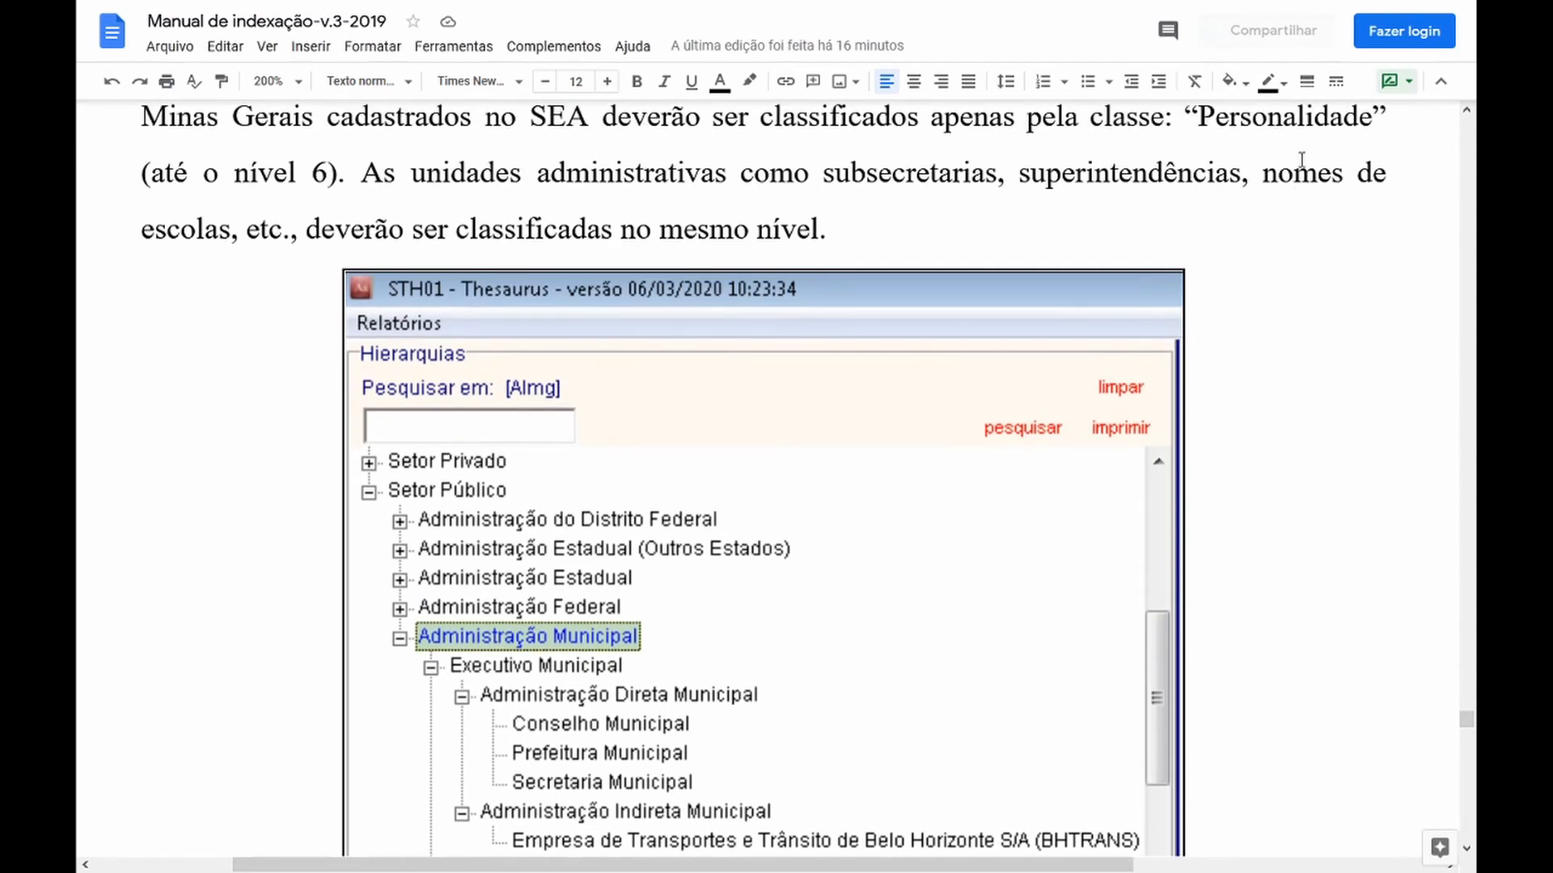
scroll(1301, 159, "down", 3)
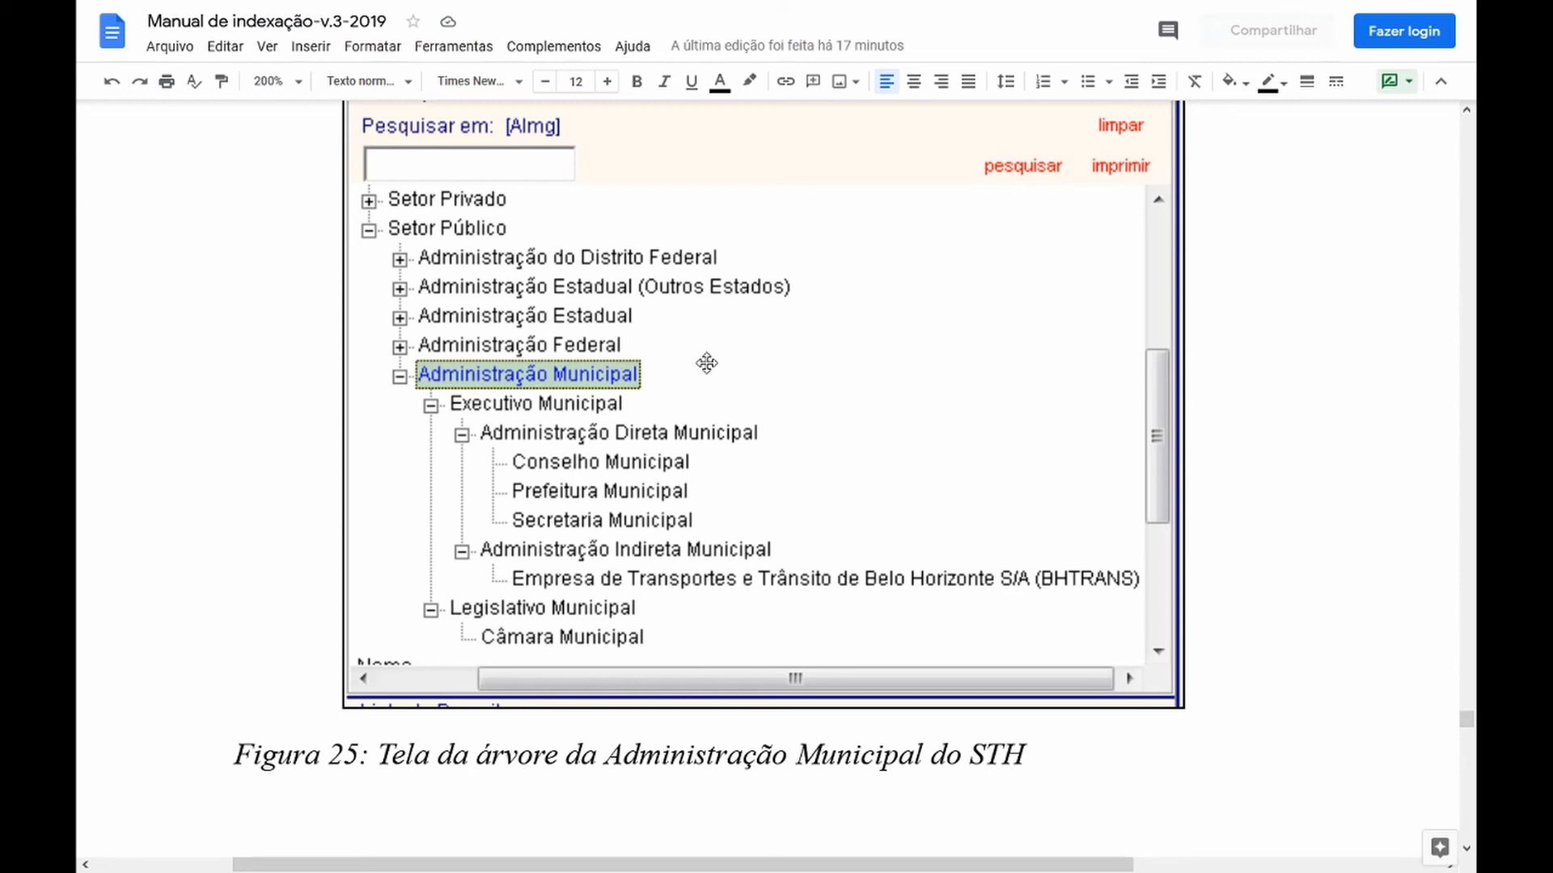
scroll(648, 363, "down", 2)
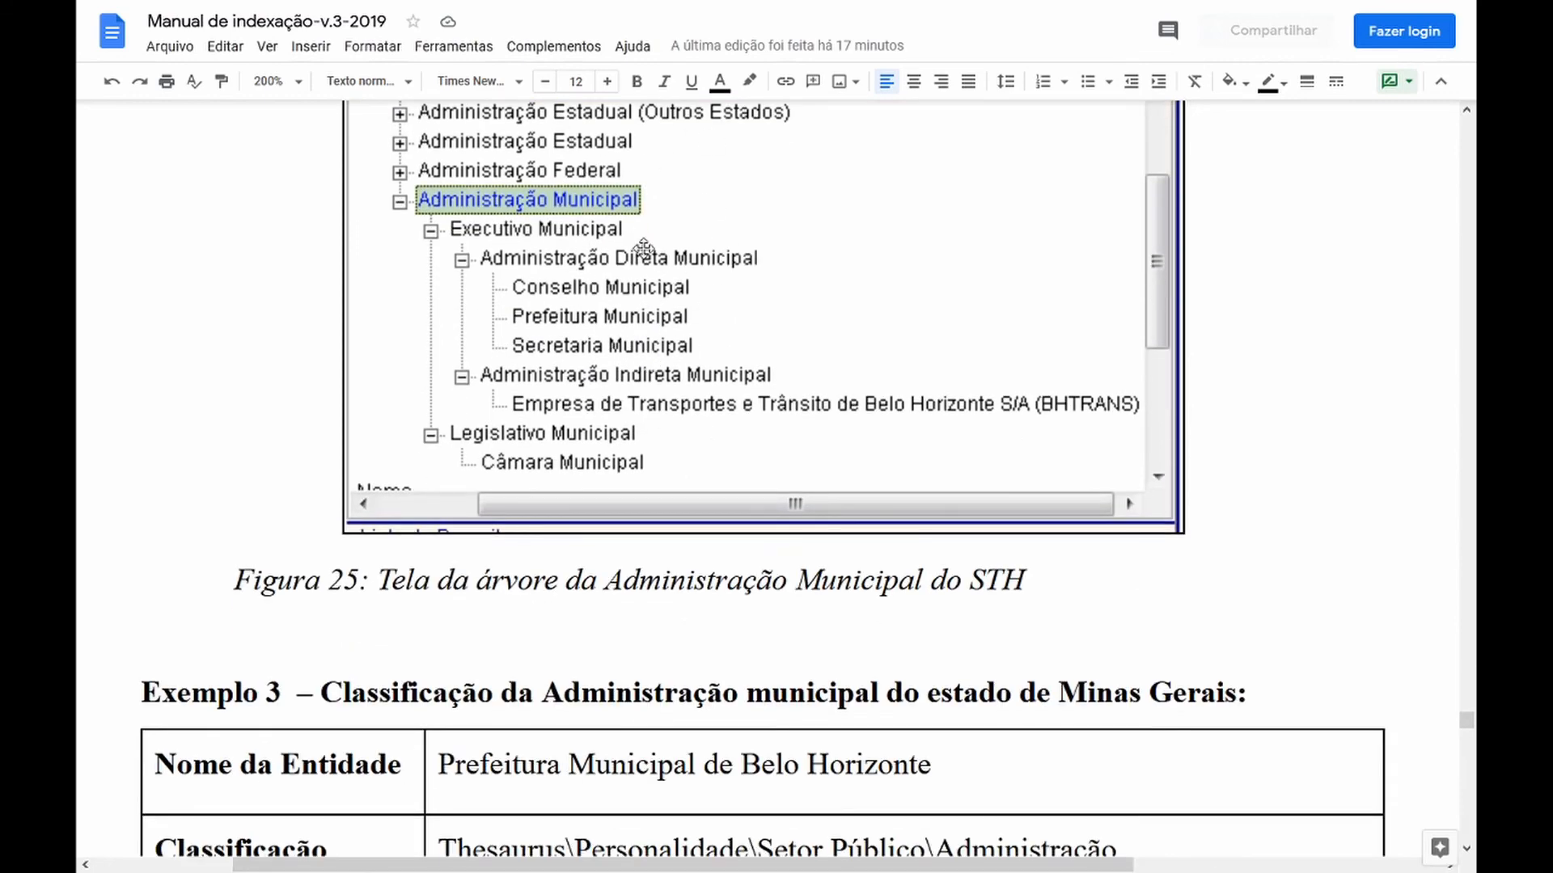
scroll(644, 246, "down", 6)
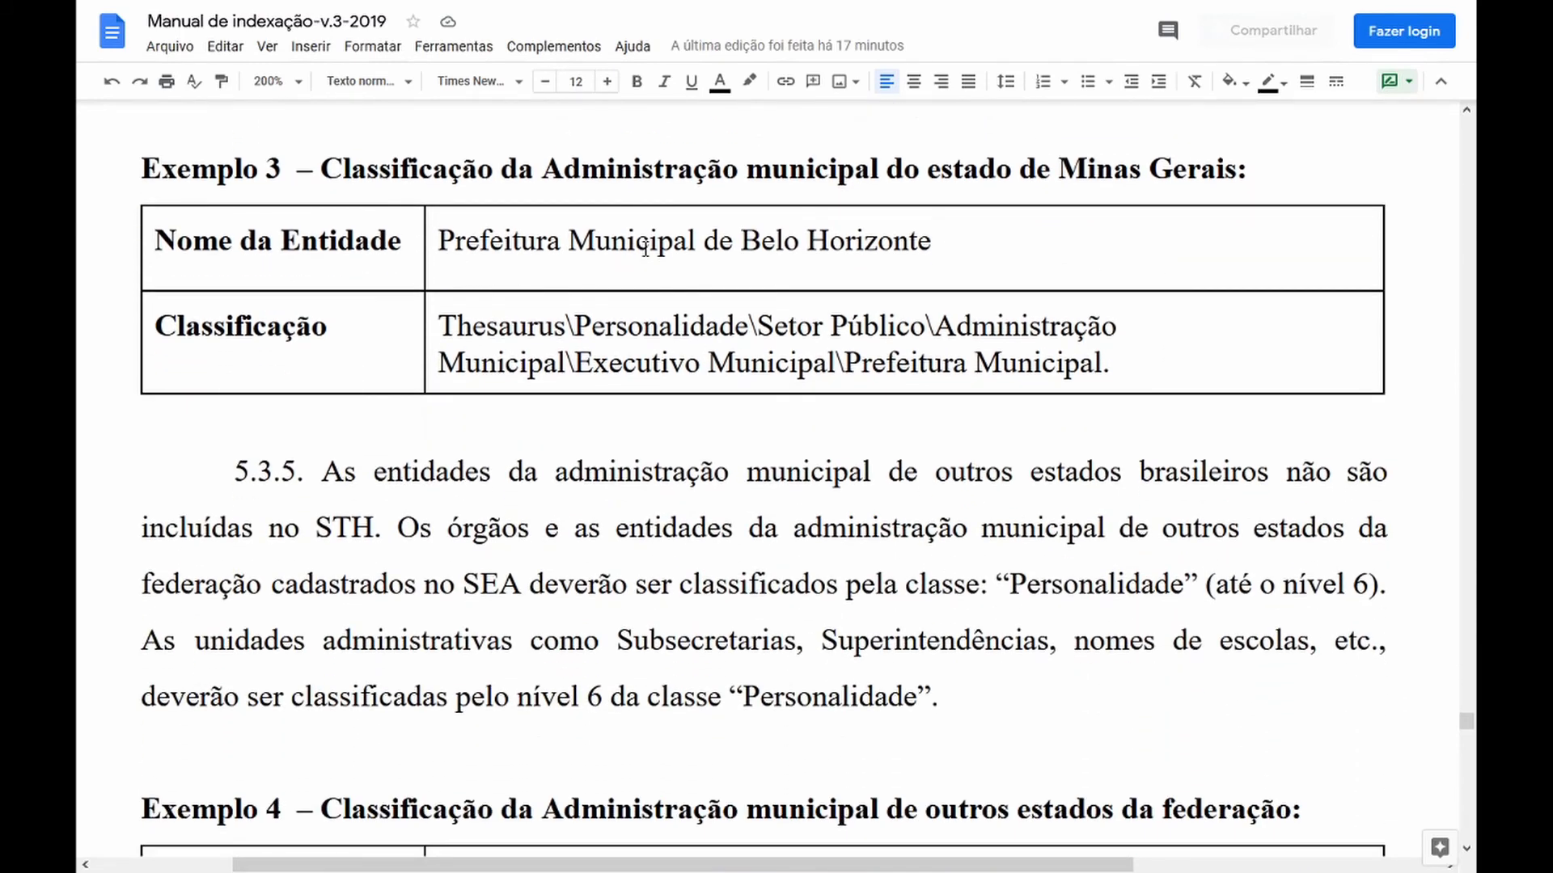
Highlight the start and the final "Prefeitura Municipal" level of Exemplo 3's classification path, and read the rule on municipal entities of other states.
left_click_drag(437, 326, 774, 318)
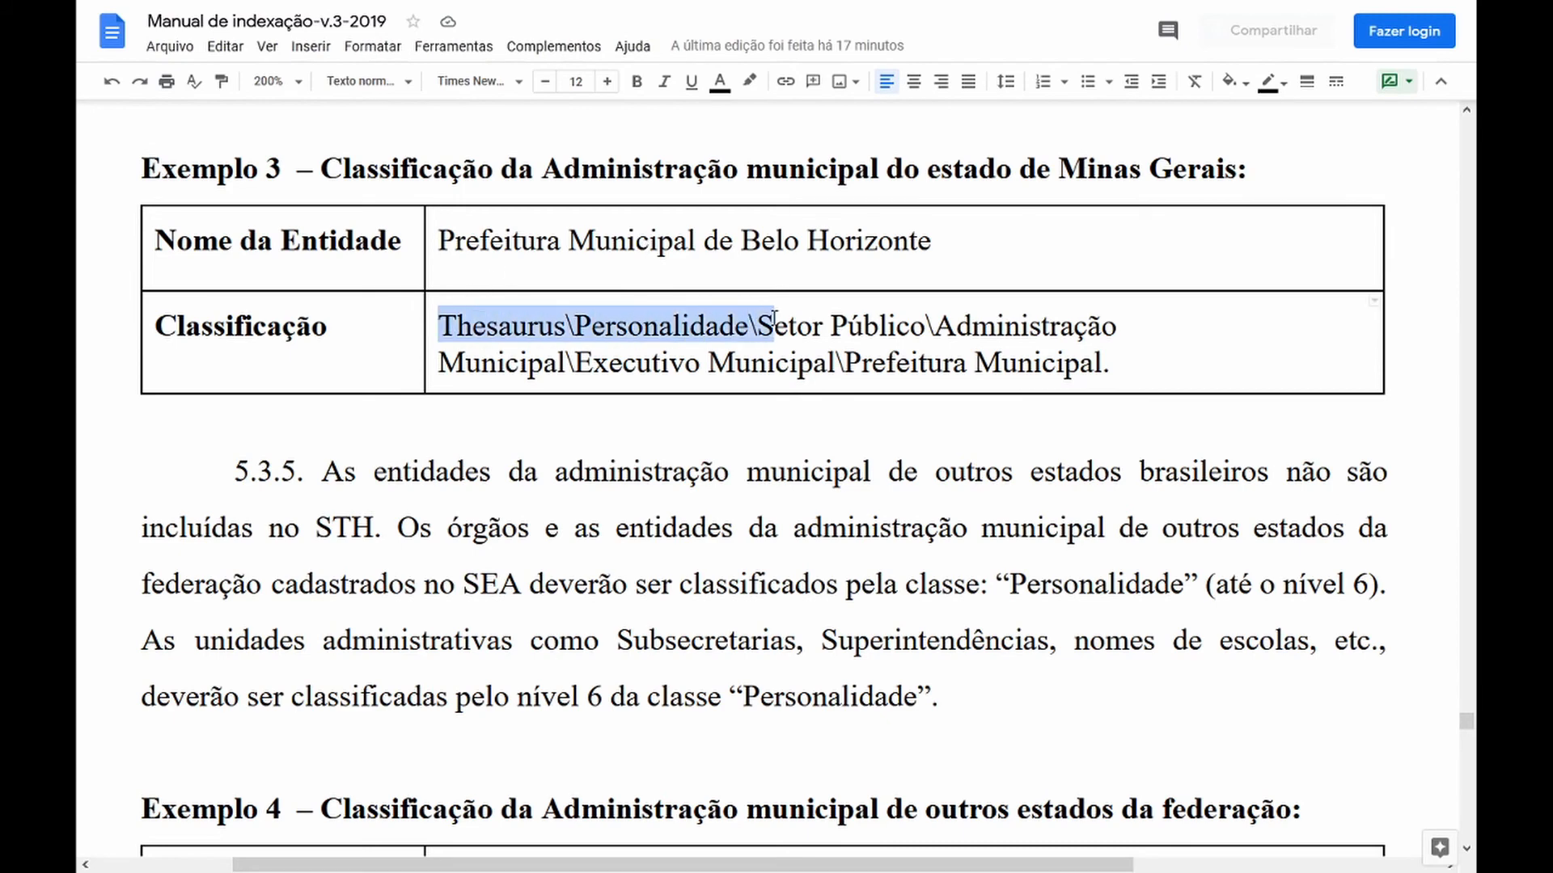
left_click_drag(1150, 343, 841, 353)
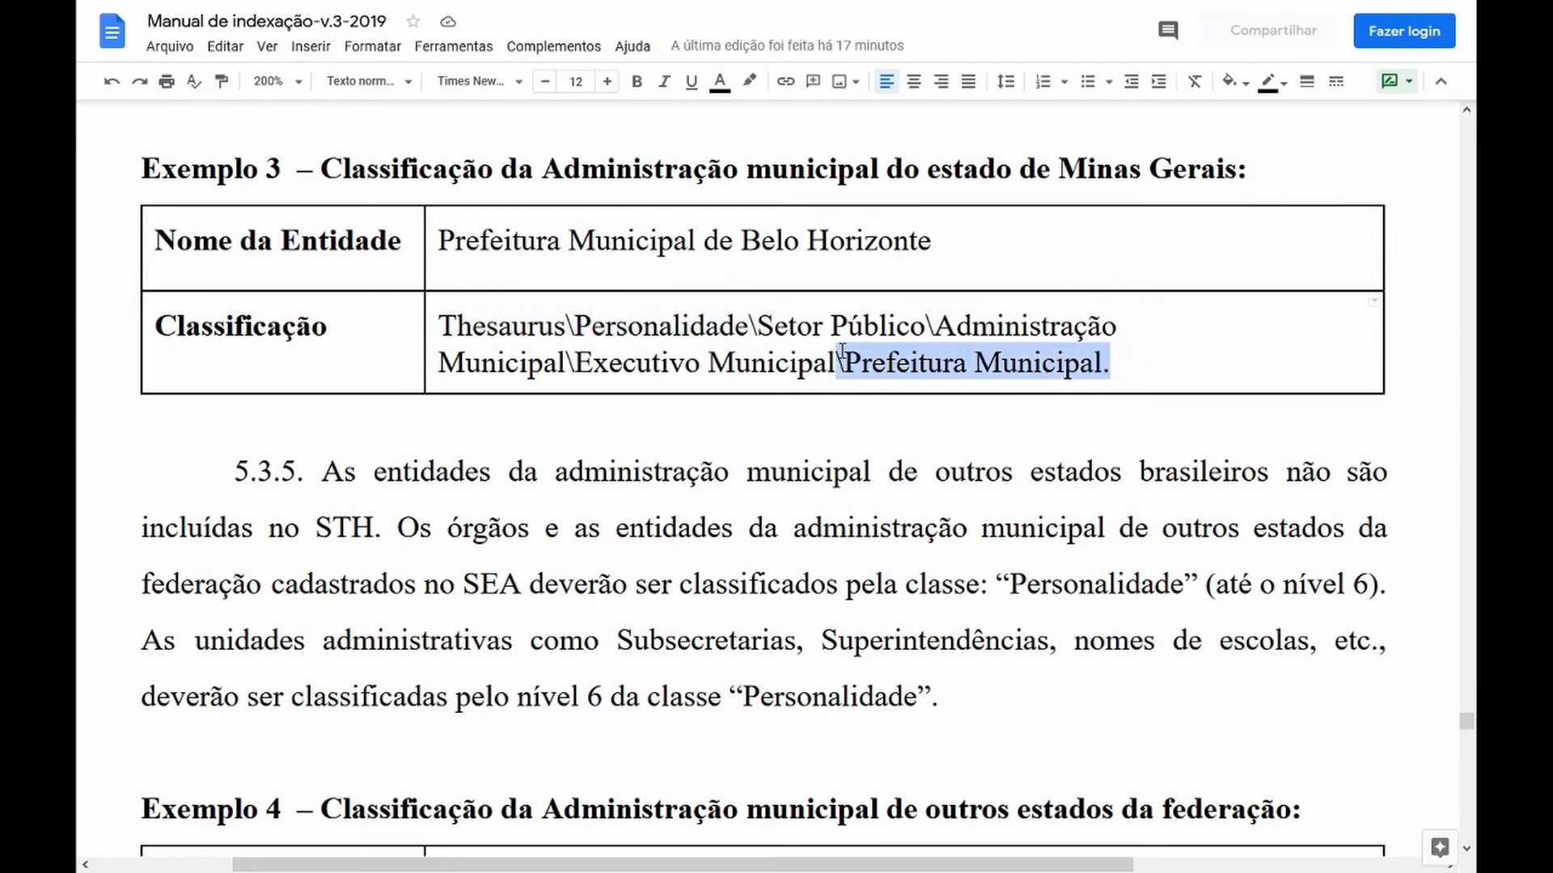
scroll(877, 314, "down", 3)
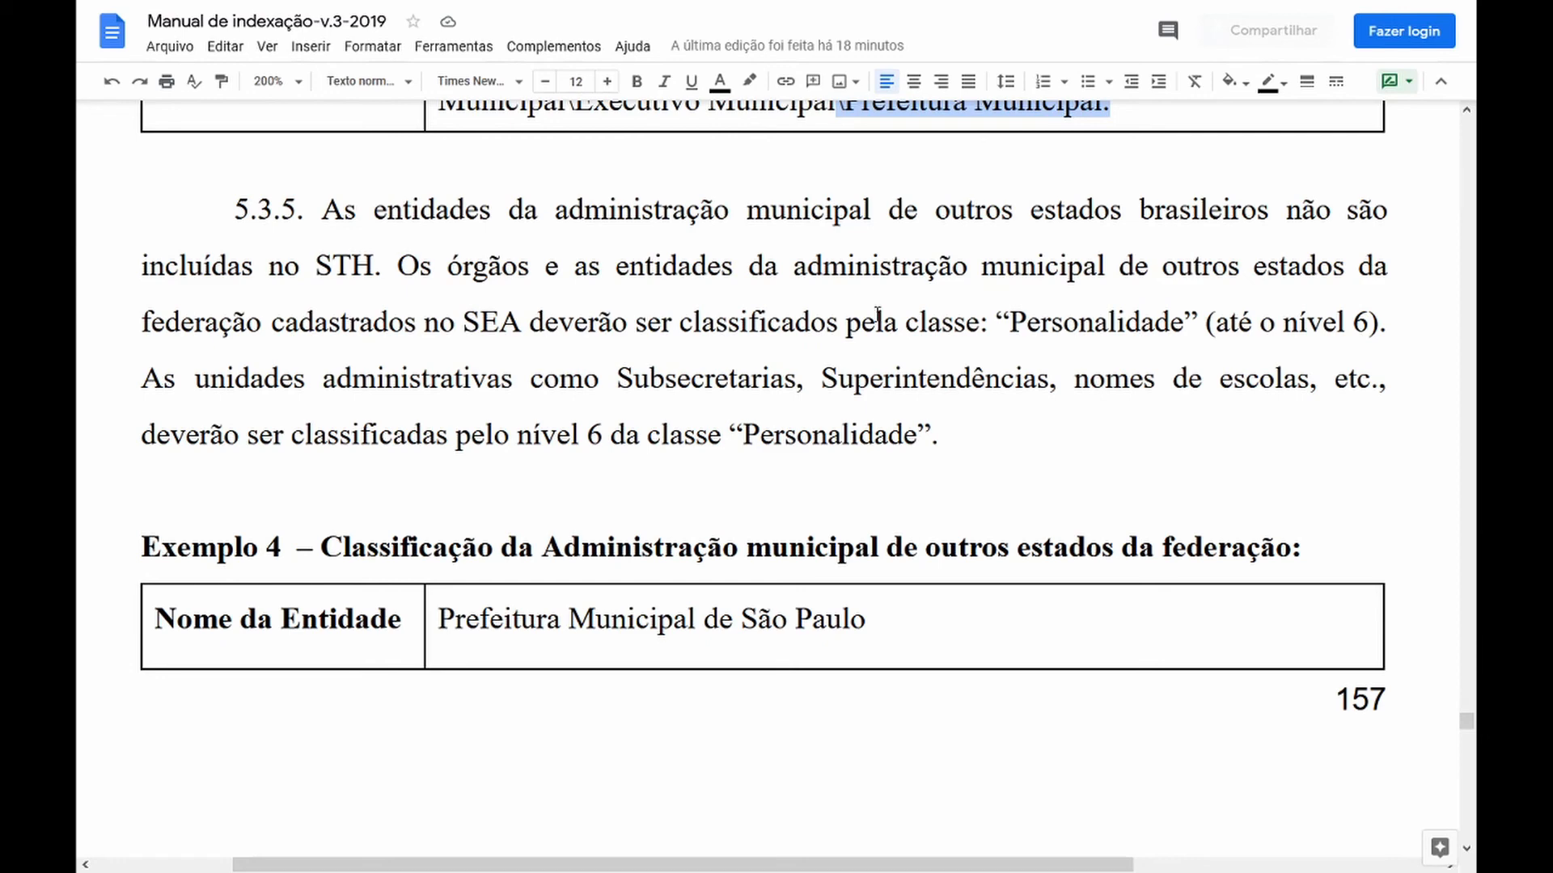
Review Exemplo 4 on Prefeitura Municipal de São Paulo and highlight the last level of its classification path.
scroll(878, 315, "down", 5)
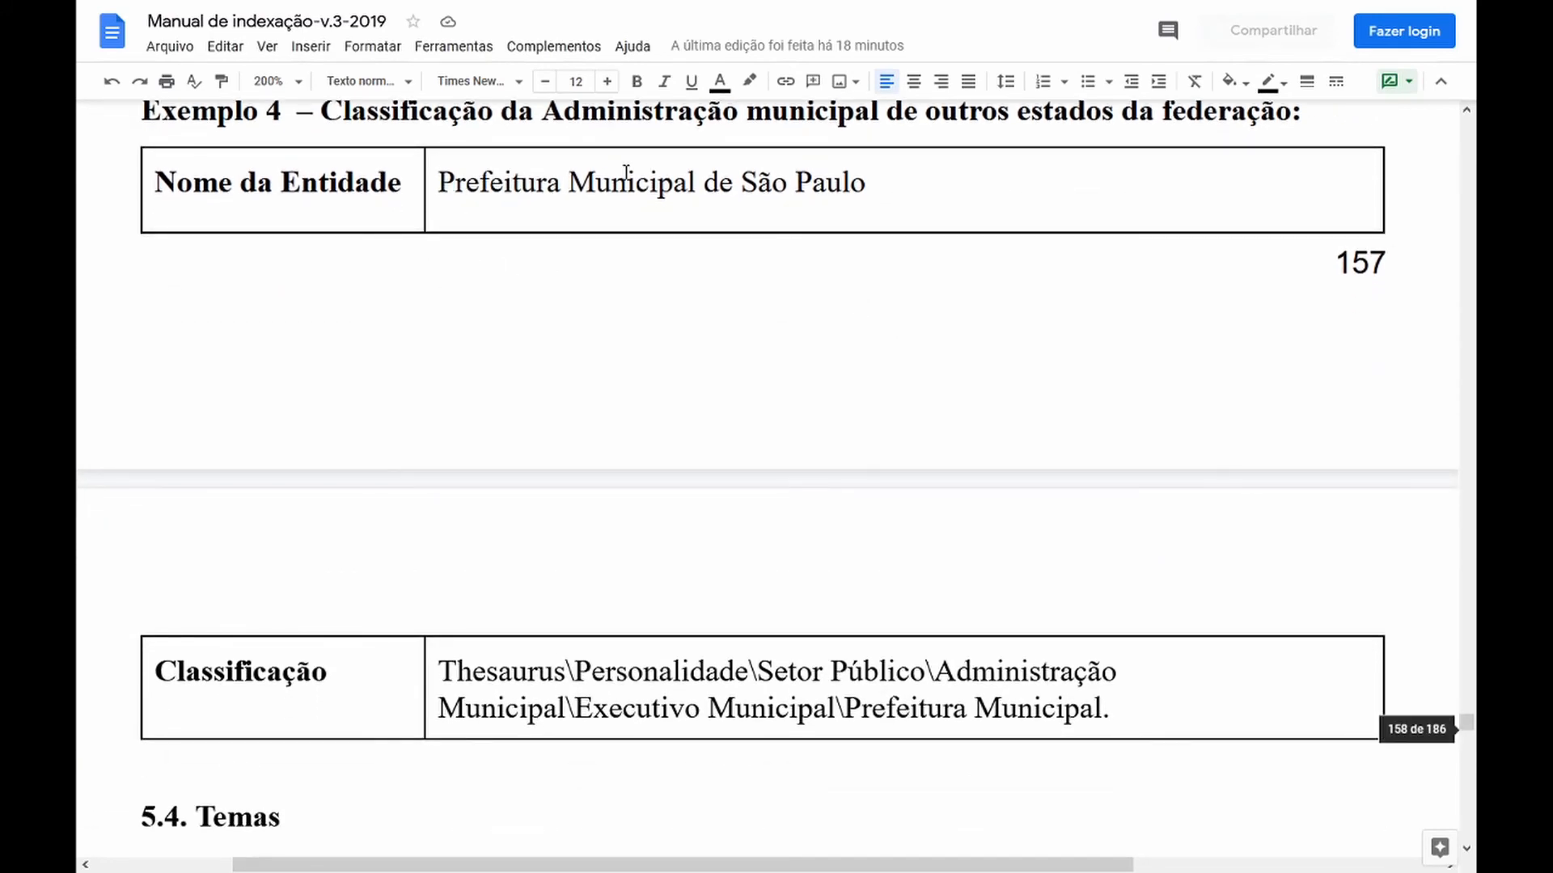
scroll(738, 543, "down", 1)
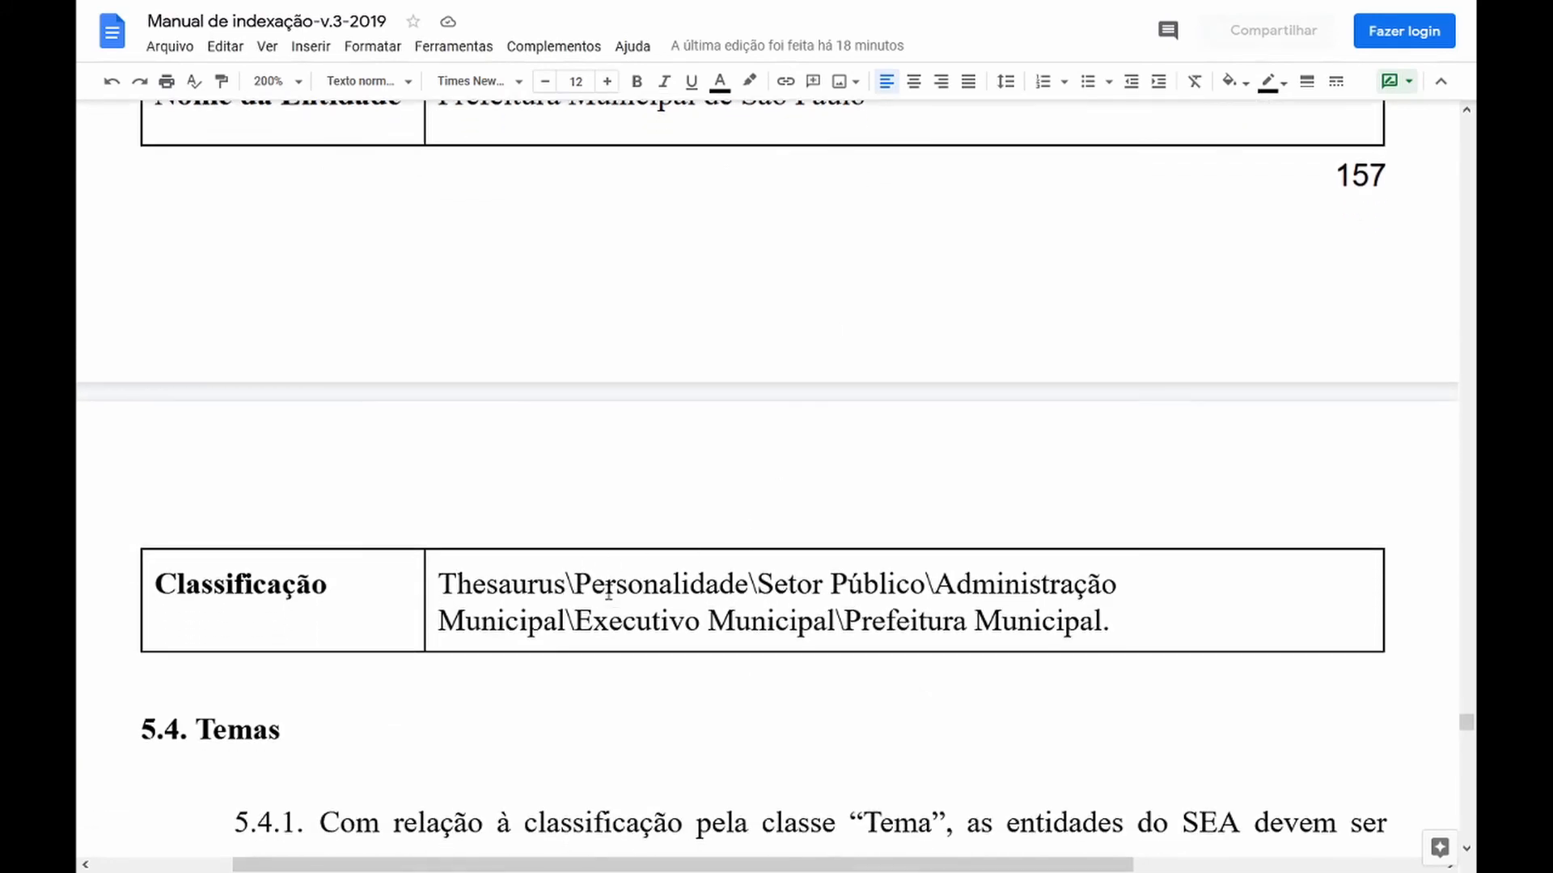
left_click_drag(1152, 605, 854, 616)
Read rule 5.4.1 on classifying SEA entities by the "Tema" class and examine the theme tree in Figura 26.
scroll(883, 325, "down", 2)
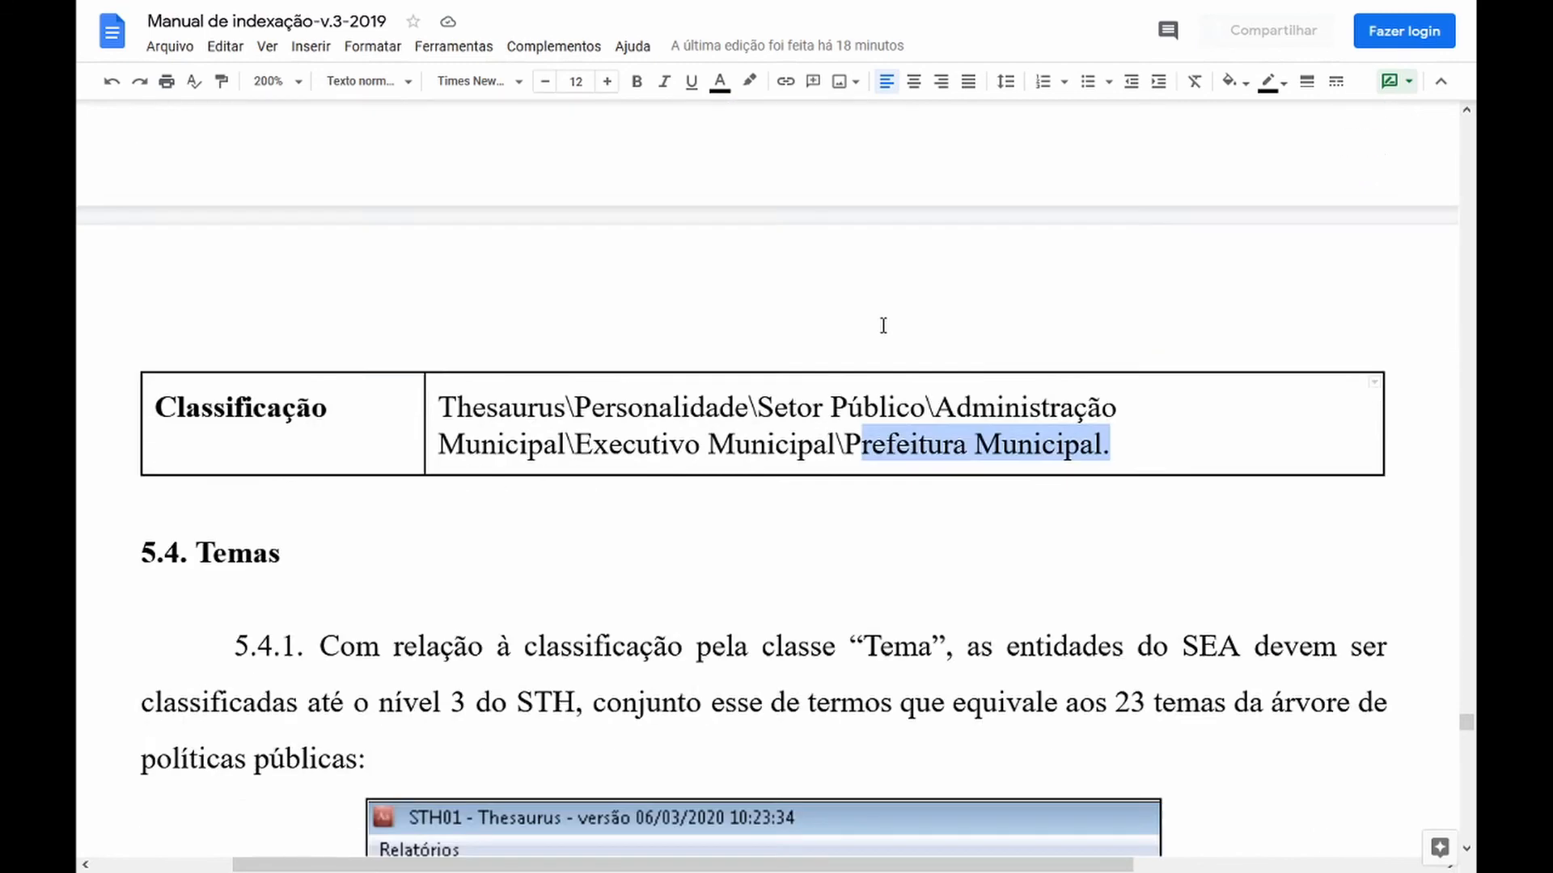
scroll(883, 325, "down", 5)
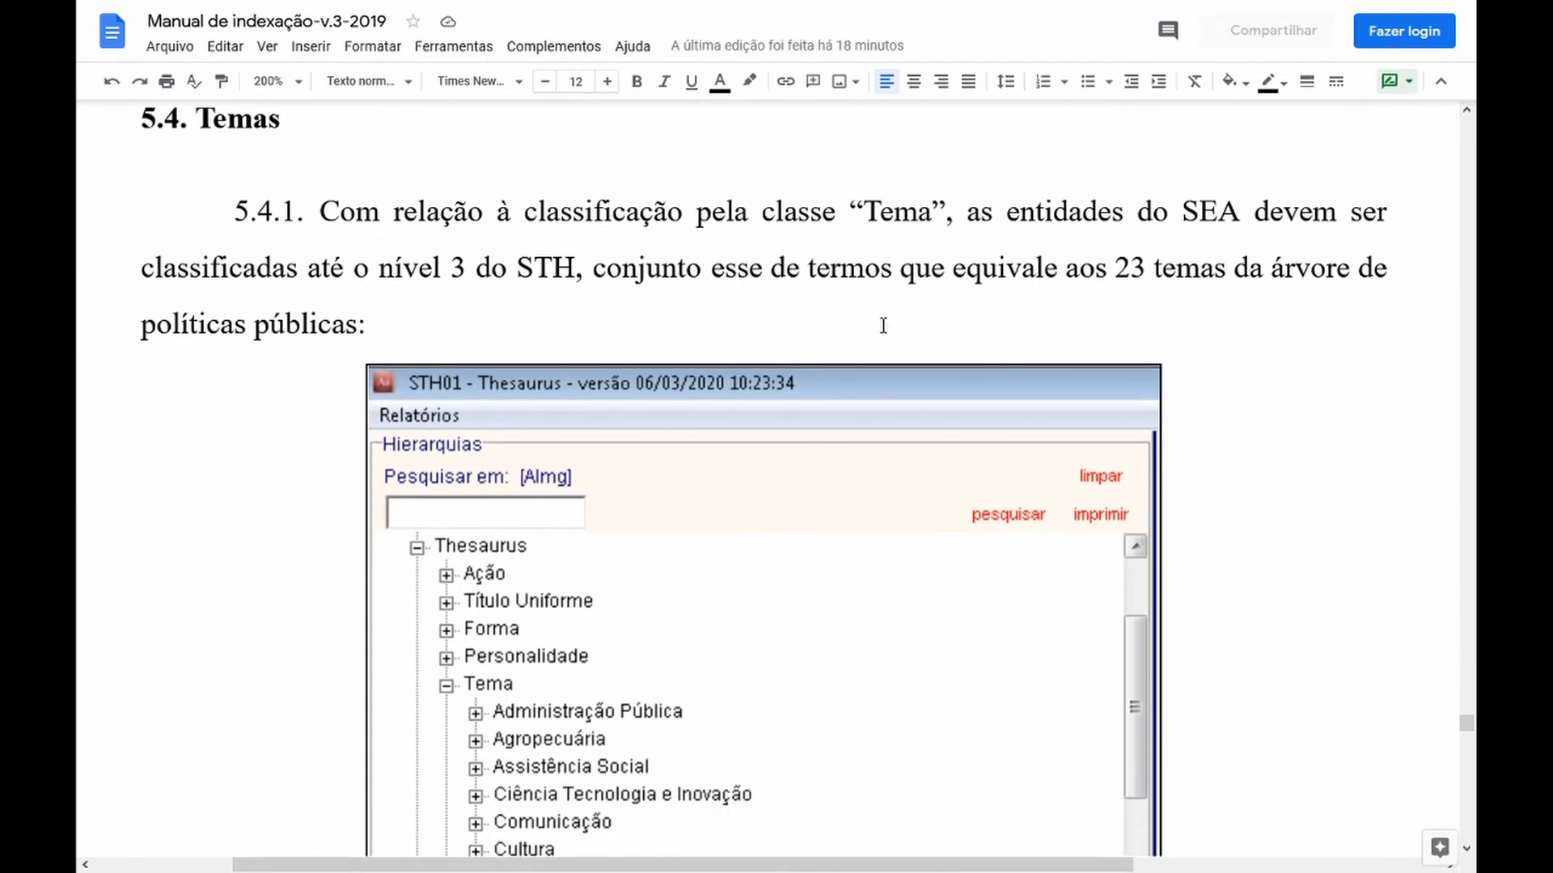
scroll(883, 326, "up", 1)
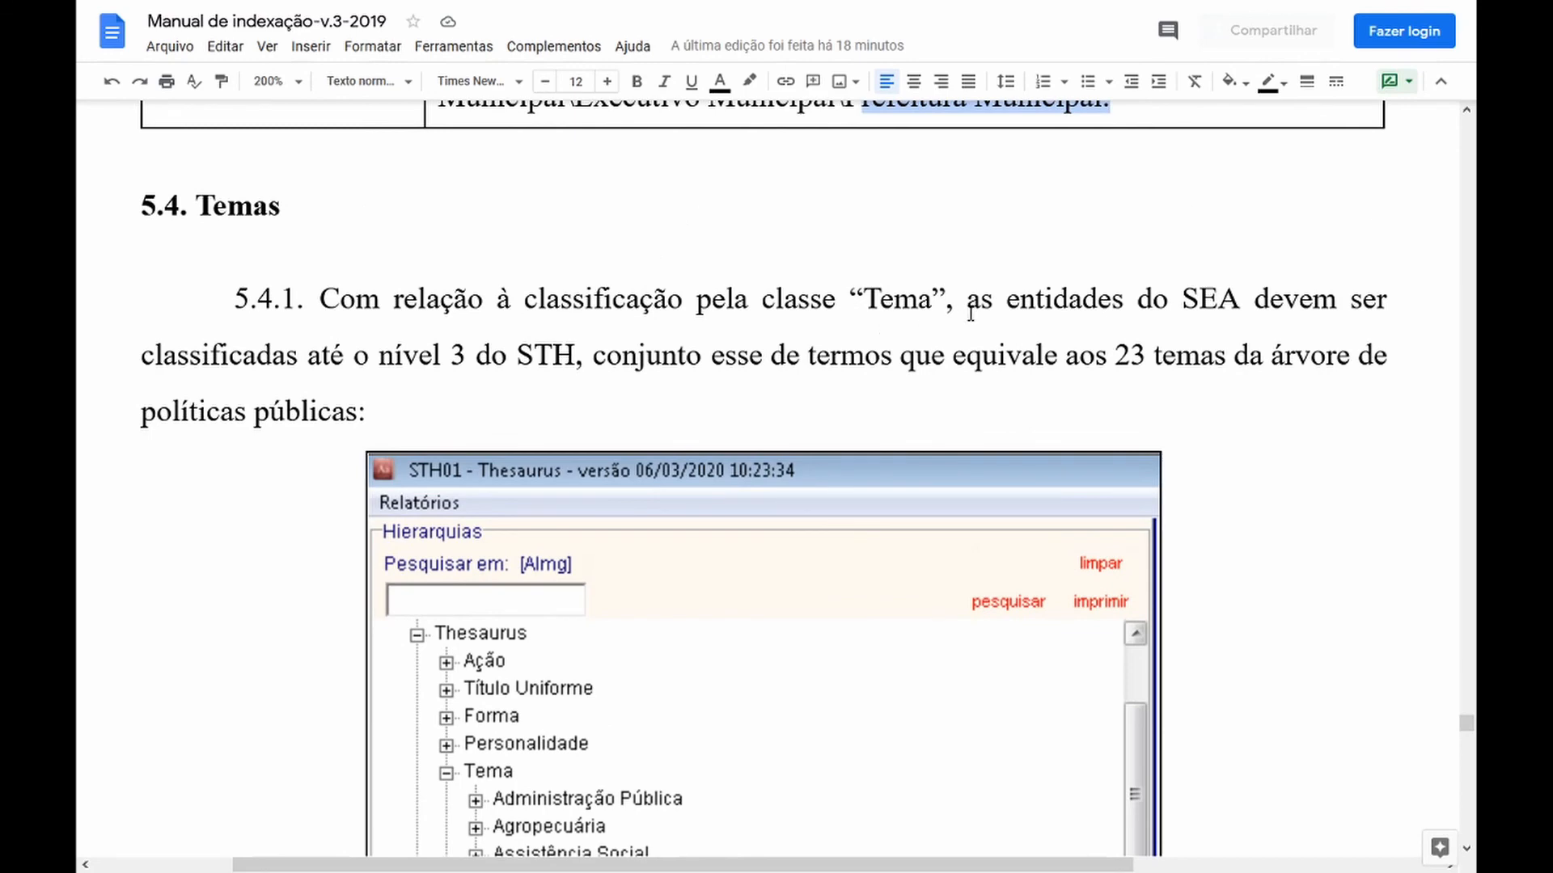
scroll(970, 313, "down", 1)
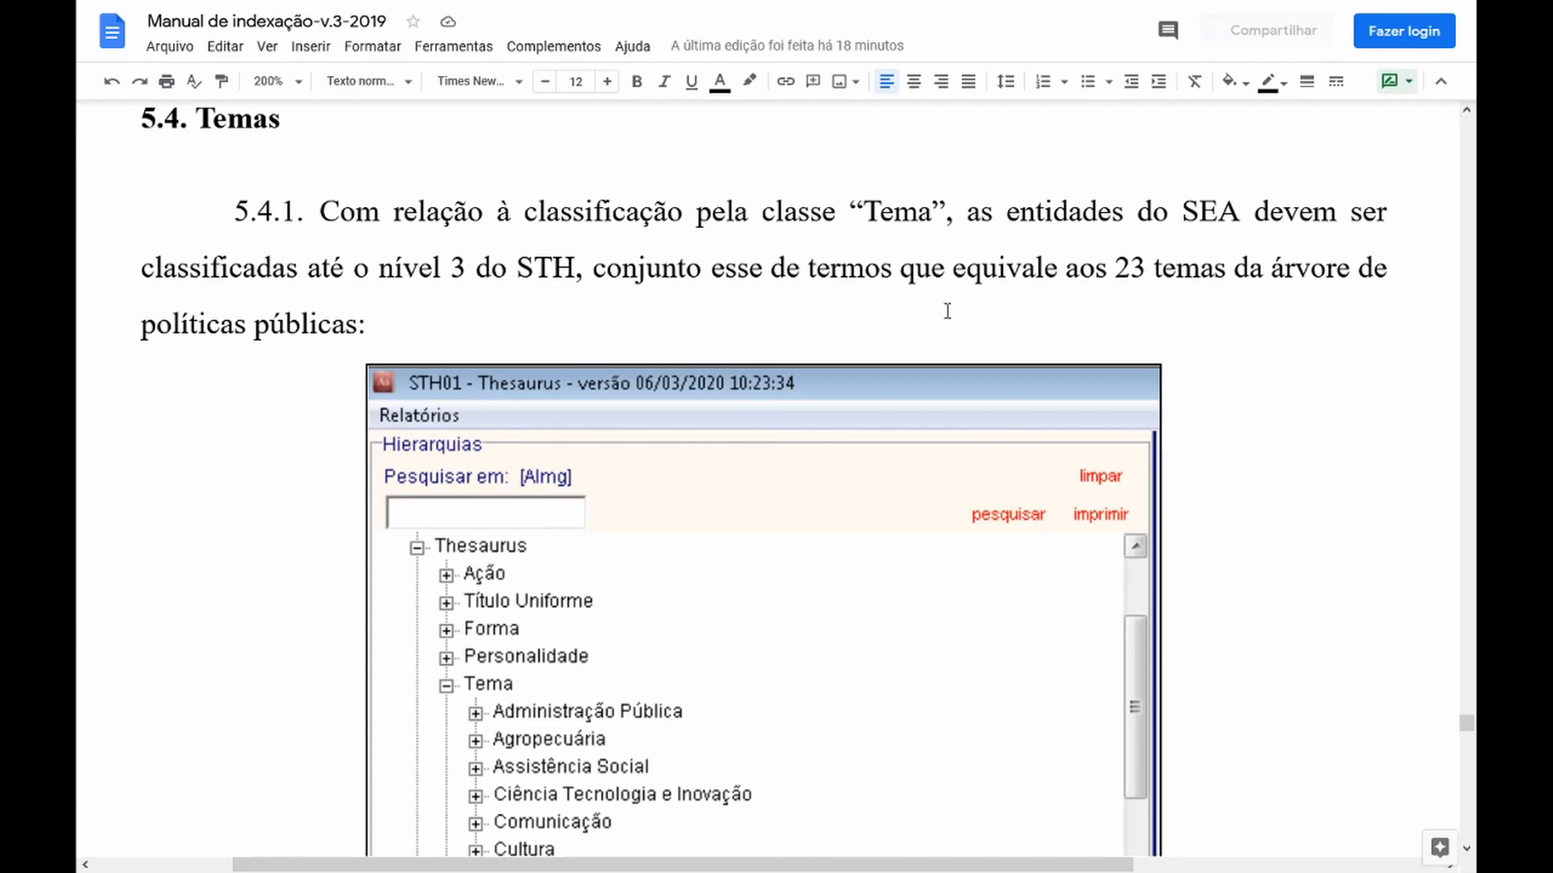
scroll(967, 307, "down", 2)
scroll(961, 301, "down", 3)
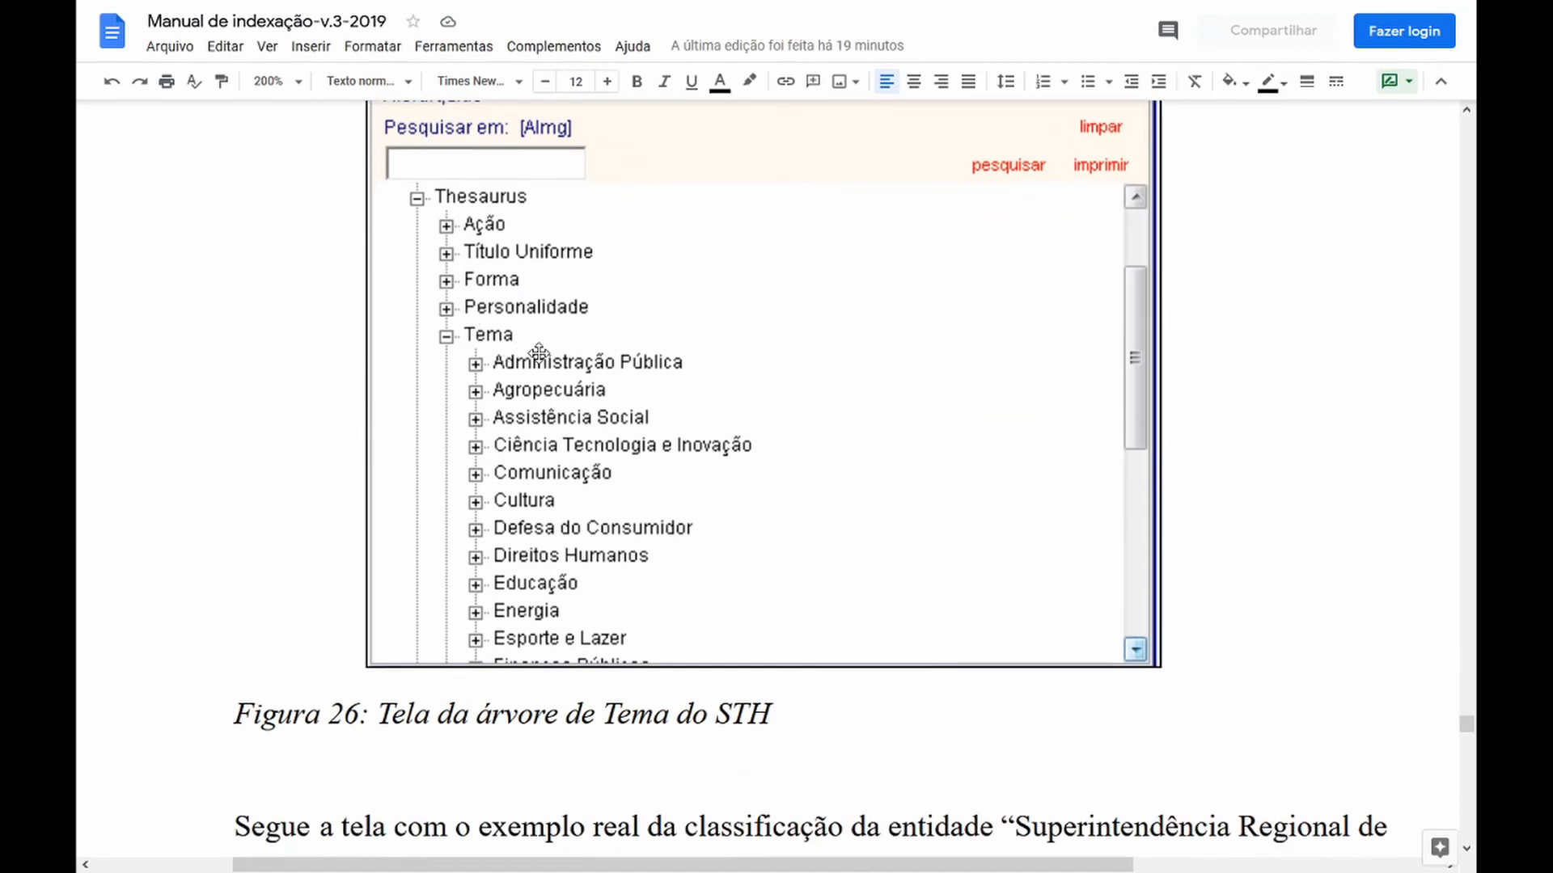
scroll(534, 352, "down", 2)
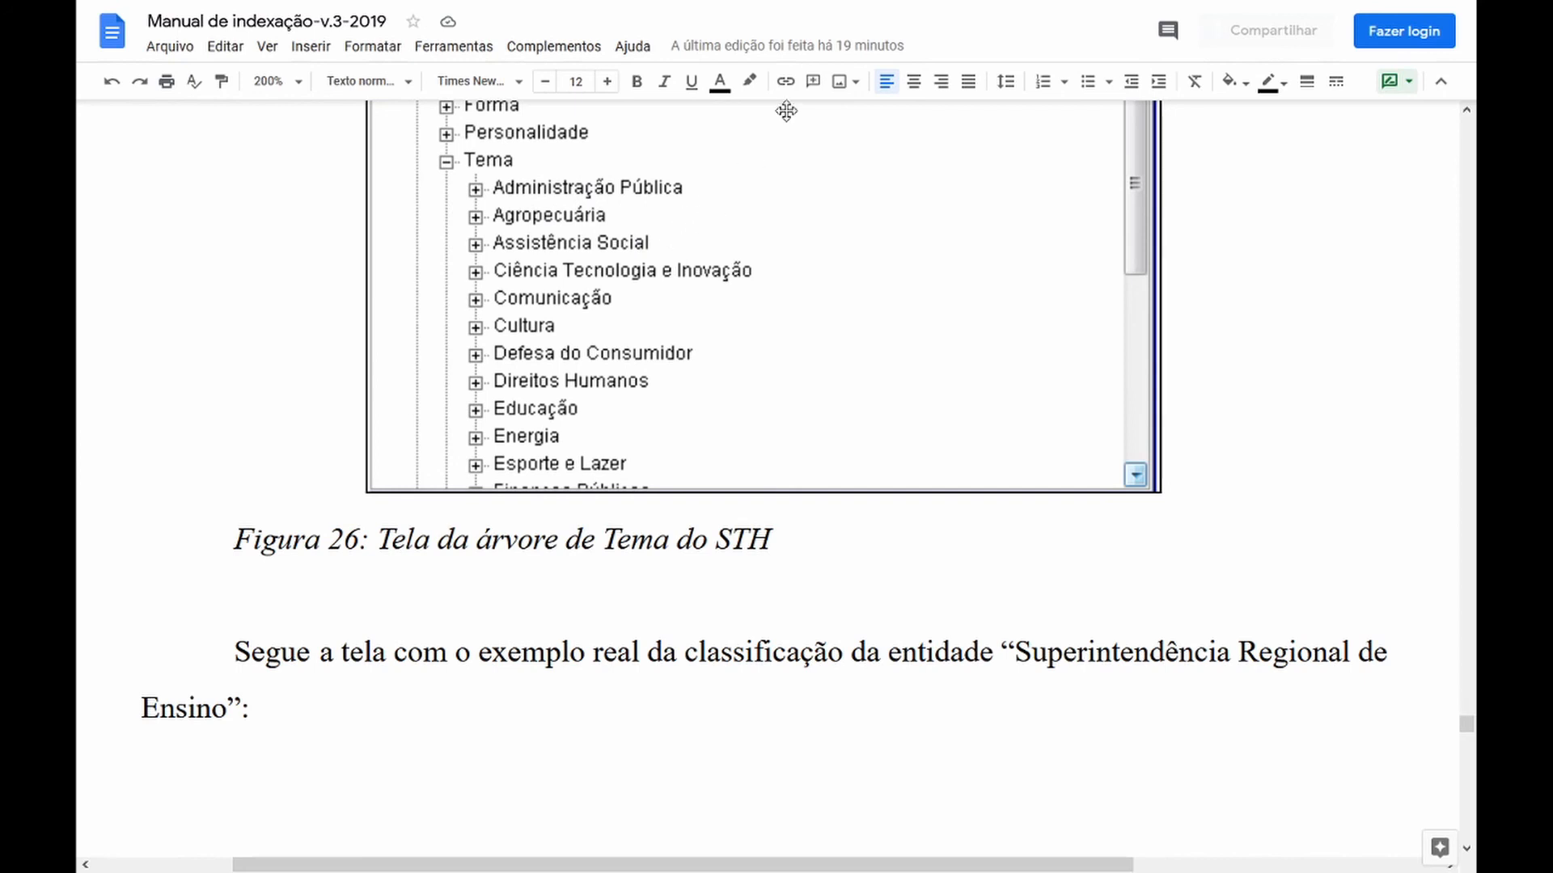
Go on to the "Superintendência Regional de Ensino" example and examine its registered contexts in Figura 27.
scroll(791, 164, "down", 4)
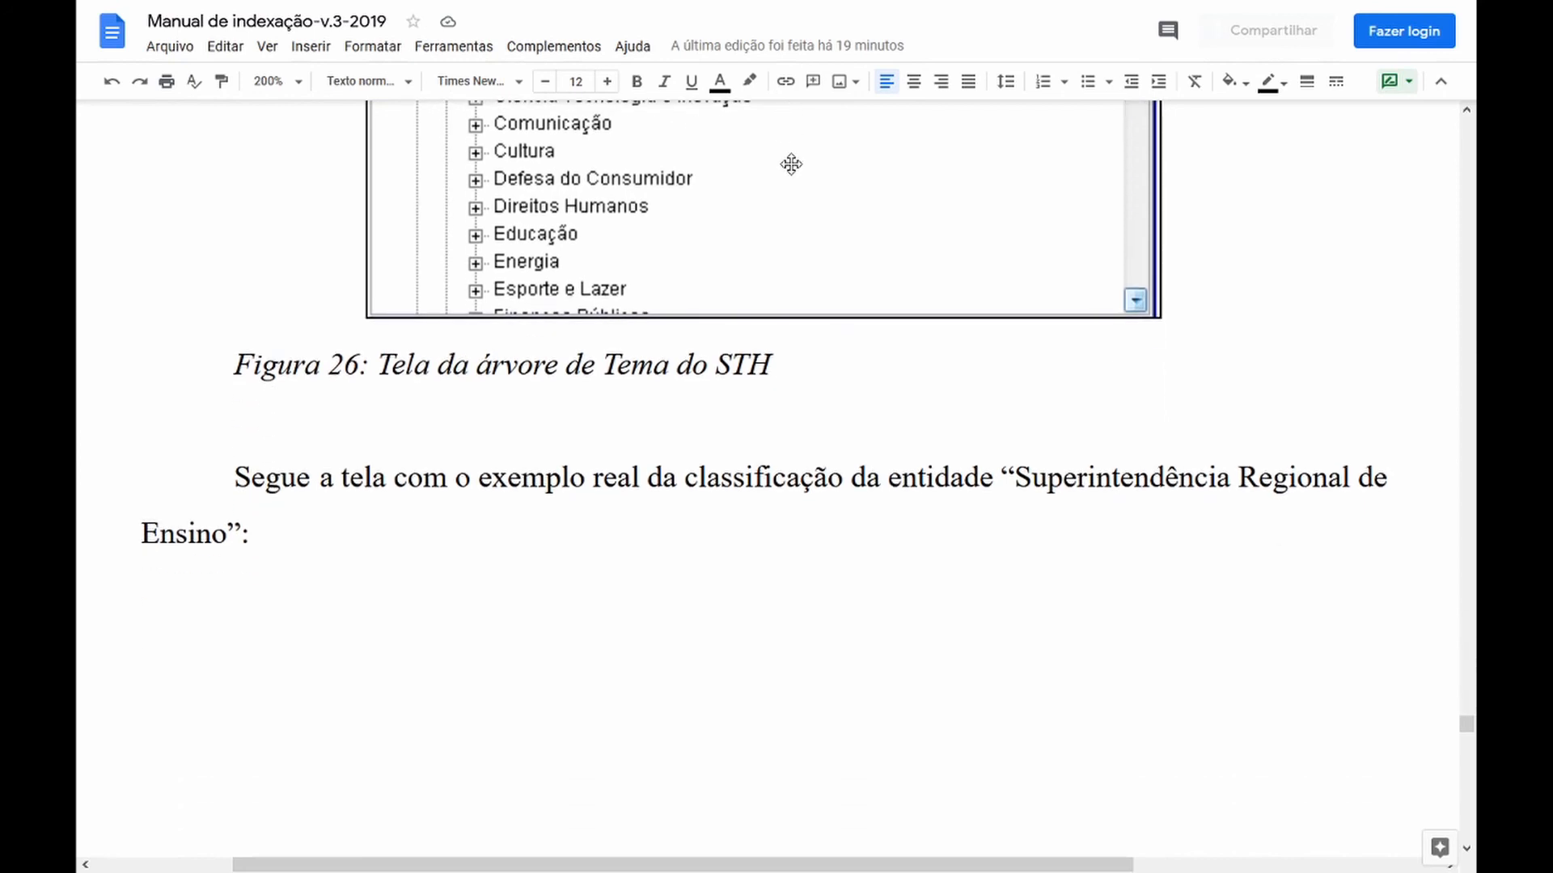
scroll(791, 164, "down", 3)
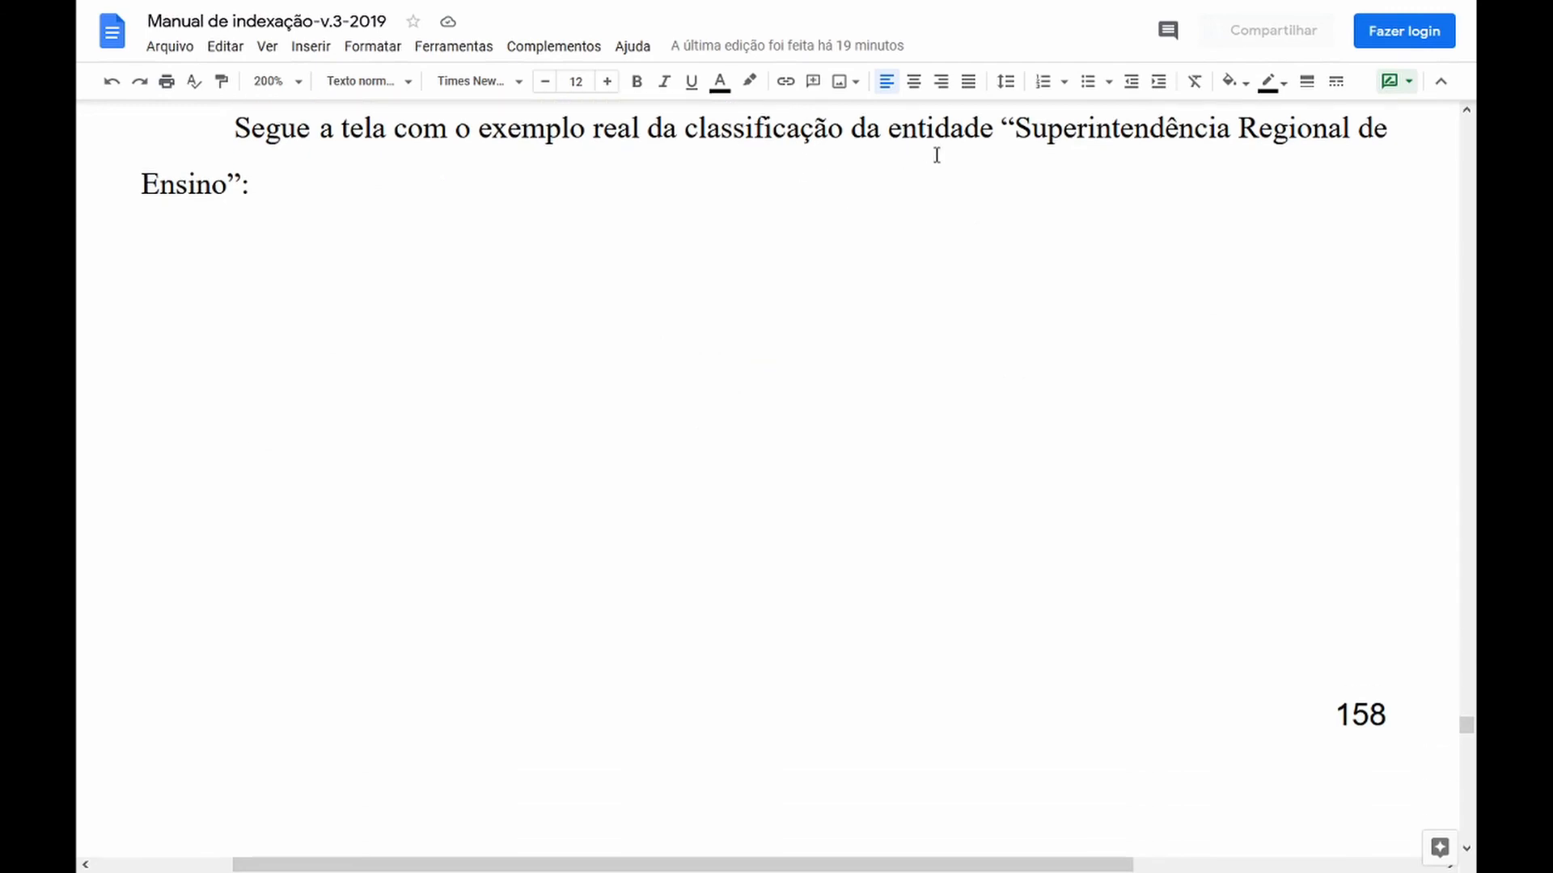
scroll(531, 152, "down", 12)
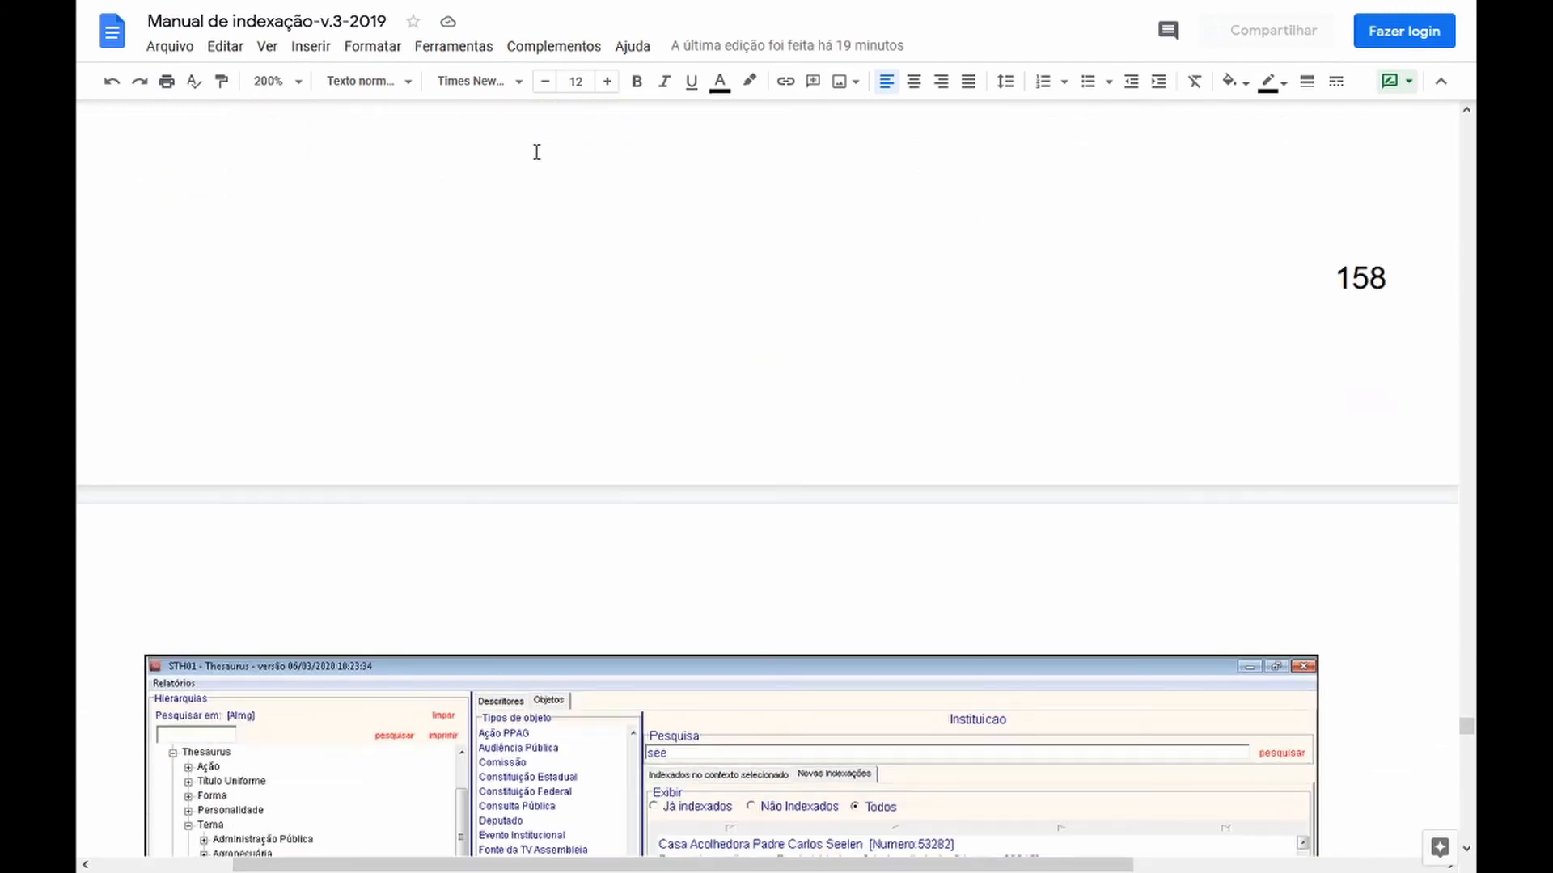
scroll(538, 152, "down", 1)
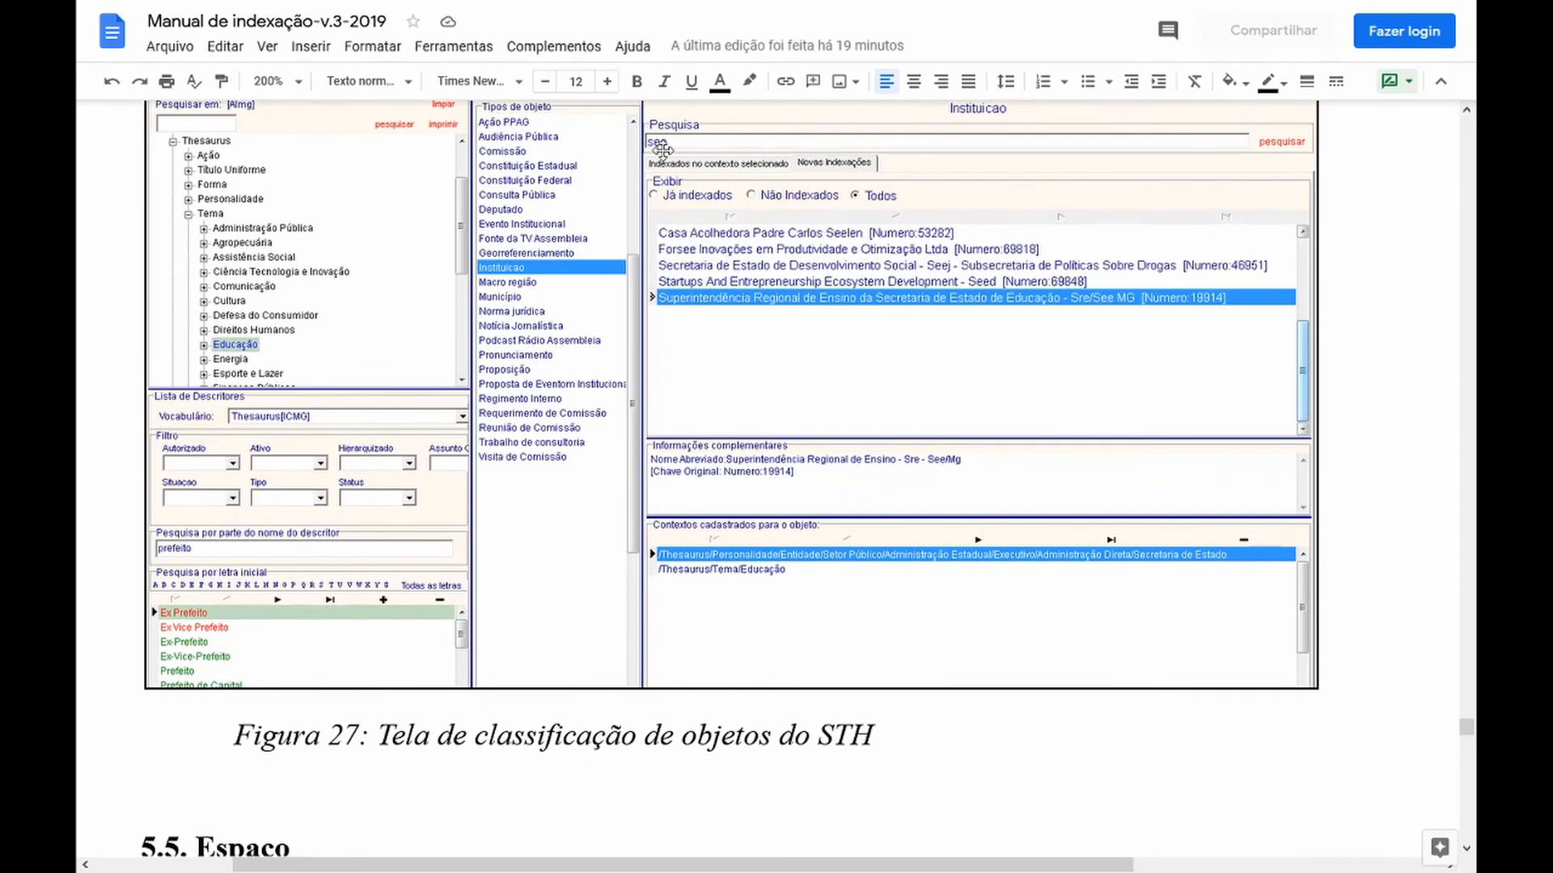
scroll(939, 187, "up", 2)
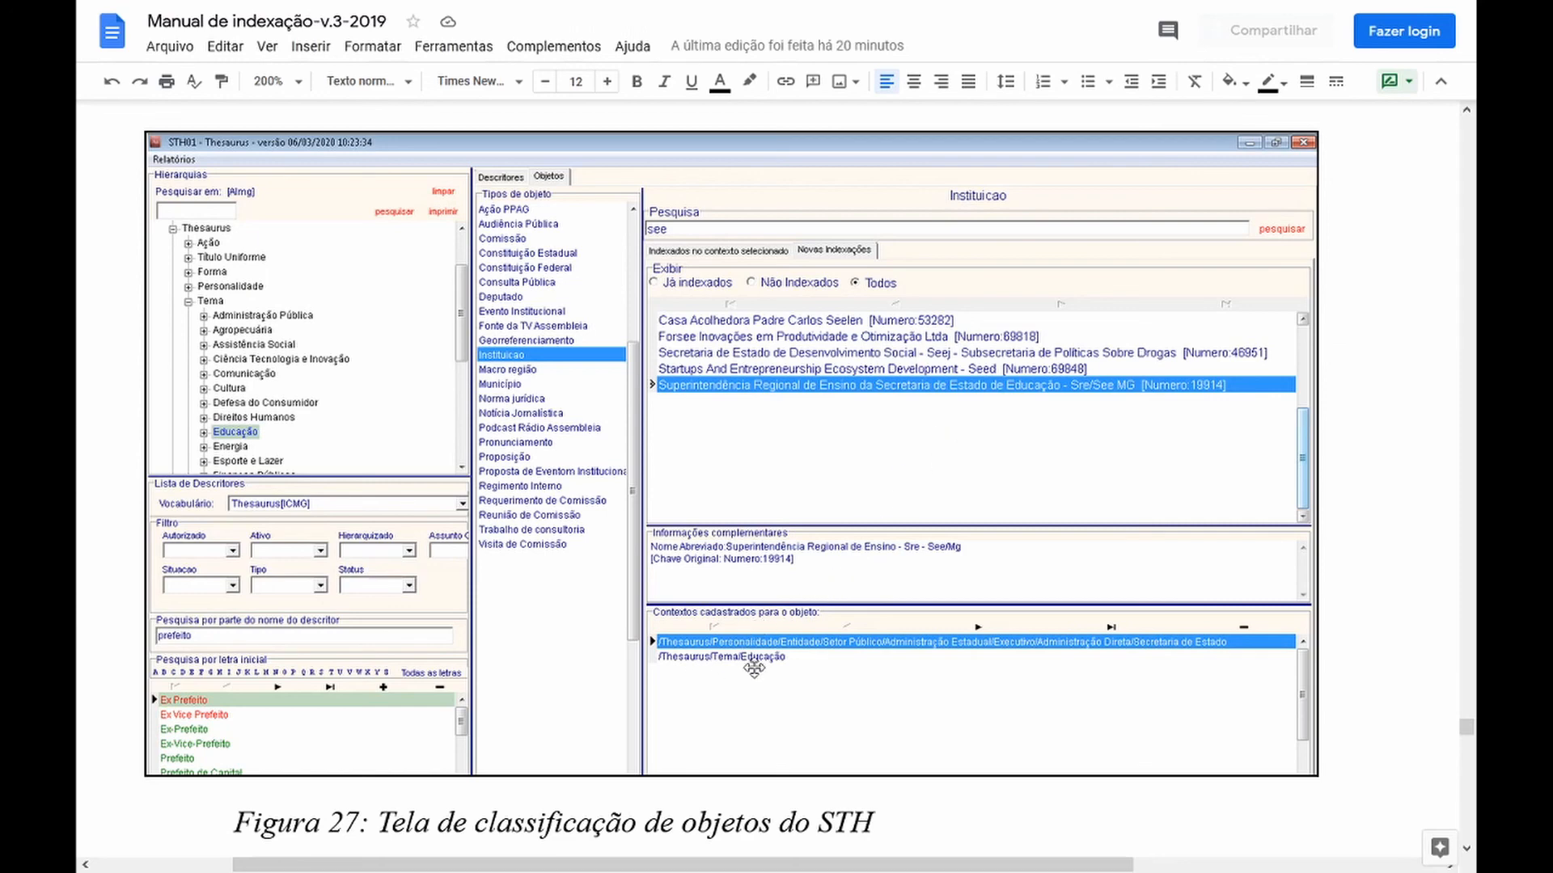
Read rule 5.5.1 on the "Espaço" class and examine the SEA institution query screen in Figura 28.
scroll(754, 668, "down", 8)
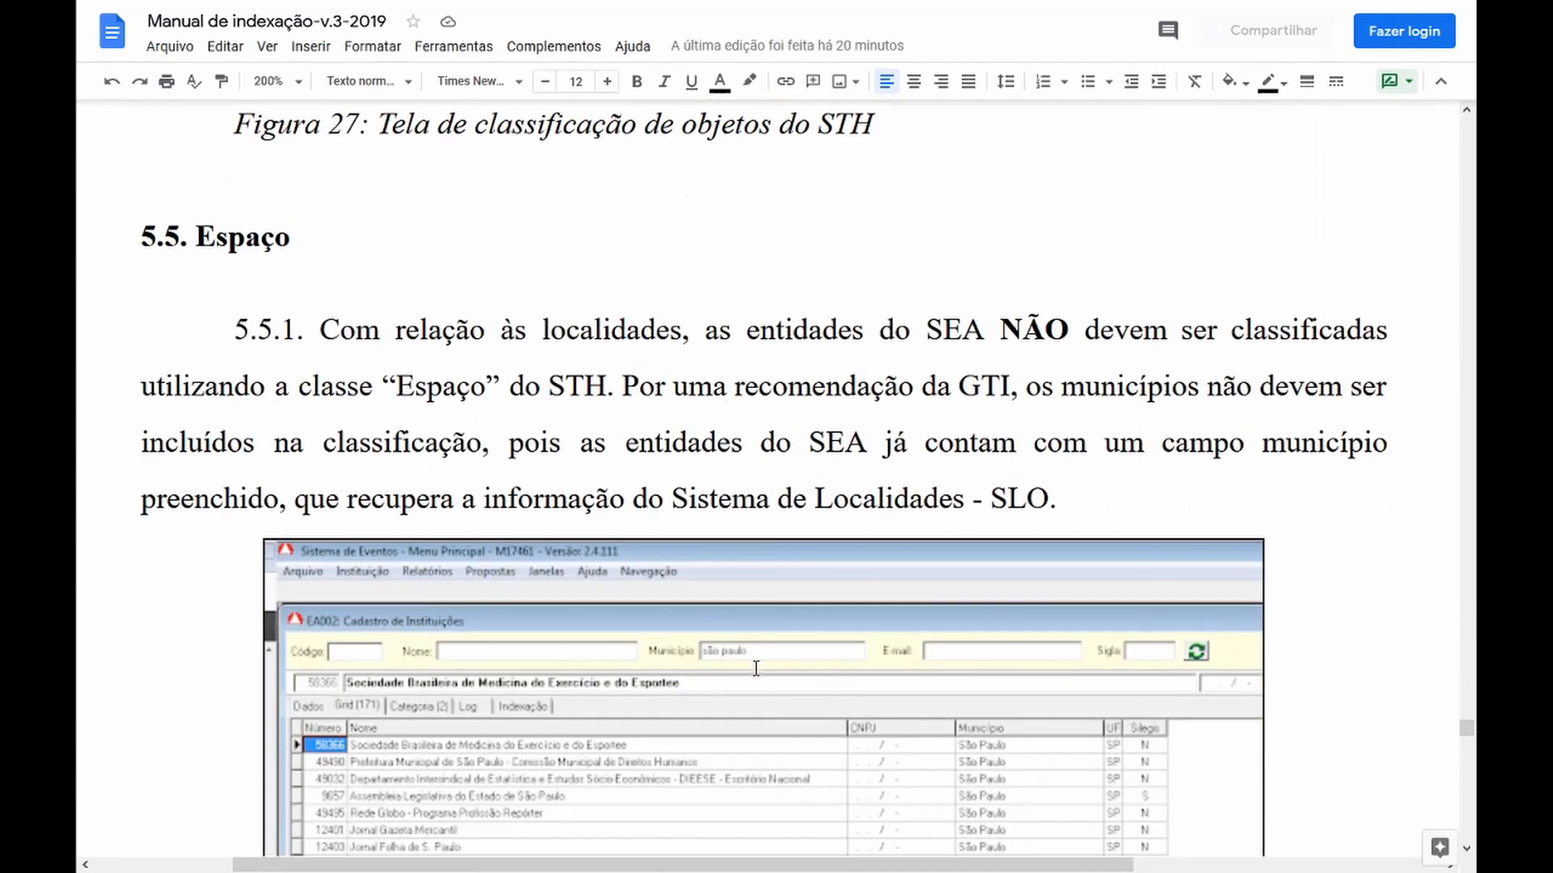
scroll(756, 668, "down", 2)
scroll(754, 668, "up", 1)
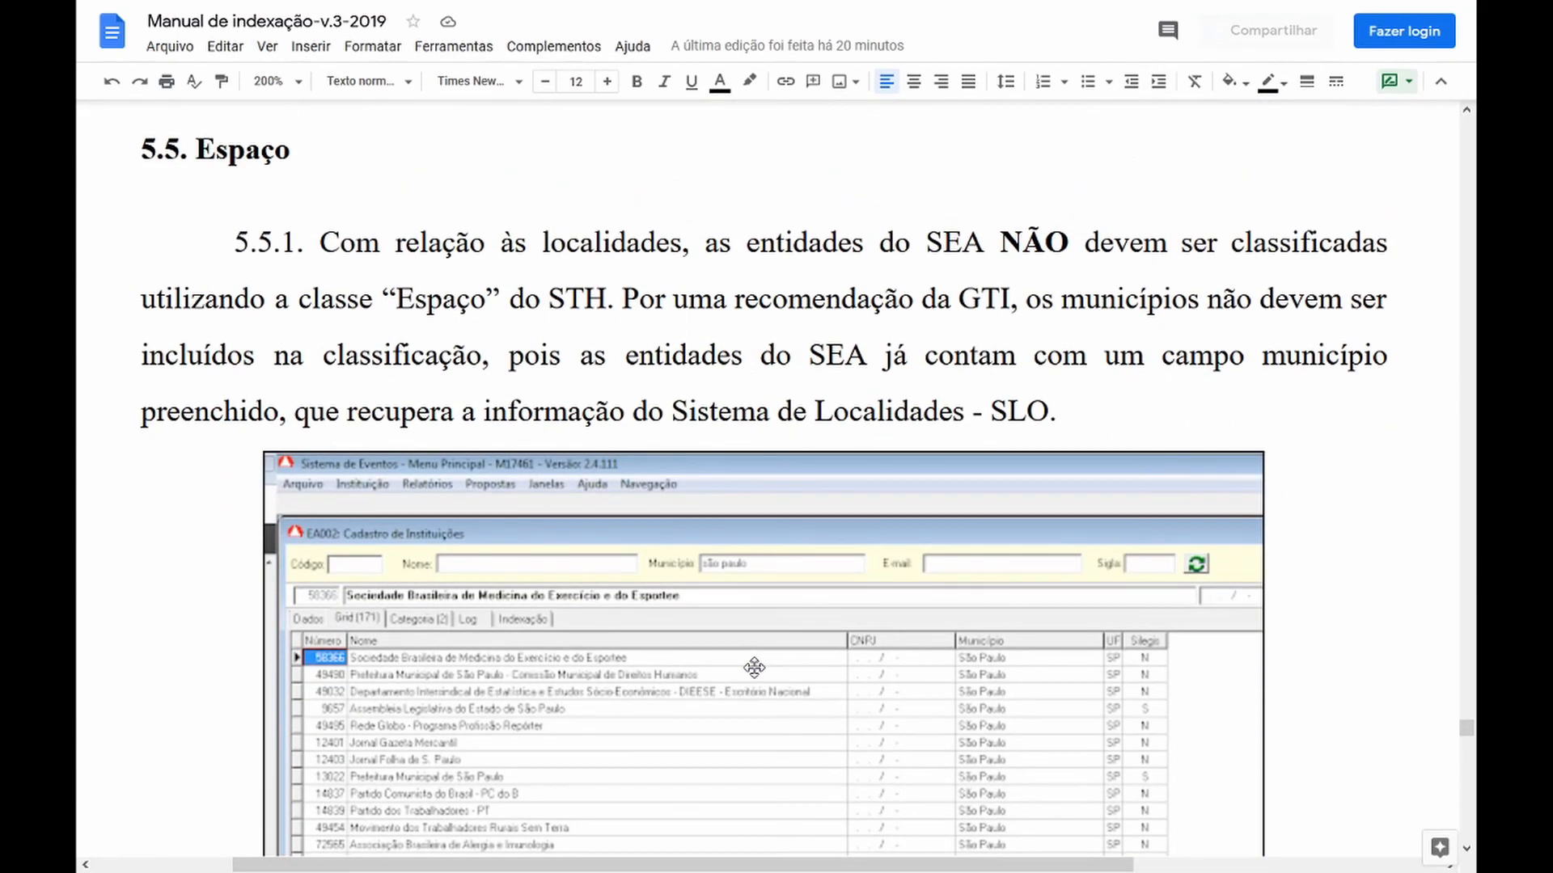
scroll(753, 667, "down", 1)
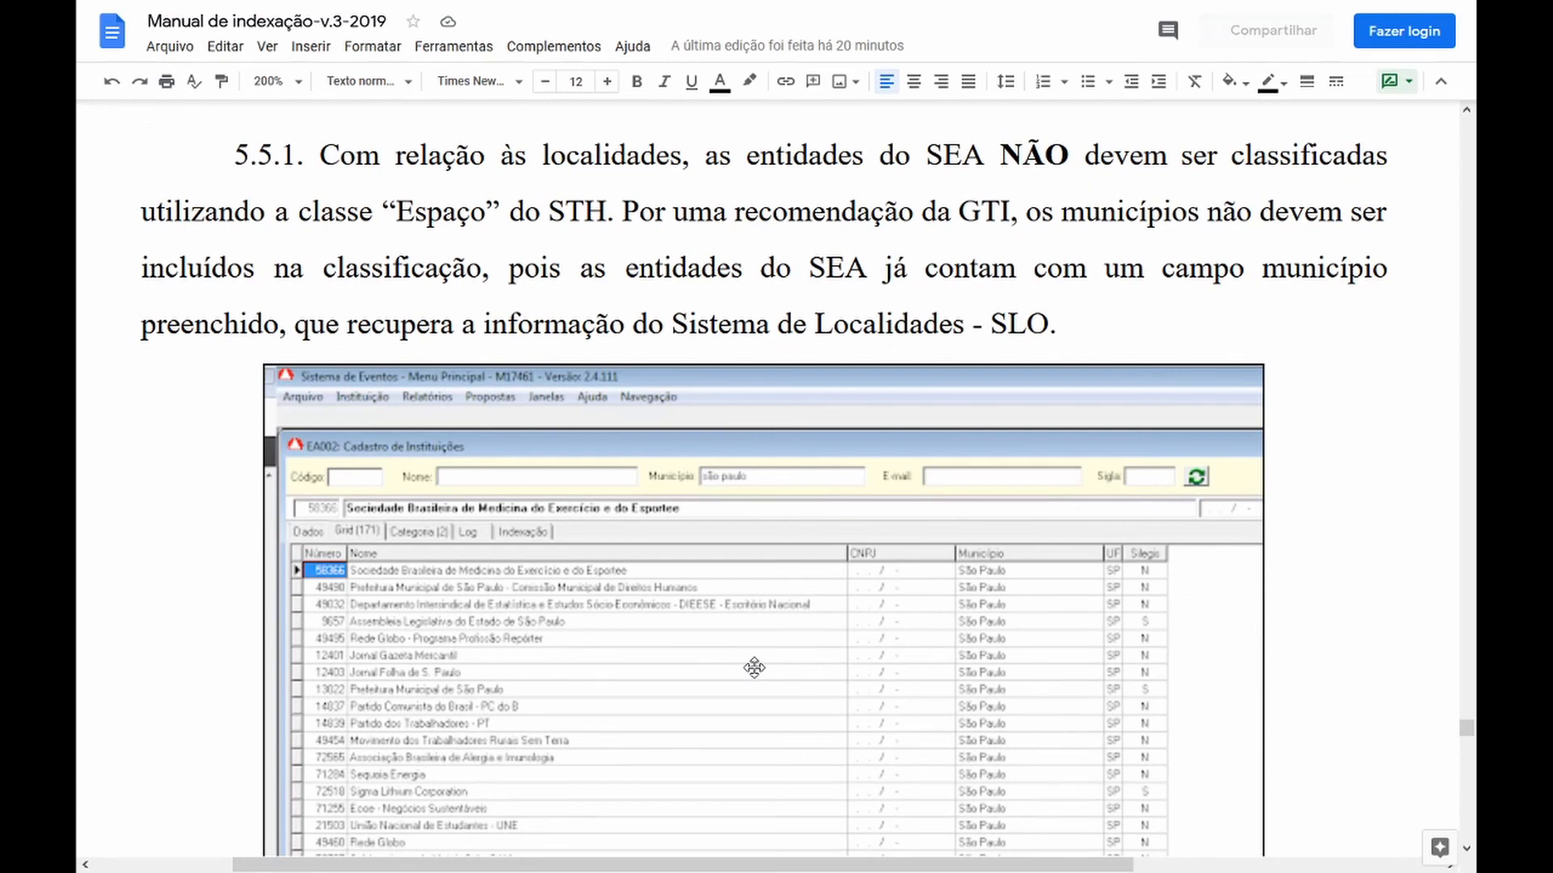
scroll(762, 656, "up", 1)
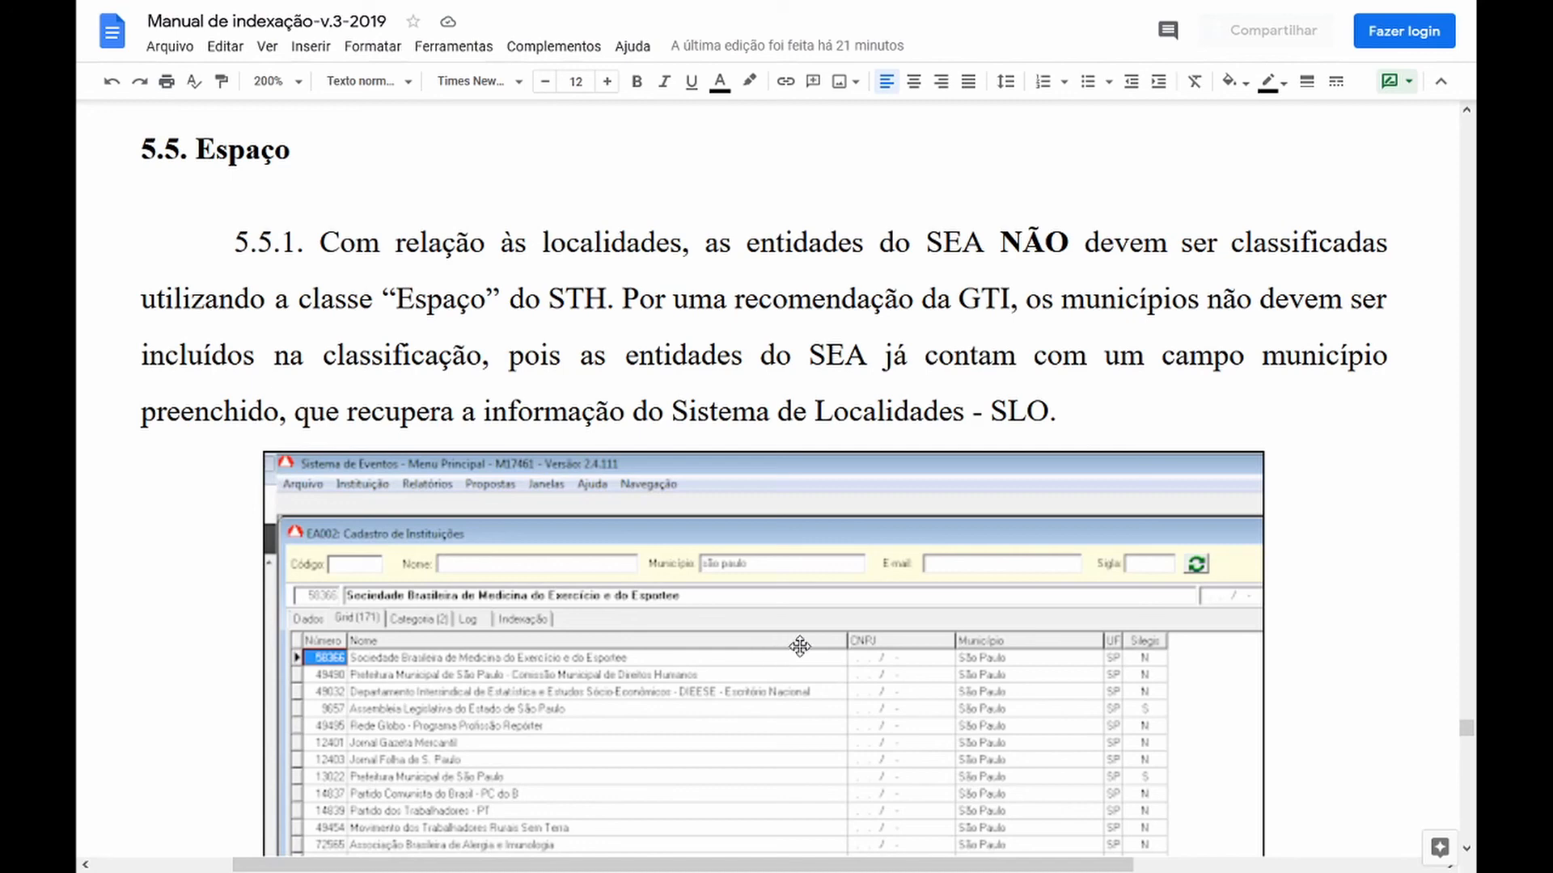
scroll(827, 277, "down", 1)
scroll(827, 276, "down", 4)
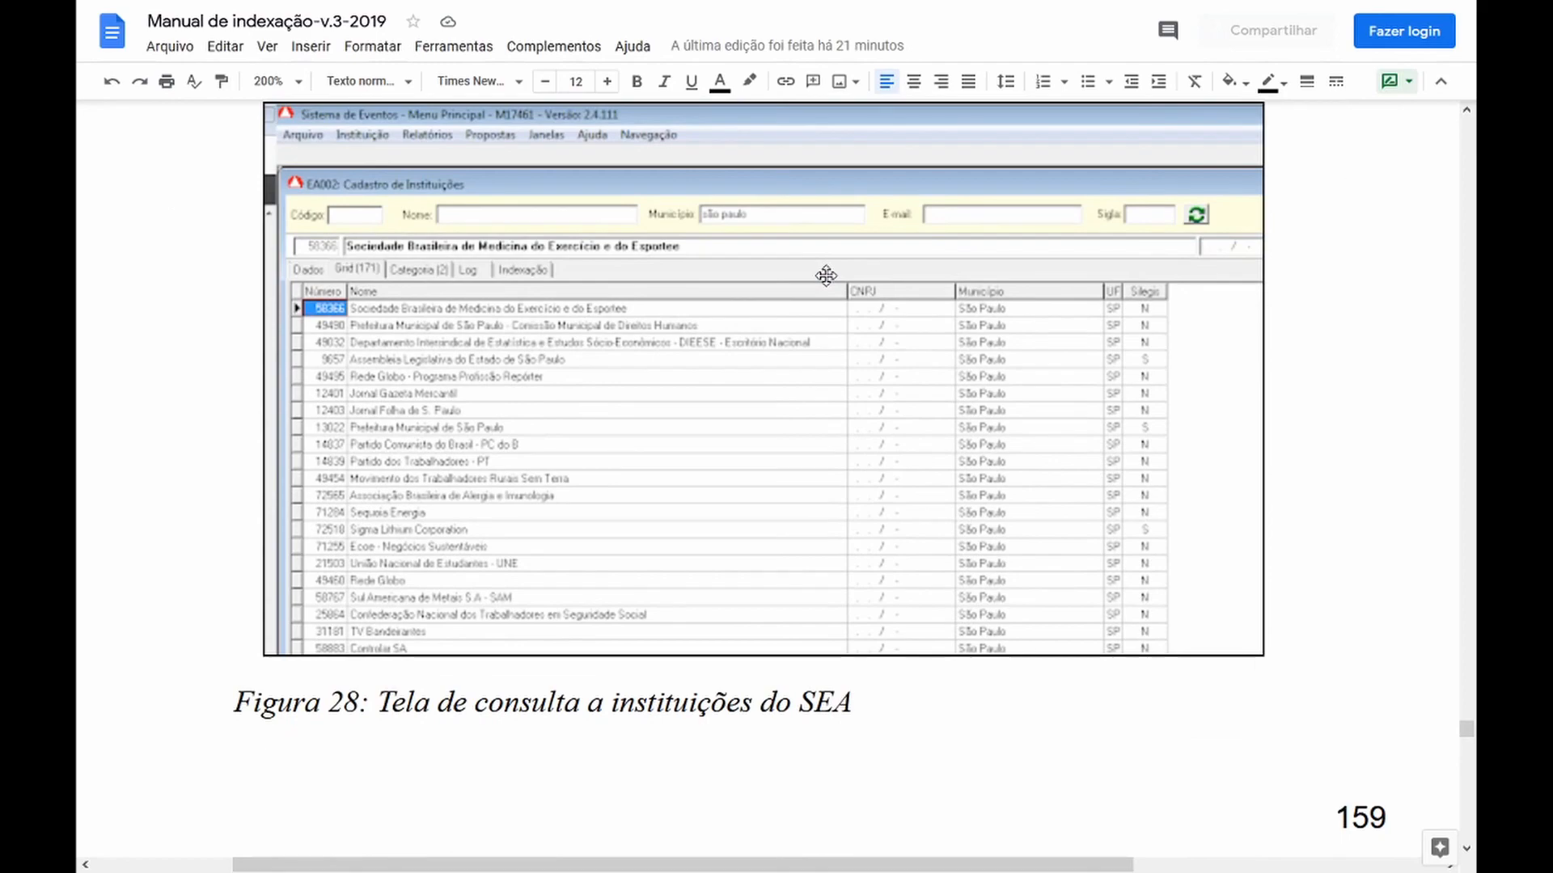
Revisit the object classification screen in Figura 27, and return to the Município column in Figura 28.
scroll(826, 276, "up", 10)
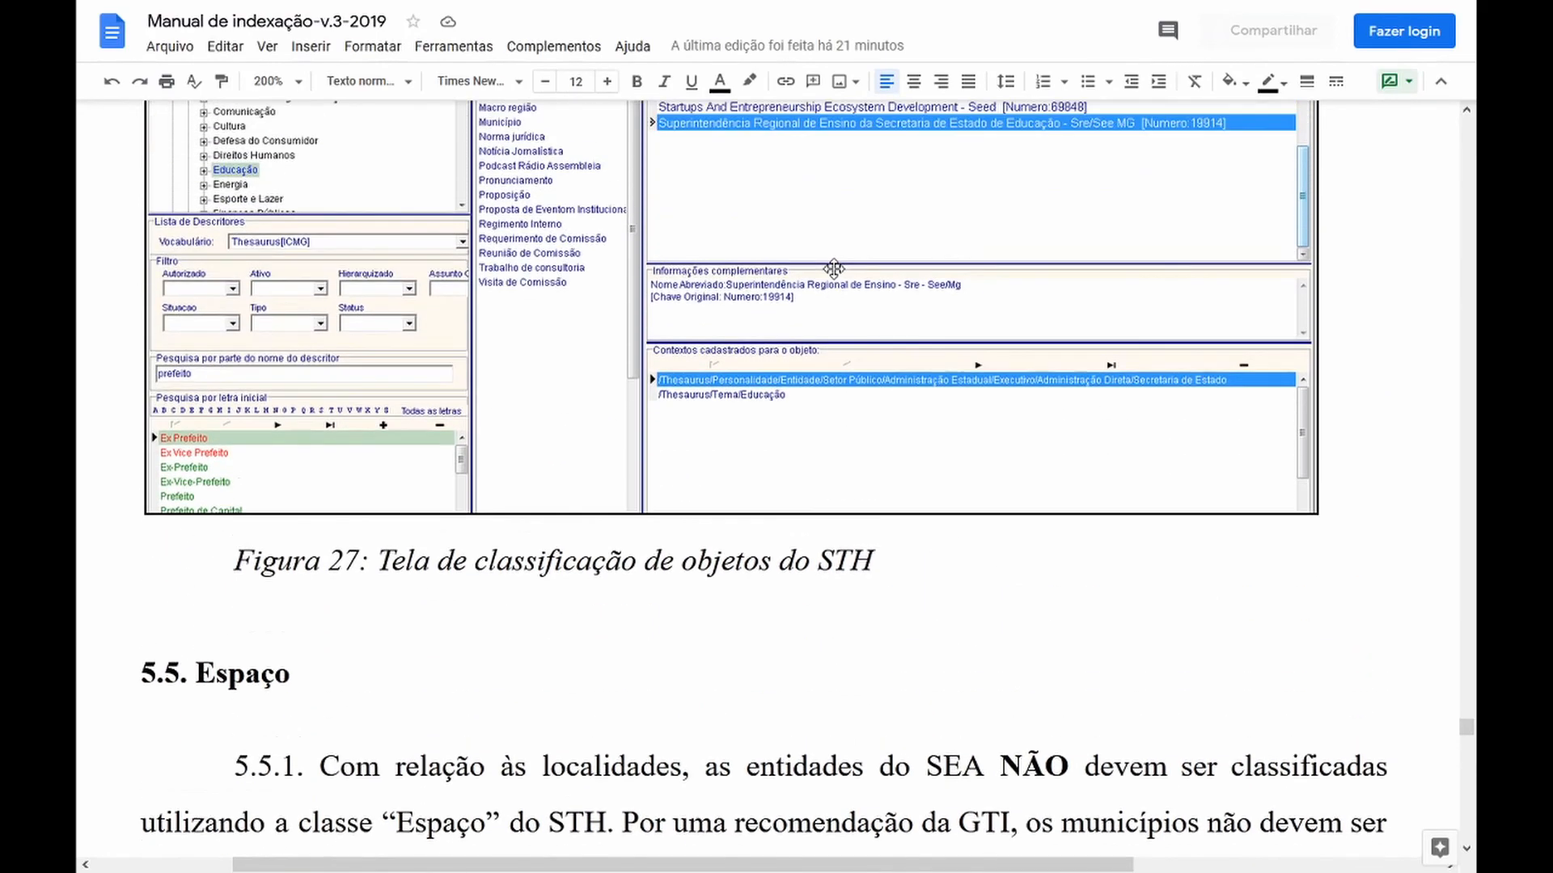
scroll(834, 269, "up", 1)
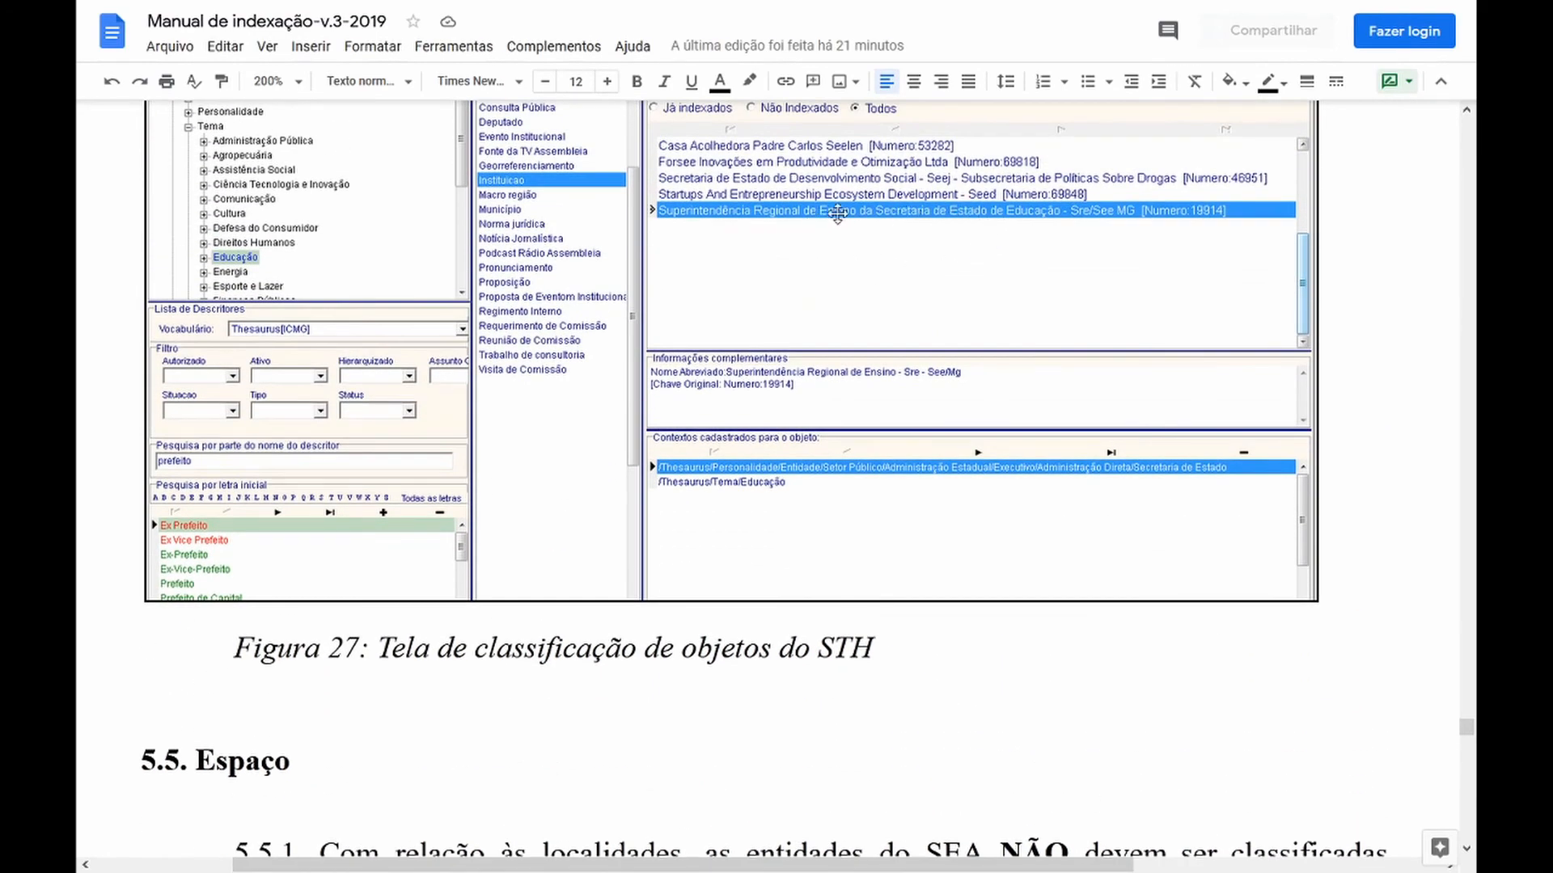
scroll(915, 292, "up", 2)
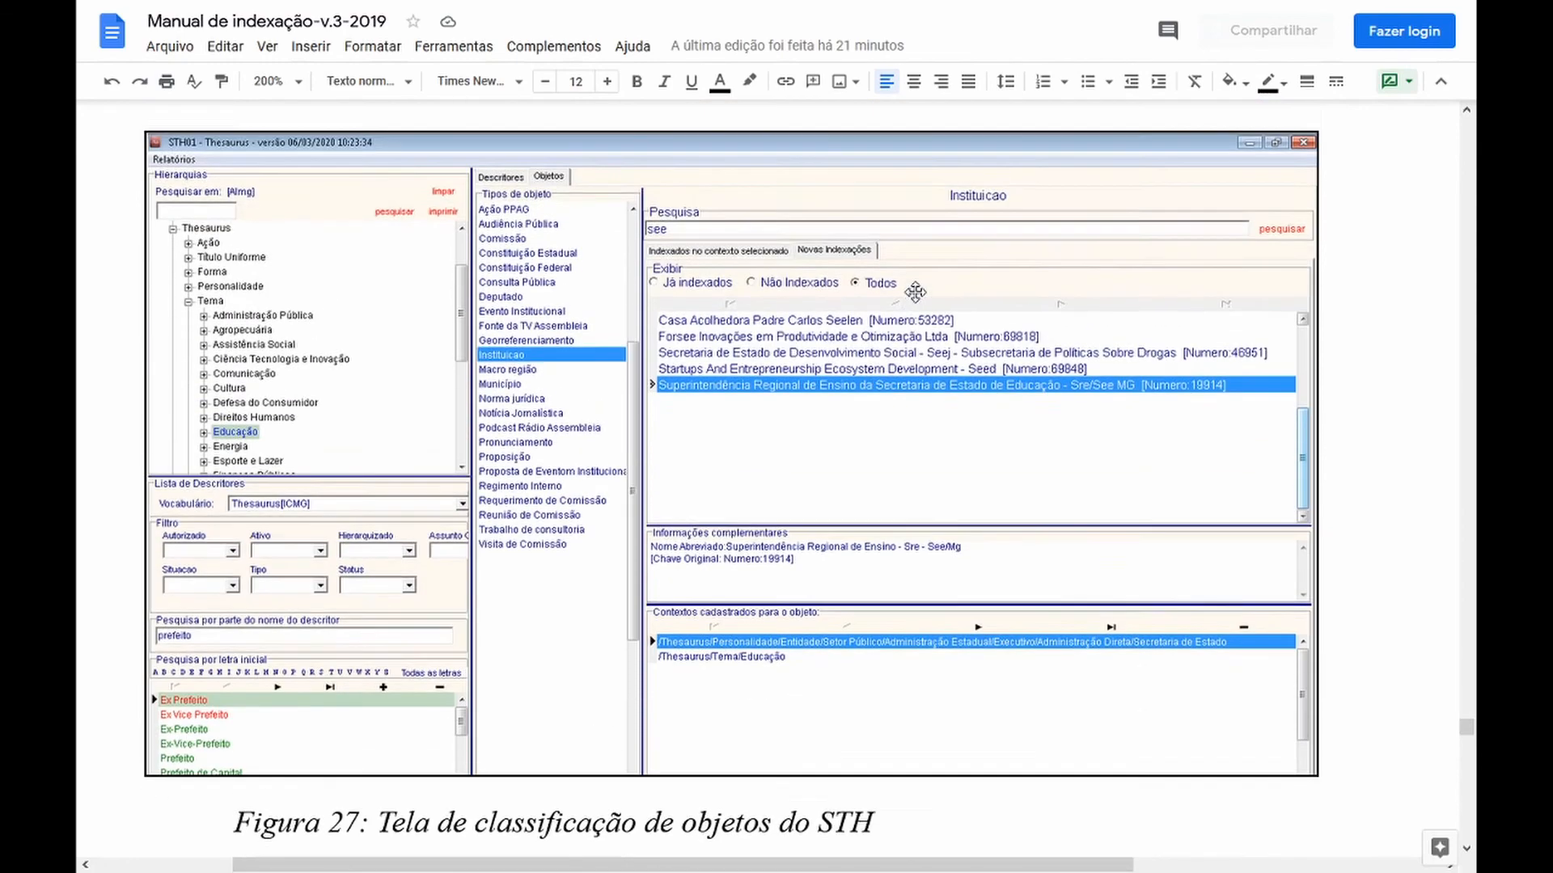
scroll(916, 291, "down", 9)
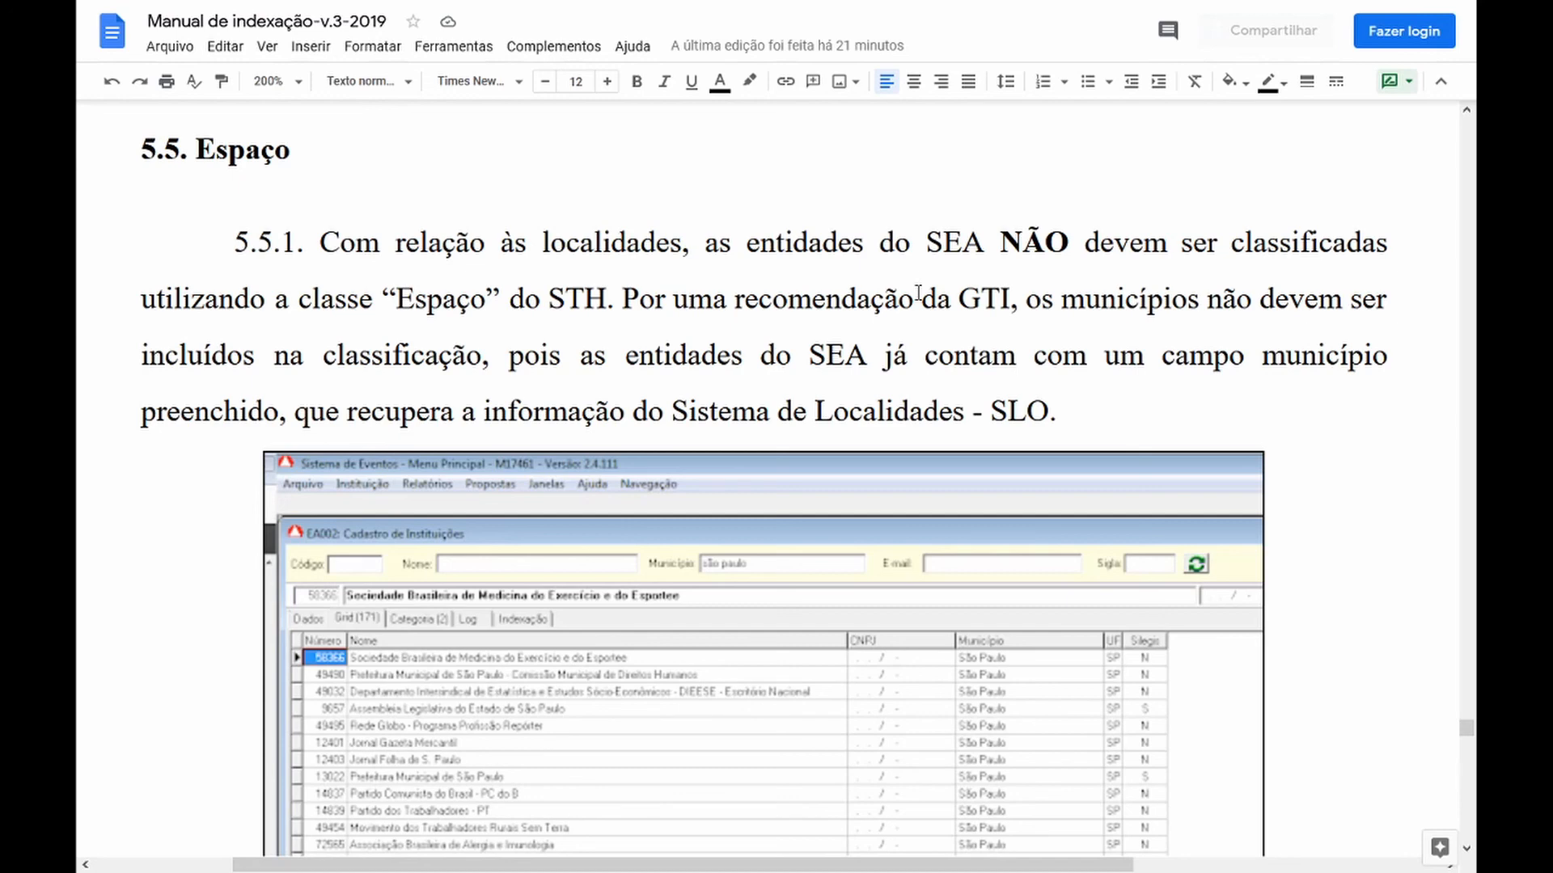
scroll(918, 292, "down", 3)
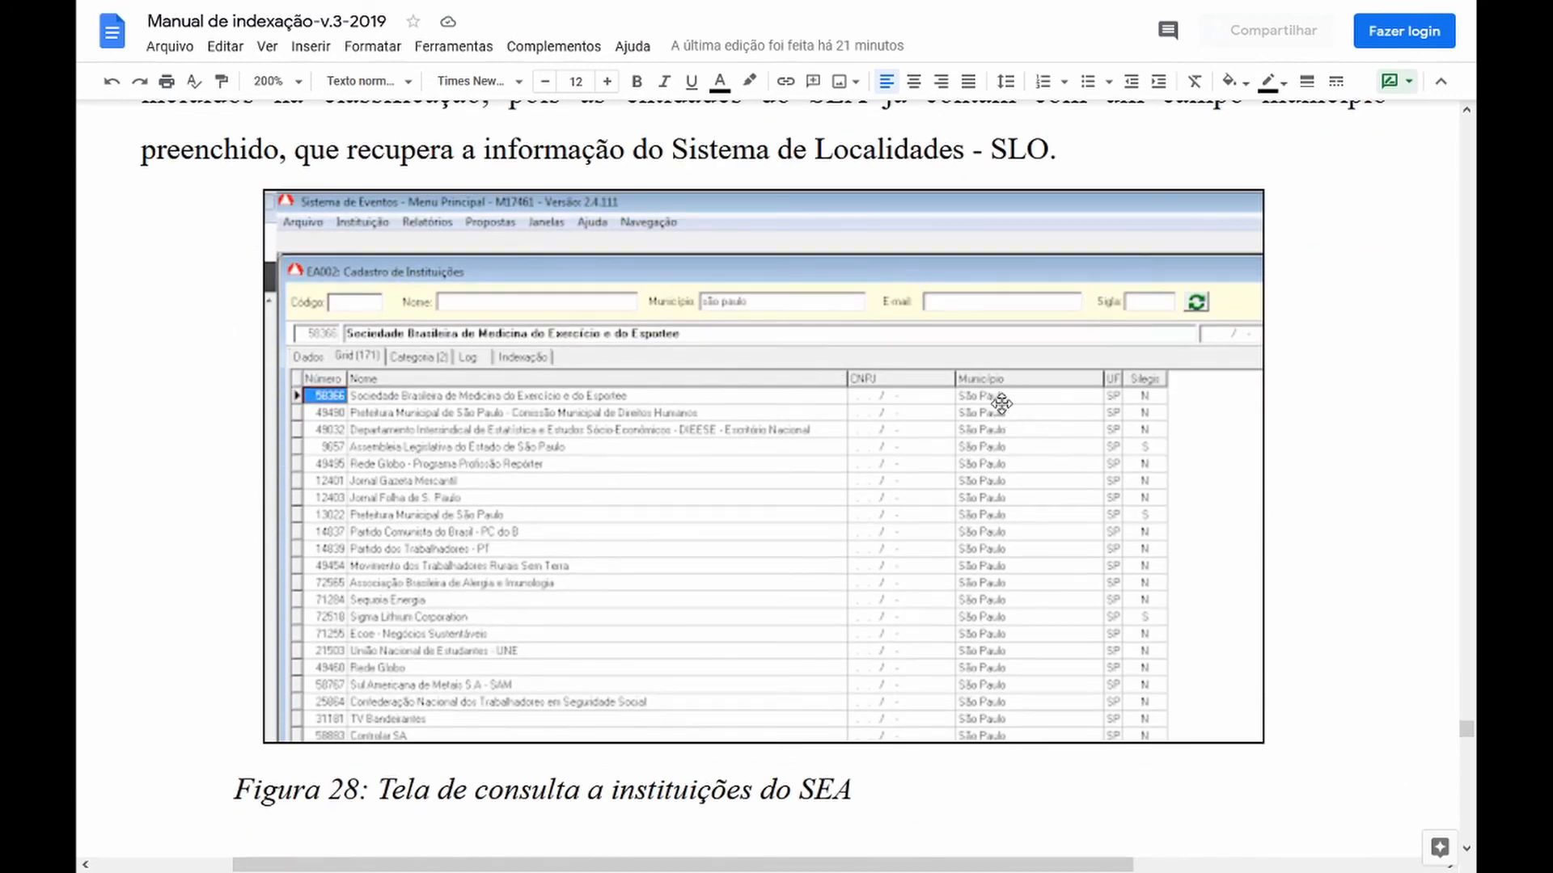
Read rule 5.1.14 on classifying recipients by "Personalidade" and examine the Associação dos Idosos de Conselheiro Lafaiete example in Figura 29.
scroll(1001, 404, "down", 10)
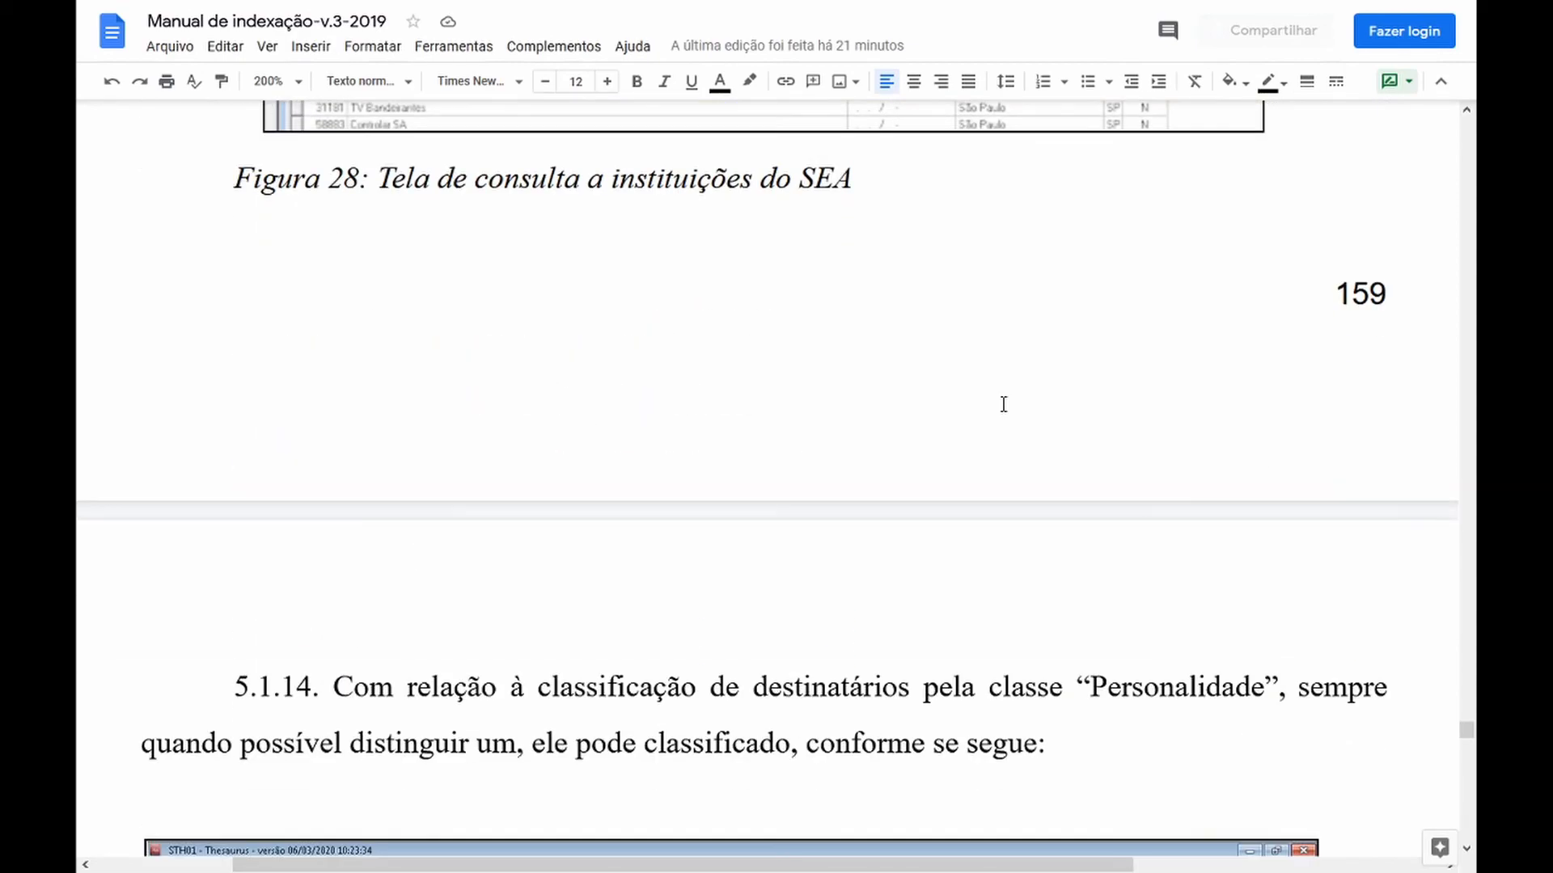
scroll(1002, 404, "up", 1)
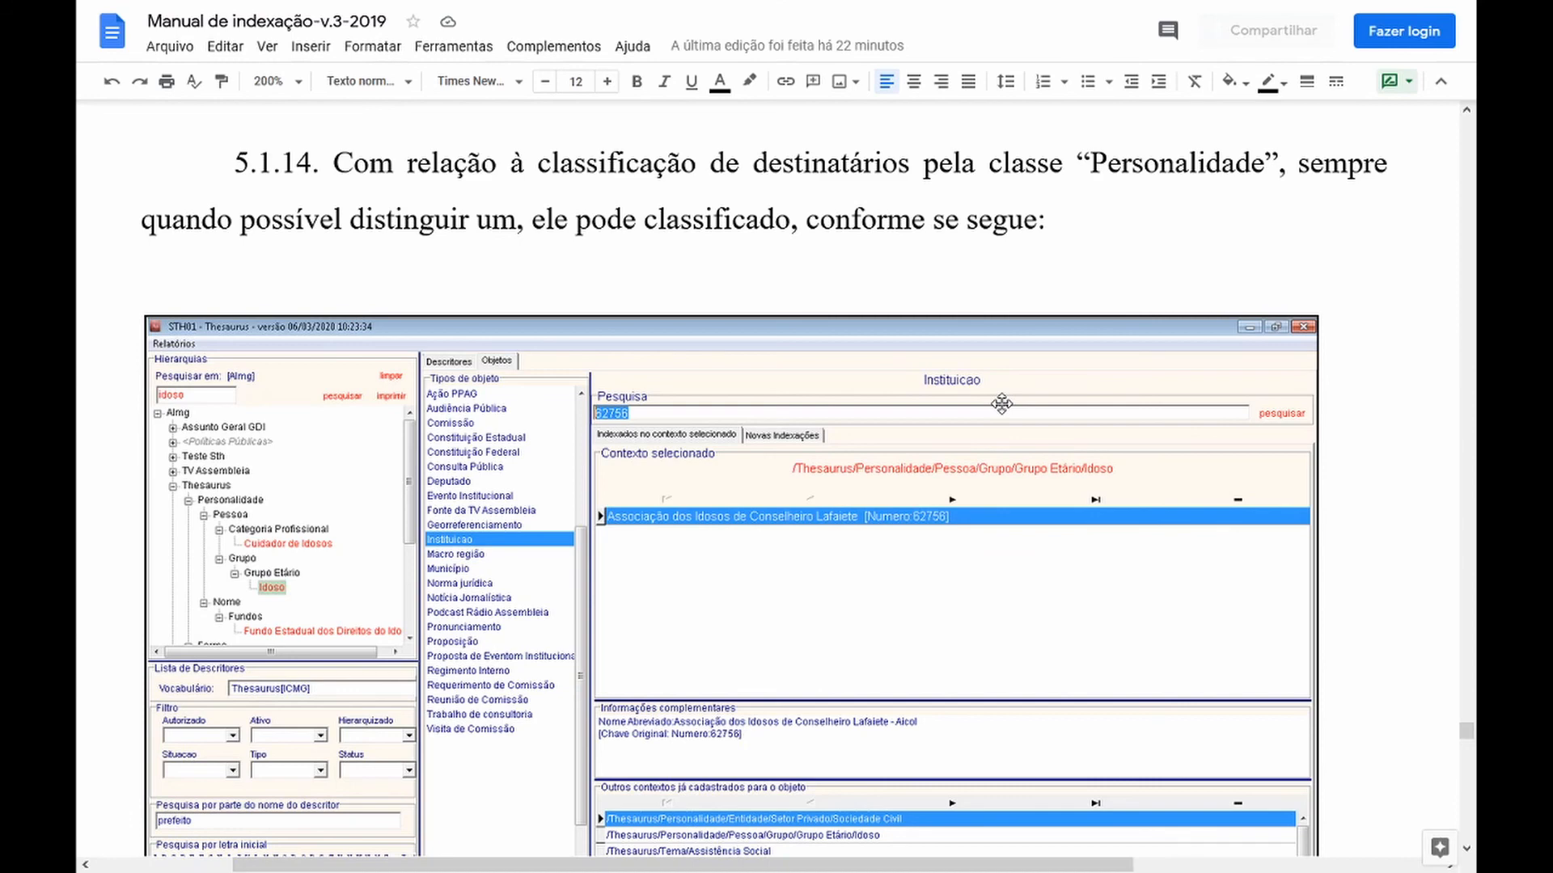
scroll(1001, 403, "down", 1)
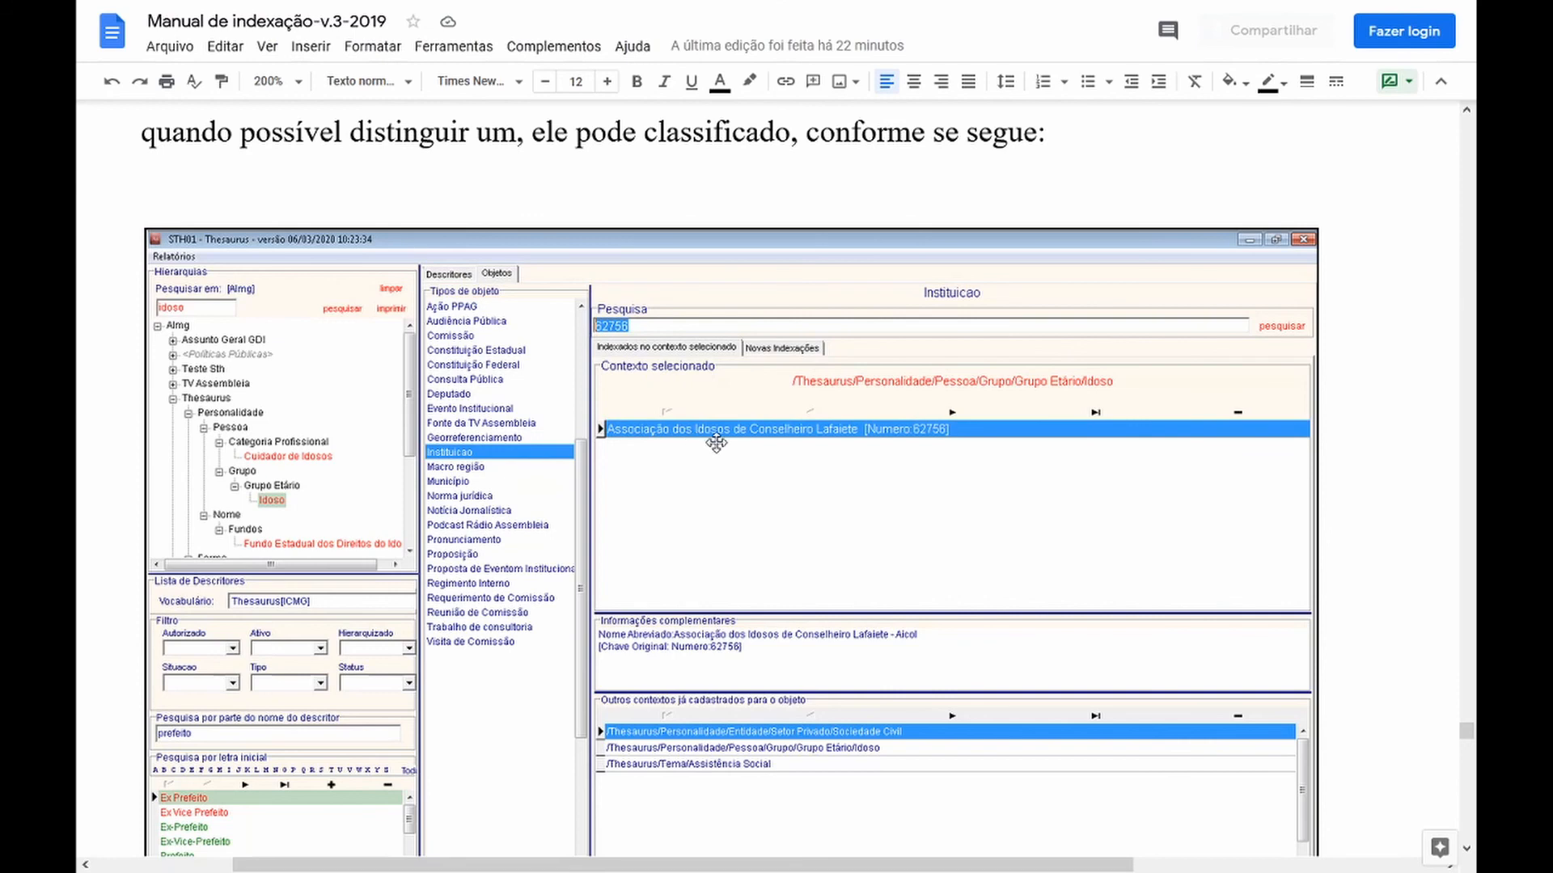
scroll(793, 439, "down", 2)
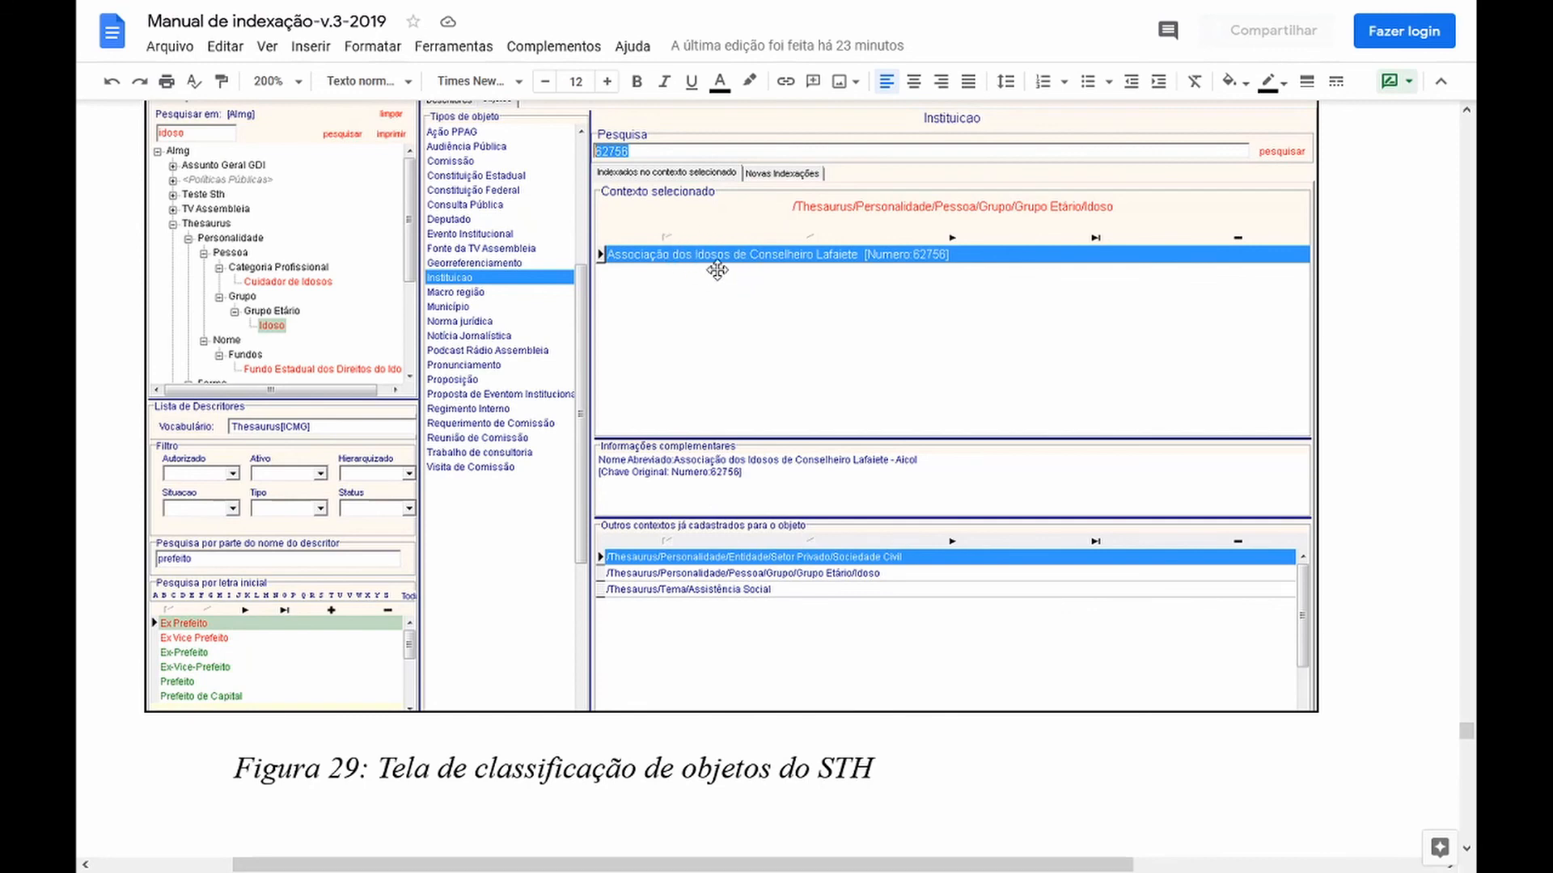
Check the rest of the section after Figura 29, and go back to rule 5.1.14.
scroll(717, 270, "down", 15)
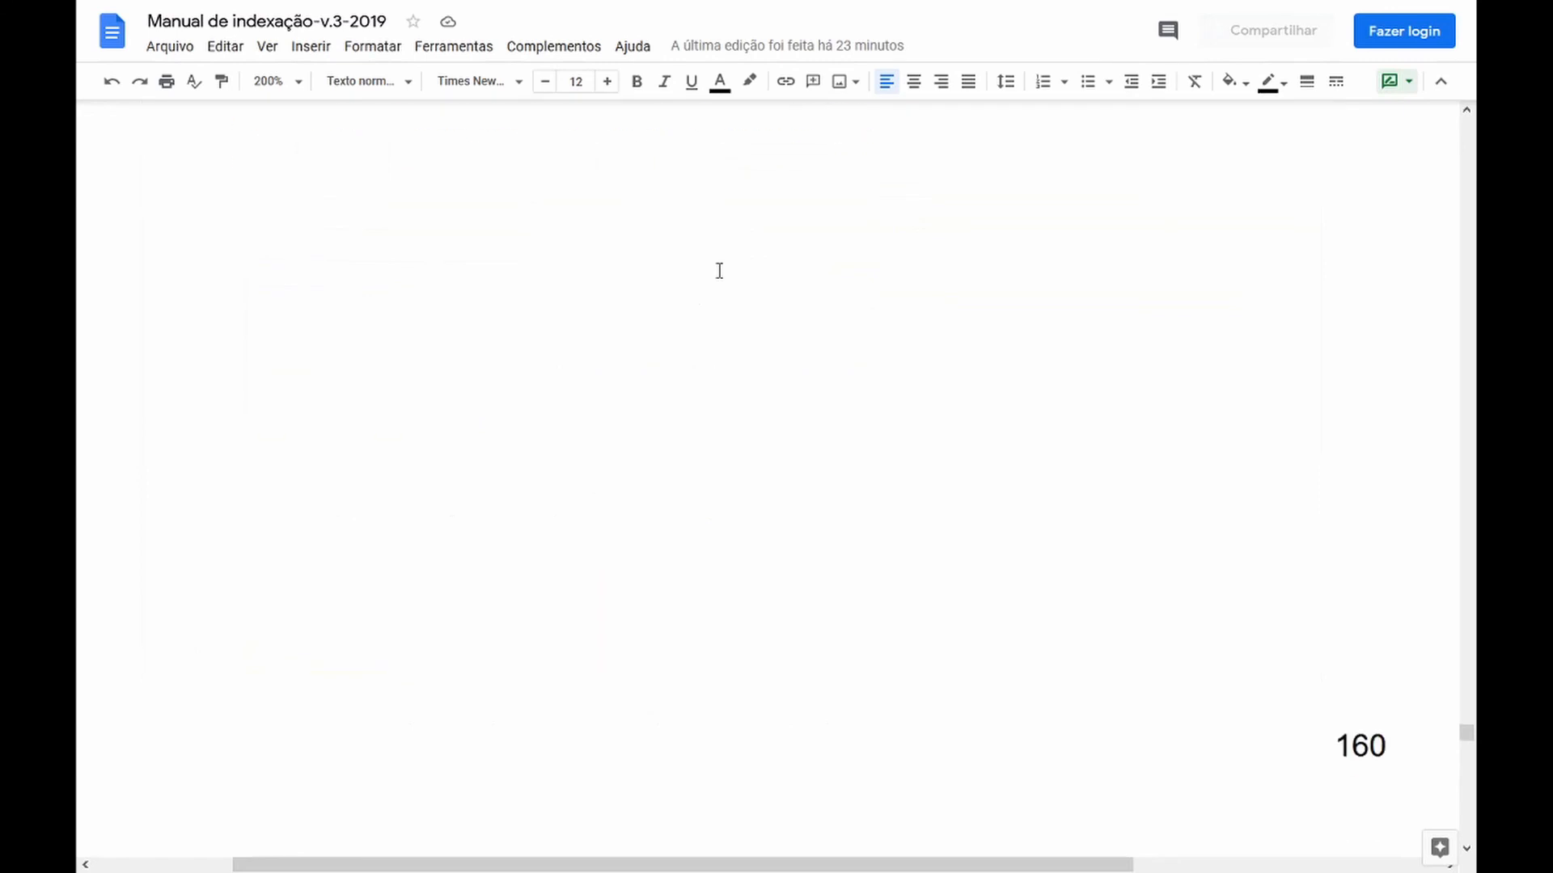
scroll(719, 270, "down", 4)
scroll(718, 270, "up", 20)
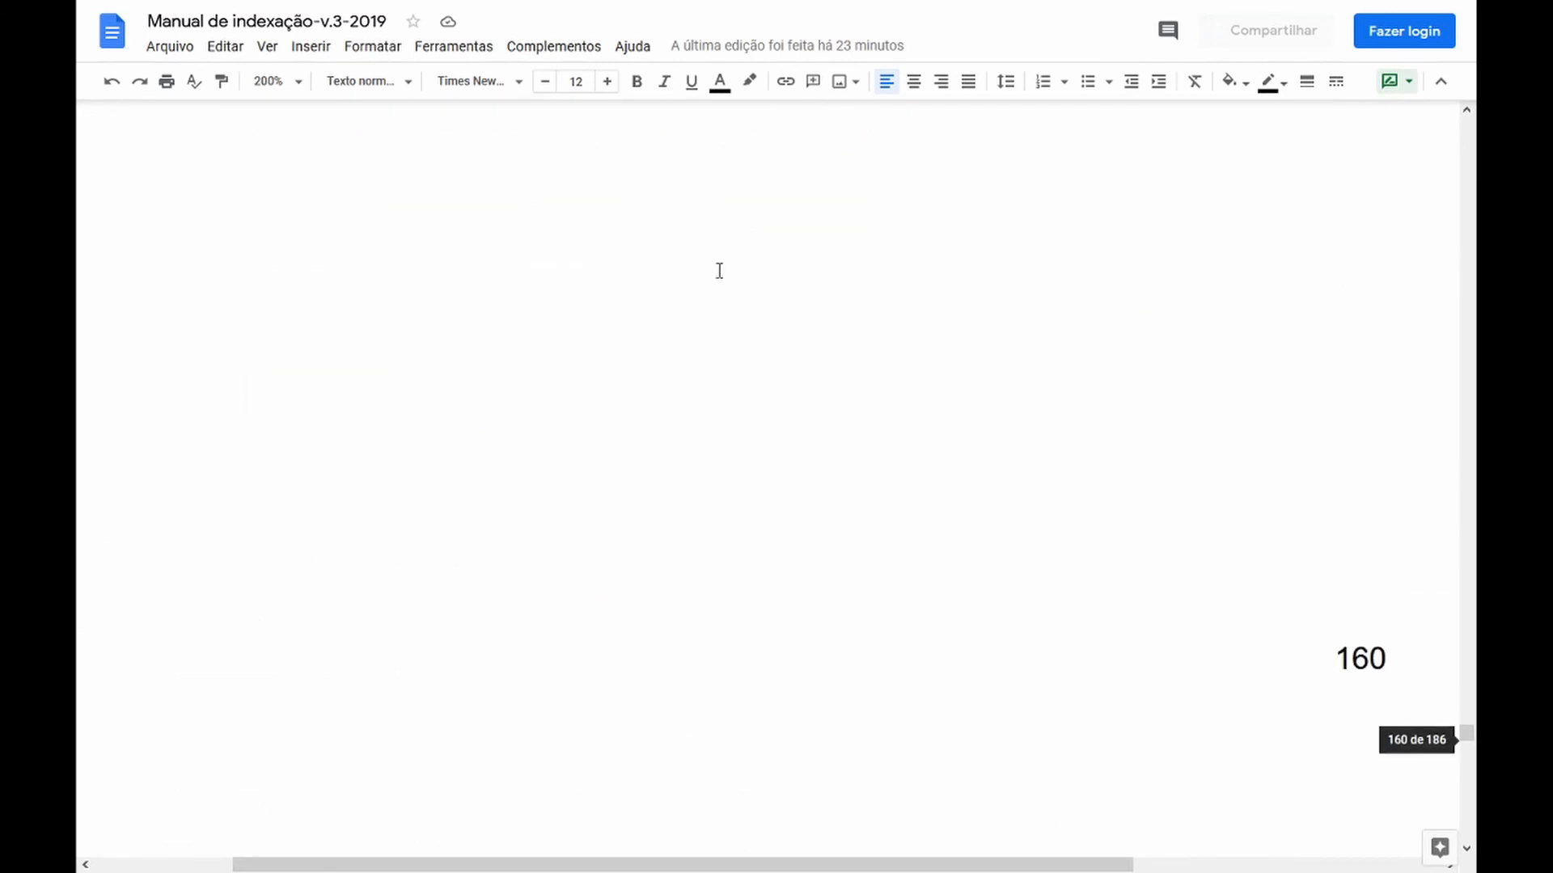
scroll(719, 270, "up", 2)
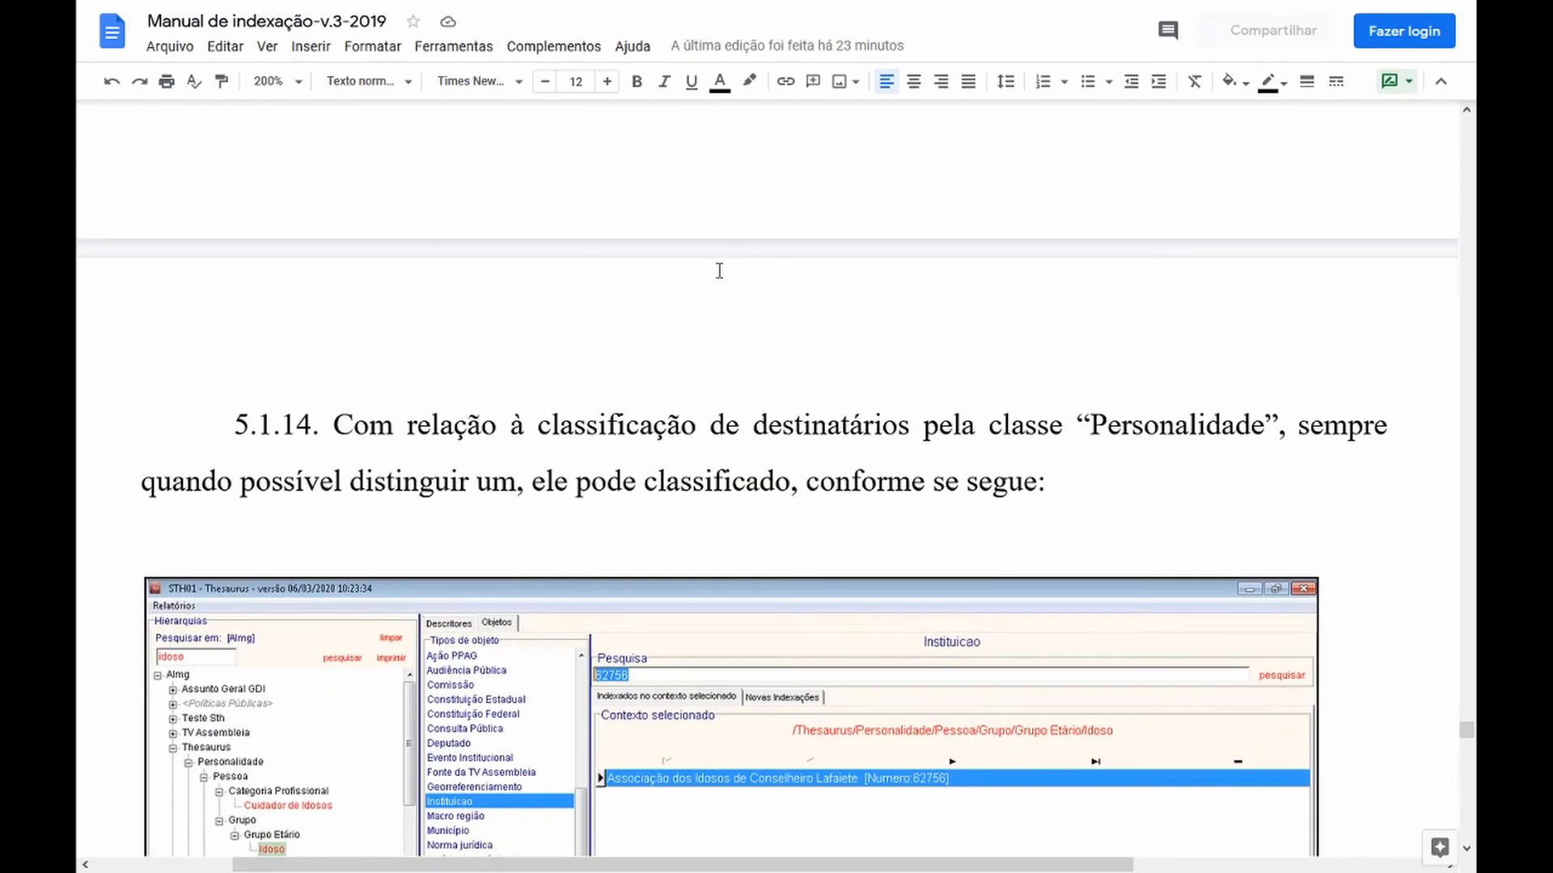
scroll(719, 270, "down", 1)
scroll(719, 271, "down", 1)
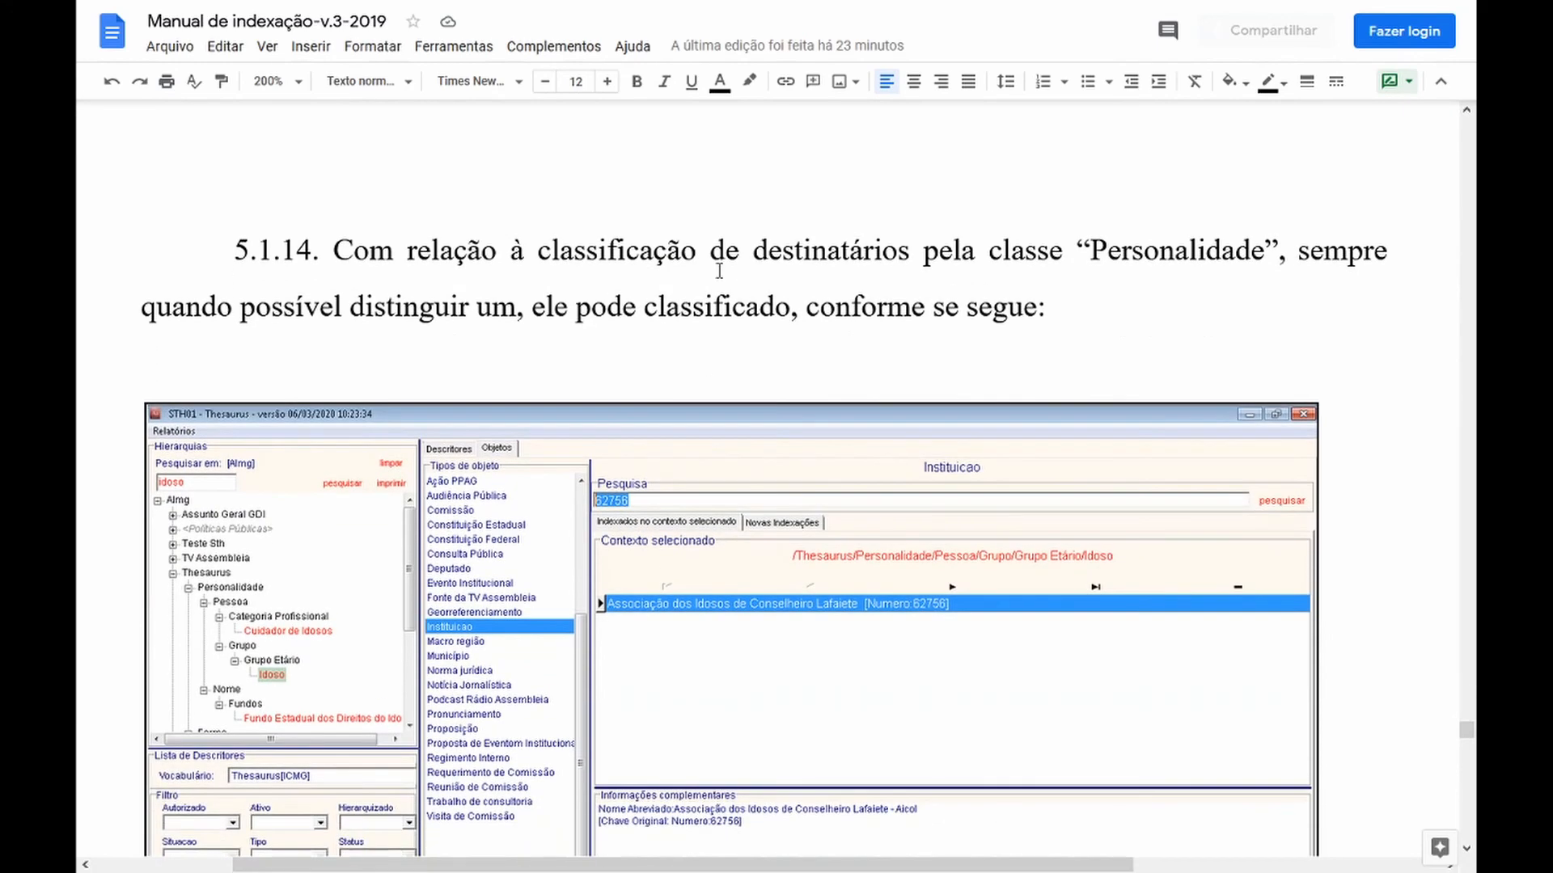